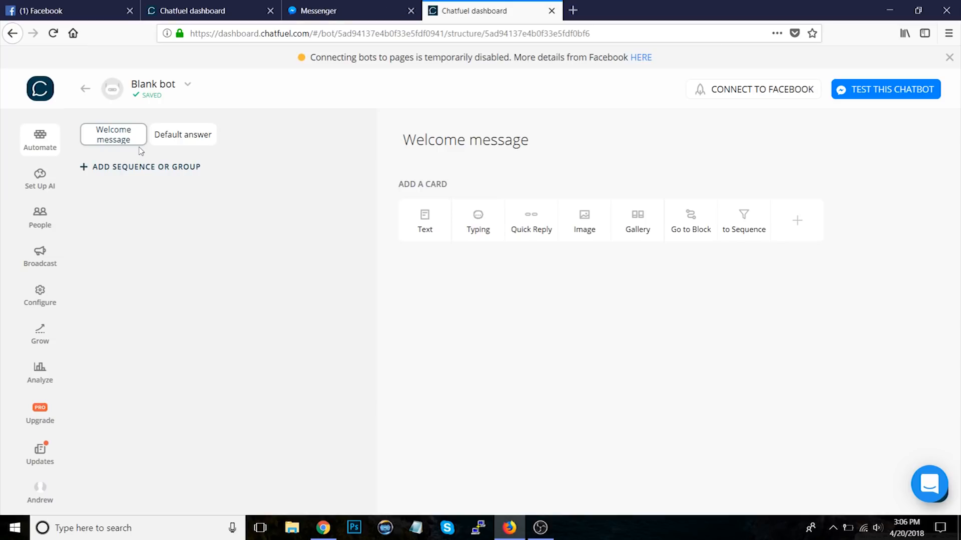
Step: Add a new group to the bot structure containing a block named New Block
{"action": "left_click", "coordinate": [181, 143]}
{"action": "left_click", "coordinate": [115, 145]}
{"action": "left_click", "coordinate": [164, 171]}
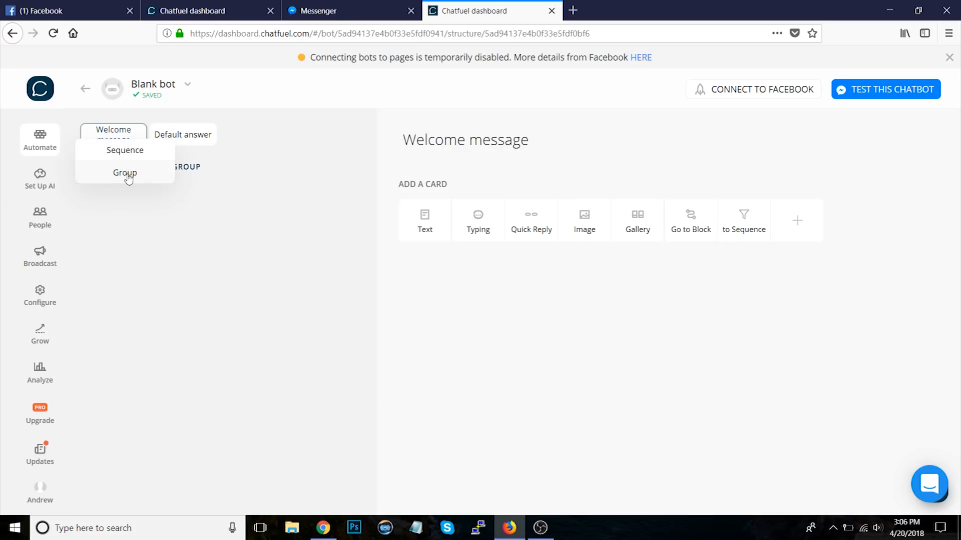
{"action": "left_click", "coordinate": [126, 174]}
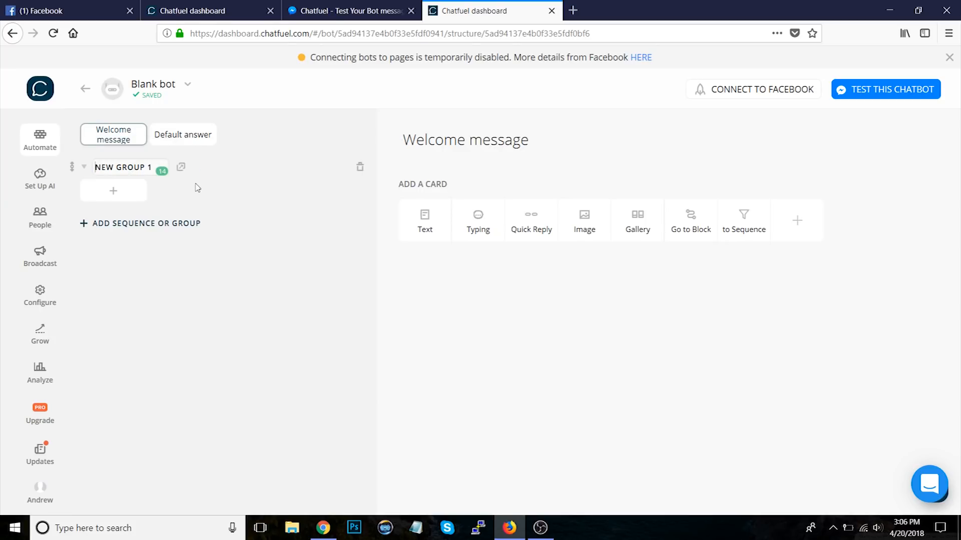
{"action": "left_click", "coordinate": [129, 196]}
{"action": "type", "text": "New Block"}
{"action": "key", "text": "Return"}
Step: Add a text card reading Hey! to the Welcome message
{"action": "left_click", "coordinate": [125, 140]}
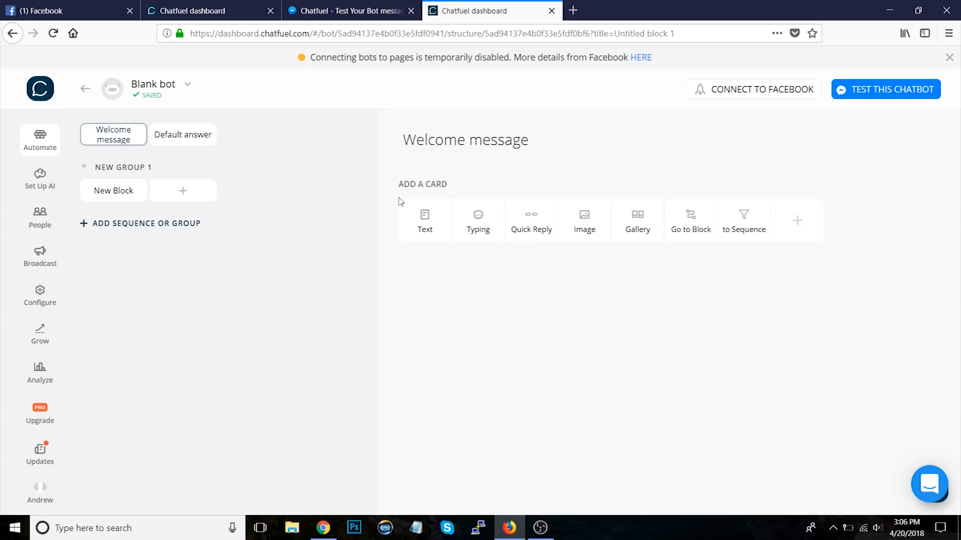
{"action": "left_click", "coordinate": [423, 220]}
{"action": "type", "text": "Hey!"}
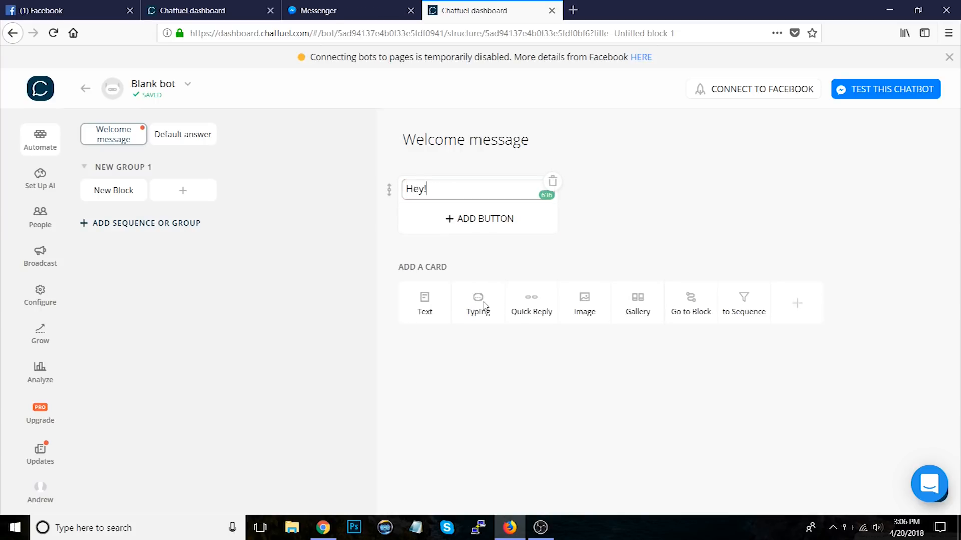
Step: Add an image card below the Hey! text card
{"action": "left_click", "coordinate": [508, 349]}
{"action": "left_click", "coordinate": [596, 310]}
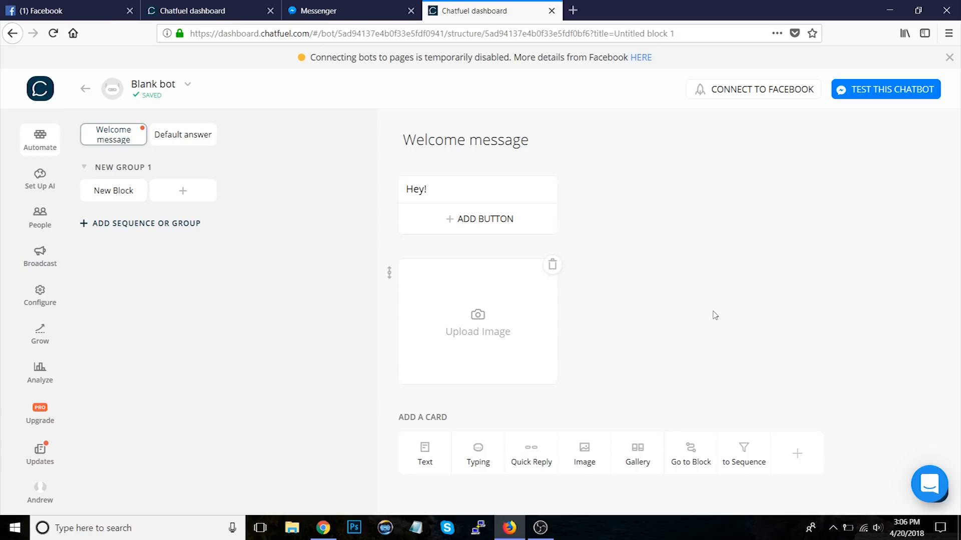
Step: Add a phone-call button titled Call Us! with the business phone number to the Hey! text card
{"action": "left_click", "coordinate": [555, 218]}
{"action": "type", "text": "Call Us!"}
{"action": "left_click", "coordinate": [494, 257]}
{"action": "type", "text": "1234567890"}
{"action": "key", "text": "Return"}
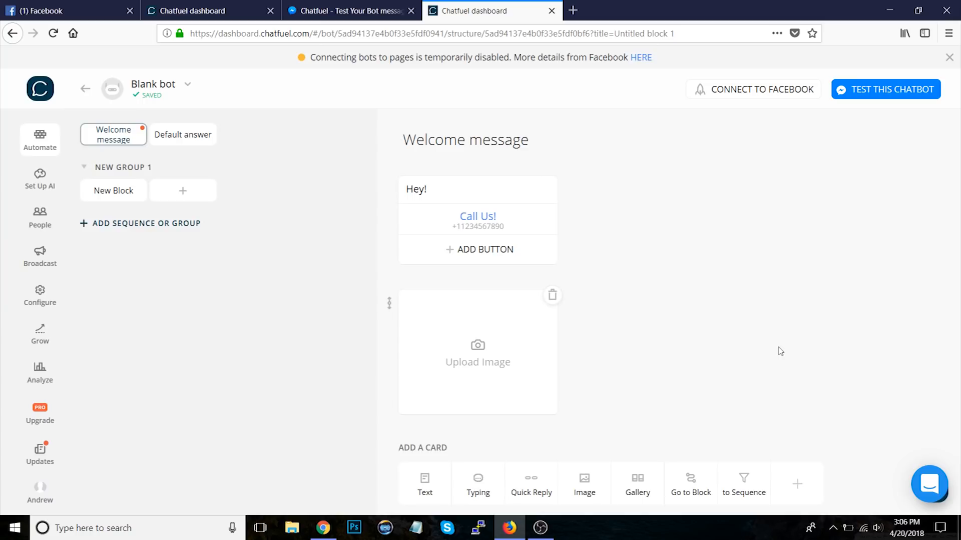
Step: Delete the image card and the Call Us! button from the Welcome message
{"action": "left_click", "coordinate": [480, 190]}
{"action": "left_click", "coordinate": [625, 258]}
{"action": "left_click", "coordinate": [553, 295]}
{"action": "left_click", "coordinate": [574, 314]}
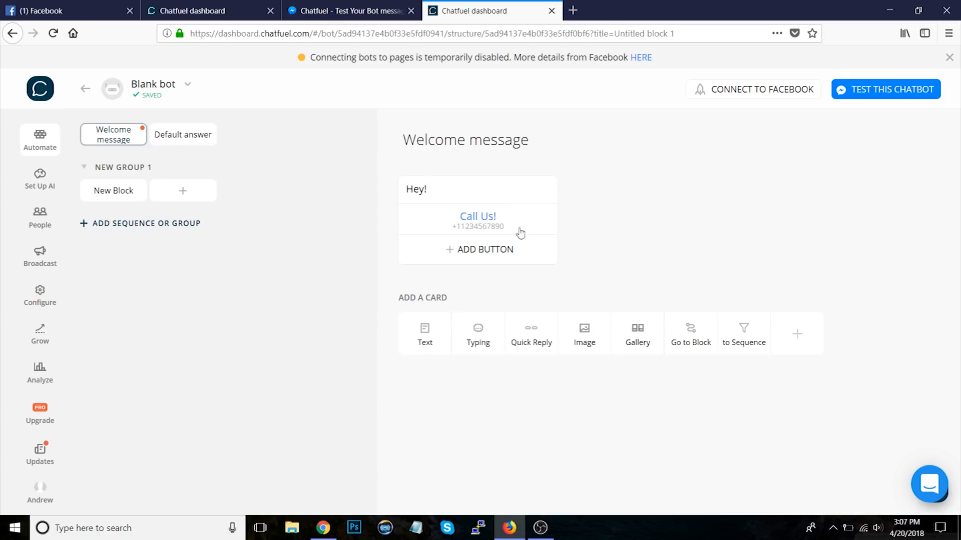
{"action": "left_click", "coordinate": [551, 209]}
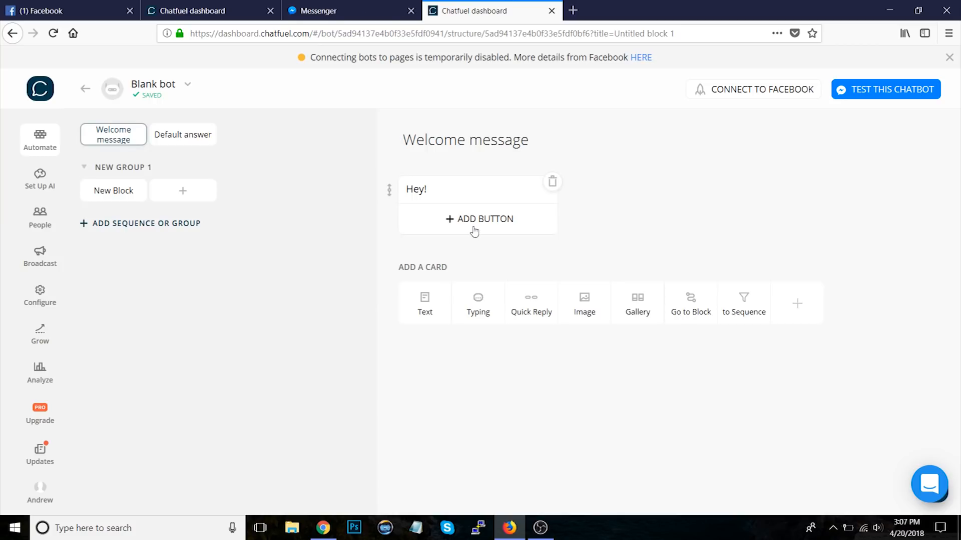
Step: Add a text card reading "This is the Default Answer." to the Default answer
{"action": "left_click", "coordinate": [189, 133]}
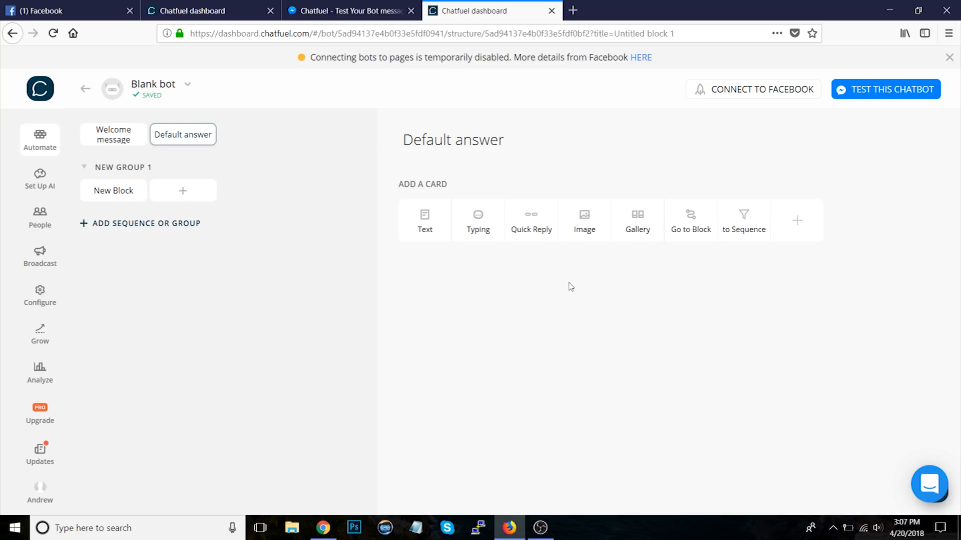
{"action": "left_click", "coordinate": [108, 140]}
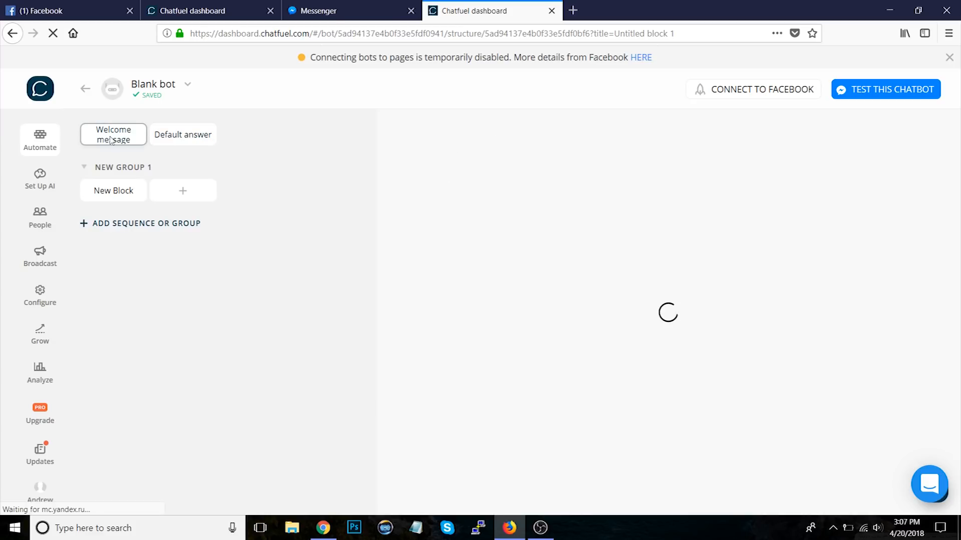
{"action": "left_click", "coordinate": [206, 141]}
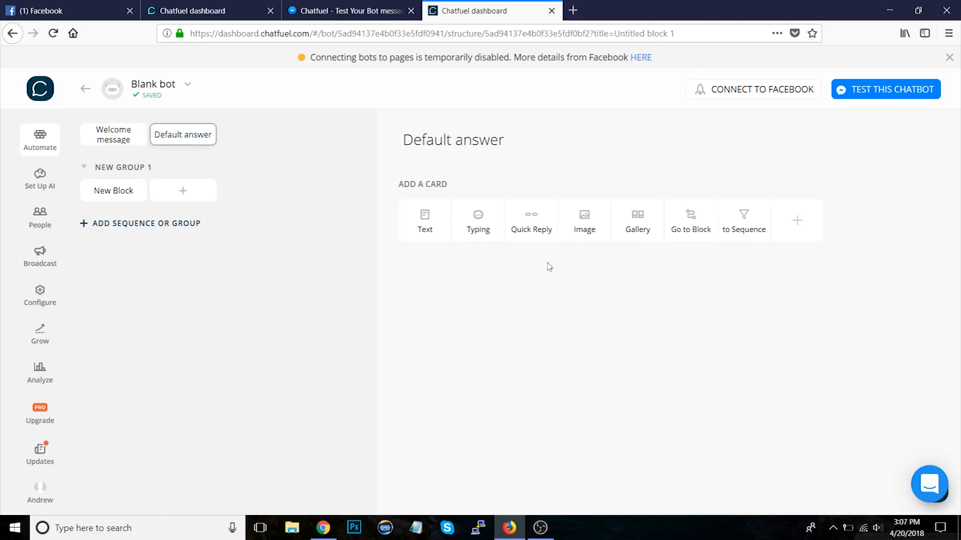
{"action": "left_click", "coordinate": [427, 221]}
{"action": "type", "text": "Th"}
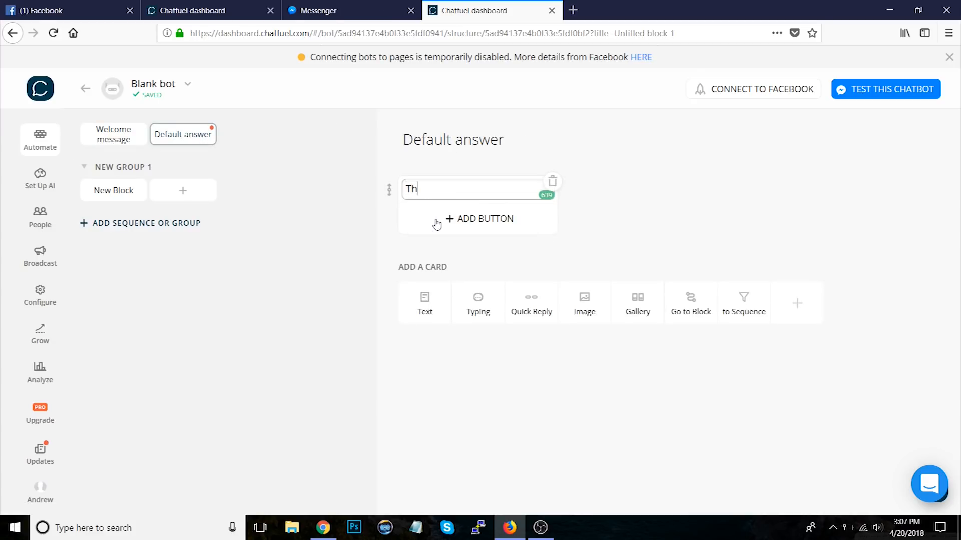
{"action": "type", "text": "is is the Default Answer."}
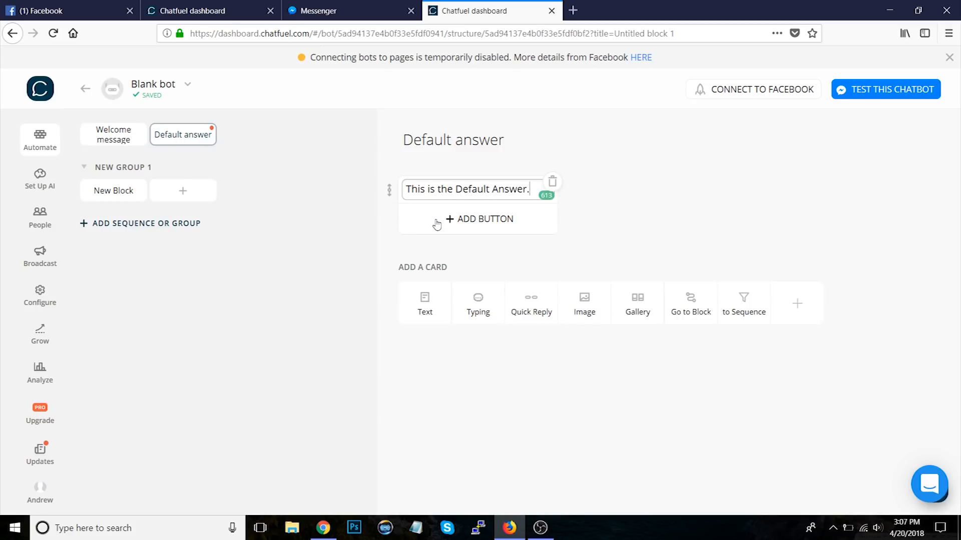
{"action": "left_click", "coordinate": [633, 233]}
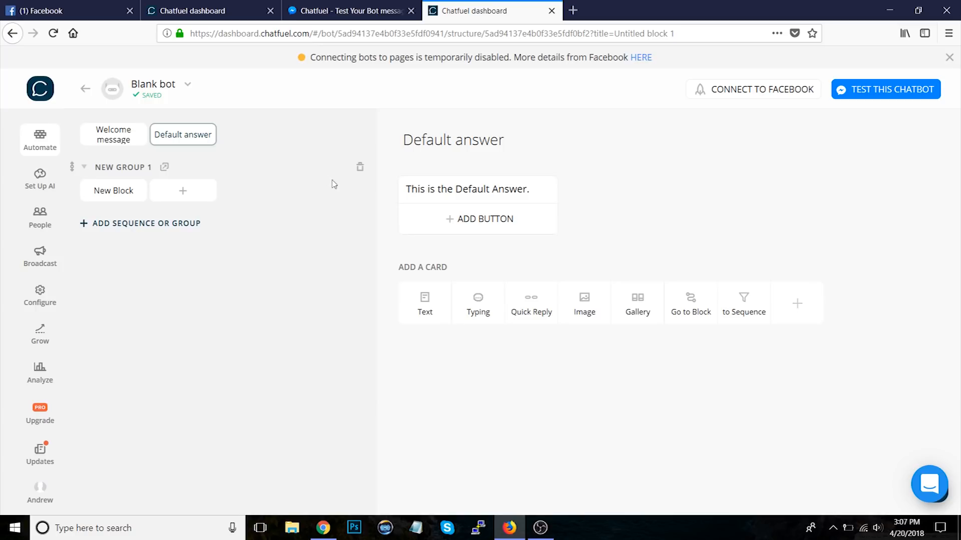
Step: Switch to the Messenger tab and send Hello to the test bot
{"action": "left_click", "coordinate": [124, 134]}
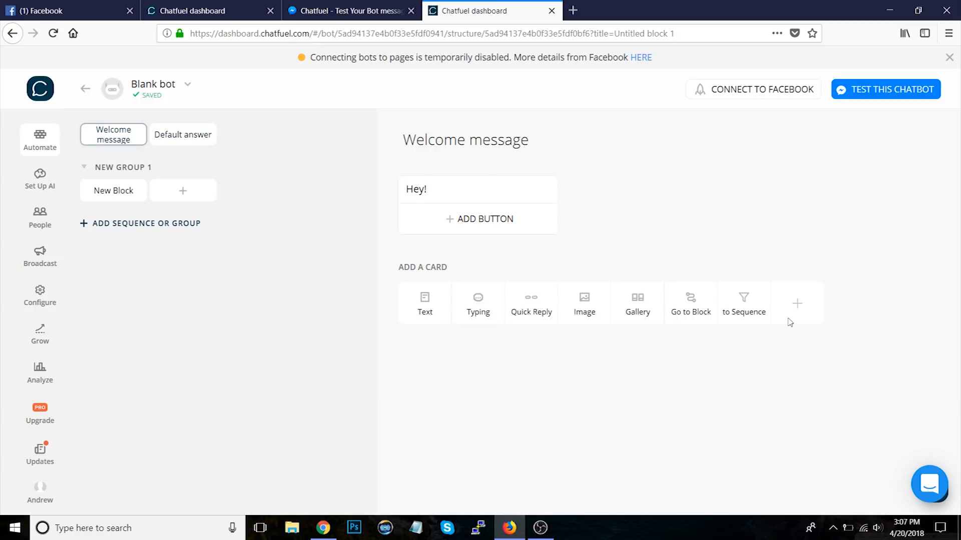
{"action": "left_click", "coordinate": [350, 12]}
{"action": "left_click", "coordinate": [149, 132]}
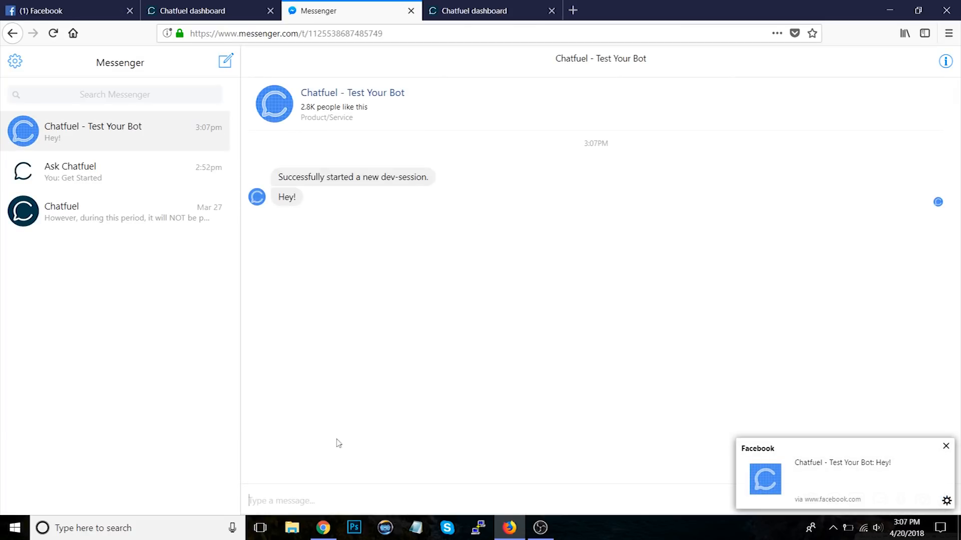
{"action": "type", "text": "Hello"}
{"action": "key", "text": "Return"}
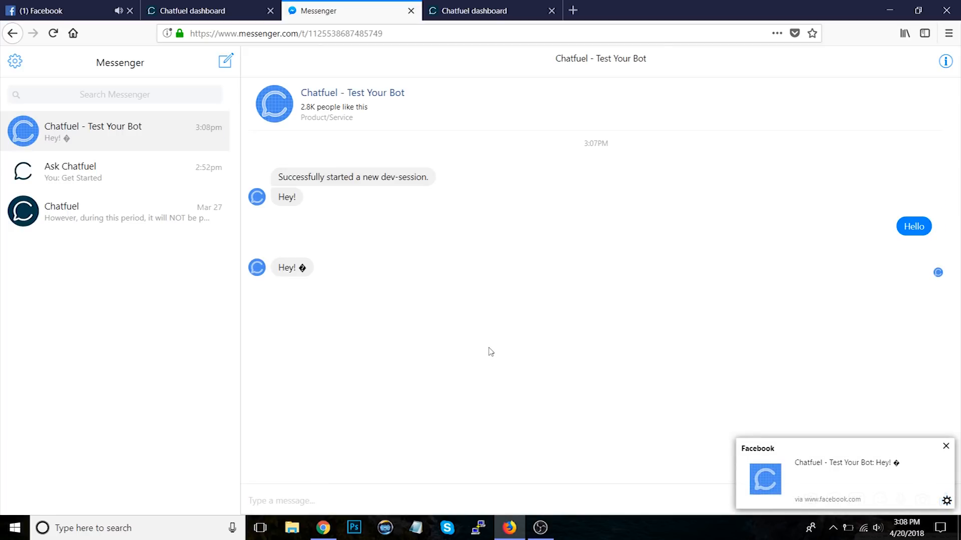
Step: Delete all three AI rules from the Default group in the AI setup
{"action": "left_click", "coordinate": [505, 14]}
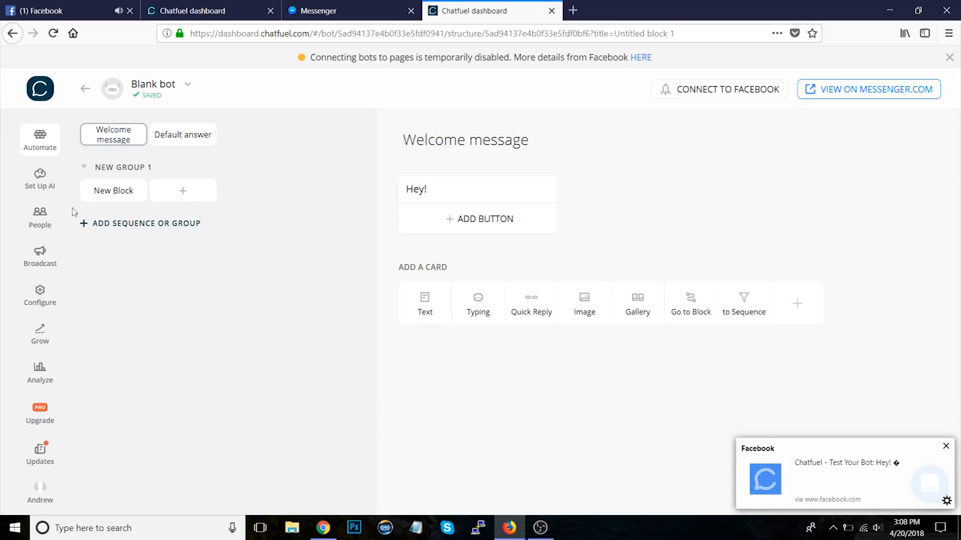
{"action": "left_click", "coordinate": [40, 183]}
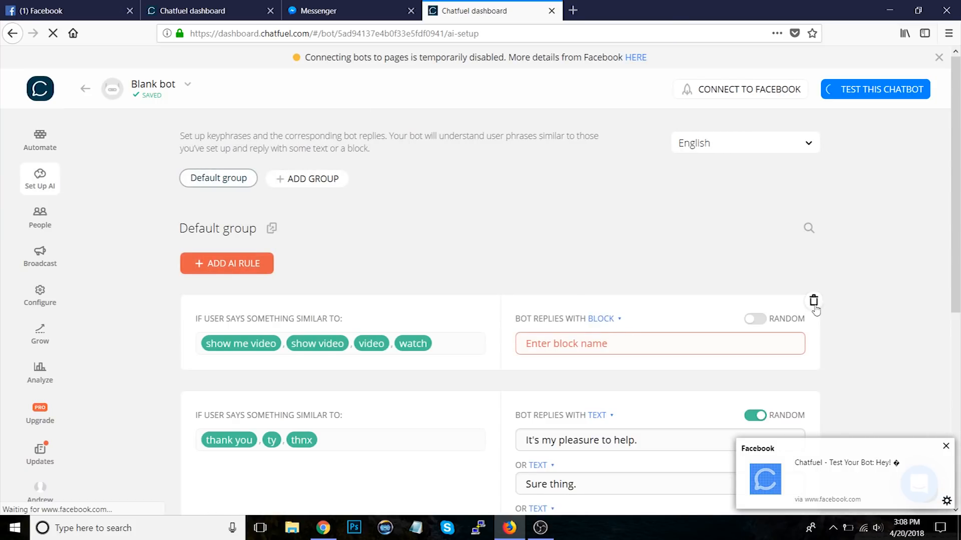
{"action": "left_click", "coordinate": [813, 301]}
{"action": "left_click", "coordinate": [568, 314]}
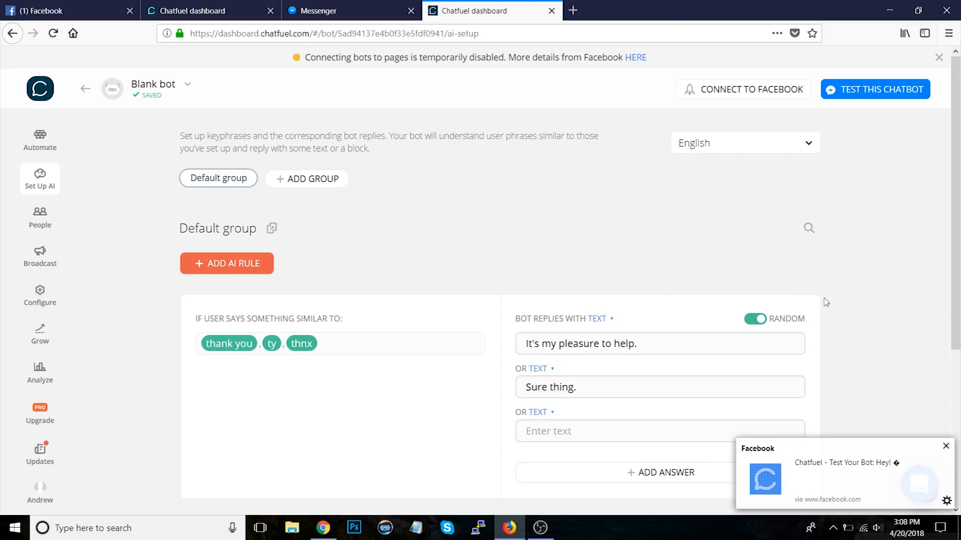
{"action": "left_click", "coordinate": [811, 303]}
{"action": "left_click", "coordinate": [551, 320]}
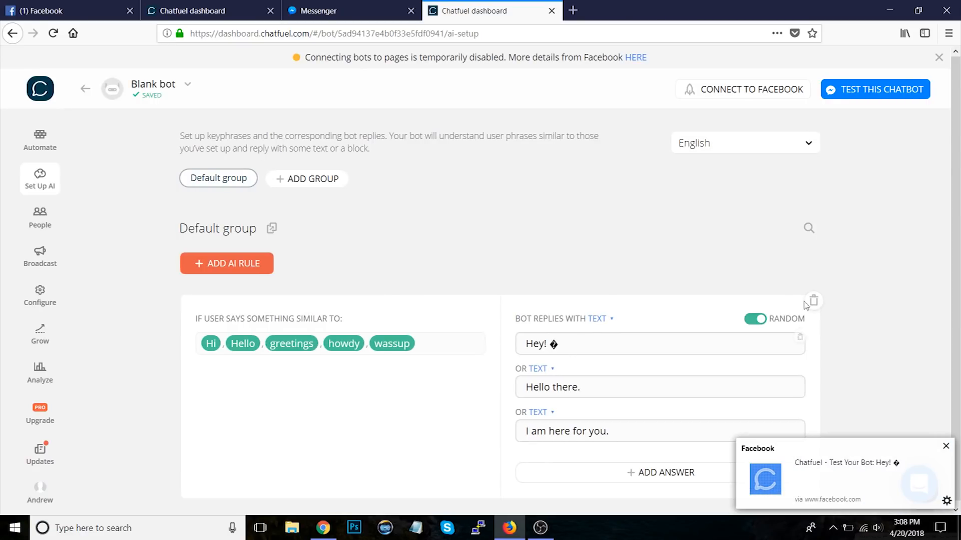
{"action": "left_click", "coordinate": [811, 303]}
{"action": "left_click", "coordinate": [555, 320]}
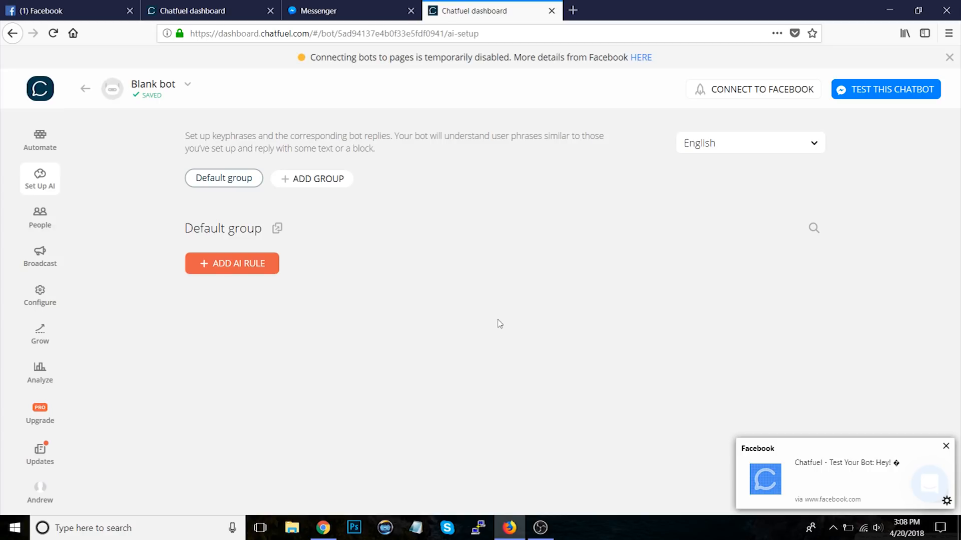
Step: Return to Messenger and send Hello to the test bot again
{"action": "left_click", "coordinate": [364, 19]}
{"action": "type", "text": "Hello"}
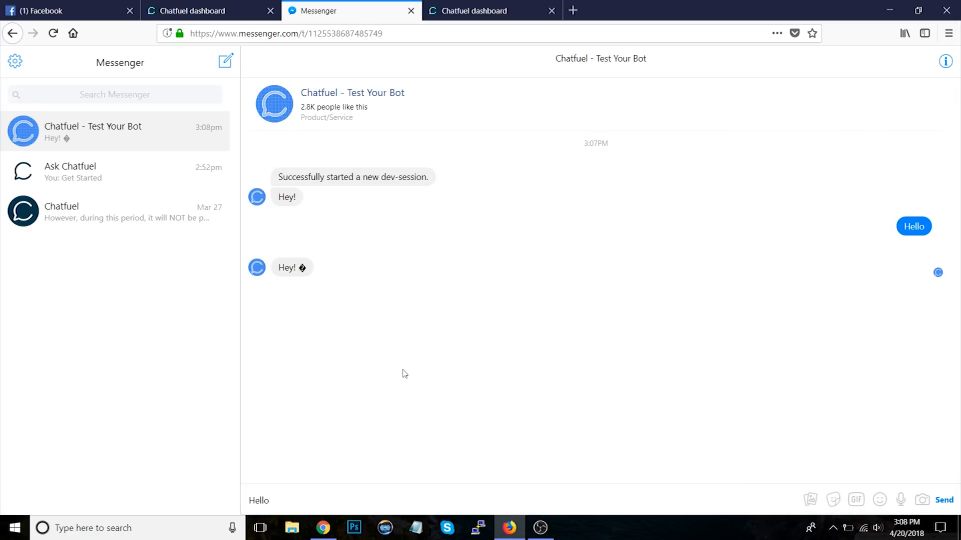
{"action": "key", "text": "Return"}
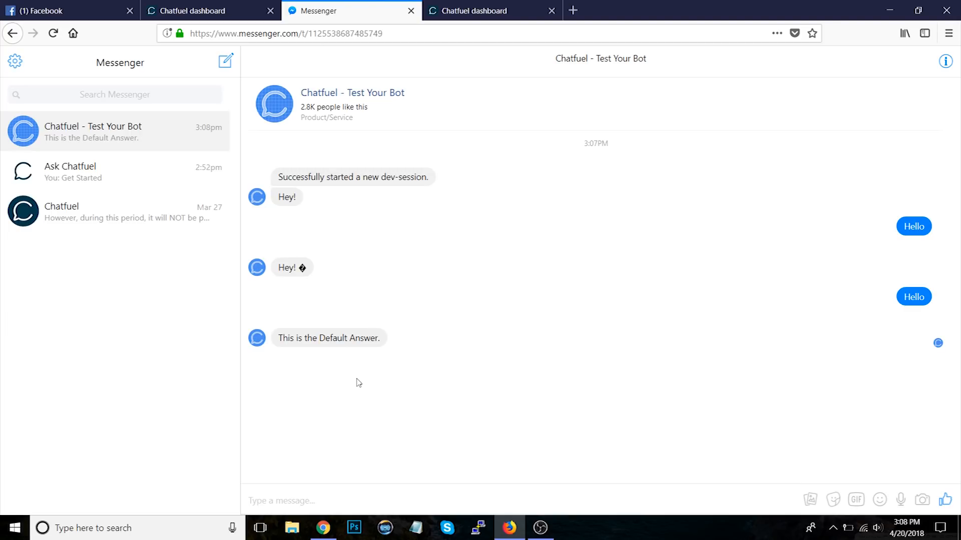
Step: Open the Welcome message and browse the list of Chatfuel plugins
{"action": "left_click", "coordinate": [468, 10]}
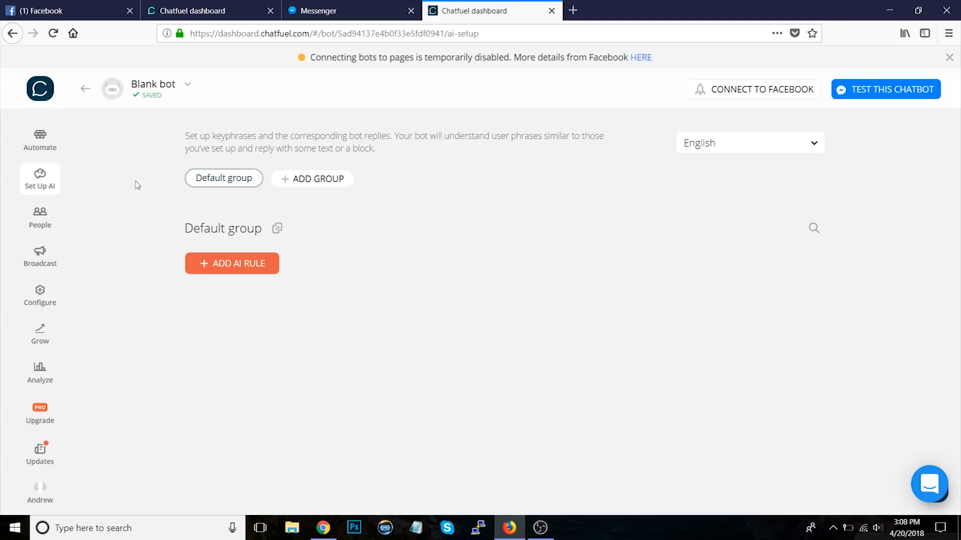
{"action": "left_click", "coordinate": [40, 139]}
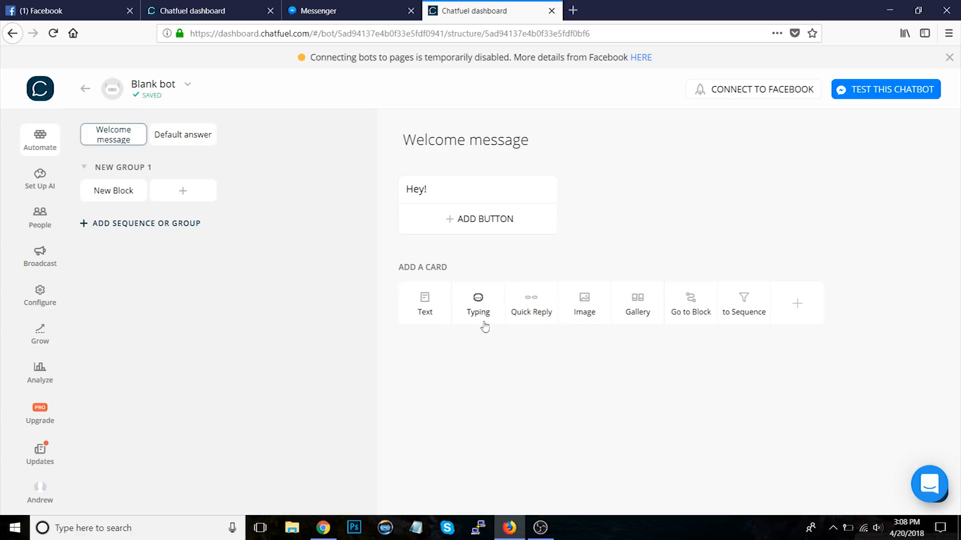
{"action": "left_click", "coordinate": [452, 194]}
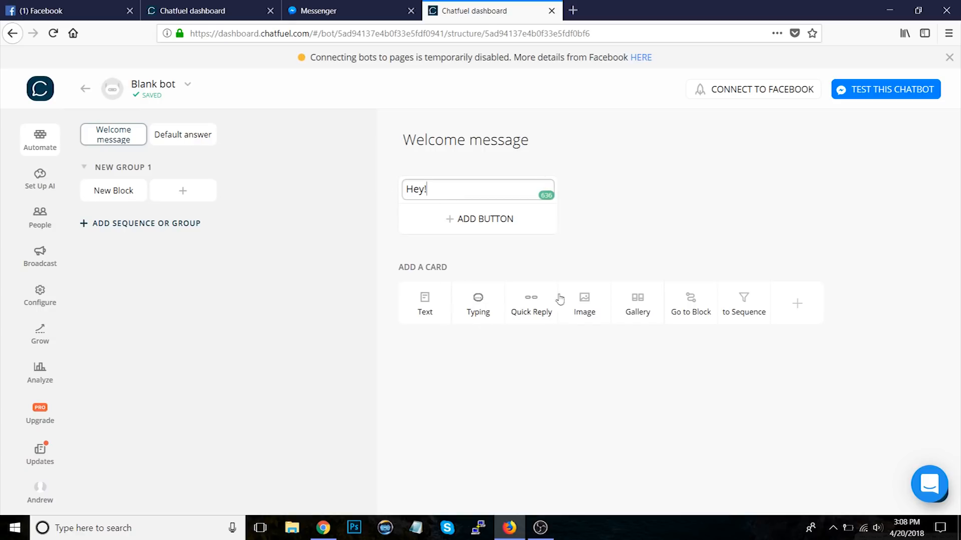
{"action": "left_click", "coordinate": [797, 303]}
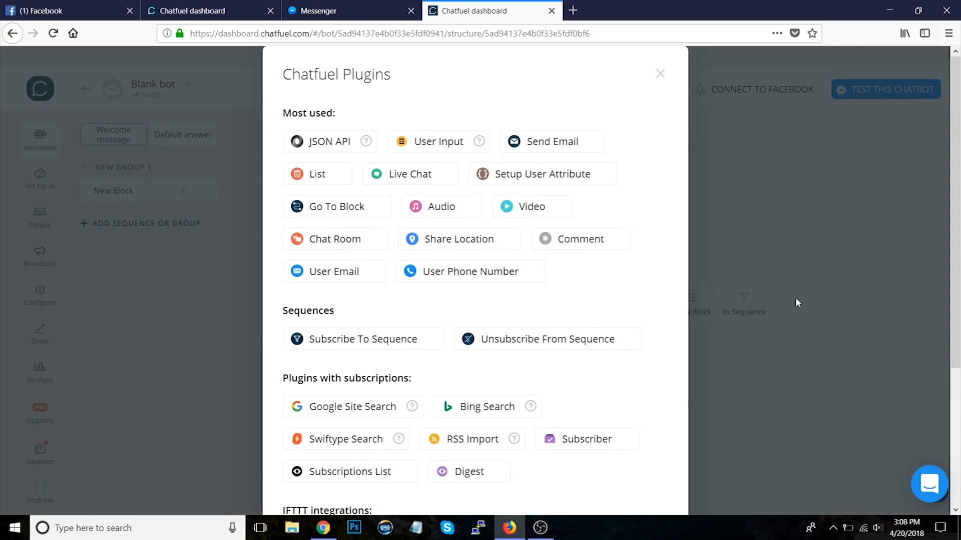
{"action": "scroll", "coordinate": [728, 255], "scroll_direction": "down", "scroll_amount": 3}
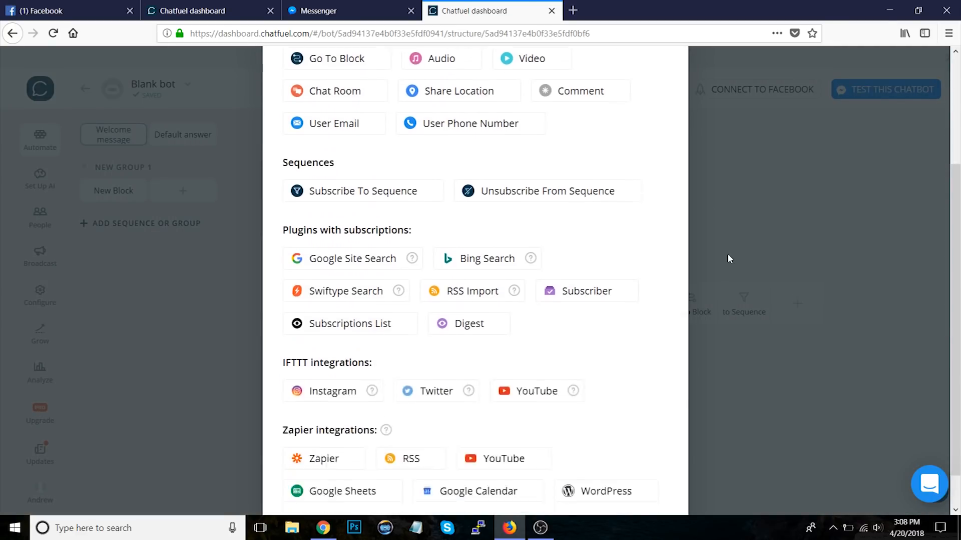
{"action": "scroll", "coordinate": [729, 259], "scroll_direction": "up", "scroll_amount": 3}
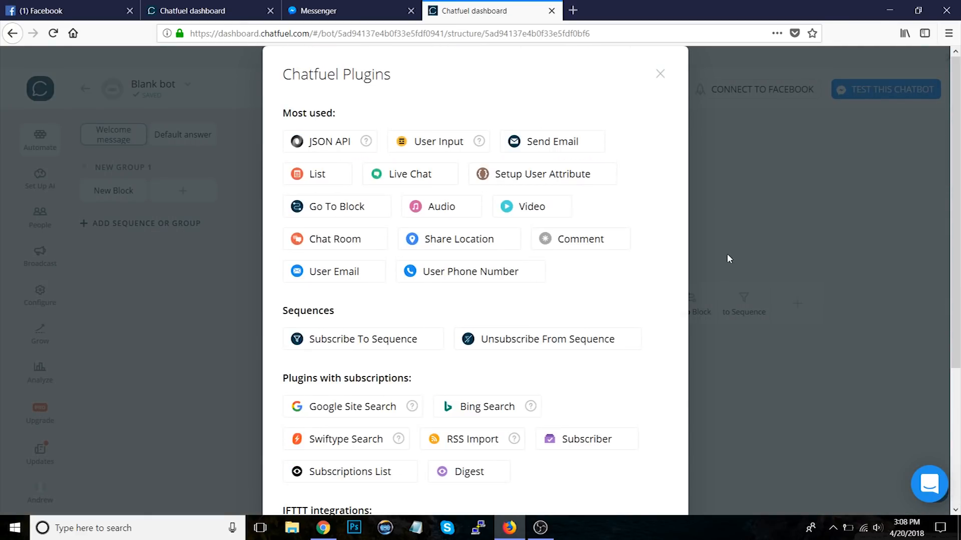
{"action": "left_click", "coordinate": [769, 222]}
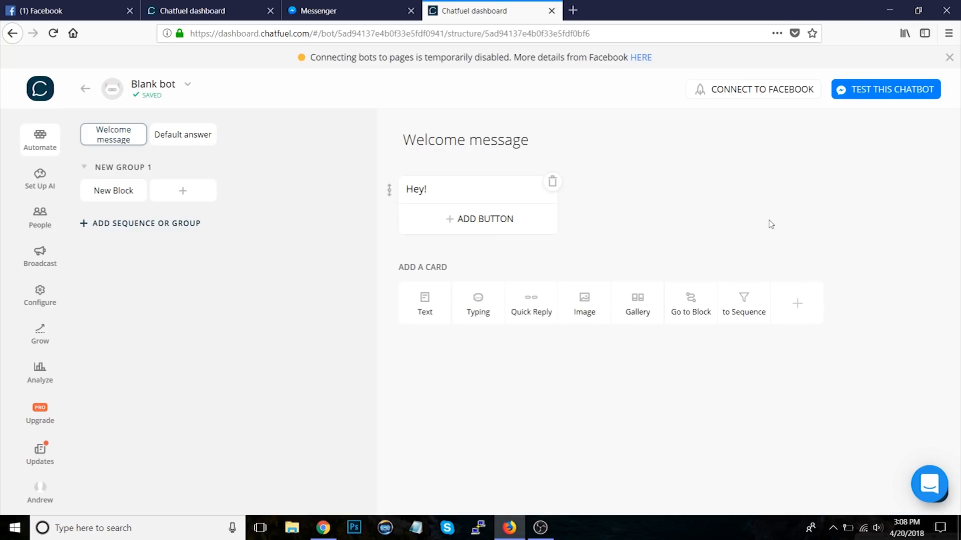
Step: Add a Typing card below the Hey! text in the Welcome message
{"action": "left_click", "coordinate": [439, 194]}
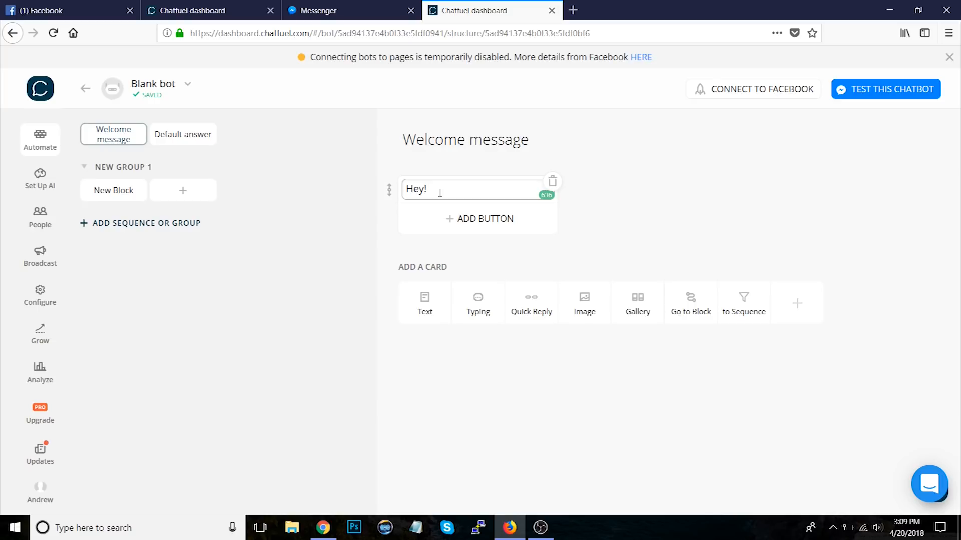
{"action": "left_click", "coordinate": [676, 226]}
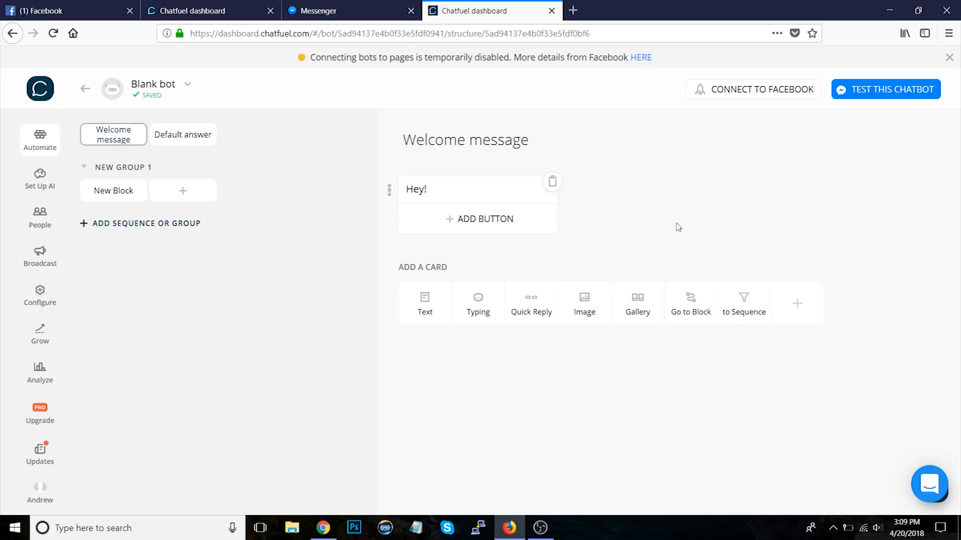
{"action": "left_click", "coordinate": [483, 315]}
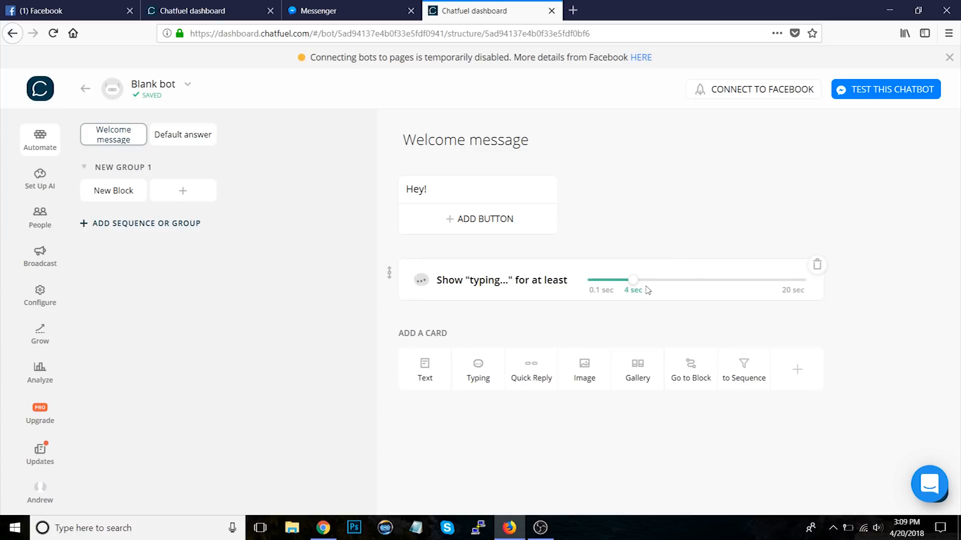
Step: Fill the Welcome message text card with Hey! repeated many times by copying and pasting its text
{"action": "left_click", "coordinate": [443, 191]}
{"action": "key", "text": "ctrl+a"}
{"action": "key", "text": "ctrl+c"}
{"action": "key", "text": "ctrl+v"}
{"action": "key", "text": "ctrl+v"}
{"action": "key", "text": "ctrl+v"}
{"action": "key", "text": "ctrl+v"}
{"action": "key", "text": "ctrl+v"}
{"action": "key", "text": "ctrl+v"}
{"action": "key", "text": "ctrl+v"}
{"action": "key", "text": "ctrl+v"}
{"action": "key", "text": "ctrl+v"}
{"action": "key", "text": "ctrl+v"}
{"action": "key", "text": "ctrl+v"}
{"action": "key", "text": "ctrl+a"}
{"action": "key", "text": "ctrl+c"}
{"action": "key", "text": "ctrl+v"}
{"action": "key", "text": "ctrl+v"}
{"action": "key", "text": "ctrl+v"}
{"action": "left_click", "coordinate": [647, 265]}
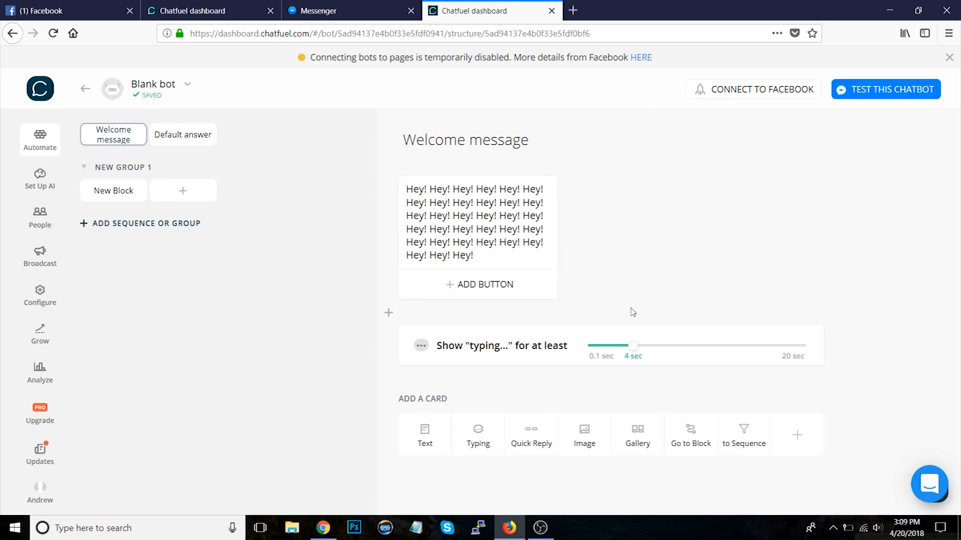
Step: Add a new Text card below the typing card containing the copied repeated Hey! text
{"action": "left_click", "coordinate": [485, 256]}
{"action": "key", "text": "ctrl+a"}
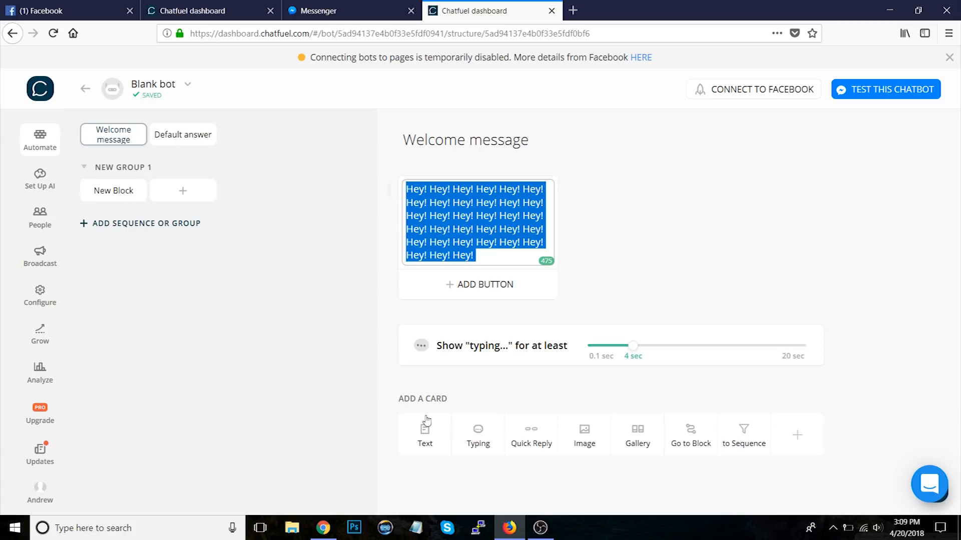
{"action": "left_click", "coordinate": [426, 422]}
{"action": "key", "text": "ctrl+v"}
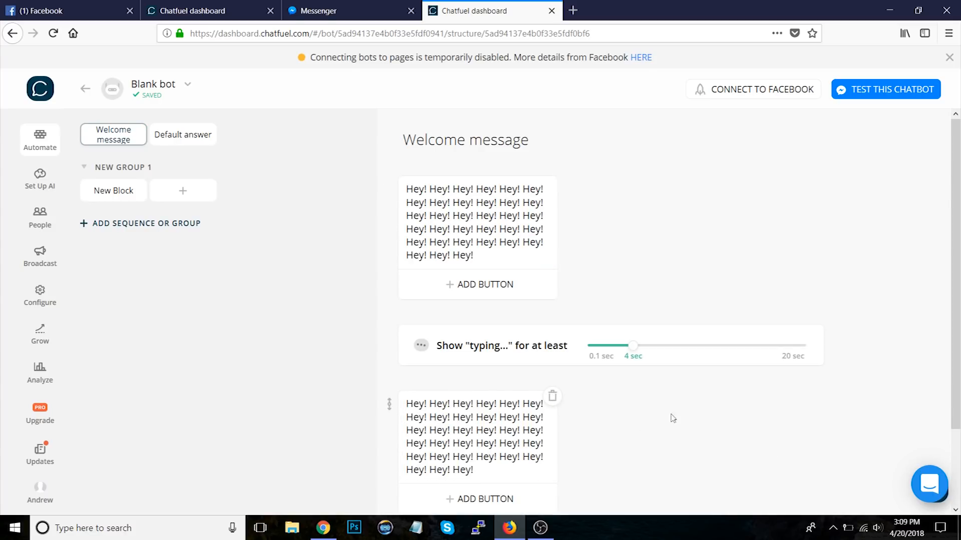
Step: Lengthen the typing delay to 5.5 sec and delete the original text card above it
{"action": "scroll", "coordinate": [675, 418], "scroll_direction": "down", "scroll_amount": 1}
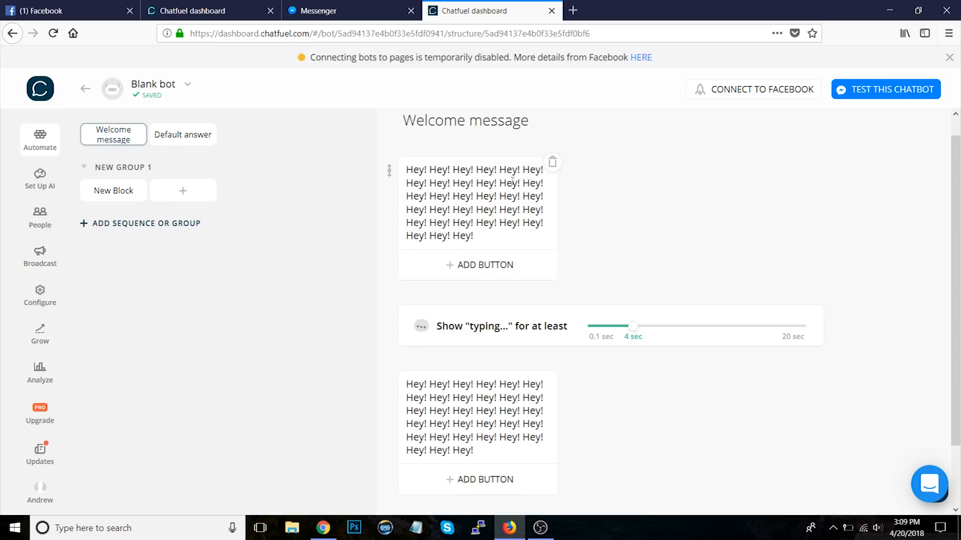
{"action": "left_click", "coordinate": [406, 169]}
{"action": "left_click", "coordinate": [406, 168]}
{"action": "left_click_drag", "start_coordinate": [406, 169], "coordinate": [542, 238]}
{"action": "left_click", "coordinate": [605, 256]}
{"action": "left_click_drag", "start_coordinate": [635, 325], "coordinate": [651, 327]}
{"action": "left_click", "coordinate": [552, 162]}
{"action": "left_click", "coordinate": [553, 309]}
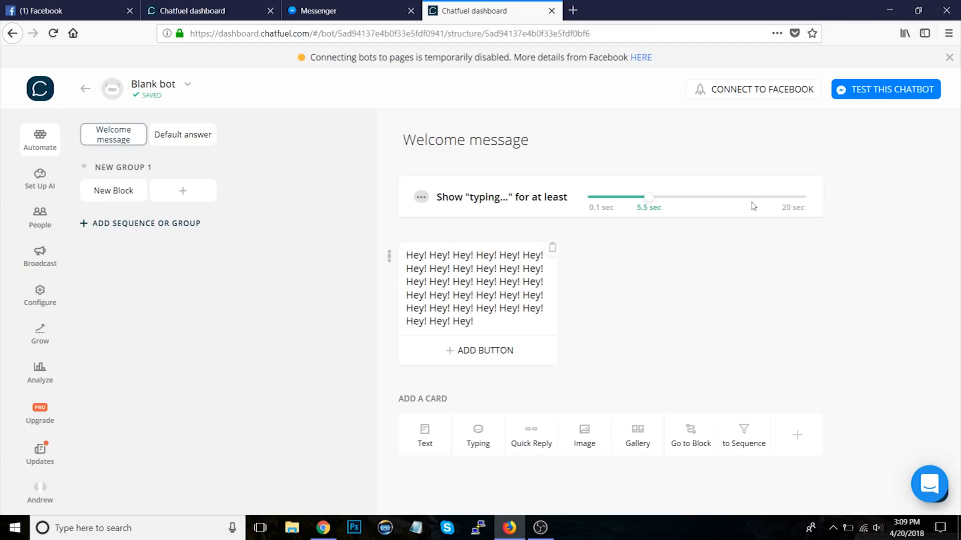
Step: Delete the Typing card and clear all the repeated Hey! text from the remaining text card
{"action": "left_click", "coordinate": [817, 183]}
{"action": "left_click", "coordinate": [562, 311]}
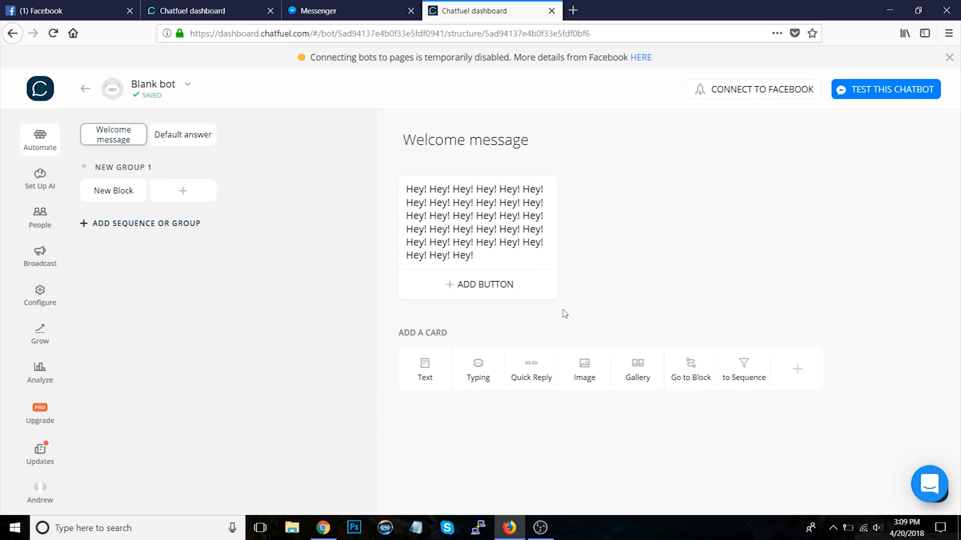
{"action": "left_click_drag", "start_coordinate": [433, 196], "coordinate": [532, 248]}
{"action": "key", "text": "BackSpace"}
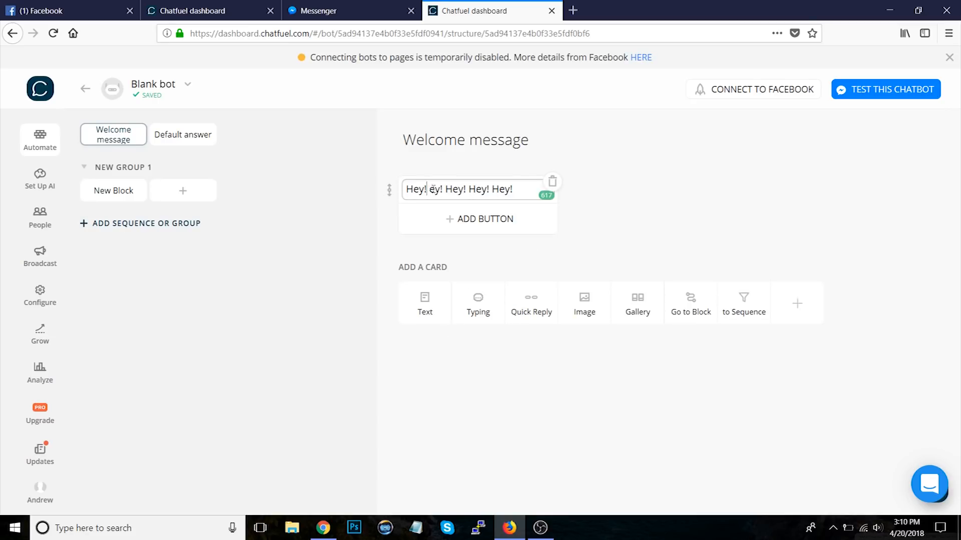
{"action": "left_click_drag", "start_coordinate": [427, 190], "coordinate": [564, 219]}
{"action": "key", "text": "BackSpace"}
{"action": "left_click", "coordinate": [608, 222]}
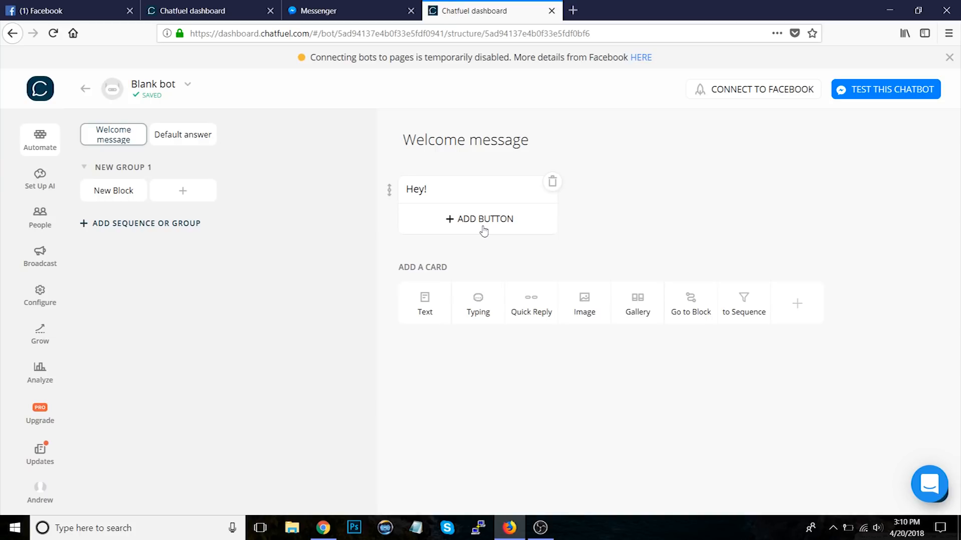
{"action": "double_click", "coordinate": [446, 193]}
{"action": "key", "text": "BackSpace"}
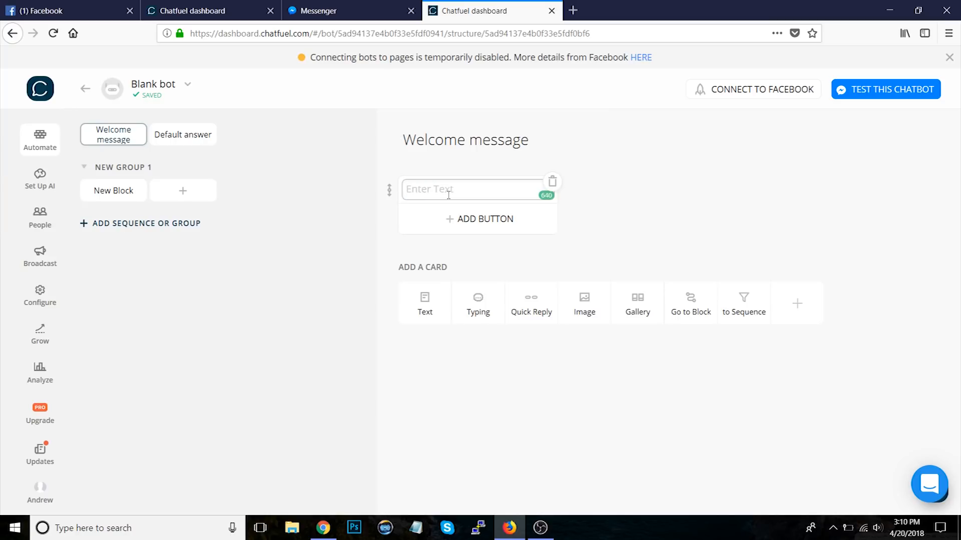
Step: Enter Welcome to the restaurant! as the Welcome message text
{"action": "left_click", "coordinate": [667, 211]}
{"action": "type", "text": "Welcome to the restaurant!"}
{"action": "left_click", "coordinate": [602, 228]}
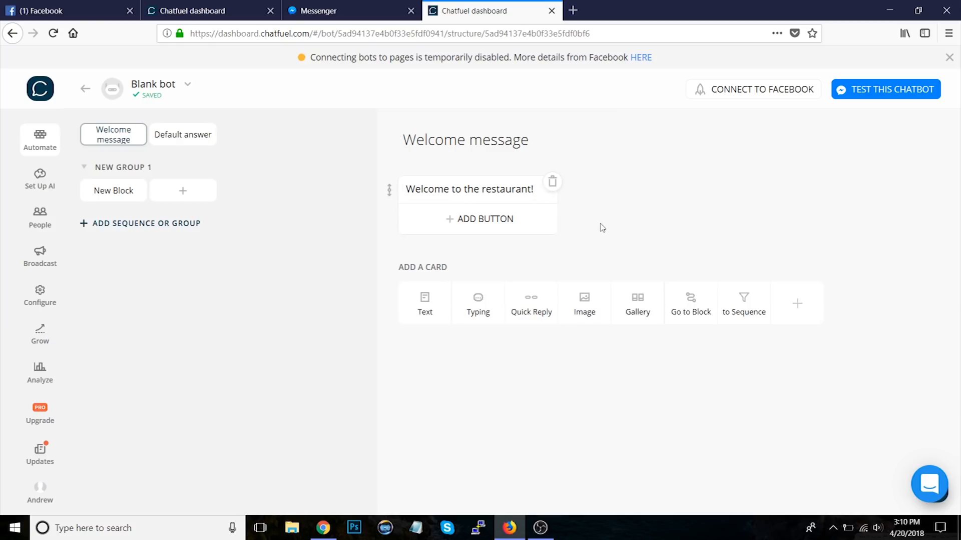
Step: Add a See the Menu button to the welcome text that links to a newly created Menu block
{"action": "left_click", "coordinate": [478, 218]}
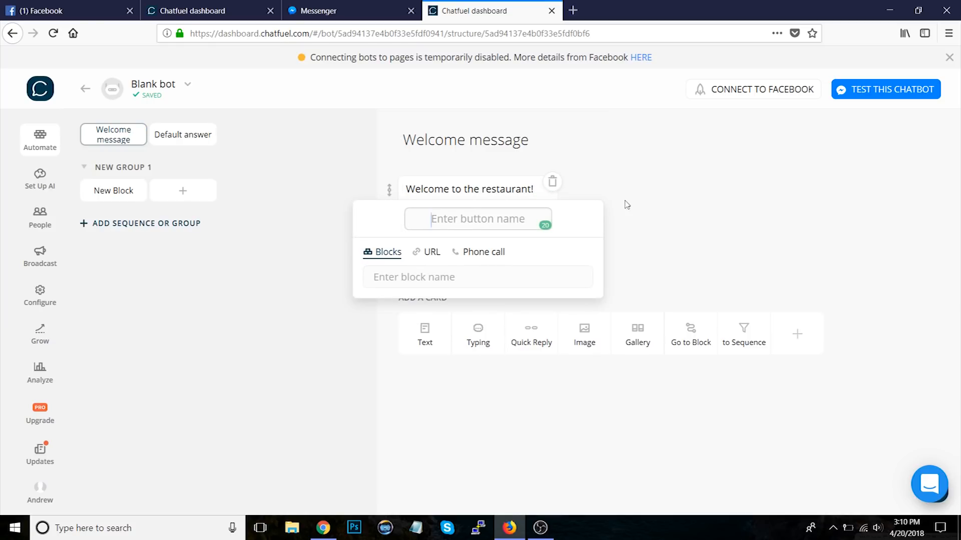
{"action": "type", "text": "G"}
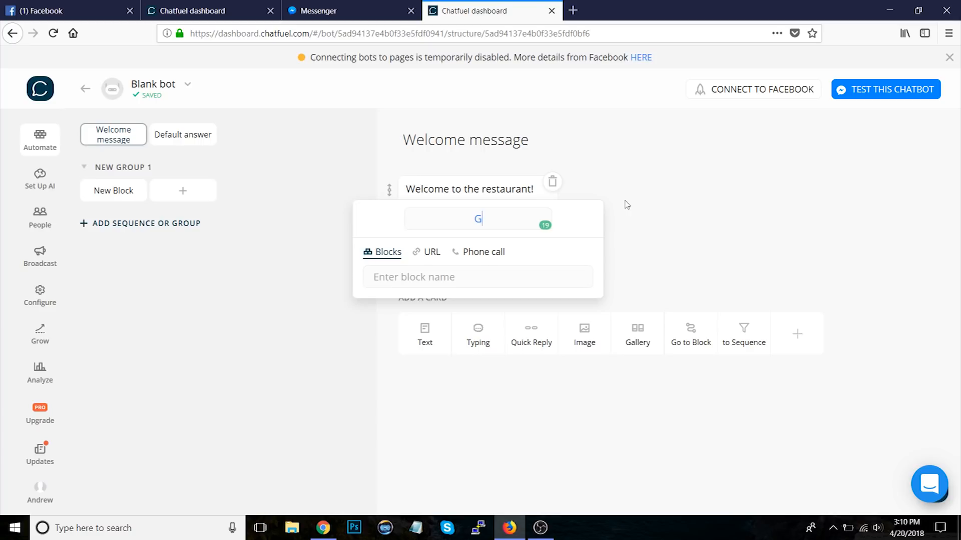
{"action": "key", "text": "ctrl+a"}
{"action": "type", "text": "See the Menu"}
{"action": "left_click", "coordinate": [373, 270]}
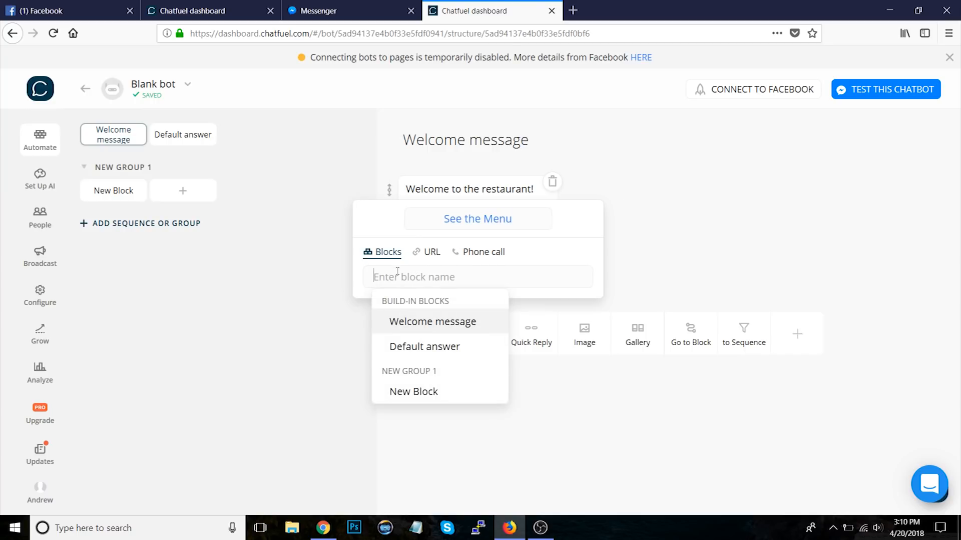
{"action": "type", "text": "Menu"}
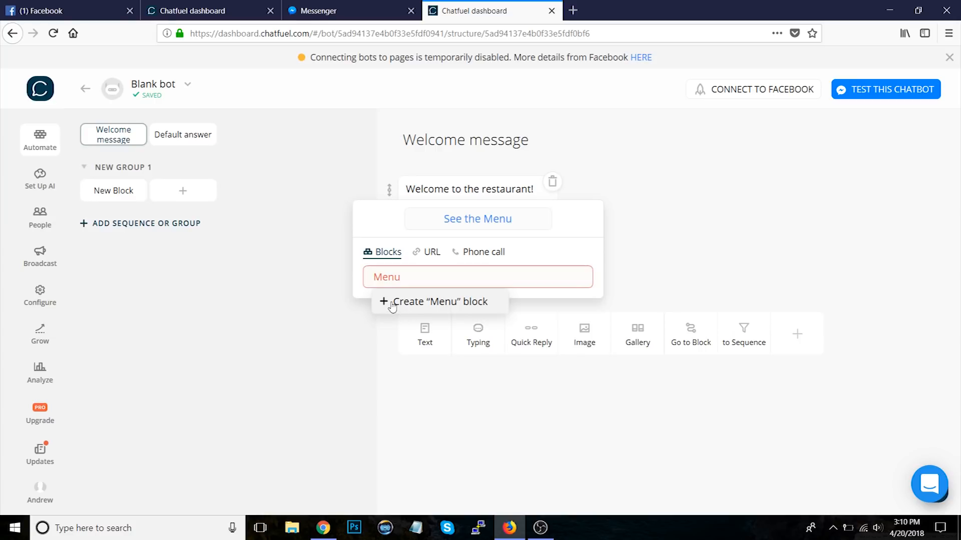
{"action": "left_click", "coordinate": [392, 301]}
Step: Add an untitled block, then delete it and New Block so only the Menu block remains in the group
{"action": "left_click", "coordinate": [710, 267]}
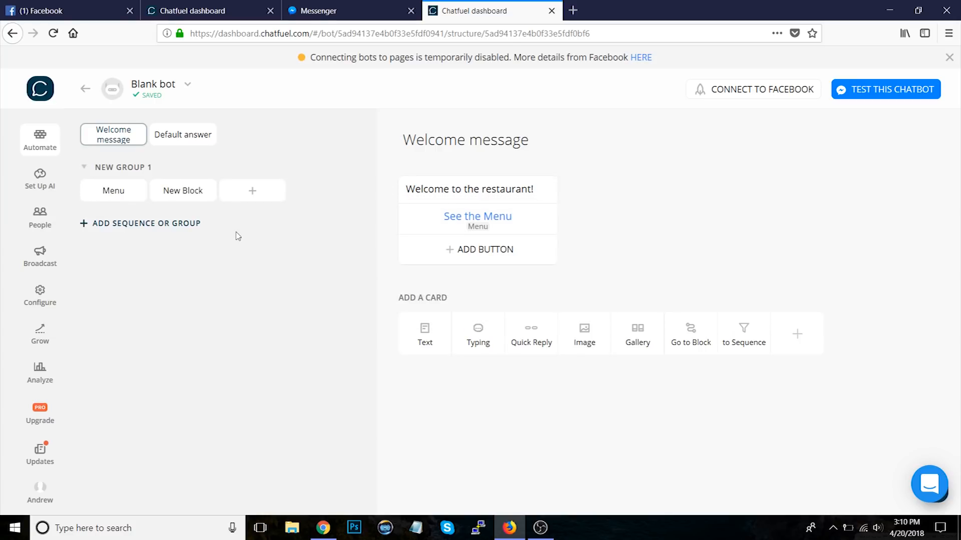
{"action": "left_click", "coordinate": [251, 200]}
{"action": "left_click", "coordinate": [866, 178]}
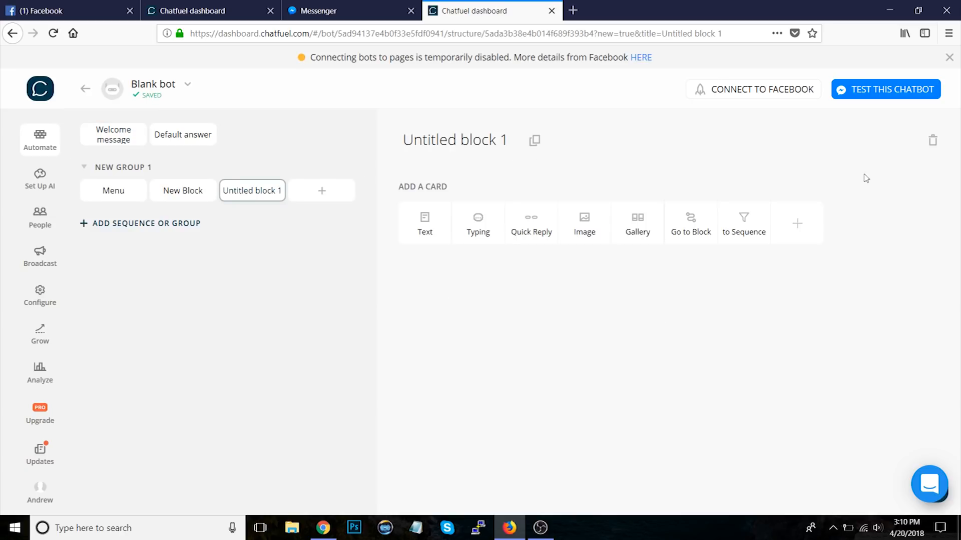
{"action": "left_click", "coordinate": [932, 141]}
{"action": "left_click", "coordinate": [550, 317]}
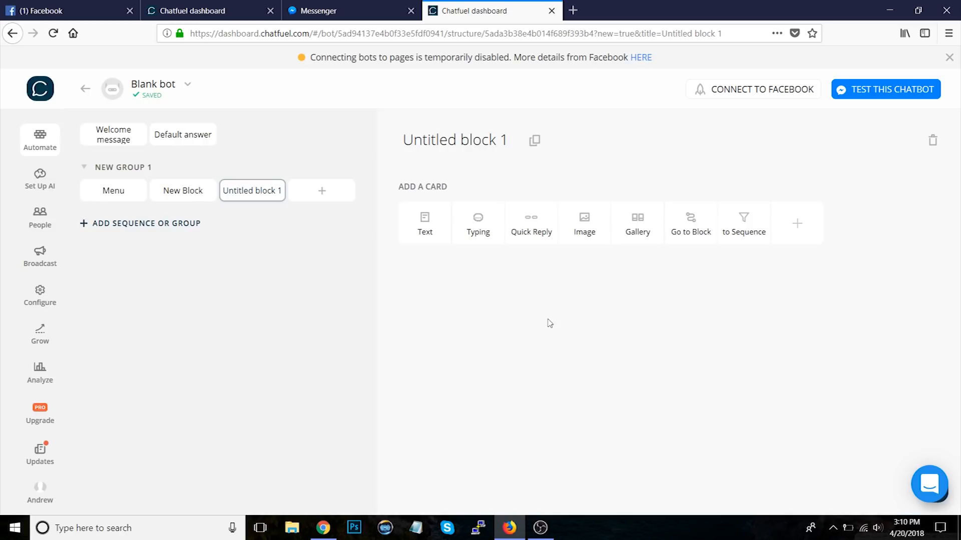
{"action": "left_click", "coordinate": [193, 193]}
{"action": "left_click", "coordinate": [932, 141]}
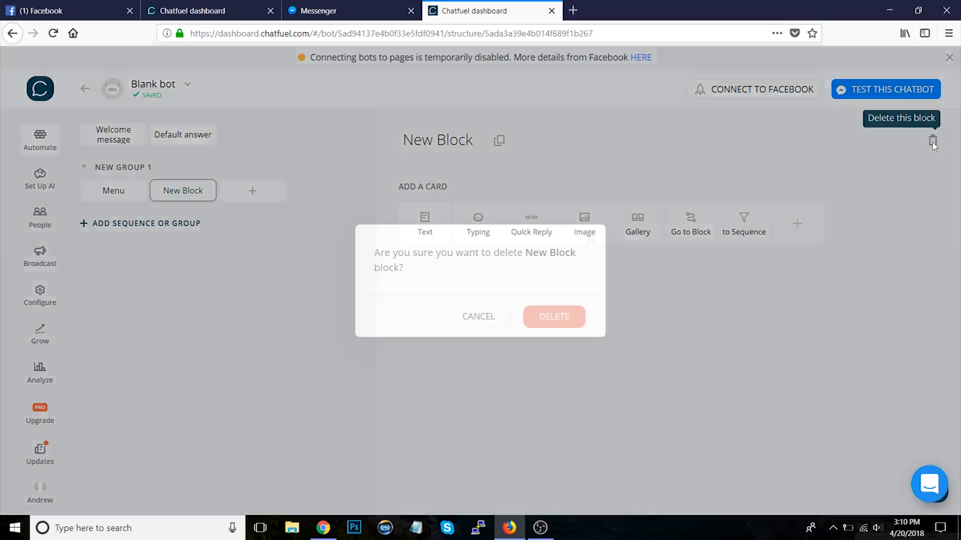
{"action": "left_click", "coordinate": [546, 321]}
Step: Open the Menu block and add a Gallery card with three items headed Pizza, Salad and Pasta
{"action": "left_click", "coordinate": [112, 193]}
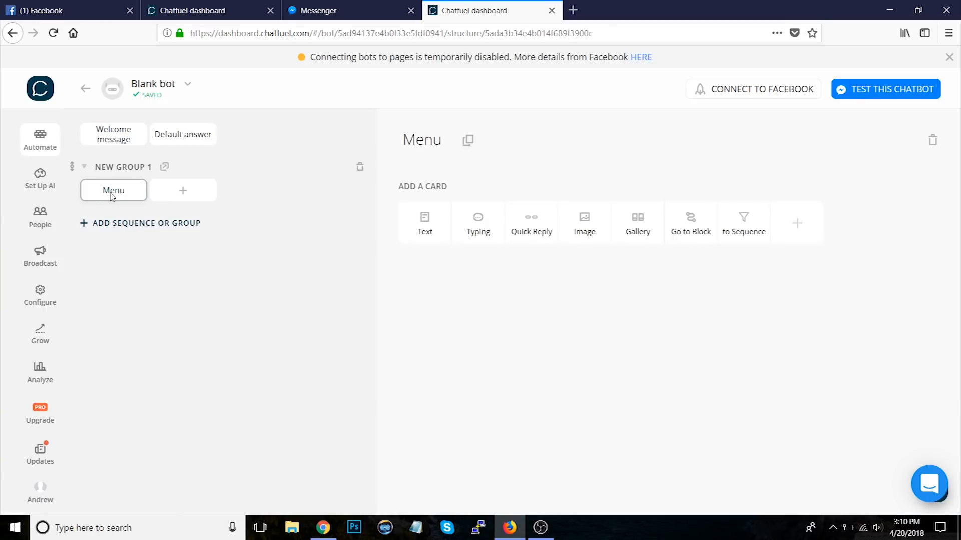
{"action": "left_click", "coordinate": [102, 137]}
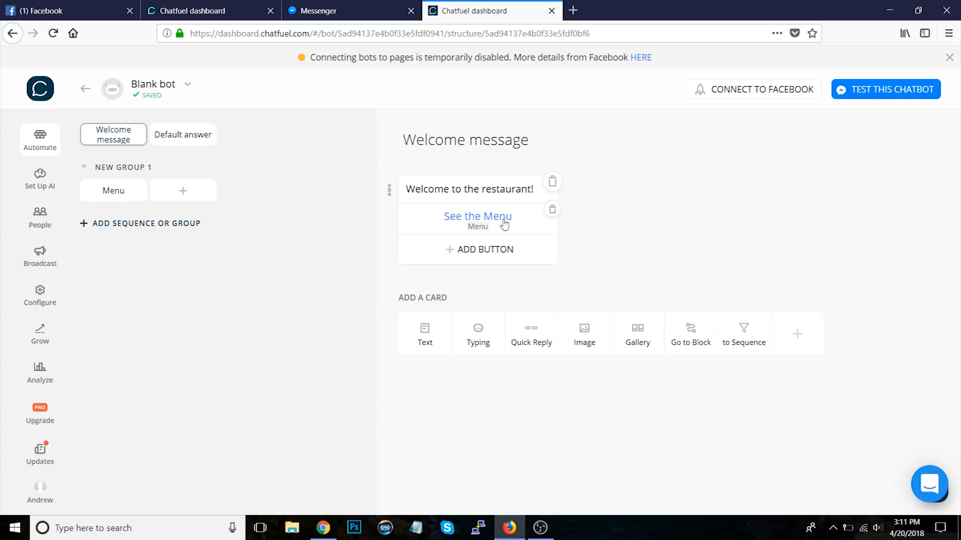
{"action": "left_click", "coordinate": [122, 196]}
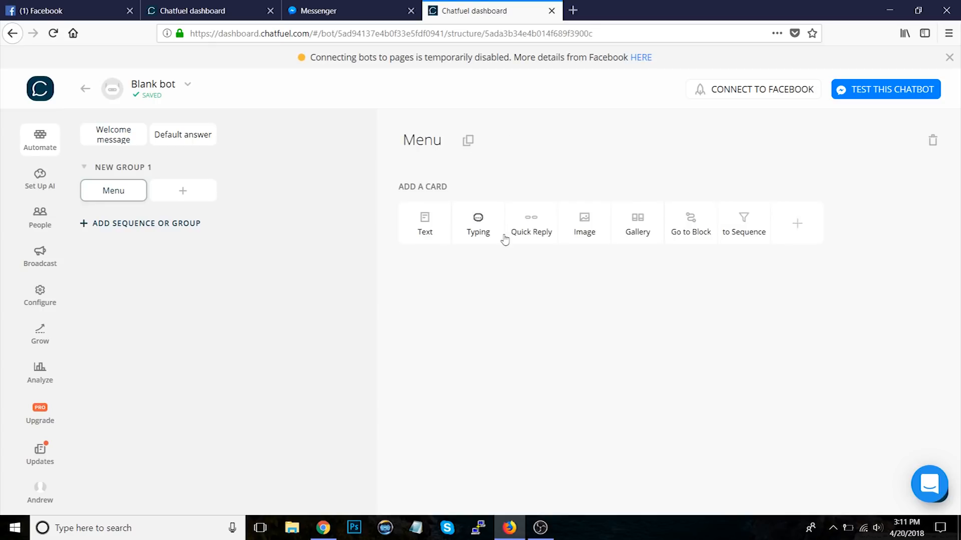
{"action": "left_click", "coordinate": [637, 227]}
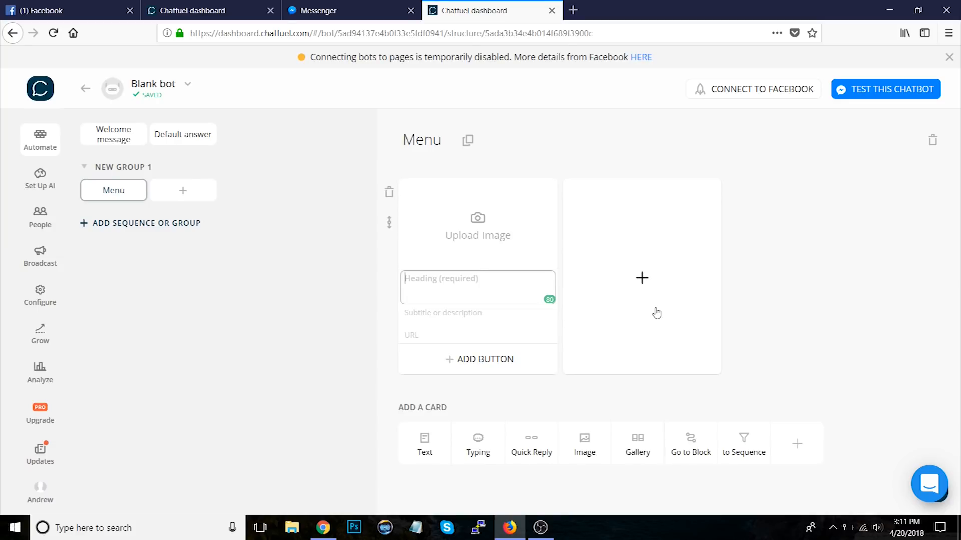
{"action": "type", "text": "Pizza"}
{"action": "left_click", "coordinate": [656, 312]}
{"action": "type", "text": "Salad"}
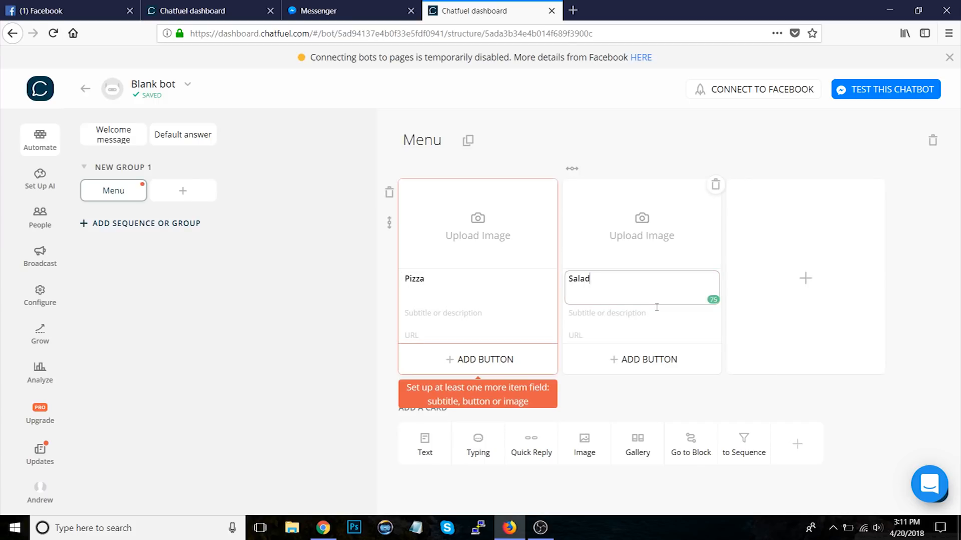
{"action": "left_click", "coordinate": [821, 307]}
{"action": "type", "text": "Pasta"}
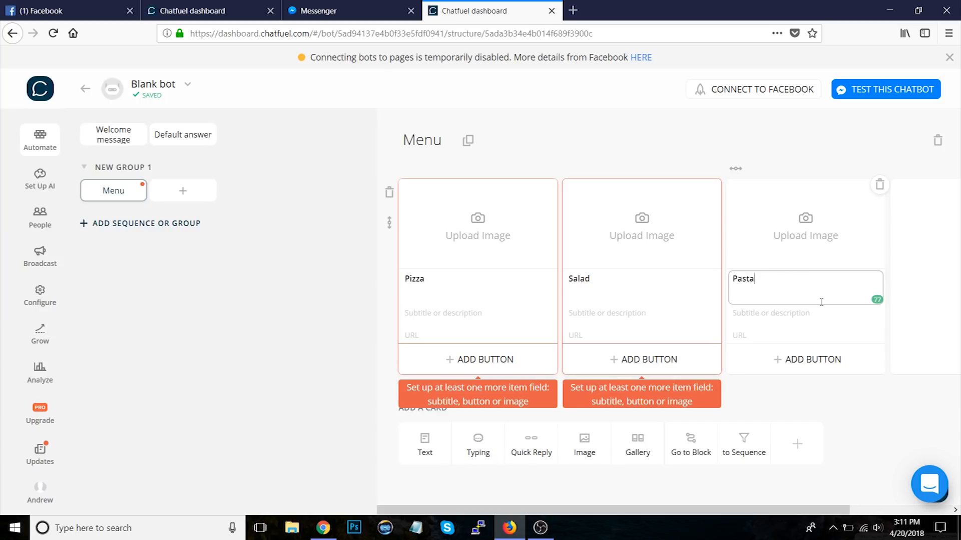
Step: Give the gallery items the subtitles This is delicious!, $12 and Delicious!
{"action": "left_click", "coordinate": [856, 423]}
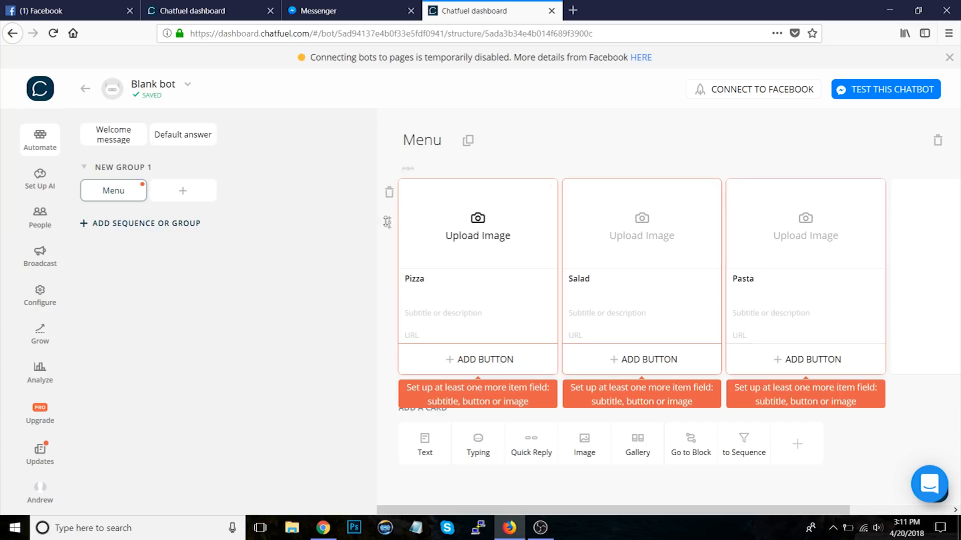
{"action": "left_click", "coordinate": [460, 312]}
{"action": "type", "text": "This is delicious!"}
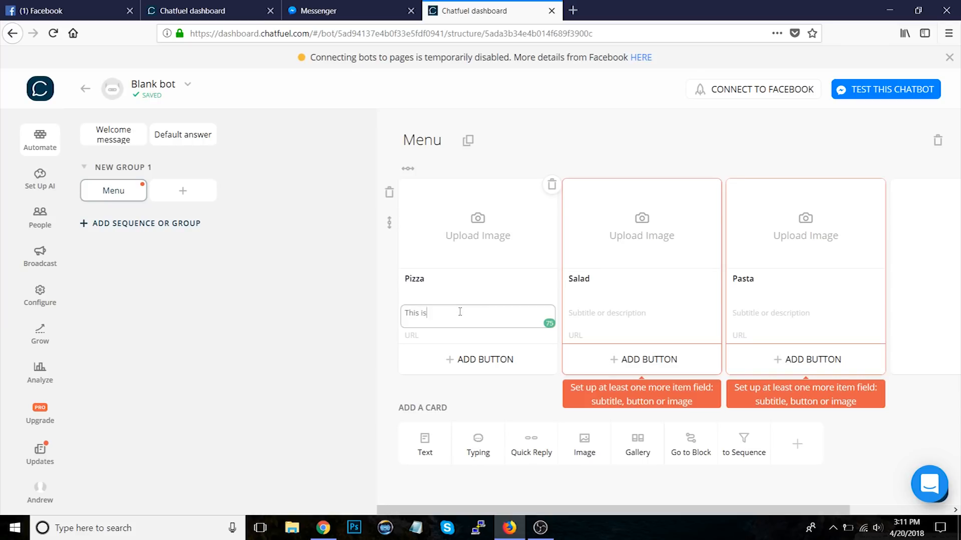
{"action": "left_click", "coordinate": [581, 312]}
{"action": "type", "text": "$12"}
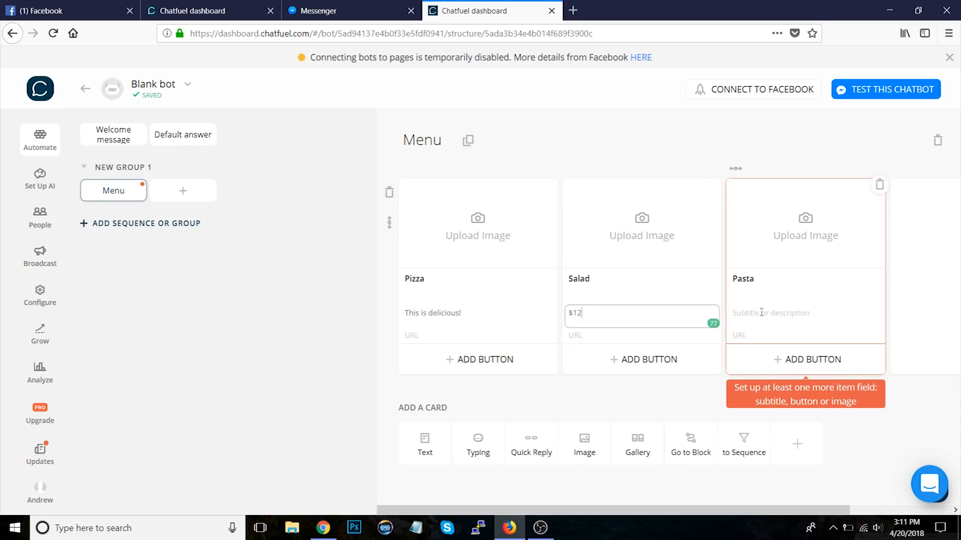
{"action": "left_click", "coordinate": [761, 313]}
{"action": "type", "text": "Delicious!"}
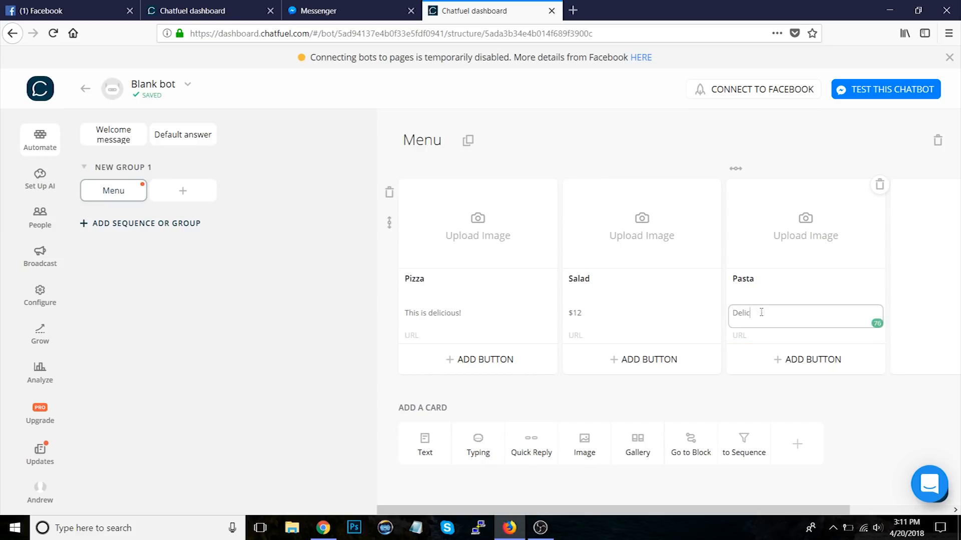
{"action": "left_click", "coordinate": [851, 406]}
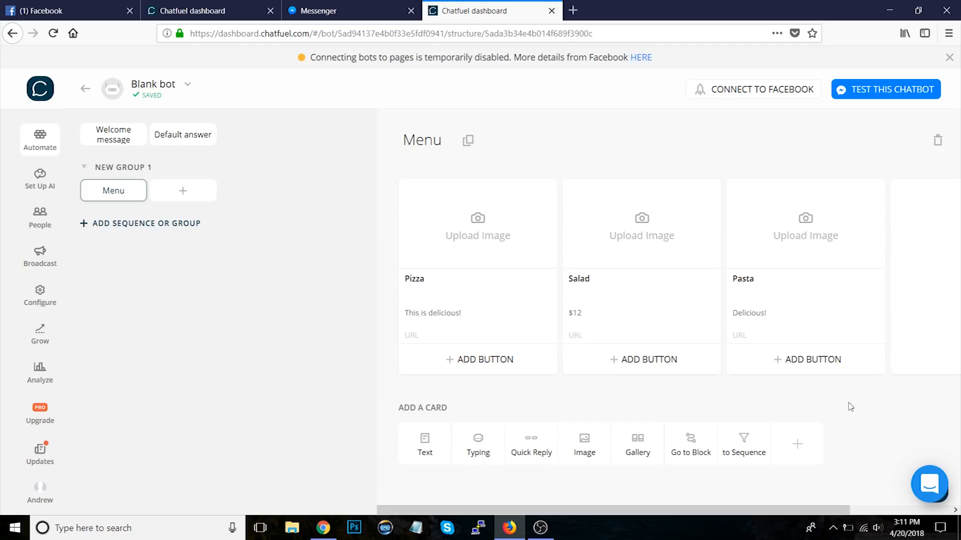
Step: Add a Buy Now button to the Pizza gallery item, then delete it
{"action": "left_click", "coordinate": [489, 368]}
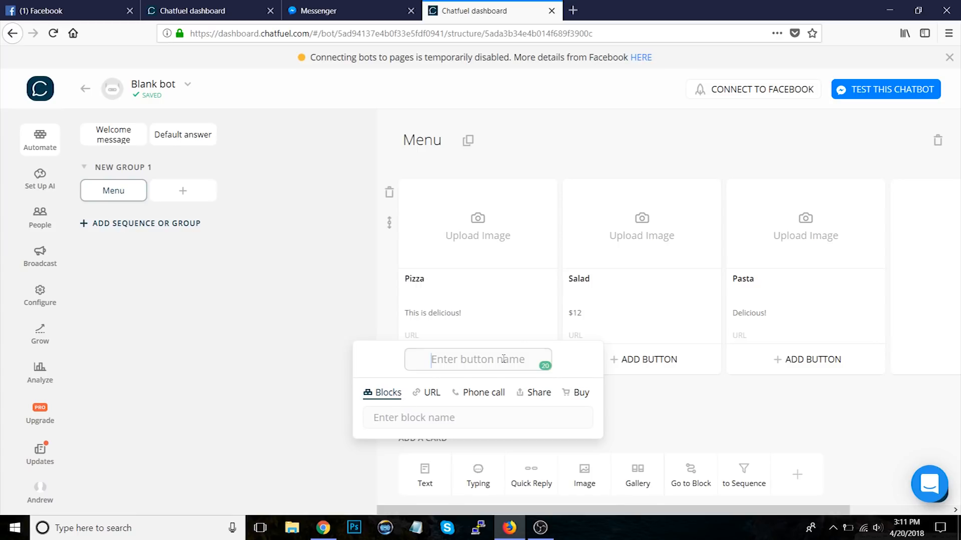
{"action": "type", "text": "Buy Now"}
{"action": "key", "text": "Tab"}
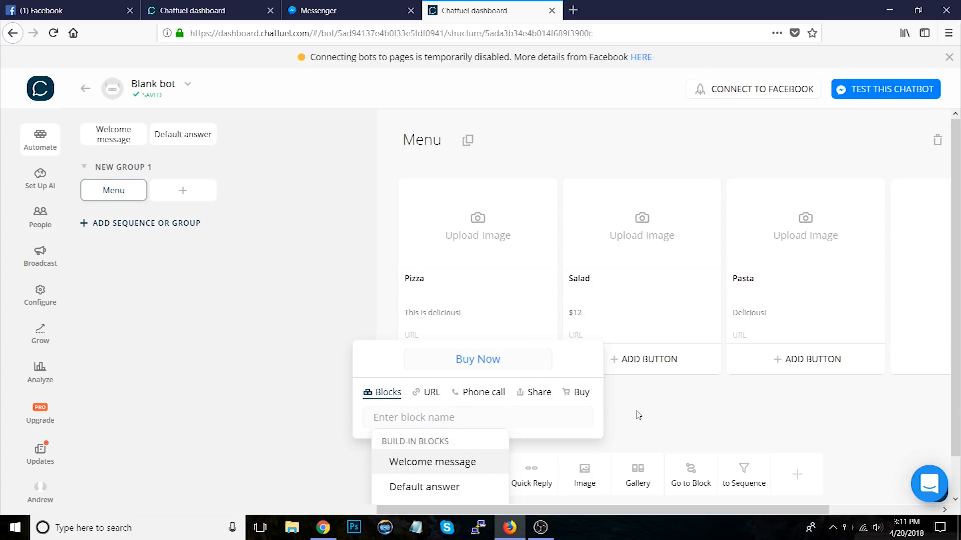
{"action": "left_click", "coordinate": [638, 415]}
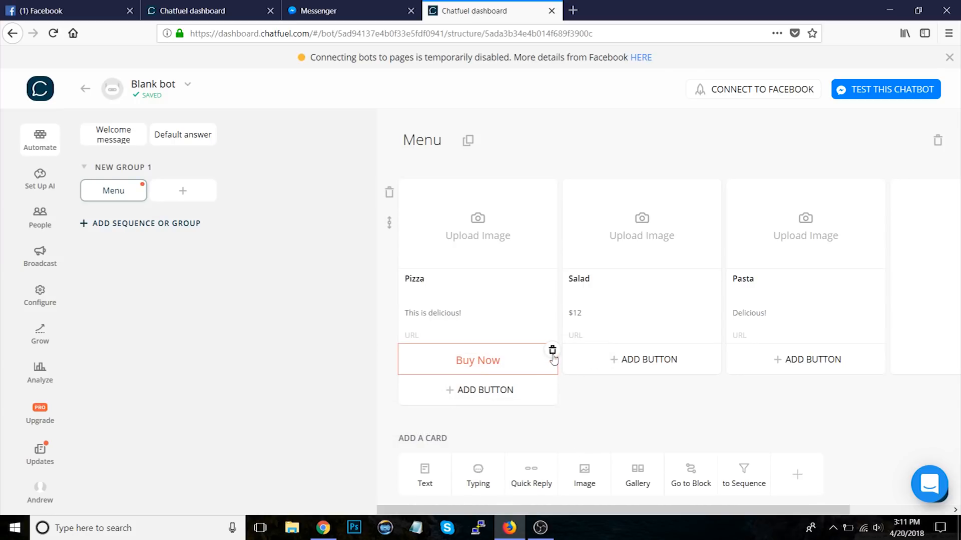
{"action": "left_click", "coordinate": [553, 351]}
Step: Test the chatbot in Messenger by choosing See the Menu, then return to the dashboard
{"action": "left_click", "coordinate": [869, 93]}
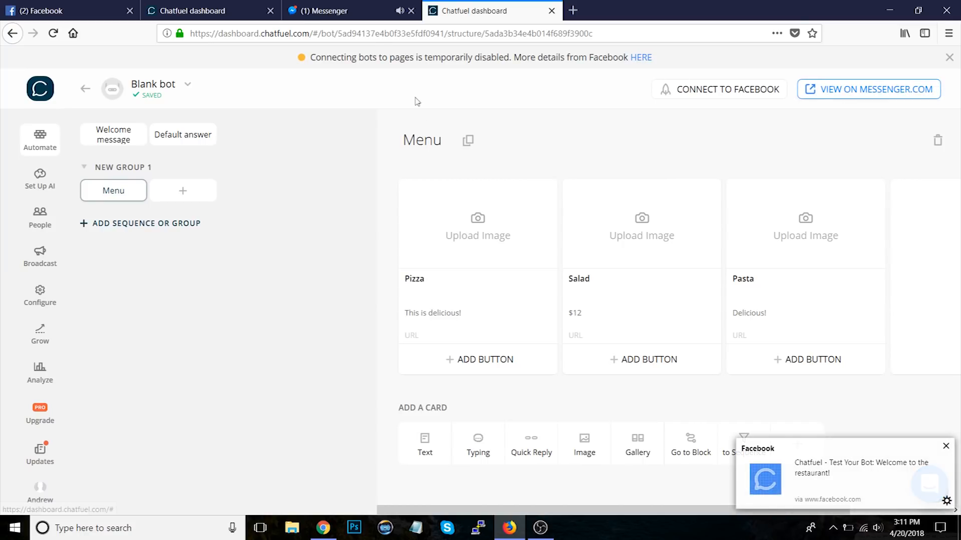
{"action": "left_click", "coordinate": [351, 12]}
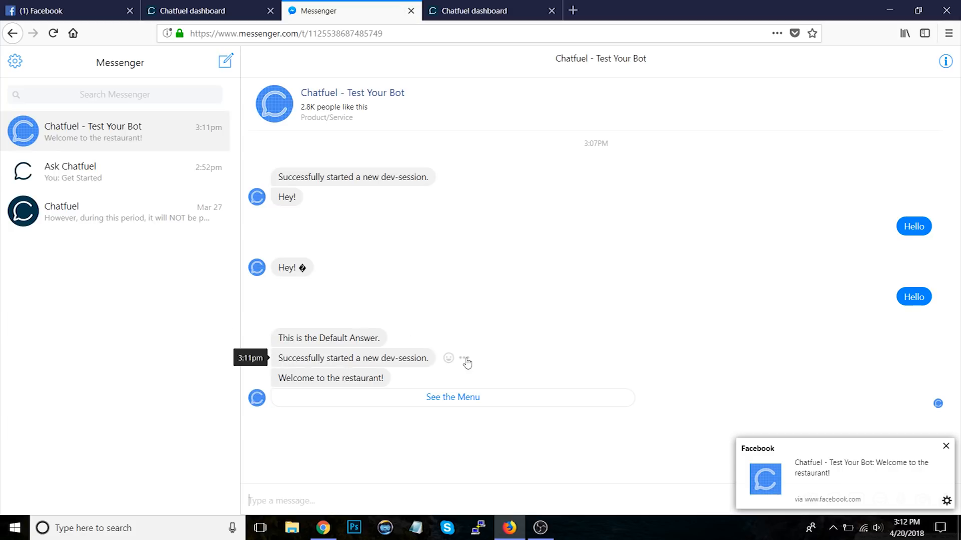
{"action": "left_click", "coordinate": [457, 401]}
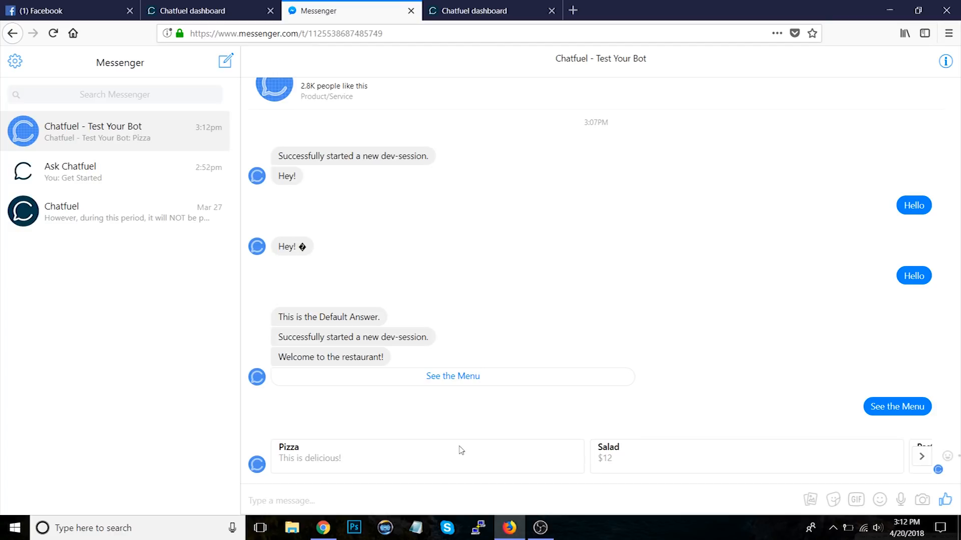
{"action": "left_click", "coordinate": [475, 10]}
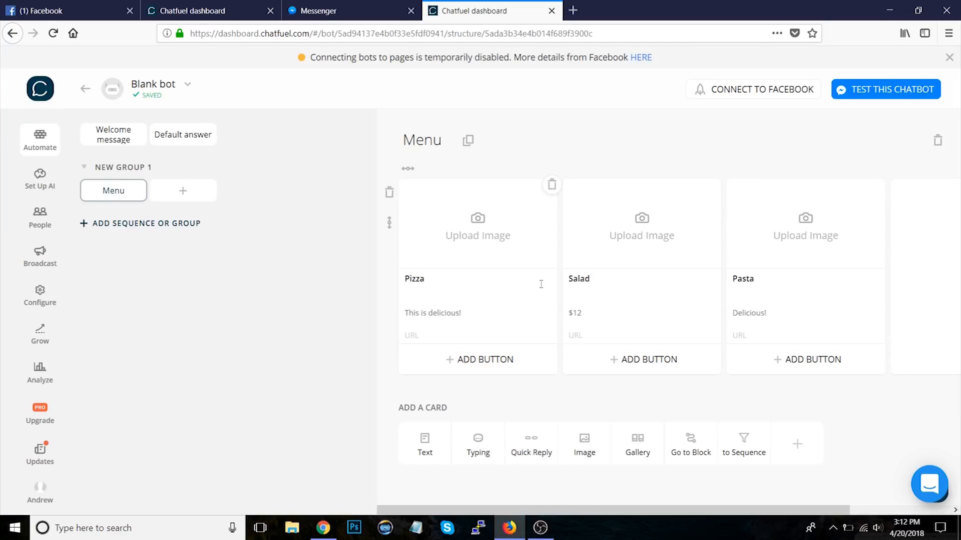
Step: Open the Welcome message block, delete its See the Menu button, and add a Quick Reply card
{"action": "left_click", "coordinate": [113, 135]}
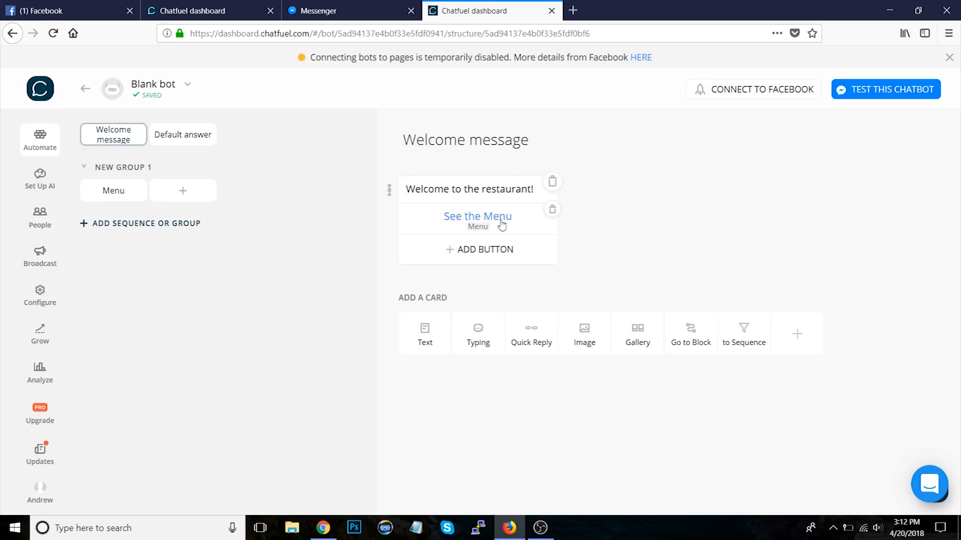
{"action": "left_click", "coordinate": [553, 210]}
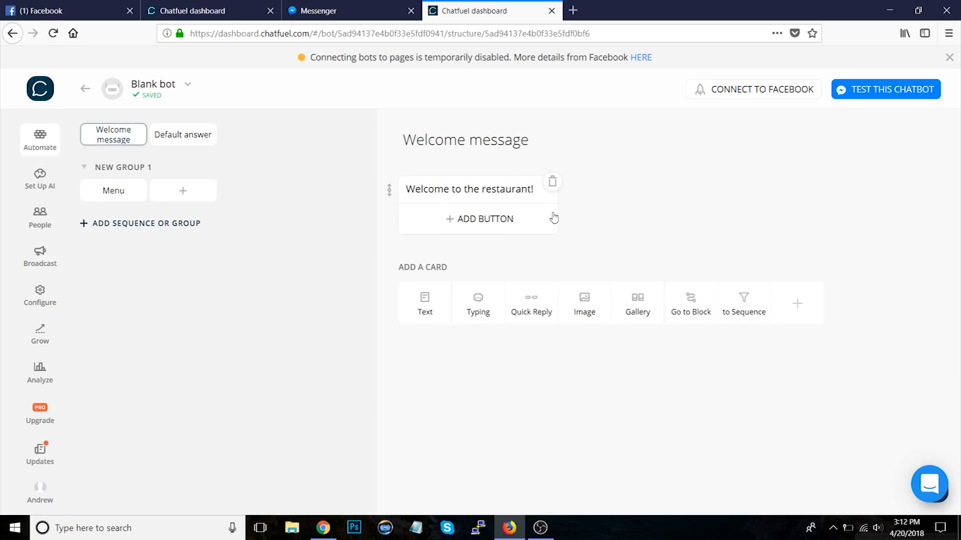
{"action": "left_click", "coordinate": [537, 304]}
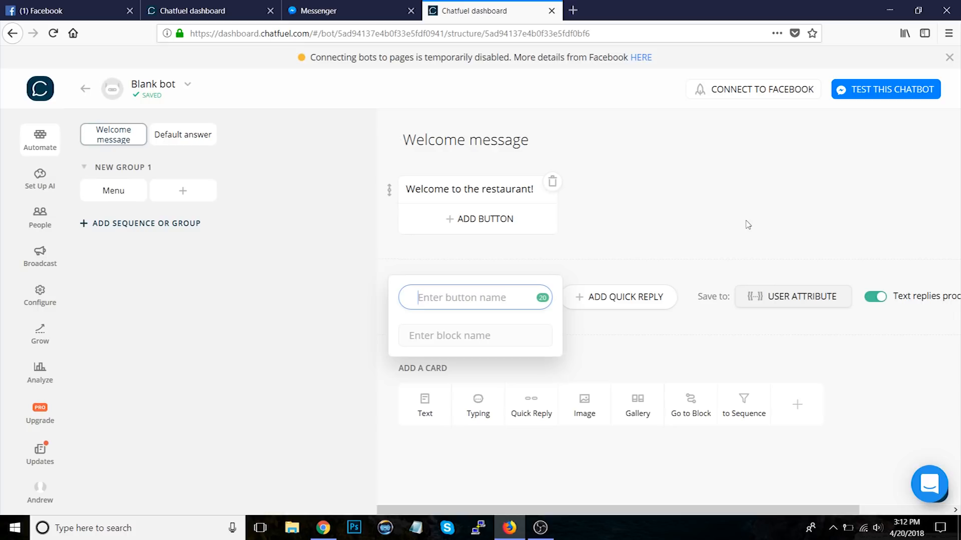
{"action": "left_click", "coordinate": [673, 220]}
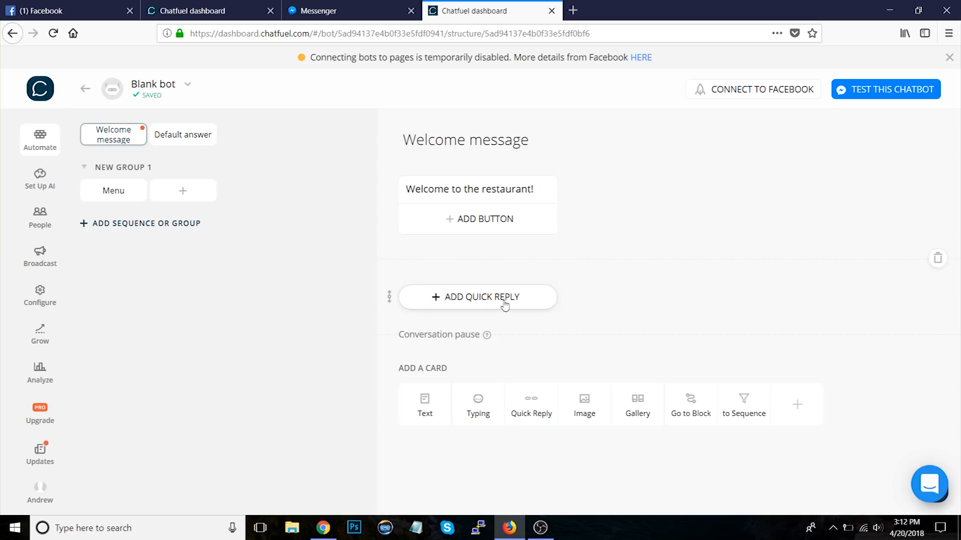
Step: Replace the welcome text with What month were you born?
{"action": "left_click", "coordinate": [525, 190]}
{"action": "key", "text": "ctrl+a"}
{"action": "key", "text": "BackSpace"}
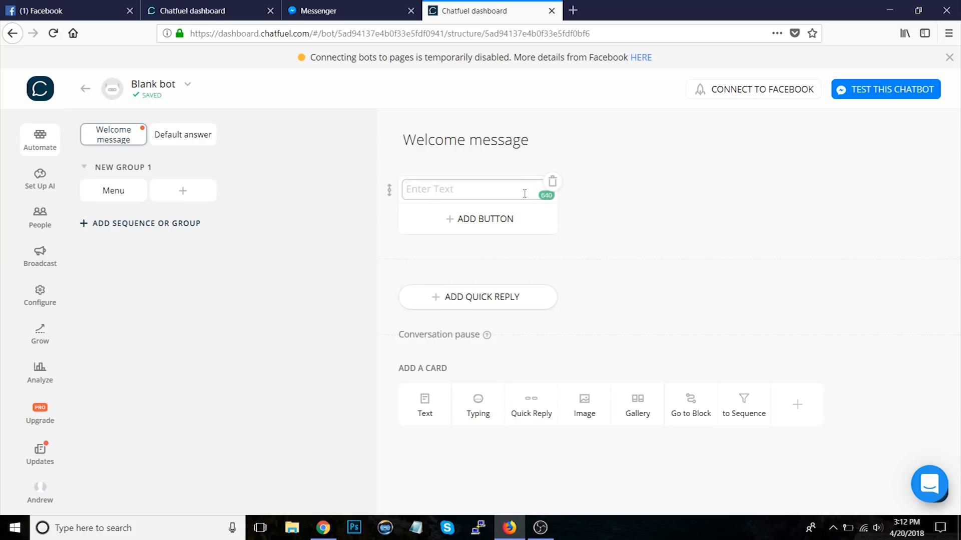
{"action": "type", "text": "What month were you born?"}
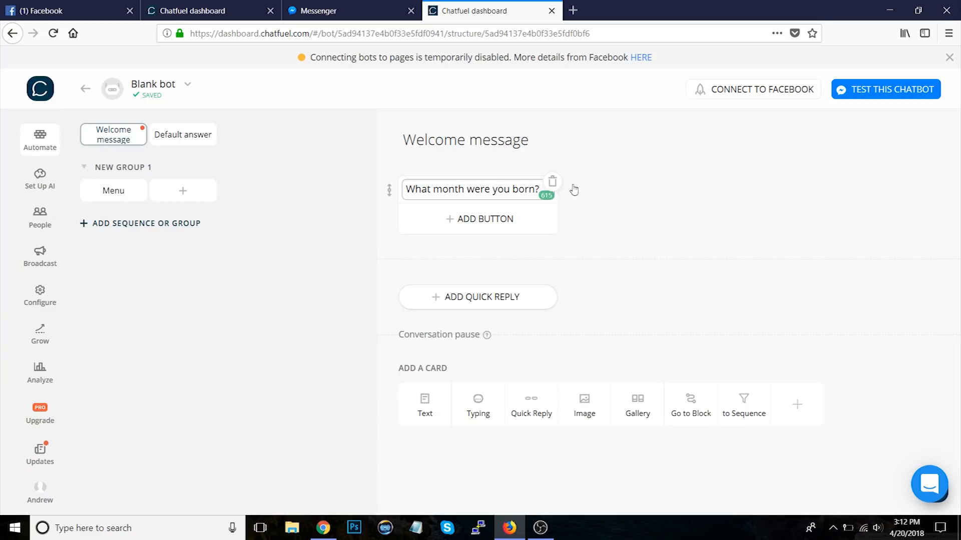
{"action": "left_click", "coordinate": [649, 193]}
Step: Add three quick replies named January, February and March
{"action": "left_click", "coordinate": [456, 300]}
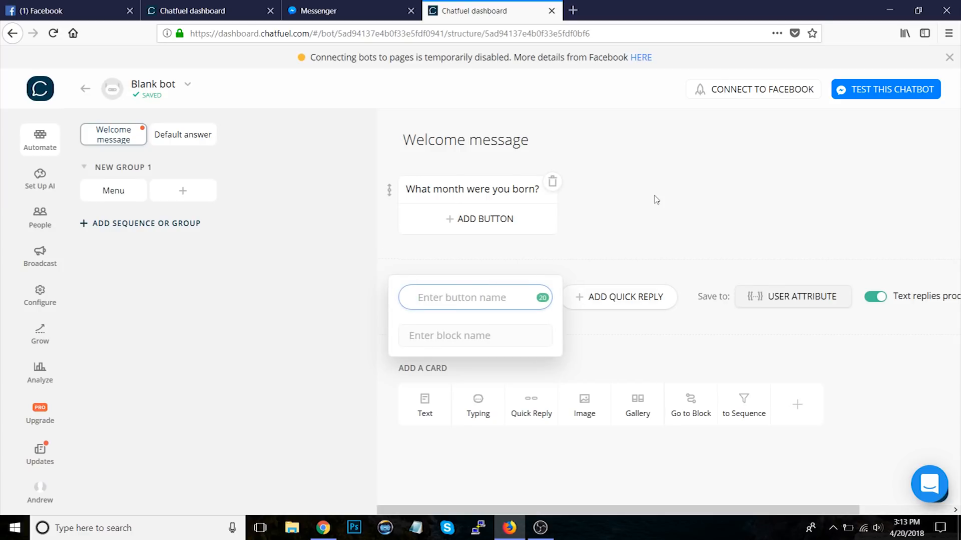
{"action": "type", "text": "January"}
{"action": "left_click", "coordinate": [592, 293]}
{"action": "type", "text": "February"}
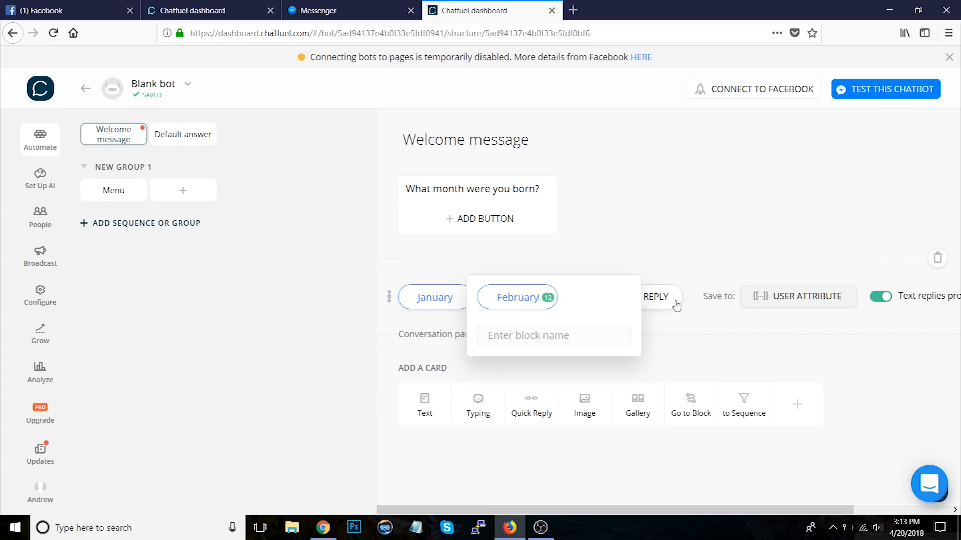
{"action": "left_click", "coordinate": [672, 303]}
{"action": "type", "text": "March"}
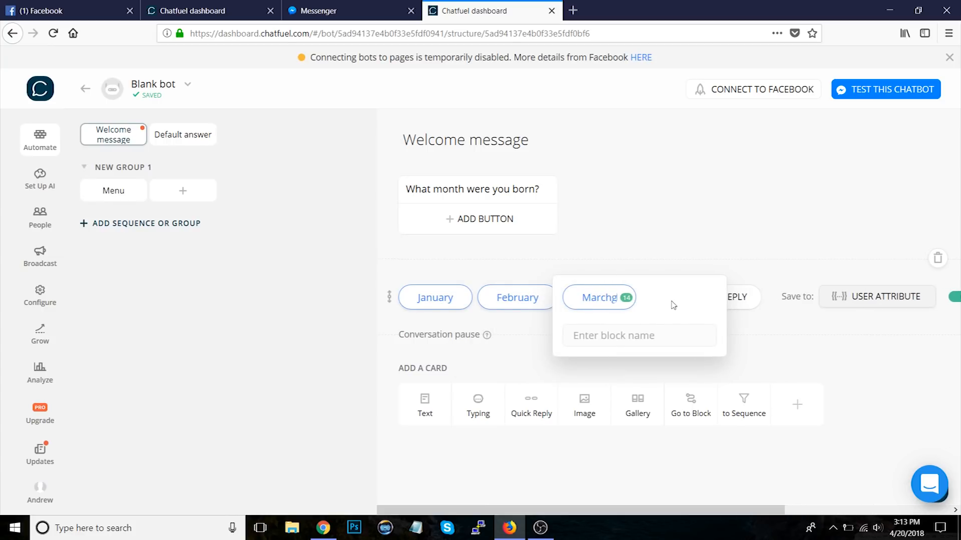
{"action": "left_click", "coordinate": [628, 223]}
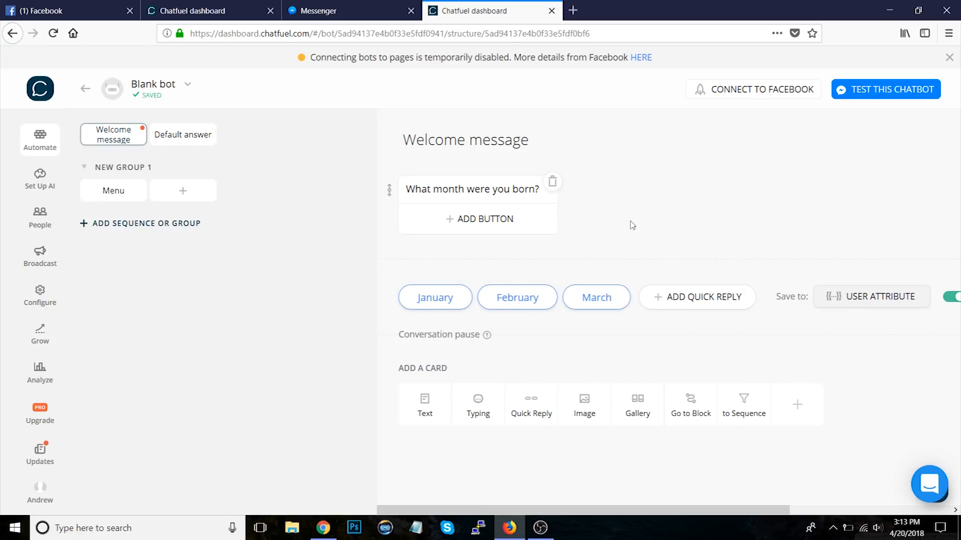
Step: Test the chatbot in Messenger by answering February, then return to the dashboard
{"action": "left_click", "coordinate": [458, 190]}
{"action": "left_click", "coordinate": [638, 216]}
{"action": "left_click", "coordinate": [885, 89]}
{"action": "left_click", "coordinate": [321, 10]}
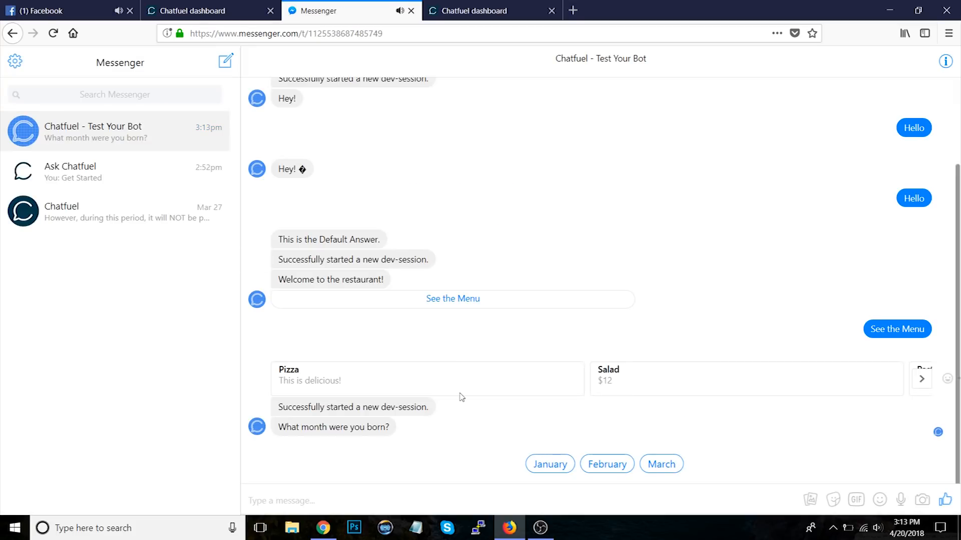
{"action": "left_click", "coordinate": [614, 467]}
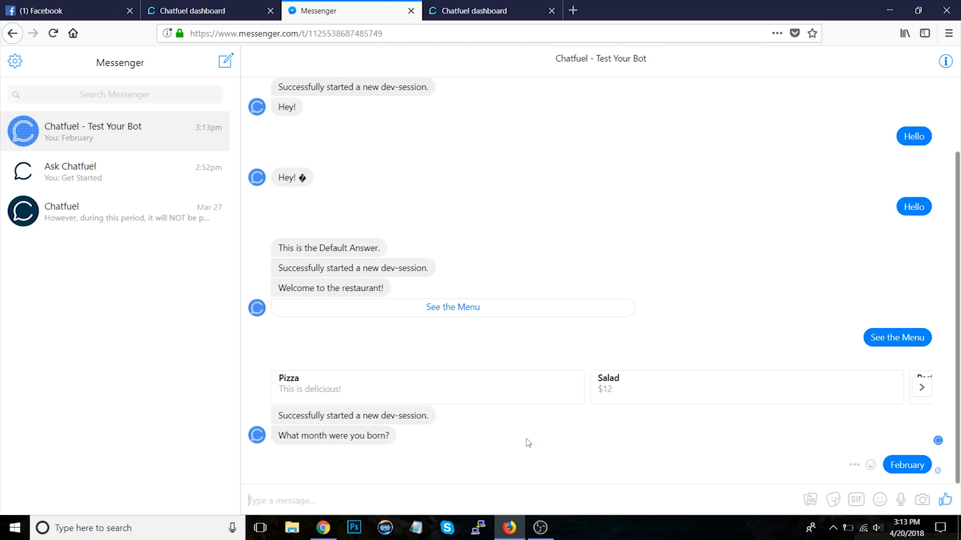
{"action": "left_click", "coordinate": [496, 11]}
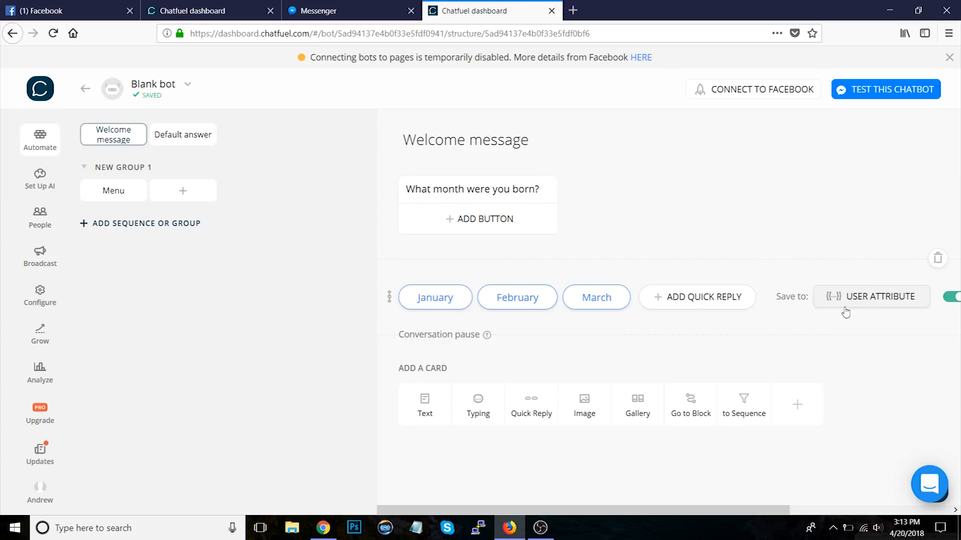
Step: Save the quick reply answers to a user attribute named birthday month
{"action": "left_click_drag", "start_coordinate": [734, 510], "coordinate": [749, 509]}
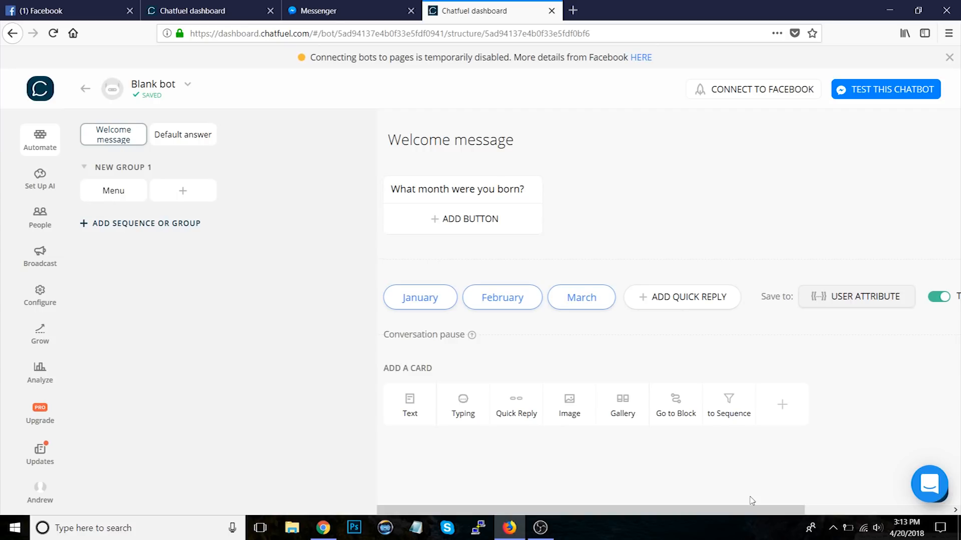
{"action": "left_click_drag", "start_coordinate": [758, 509], "coordinate": [743, 509]}
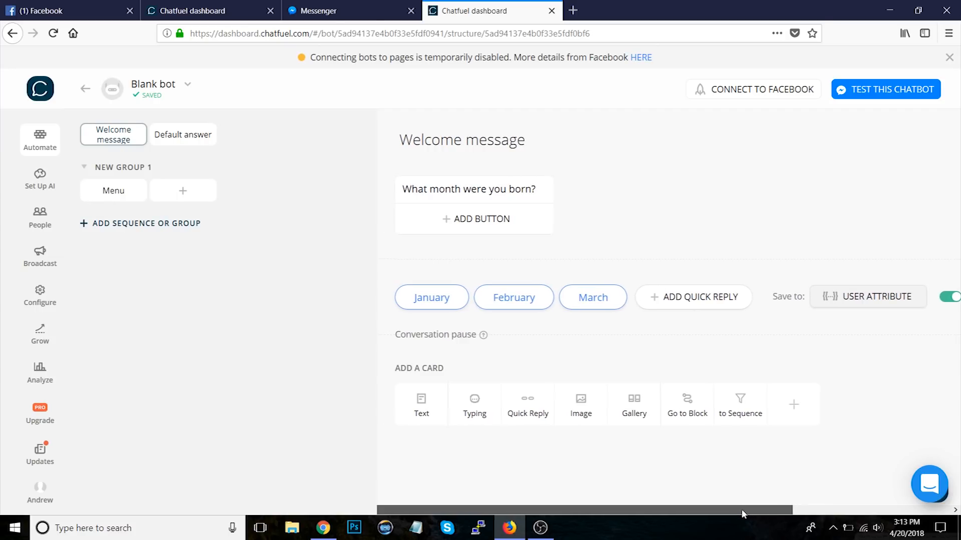
{"action": "left_click", "coordinate": [855, 299]}
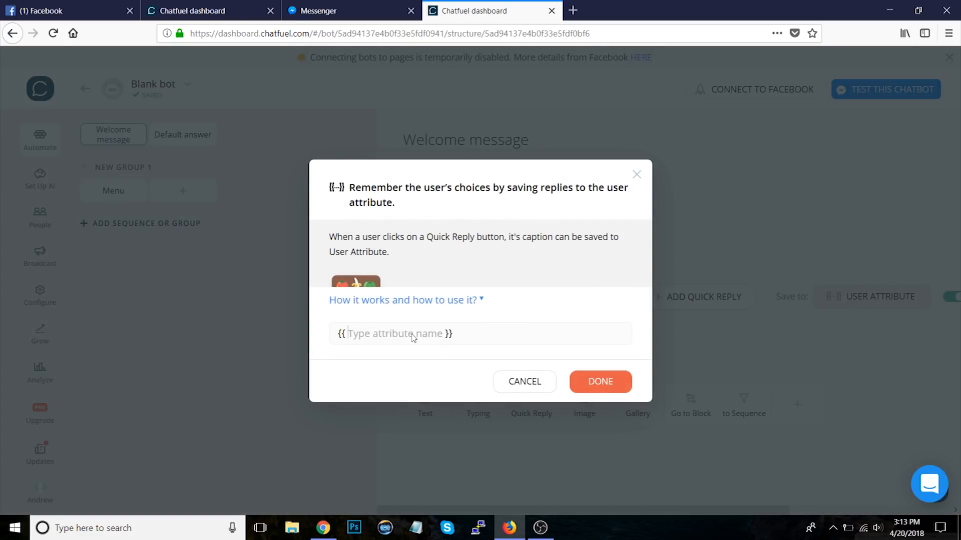
{"action": "type", "text": "b"}
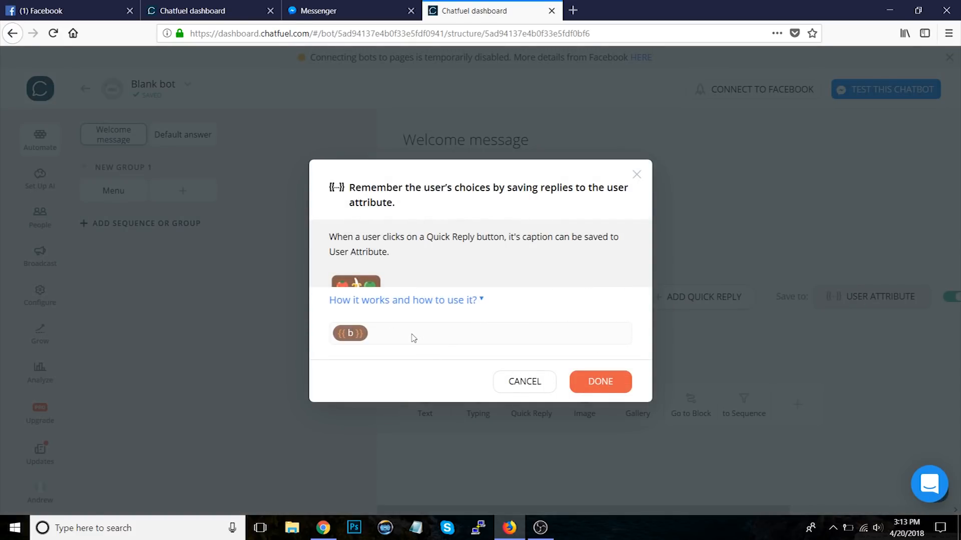
{"action": "type", "text": "irthday month"}
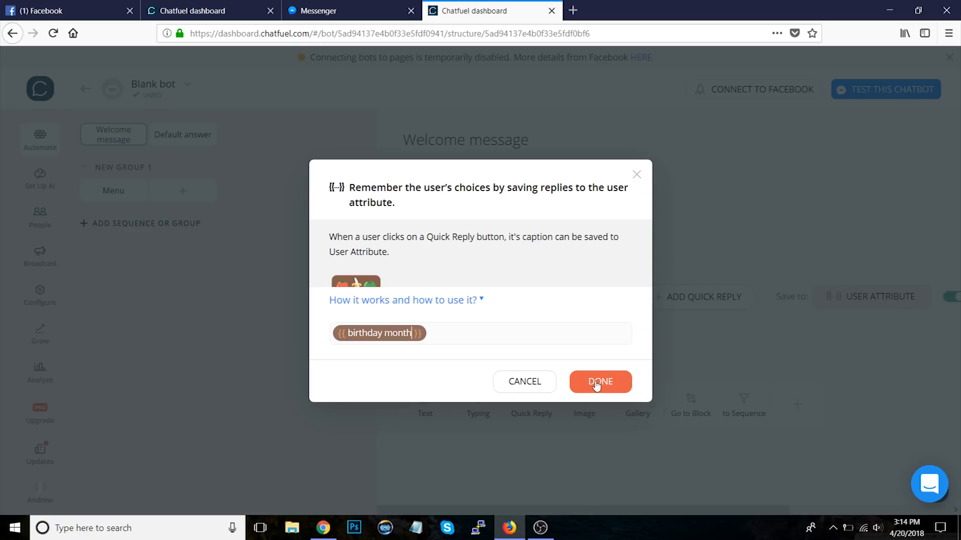
{"action": "left_click", "coordinate": [596, 384]}
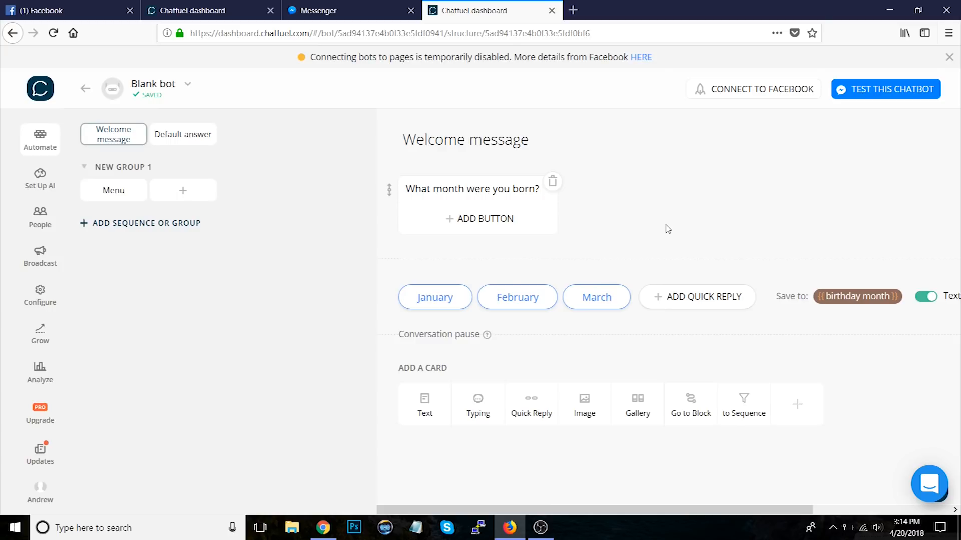
Step: Add a text card reading {{first name}}'s birthday month is... {{birthday month}} after the quick replies
{"action": "left_click", "coordinate": [433, 401]}
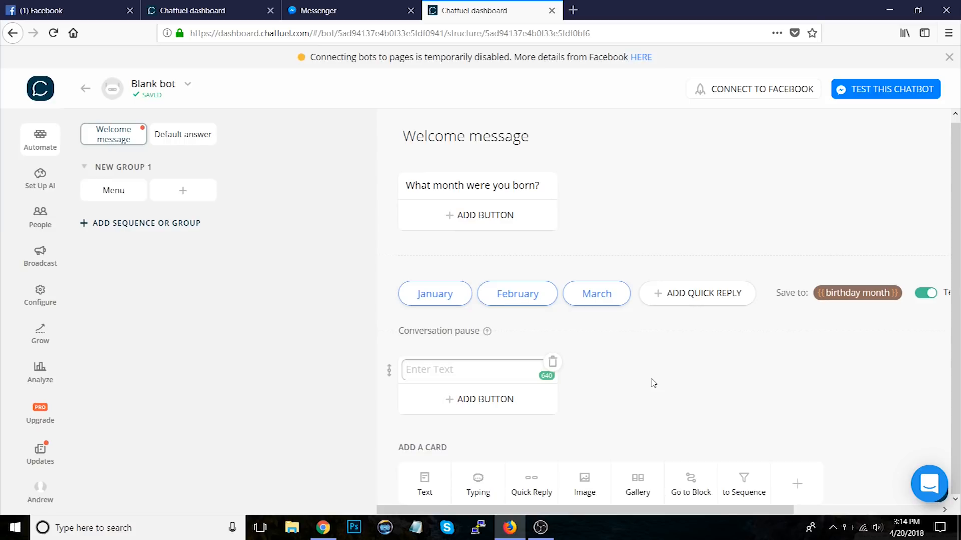
{"action": "type", "text": "{{"}
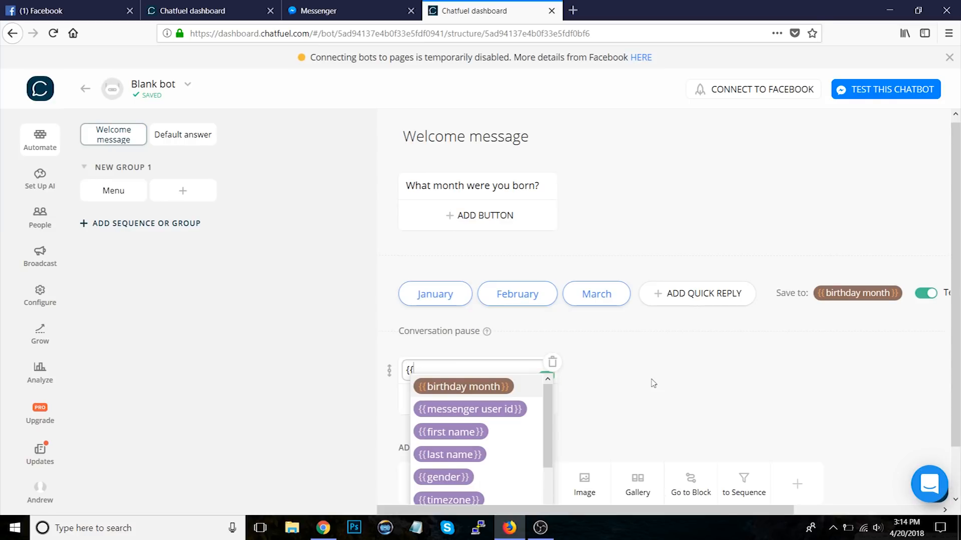
{"action": "scroll", "coordinate": [596, 378], "scroll_direction": "down", "scroll_amount": 2}
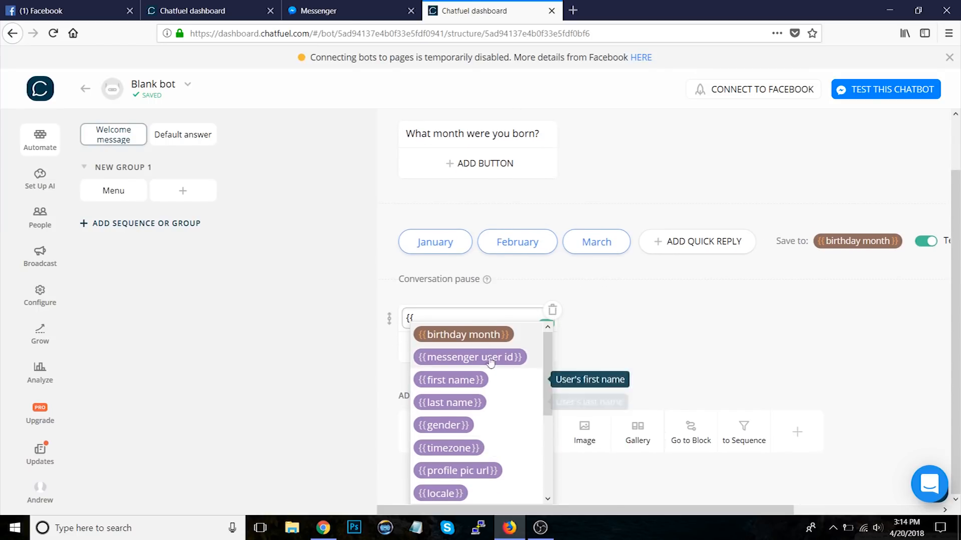
{"action": "left_click", "coordinate": [461, 380]}
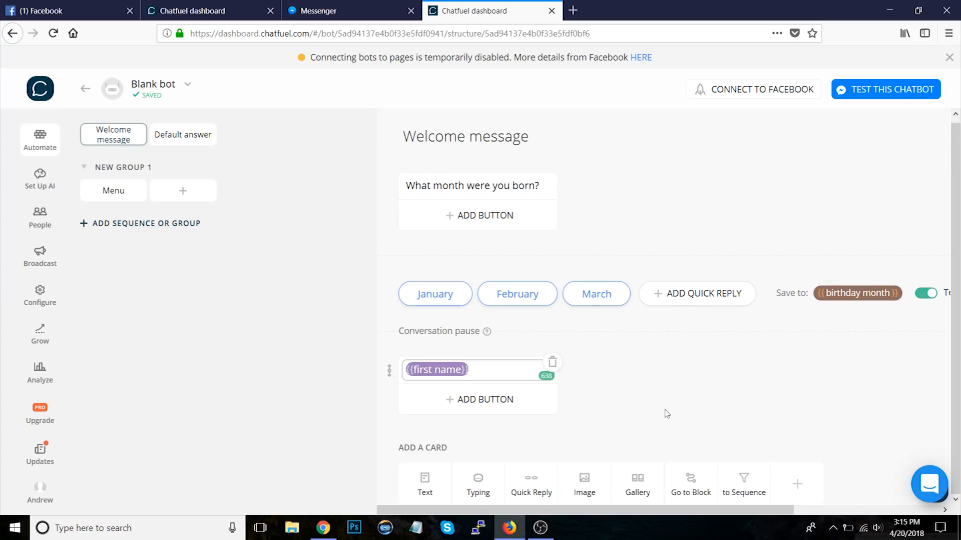
{"action": "type", "text": "'s birthday month is... {{"}
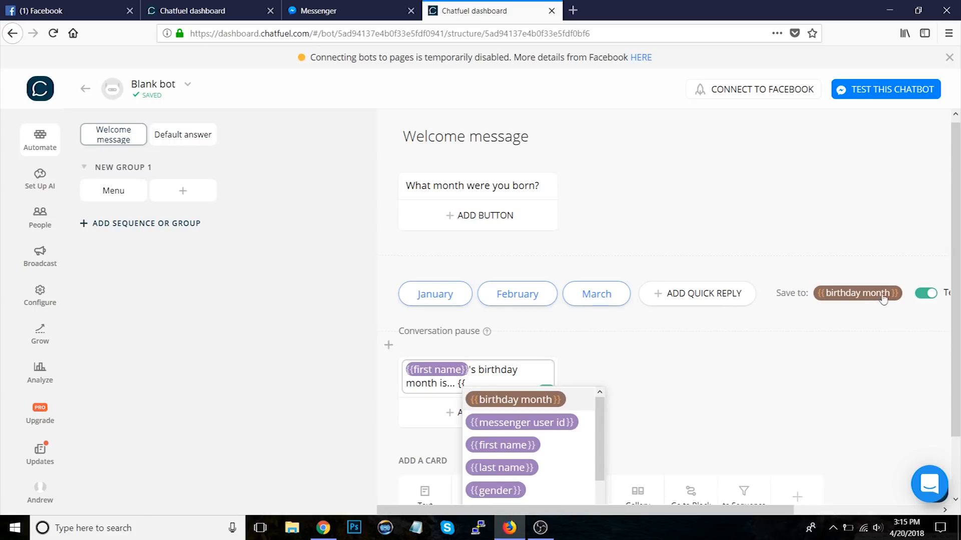
{"action": "left_click", "coordinate": [562, 399]}
{"action": "left_click", "coordinate": [661, 399]}
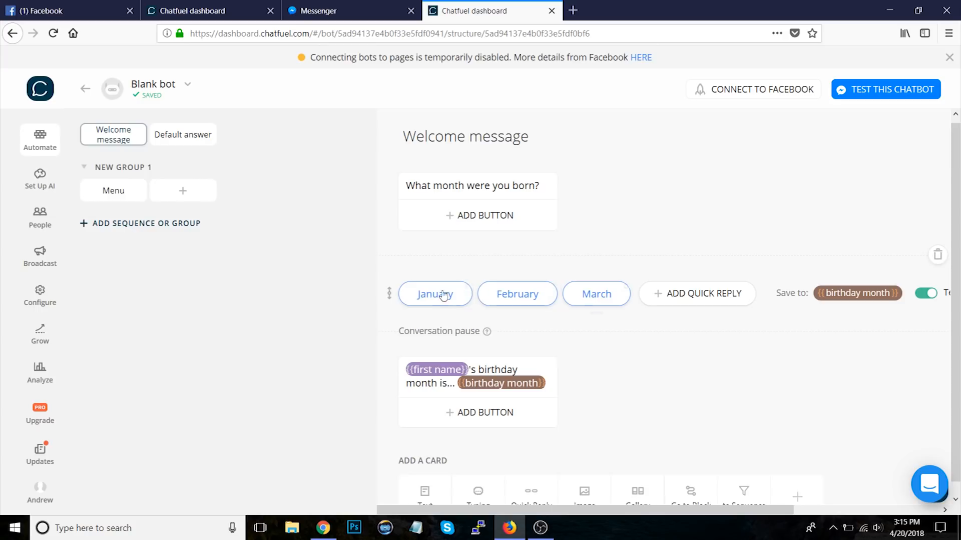
Step: Test the chatbot in Messenger by answering March, then return to the dashboard
{"action": "left_click", "coordinate": [855, 82]}
{"action": "left_click", "coordinate": [362, 11]}
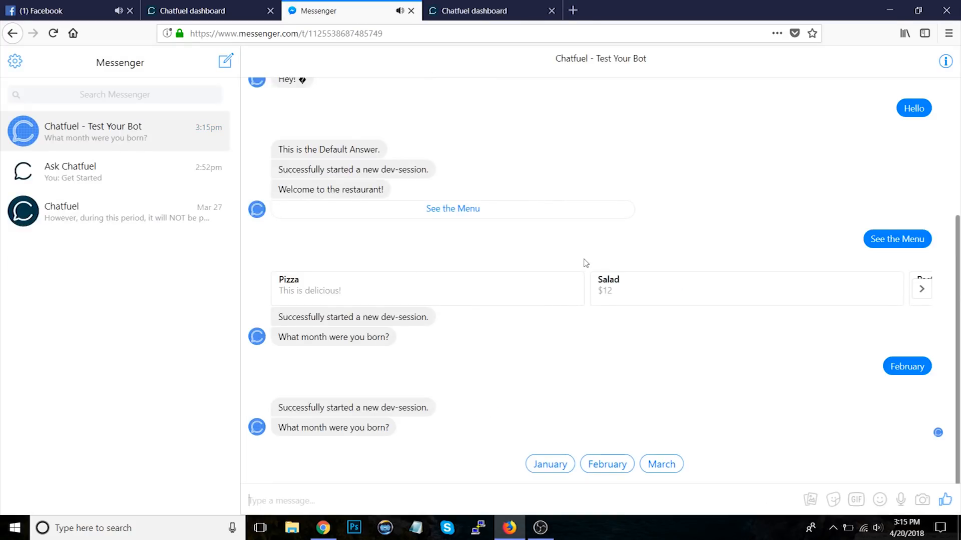
{"action": "left_click", "coordinate": [661, 465]}
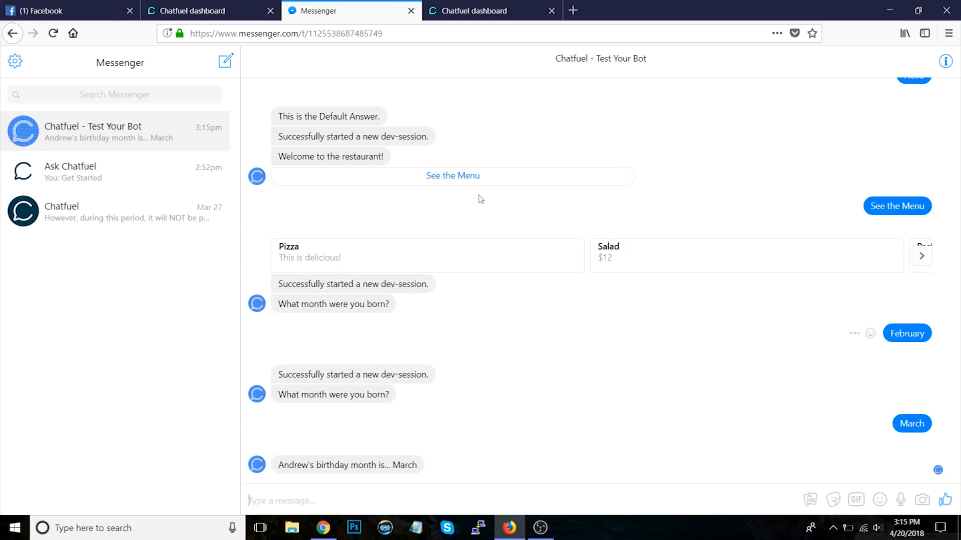
{"action": "left_click", "coordinate": [477, 10]}
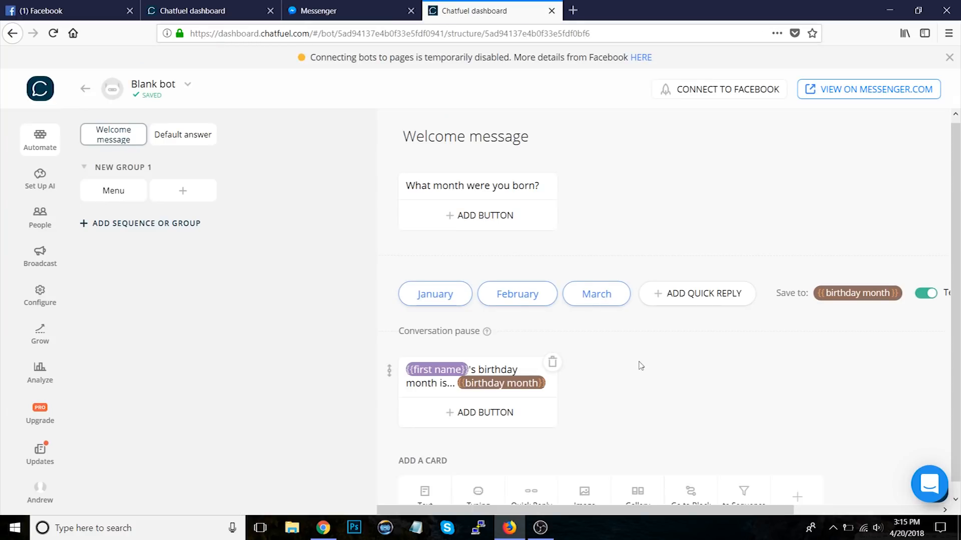
Step: Delete the birthday month reply text card
{"action": "left_click", "coordinate": [552, 362]}
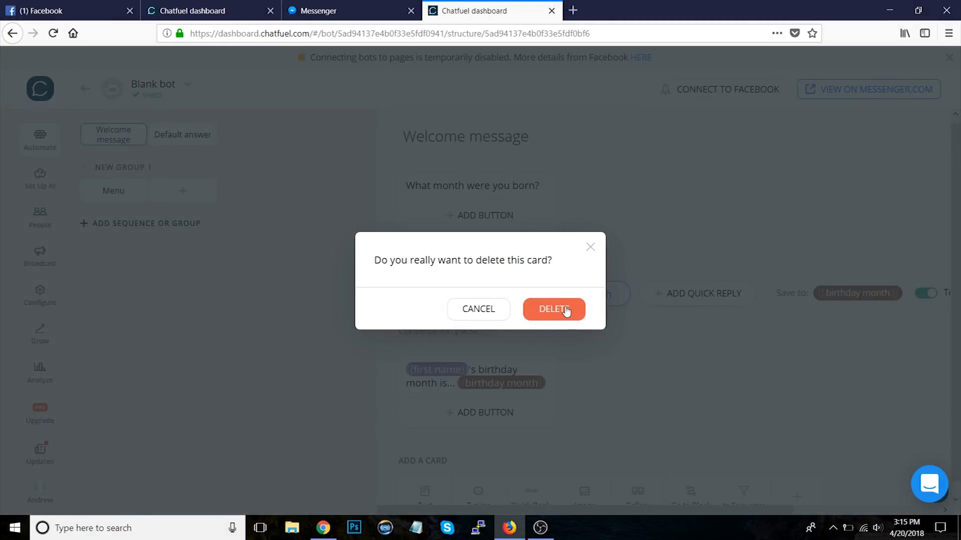
{"action": "left_click", "coordinate": [566, 311]}
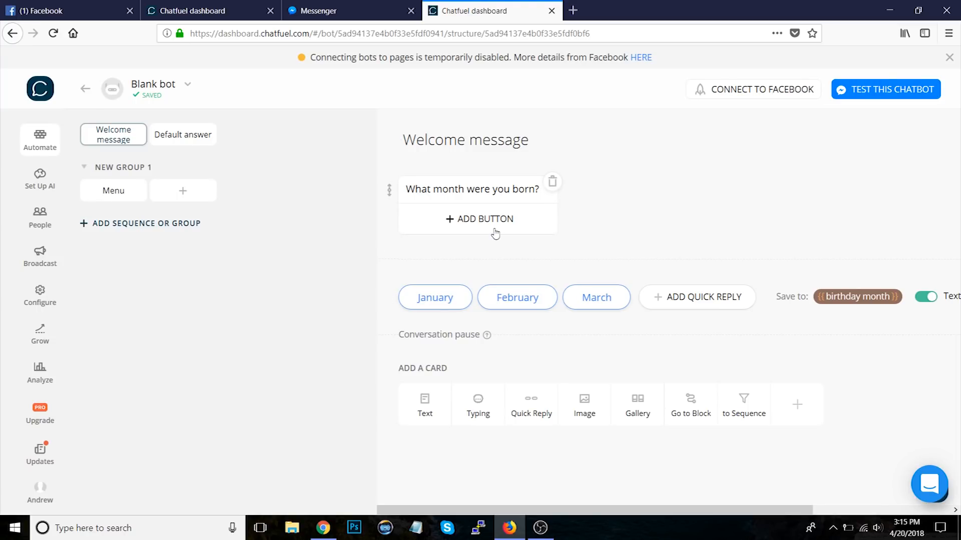
{"action": "left_click", "coordinate": [460, 222]}
{"action": "left_click", "coordinate": [676, 196]}
{"action": "left_click", "coordinate": [515, 298]}
{"action": "left_click", "coordinate": [652, 248]}
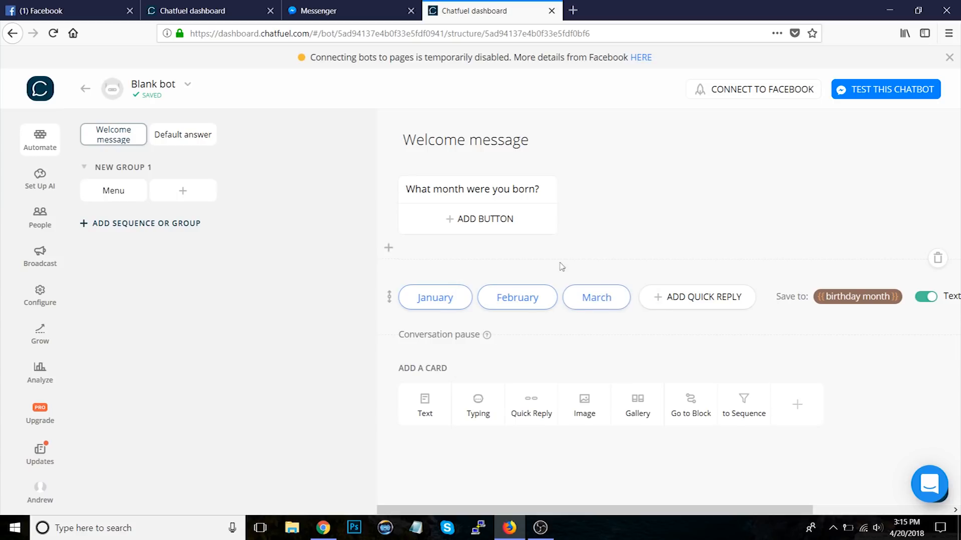
{"action": "left_click", "coordinate": [515, 301]}
{"action": "left_click", "coordinate": [509, 330]}
Step: Add a new block group and rename it BIRTHDAYS
{"action": "left_click", "coordinate": [131, 225]}
{"action": "left_click", "coordinate": [134, 234]}
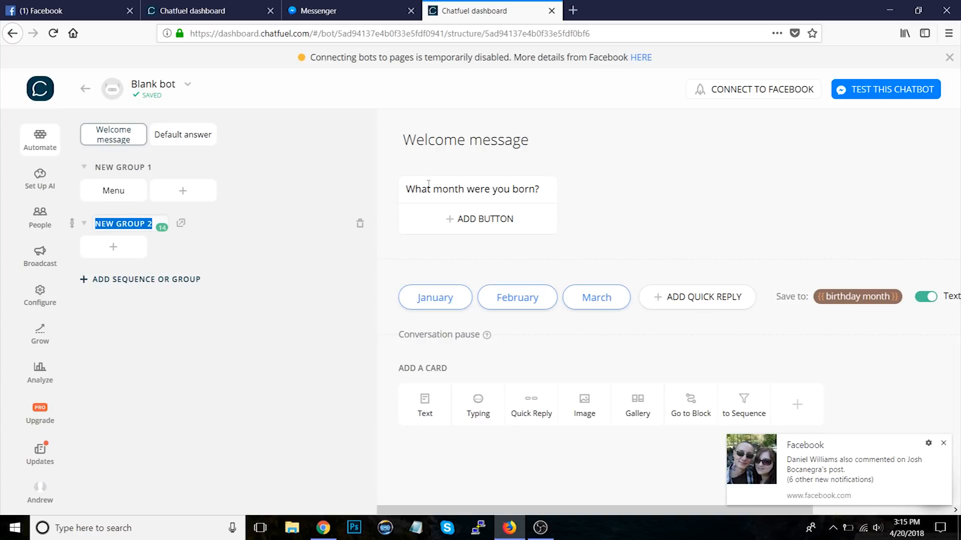
{"action": "left_click", "coordinate": [944, 444]}
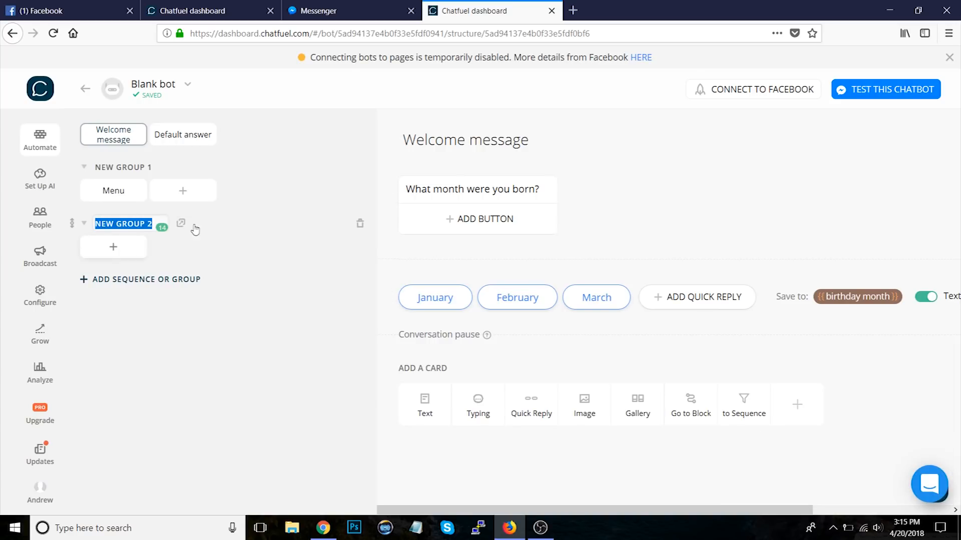
{"action": "type", "text": "BIRTHDAYS"}
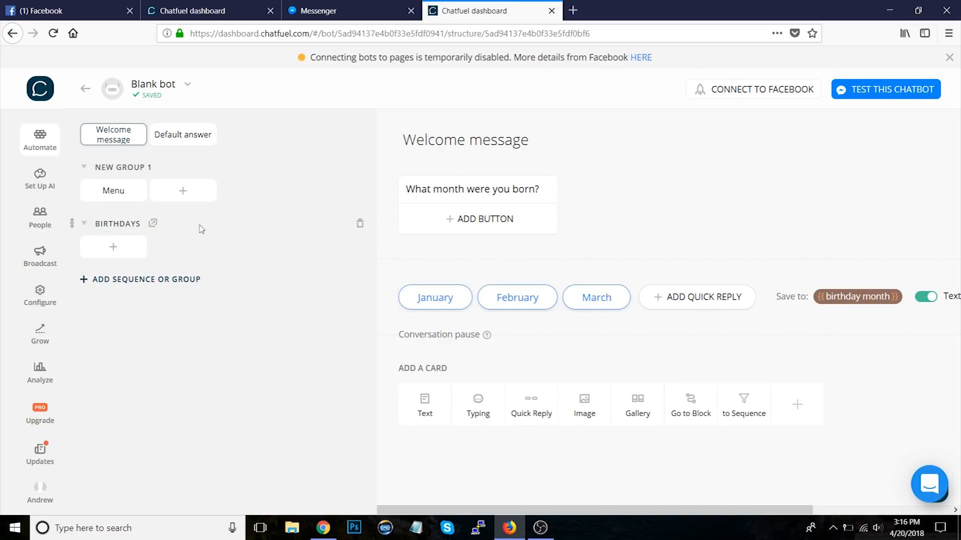
Step: Link the February quick reply to a newly created block named February
{"action": "left_click", "coordinate": [518, 301]}
{"action": "left_click", "coordinate": [523, 335]}
{"action": "type", "text": "February"}
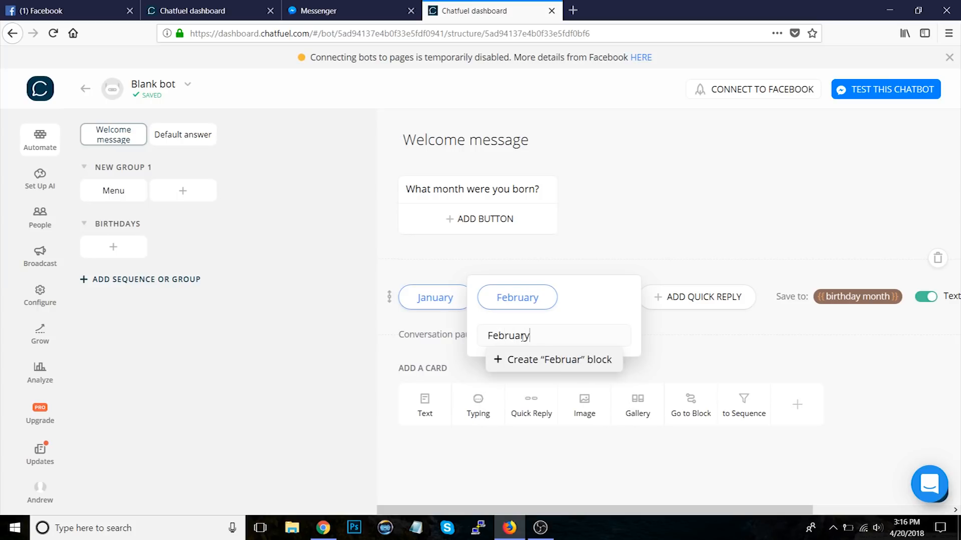
{"action": "left_click", "coordinate": [516, 360]}
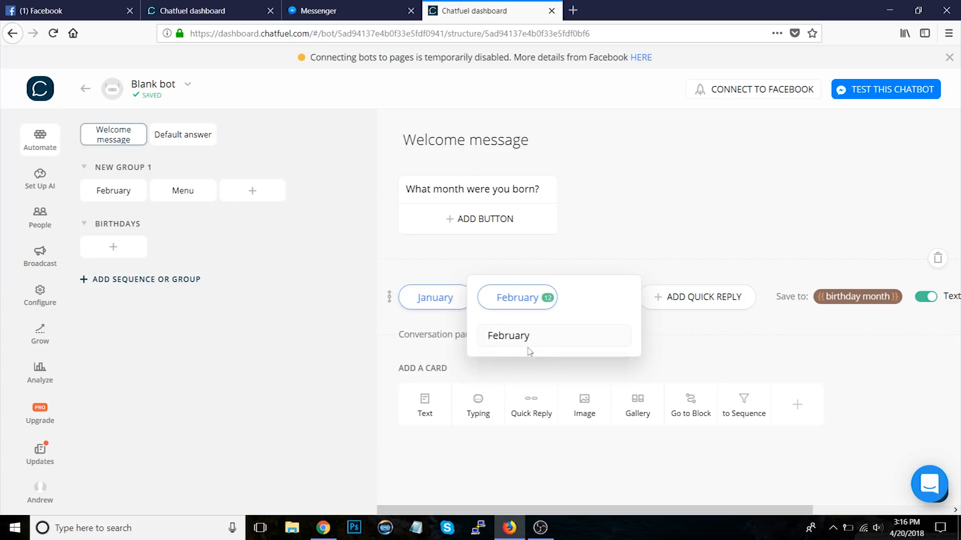
{"action": "left_click", "coordinate": [664, 210]}
Step: Move the February block from the first group into the BIRTHDAYS group
{"action": "left_click", "coordinate": [515, 303]}
{"action": "left_click", "coordinate": [531, 334]}
{"action": "left_click", "coordinate": [532, 404]}
{"action": "left_click", "coordinate": [682, 210]}
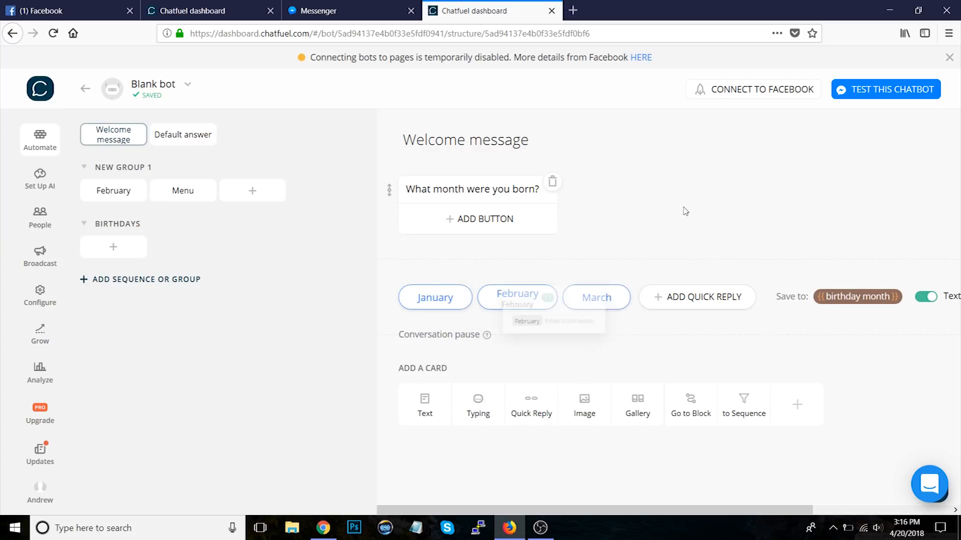
{"action": "left_click", "coordinate": [113, 190]}
{"action": "left_click_drag", "start_coordinate": [113, 191], "coordinate": [104, 244]}
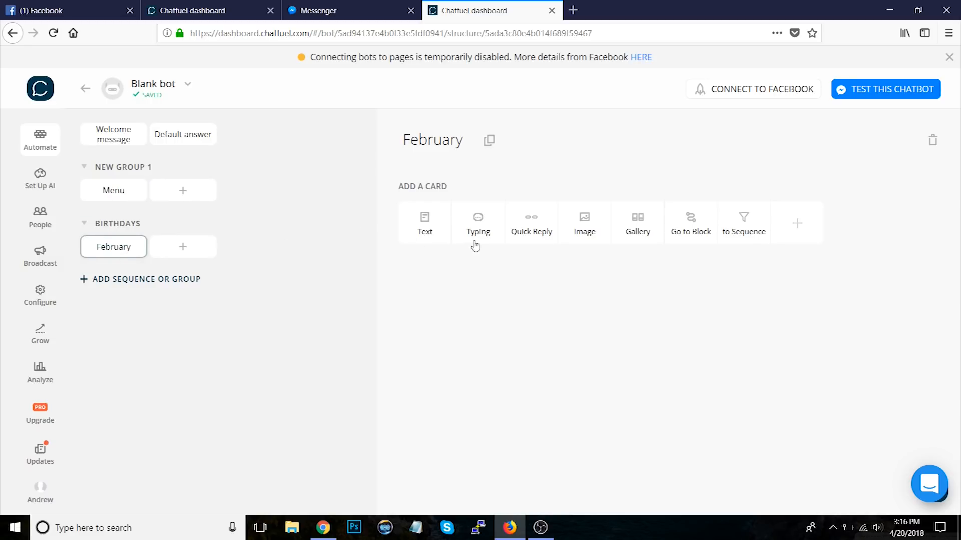
Step: Add a text card to the February block reading February is the month of Groundhog Day!
{"action": "left_click", "coordinate": [425, 229]}
{"action": "type", "text": "February "}
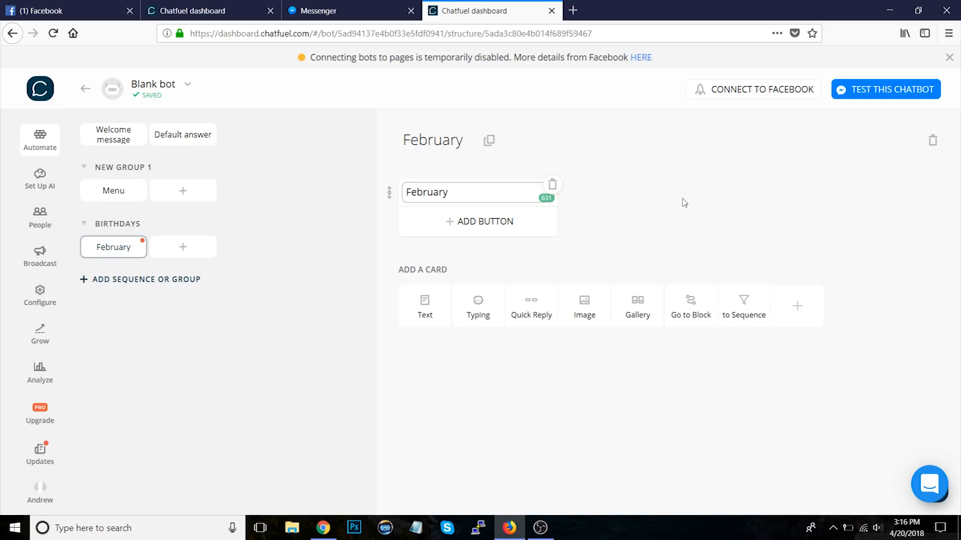
{"action": "type", "text": "is the month of "}
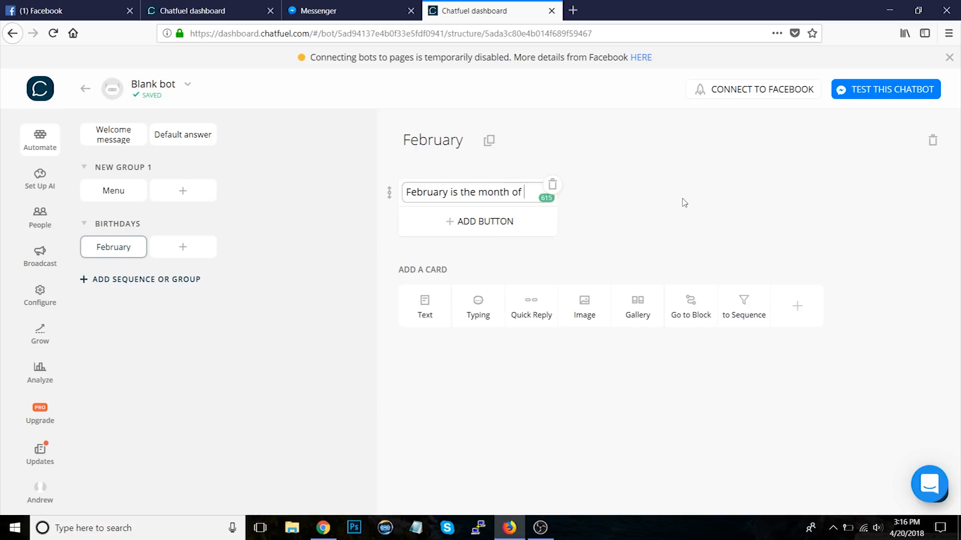
{"action": "type", "text": "Ground"}
{"action": "type", "text": "dhog"}
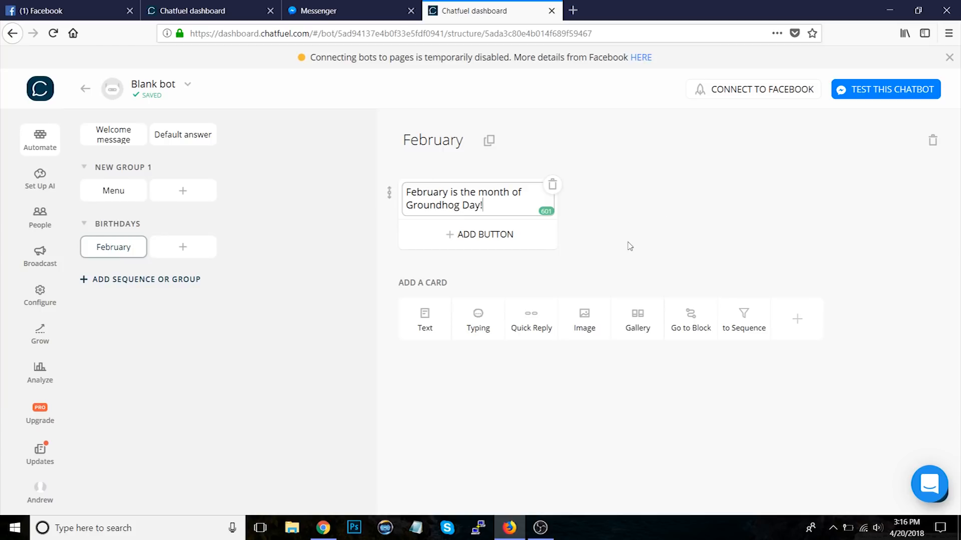
Step: Review the February quick reply's link and the February block from the Welcome message
{"action": "left_click", "coordinate": [111, 133]}
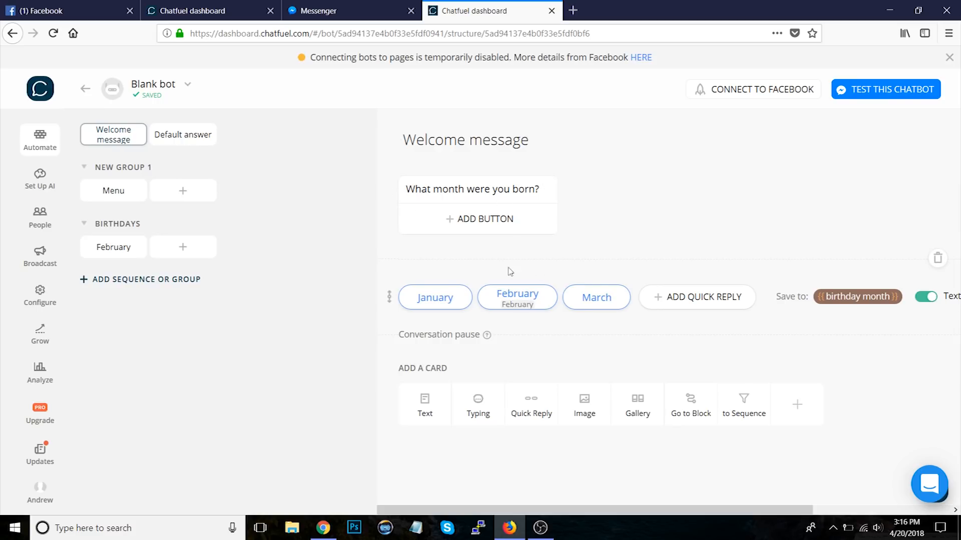
{"action": "left_click", "coordinate": [515, 300]}
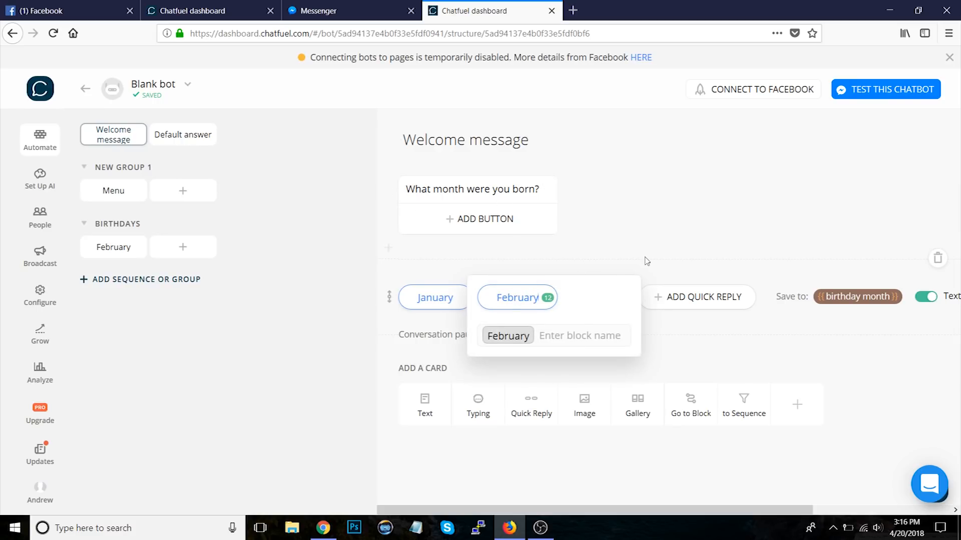
{"action": "left_click", "coordinate": [113, 247]}
{"action": "left_click", "coordinate": [114, 139]}
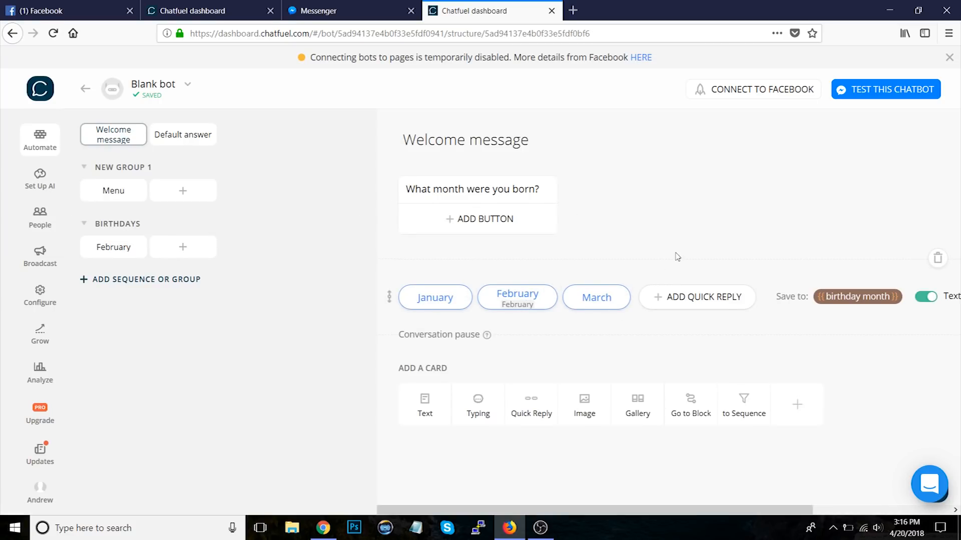
Step: Add a text card reading You selected January or March.. below the quick replies, then delete it
{"action": "left_click", "coordinate": [427, 410]}
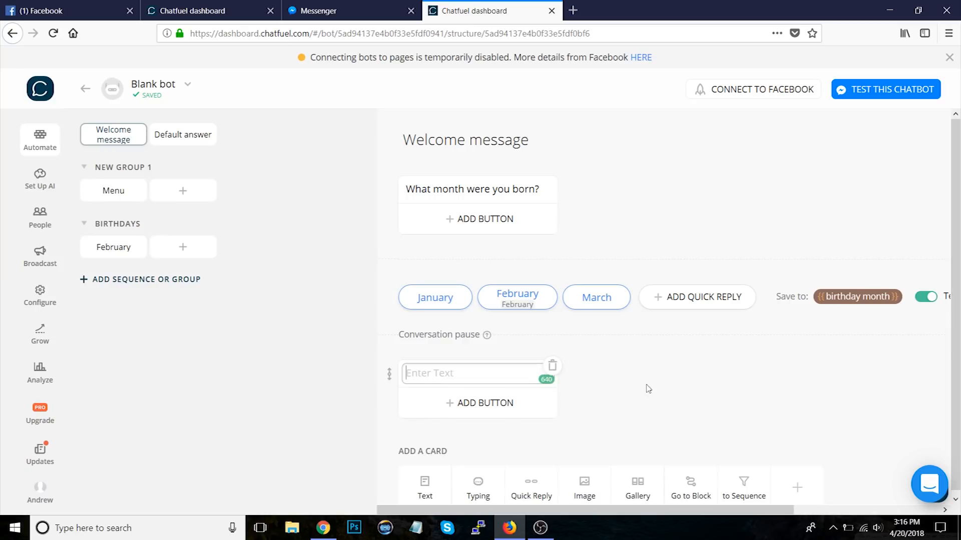
{"action": "left_click", "coordinate": [478, 372]}
{"action": "type", "text": "W"}
{"action": "key", "text": "BackSpace"}
{"action": "type", "text": "You selected January or March..."}
{"action": "left_click", "coordinate": [657, 395]}
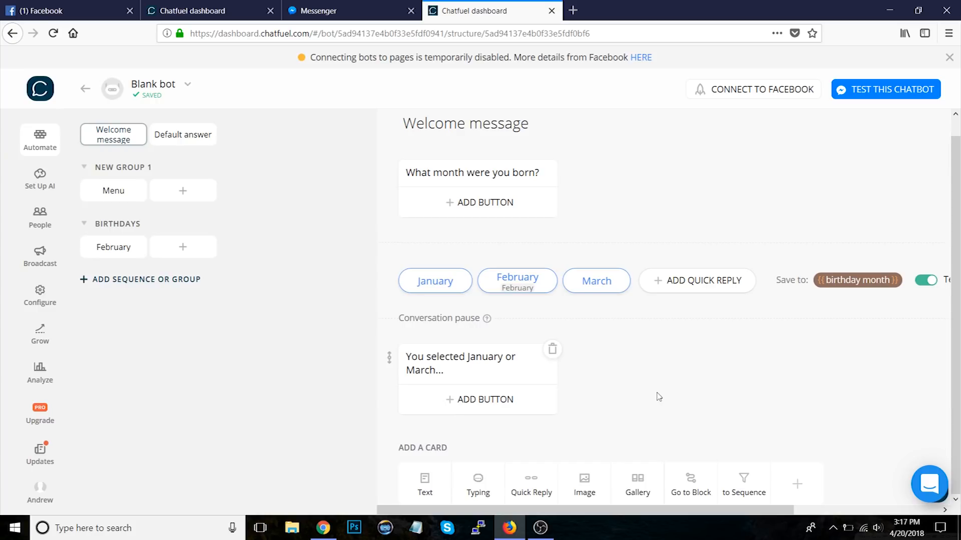
{"action": "left_click", "coordinate": [552, 350]}
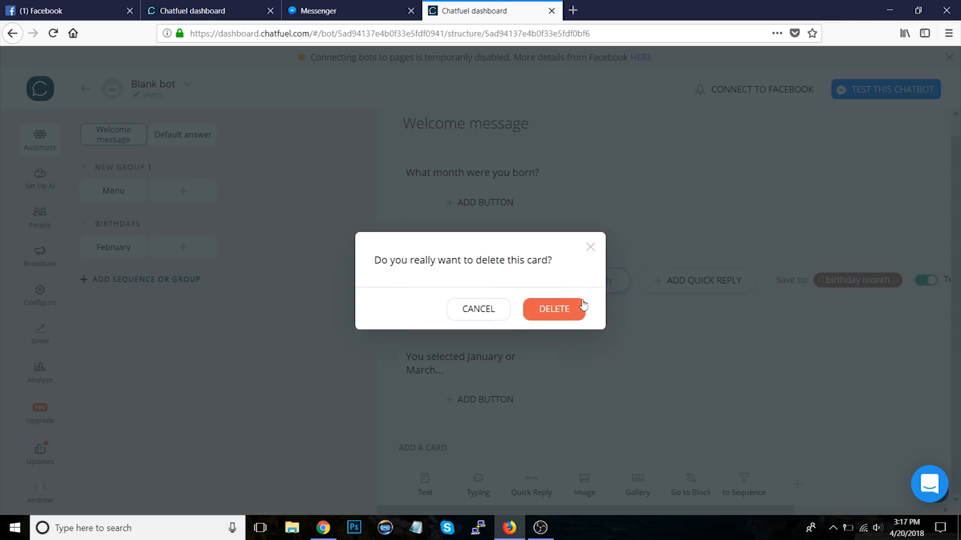
{"action": "left_click", "coordinate": [568, 309]}
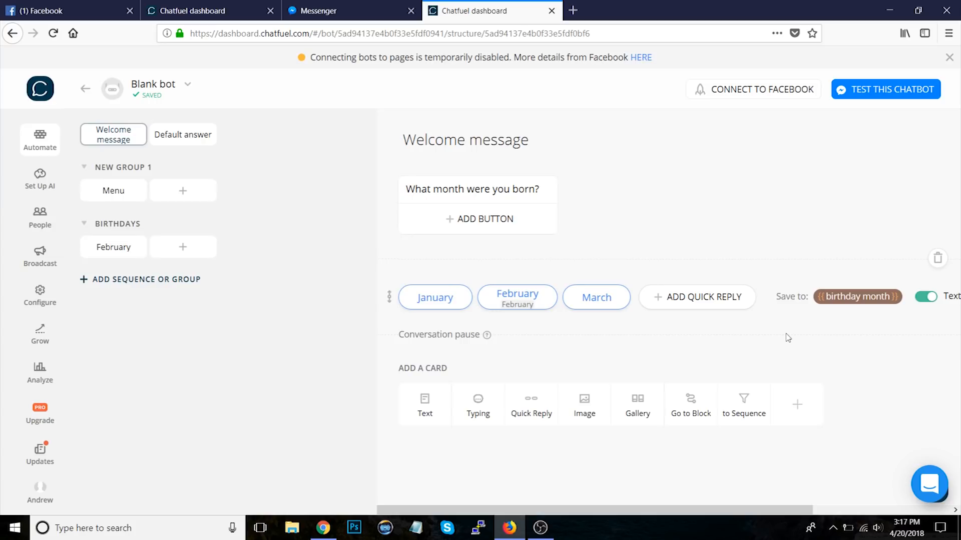
Step: Add a Go to Block card after the quick replies in the Welcome message and add a filter to it
{"action": "left_click", "coordinate": [695, 413]}
{"action": "scroll", "coordinate": [735, 425], "scroll_direction": "down", "scroll_amount": 3}
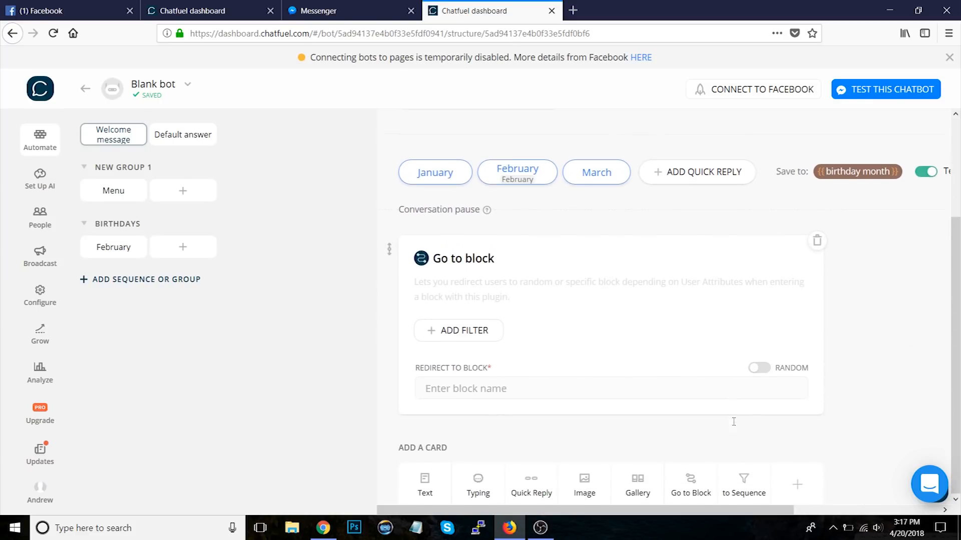
{"action": "left_click", "coordinate": [459, 342]}
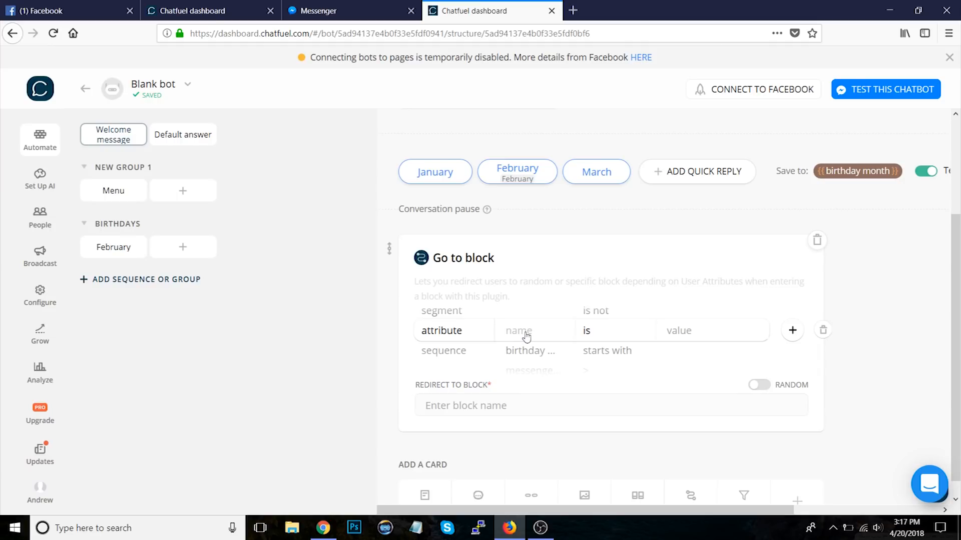
{"action": "left_click", "coordinate": [518, 184]}
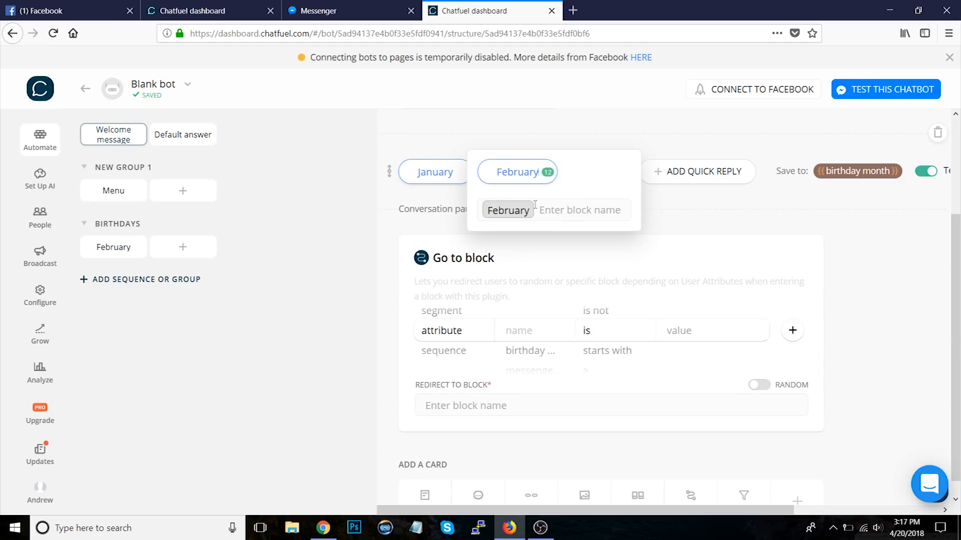
{"action": "left_click", "coordinate": [533, 205]}
{"action": "left_click", "coordinate": [854, 313]}
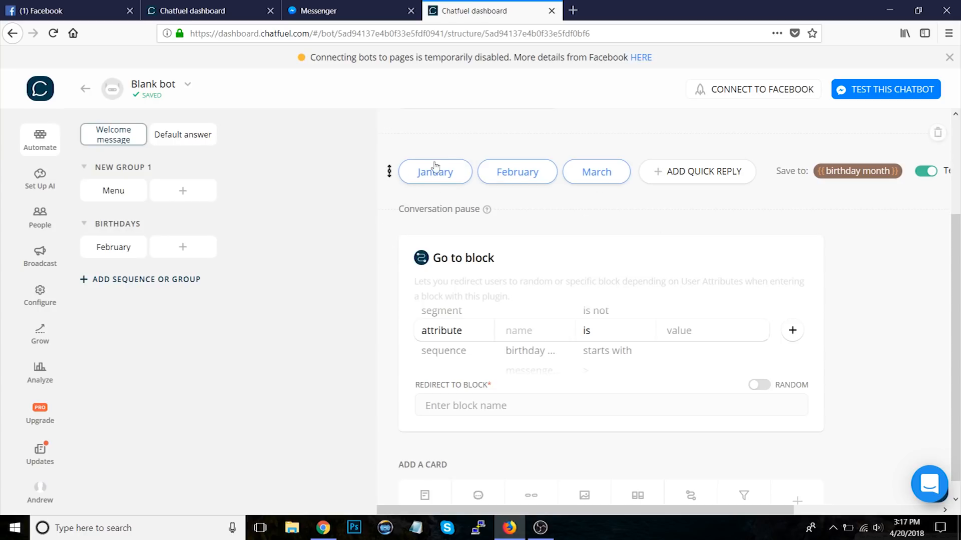
Step: Set the filter to attribute birthday month is January or February
{"action": "left_click", "coordinate": [534, 332]}
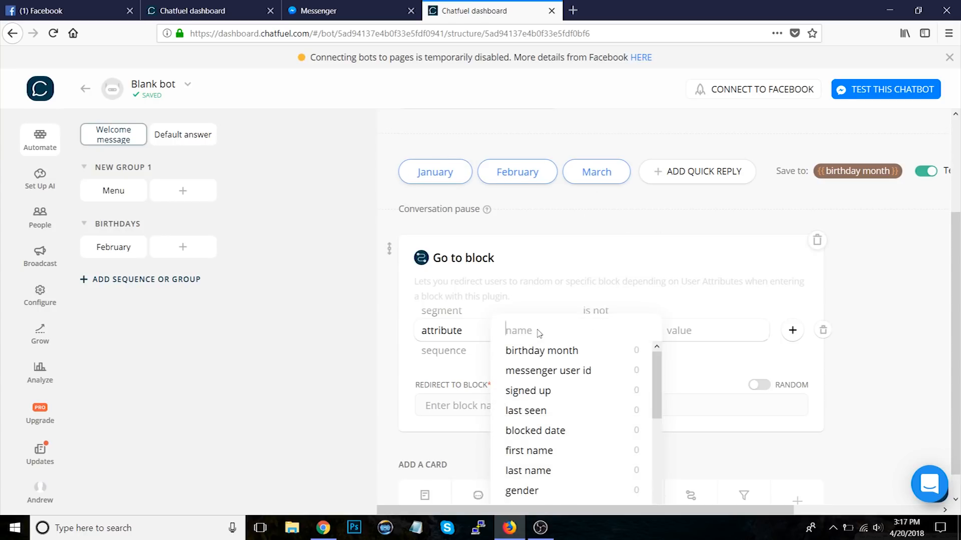
{"action": "type", "text": "birth"}
{"action": "left_click", "coordinate": [534, 349]}
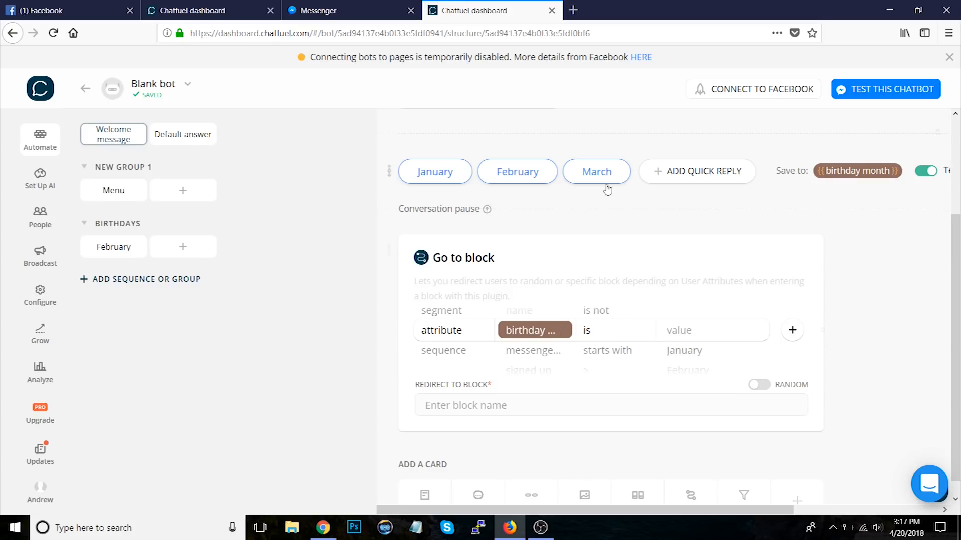
{"action": "left_click", "coordinate": [685, 332]}
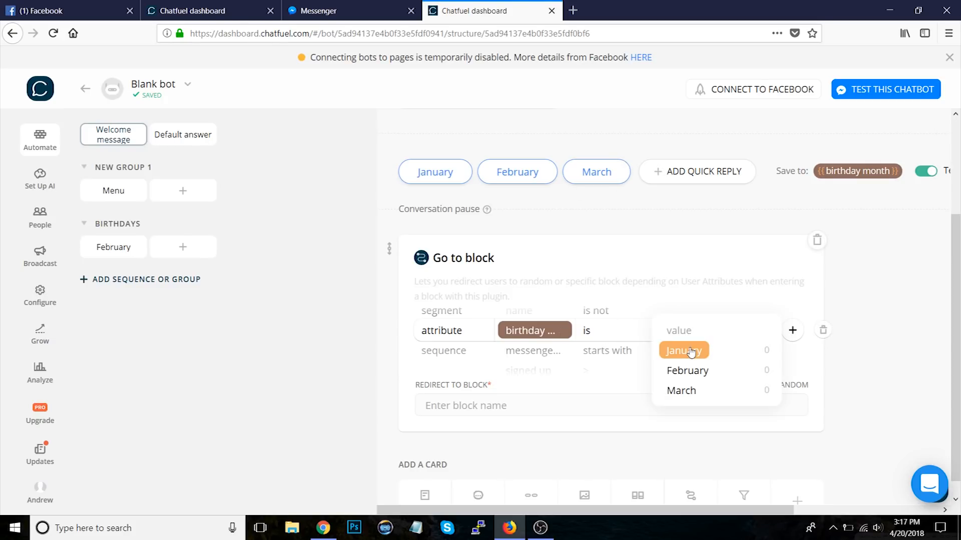
{"action": "left_click", "coordinate": [691, 352]}
{"action": "left_click", "coordinate": [694, 361]}
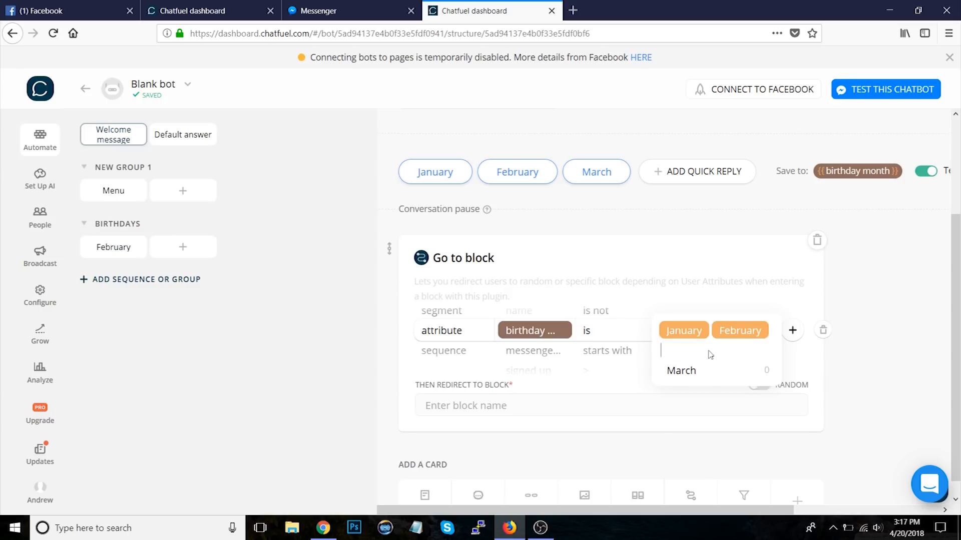
{"action": "left_click", "coordinate": [844, 370]}
Step: Redirect the Go to Block card to a new block named Qualified
{"action": "scroll", "coordinate": [867, 374], "scroll_direction": "down", "scroll_amount": 1}
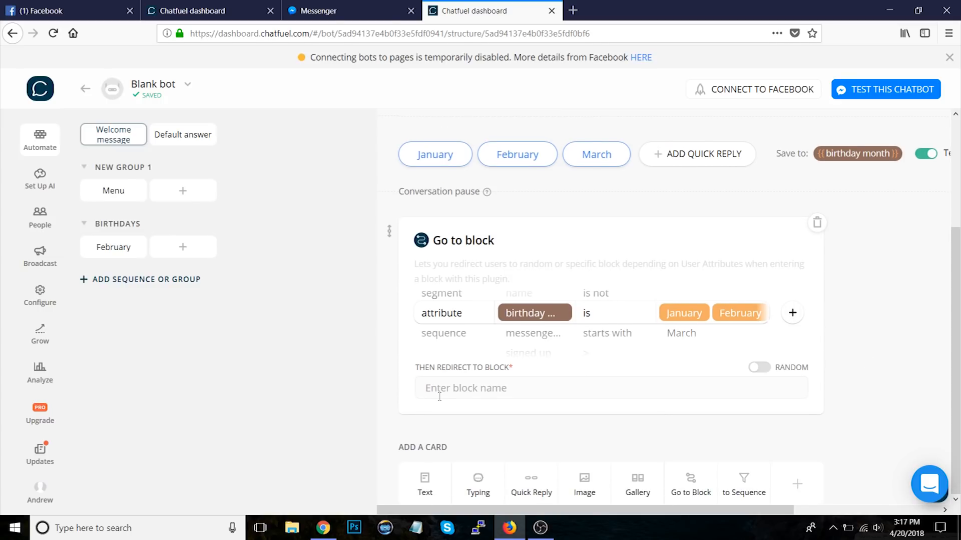
{"action": "left_click", "coordinate": [440, 395]}
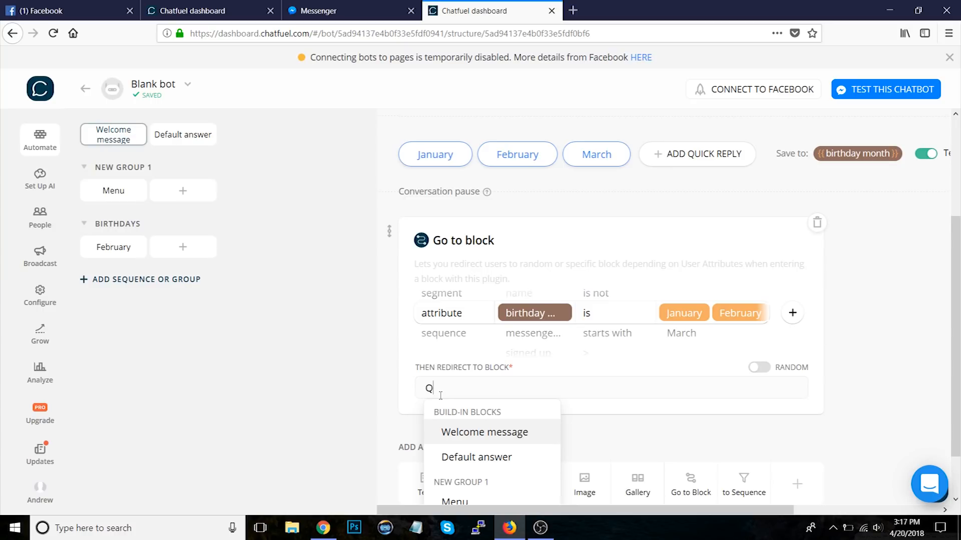
{"action": "type", "text": "Qualified"}
{"action": "key", "text": "Return"}
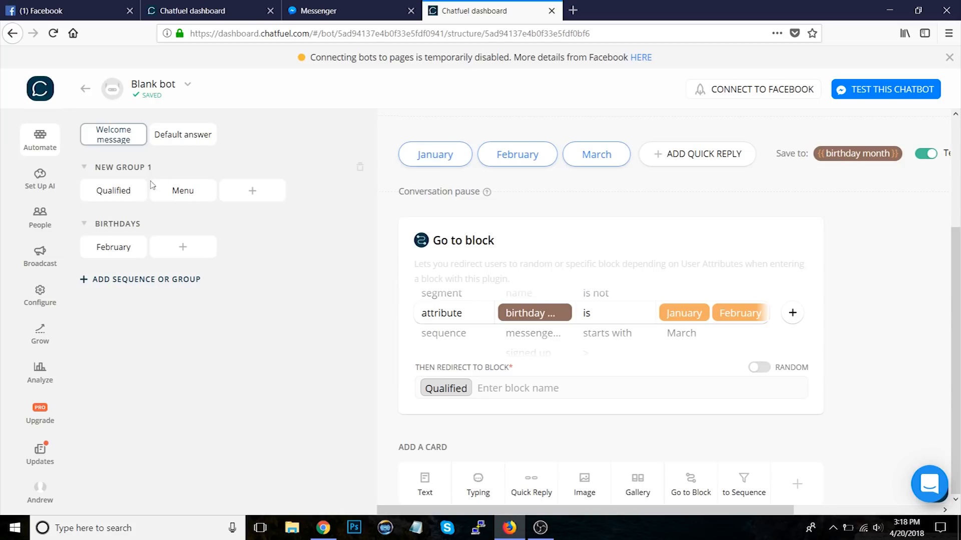
Step: Move the Qualified block into BIRTHDAYS and add a text card reading Great! Here's your coupon!
{"action": "left_click", "coordinate": [113, 190]}
{"action": "left_click_drag", "start_coordinate": [113, 190], "coordinate": [177, 249]}
{"action": "left_click", "coordinate": [425, 220]}
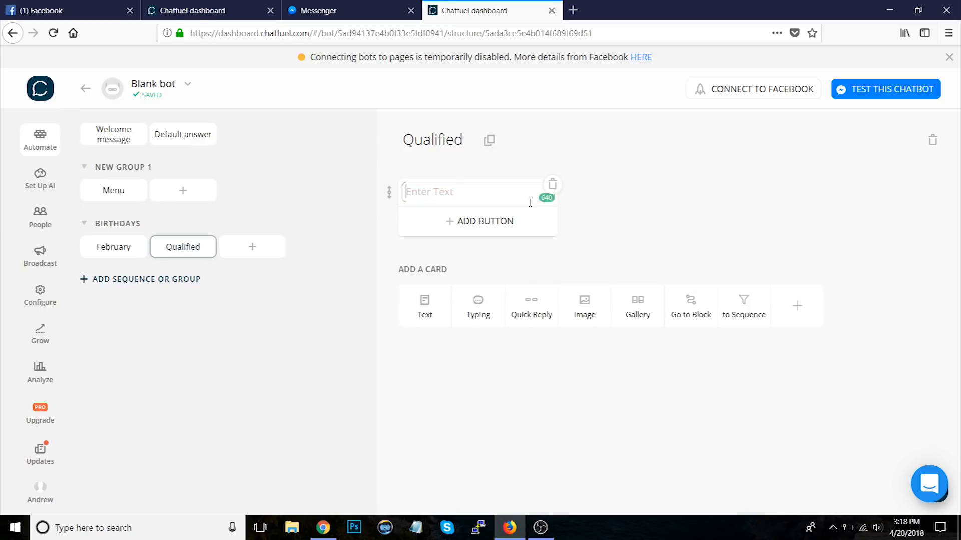
{"action": "type", "text": "Great! Here's your coupon!"}
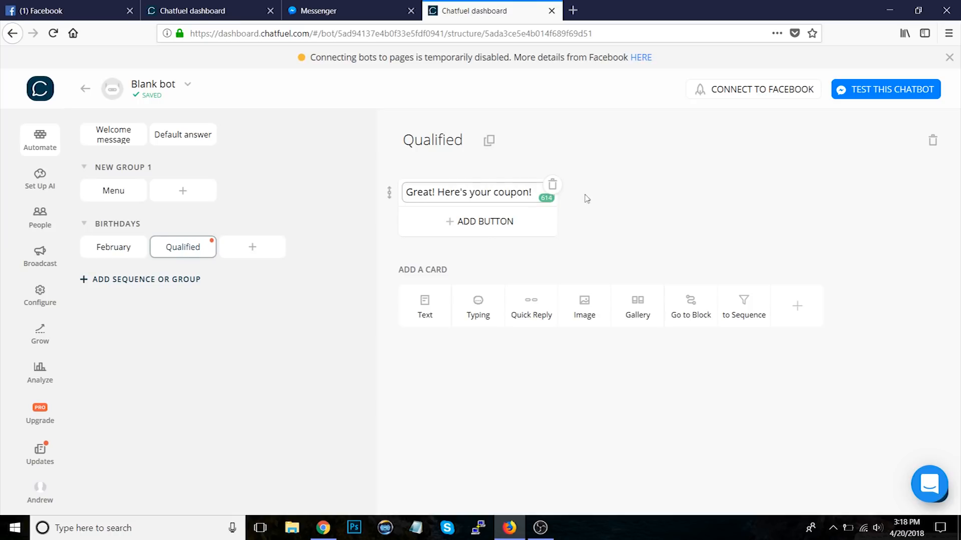
{"action": "left_click", "coordinate": [649, 220]}
Step: Add a second filter condition to the Go to Block card: attribute gender is male
{"action": "left_click", "coordinate": [115, 139]}
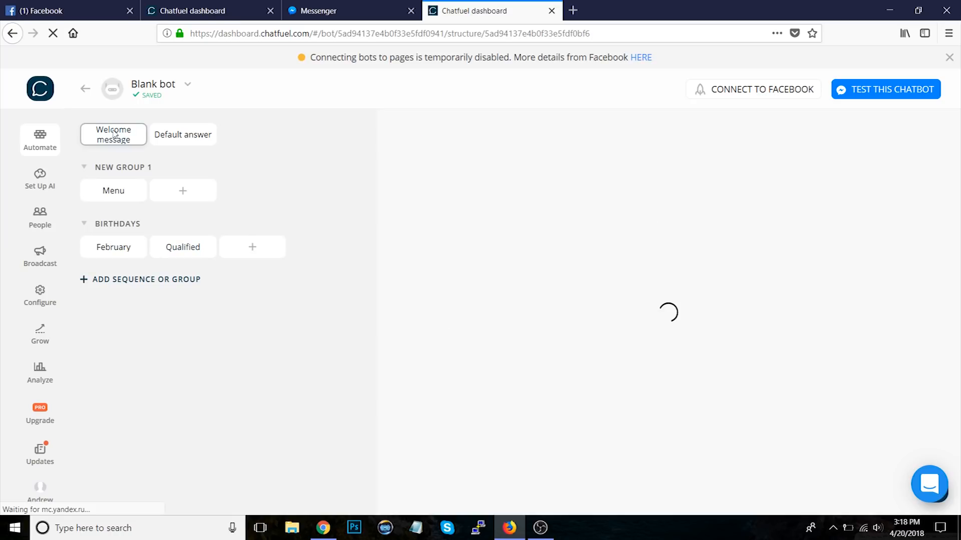
{"action": "scroll", "coordinate": [849, 328], "scroll_direction": "down", "scroll_amount": 3}
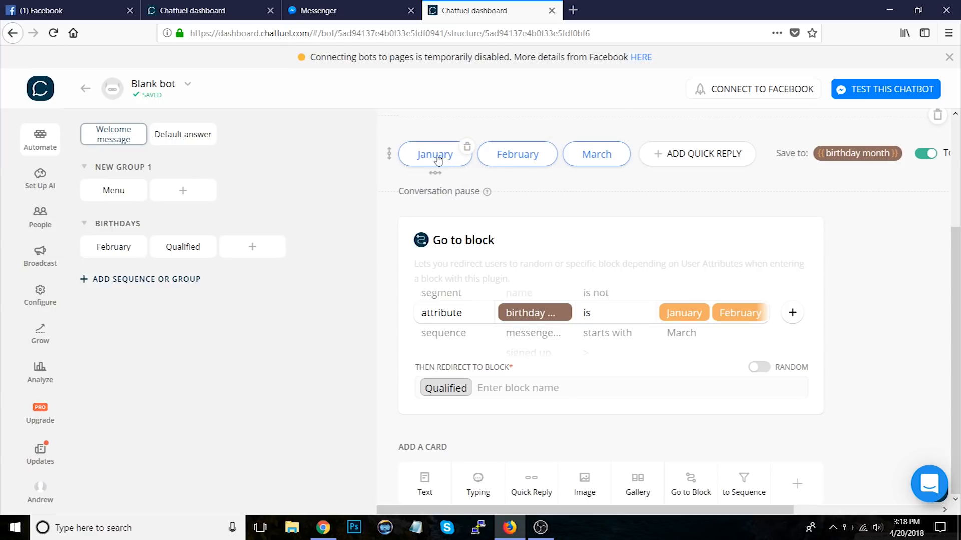
{"action": "left_click", "coordinate": [798, 319]}
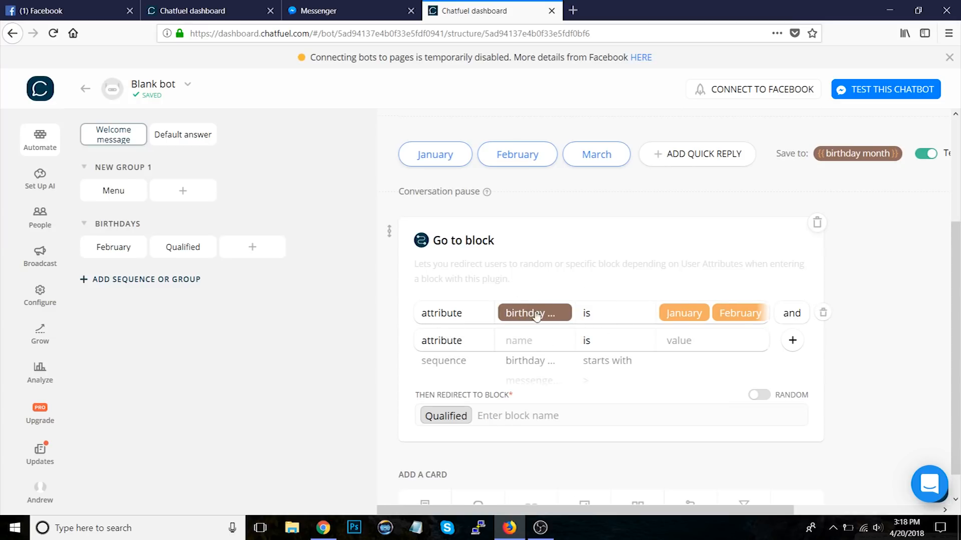
{"action": "left_click", "coordinate": [531, 341]}
{"action": "type", "text": "gen"}
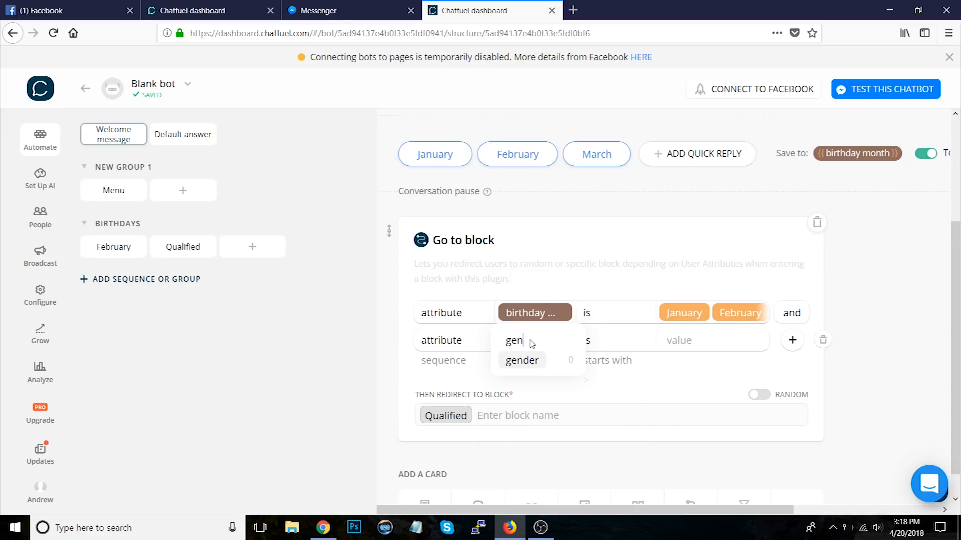
{"action": "left_click", "coordinate": [525, 361]}
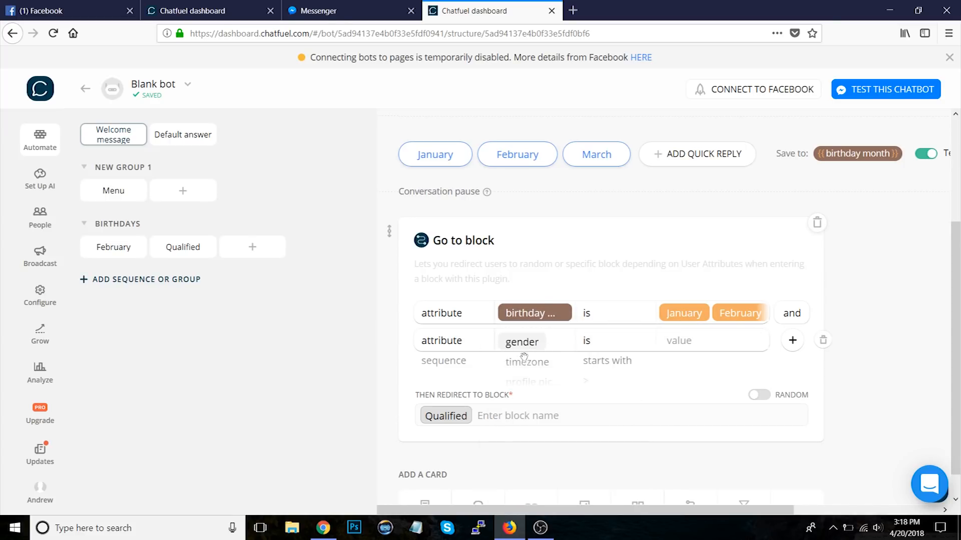
{"action": "left_click", "coordinate": [683, 345]}
{"action": "type", "text": "male"}
{"action": "key", "text": "Return"}
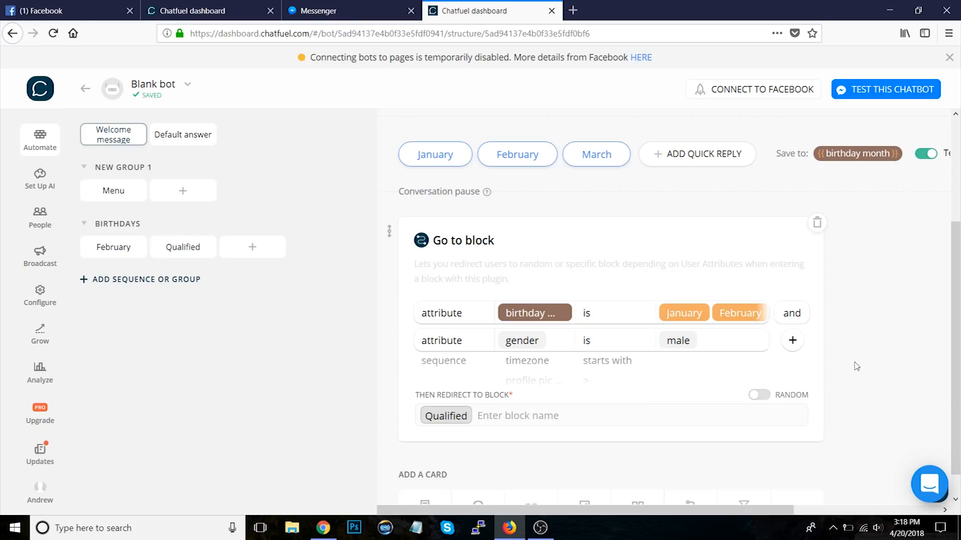
Step: Add a text card below the Go to Block card, then delete it
{"action": "scroll", "coordinate": [856, 366], "scroll_direction": "down", "scroll_amount": 1}
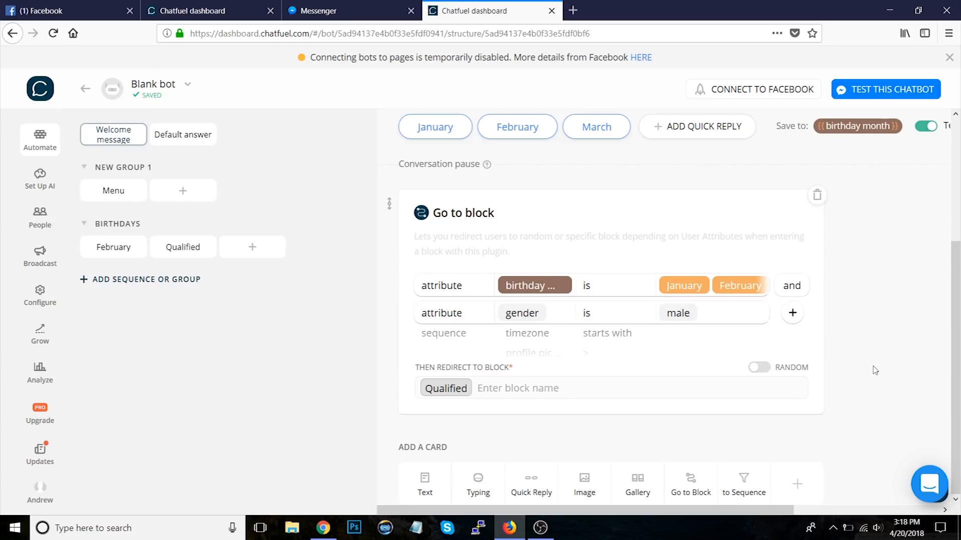
{"action": "left_click", "coordinate": [425, 483]}
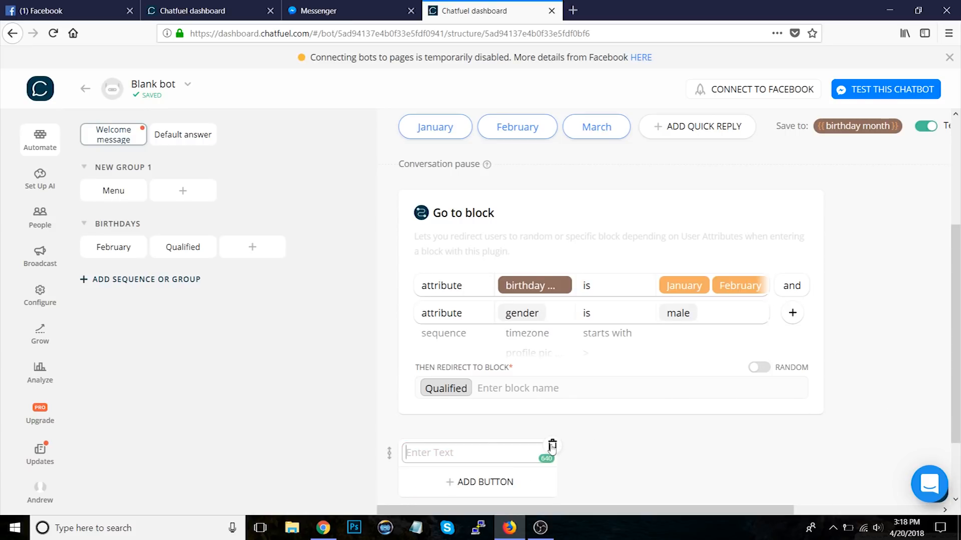
{"action": "left_click", "coordinate": [552, 446]}
{"action": "left_click", "coordinate": [566, 314]}
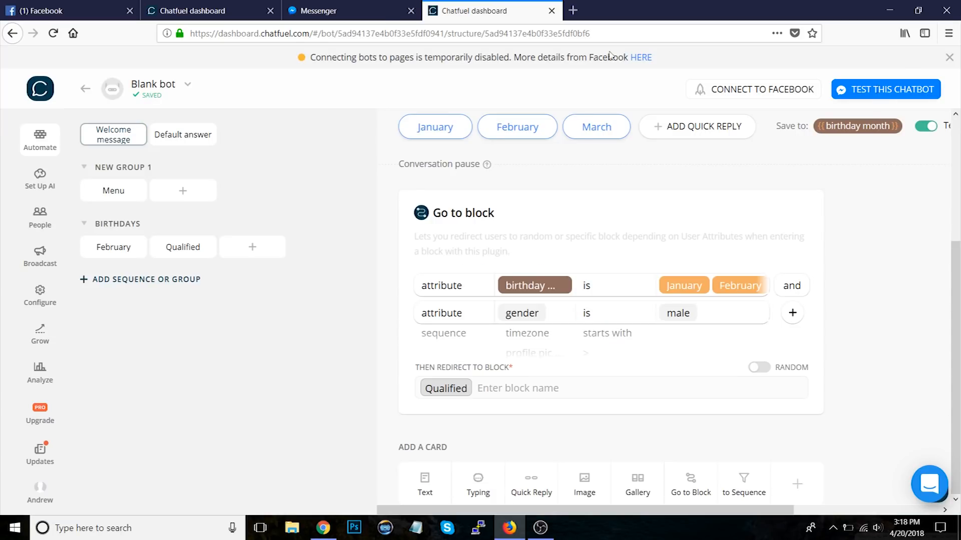
Step: Test the bot in Messenger by choosing February as the birthday month, then return to the dashboard
{"action": "left_click", "coordinate": [383, 3]}
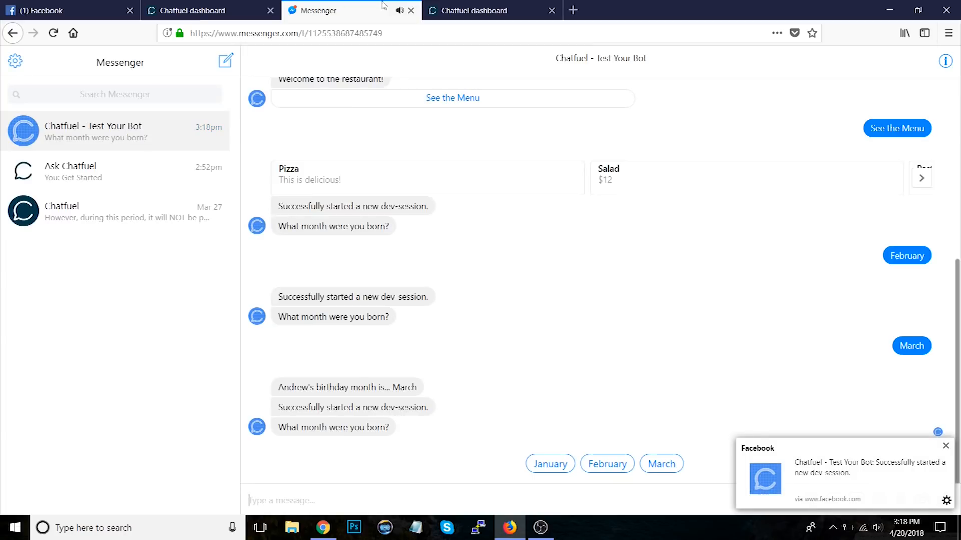
{"action": "left_click", "coordinate": [612, 469]}
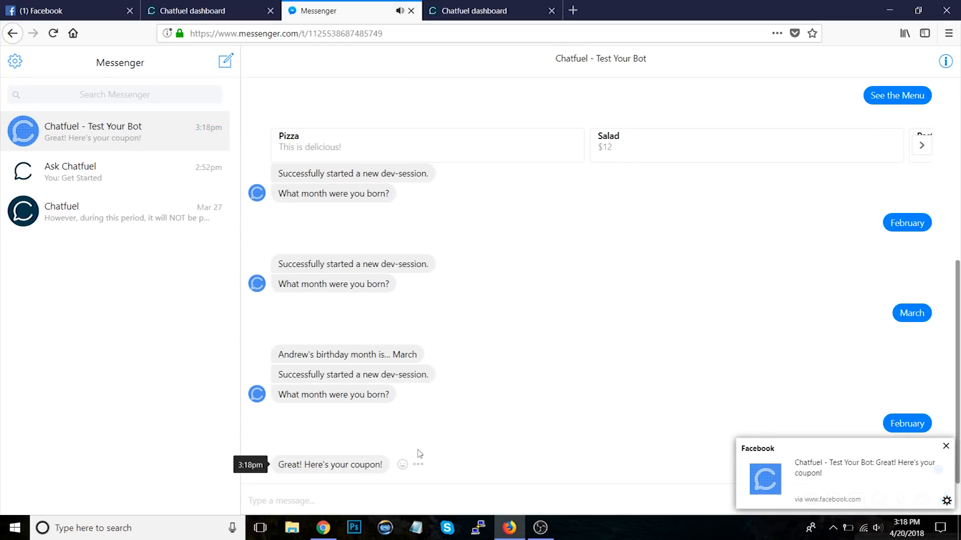
{"action": "left_click", "coordinate": [470, 10]}
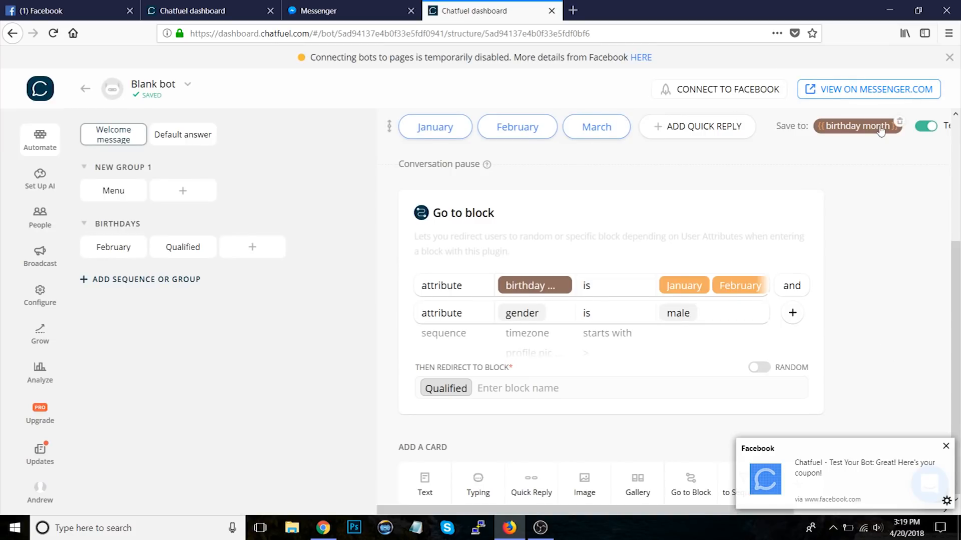
Step: Restart the chatbot test and answer the birthday question with March in Messenger, then return to the dashboard
{"action": "left_click", "coordinate": [506, 391]}
{"action": "left_click", "coordinate": [868, 375]}
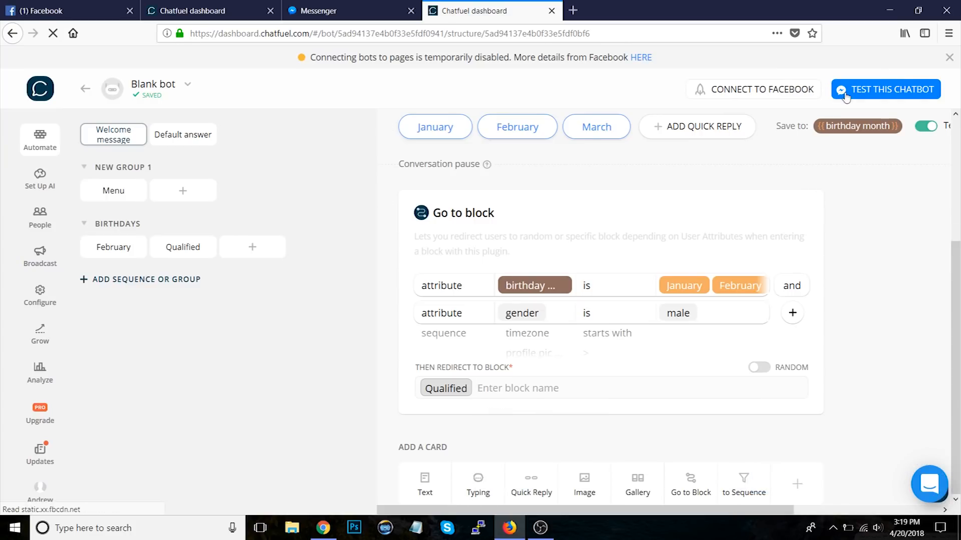
{"action": "left_click", "coordinate": [369, 8]}
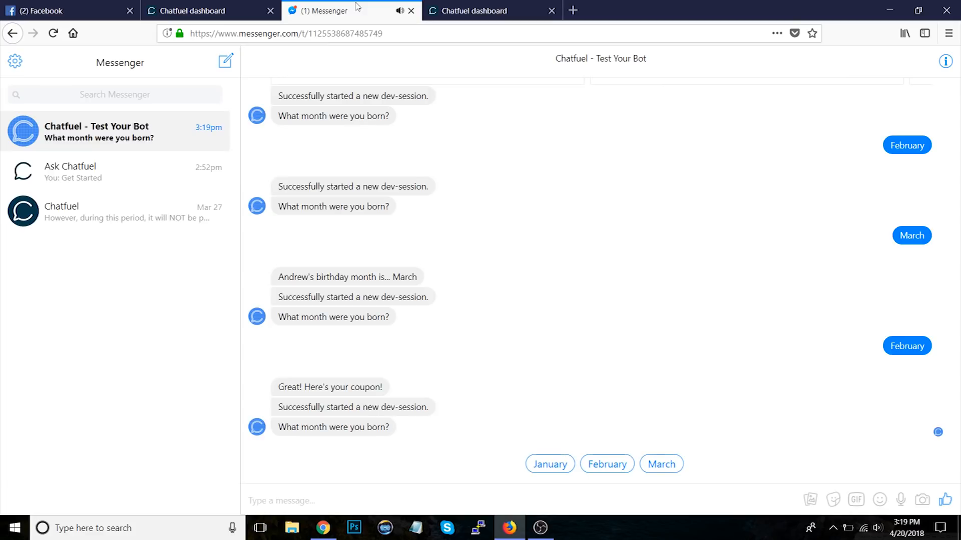
{"action": "left_click", "coordinate": [661, 465]}
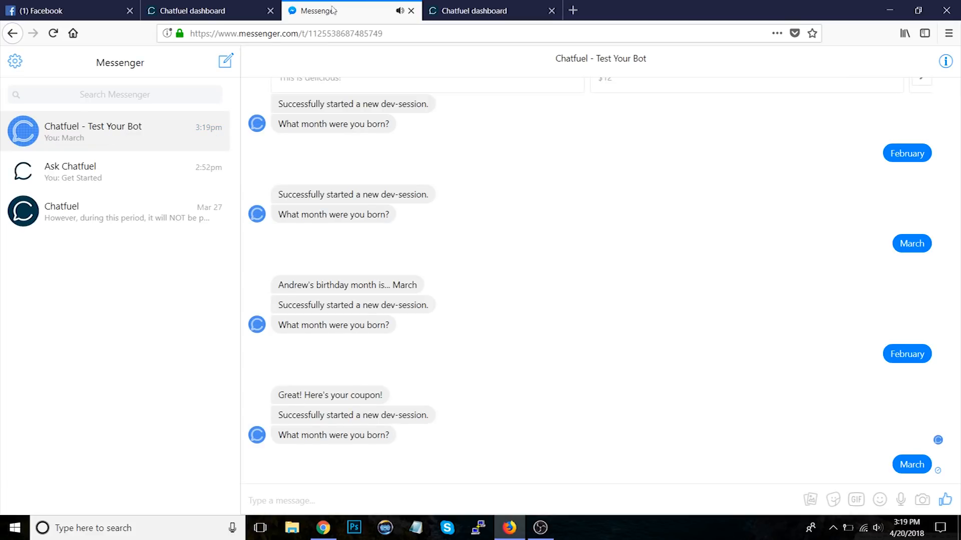
{"action": "left_click", "coordinate": [470, 11]}
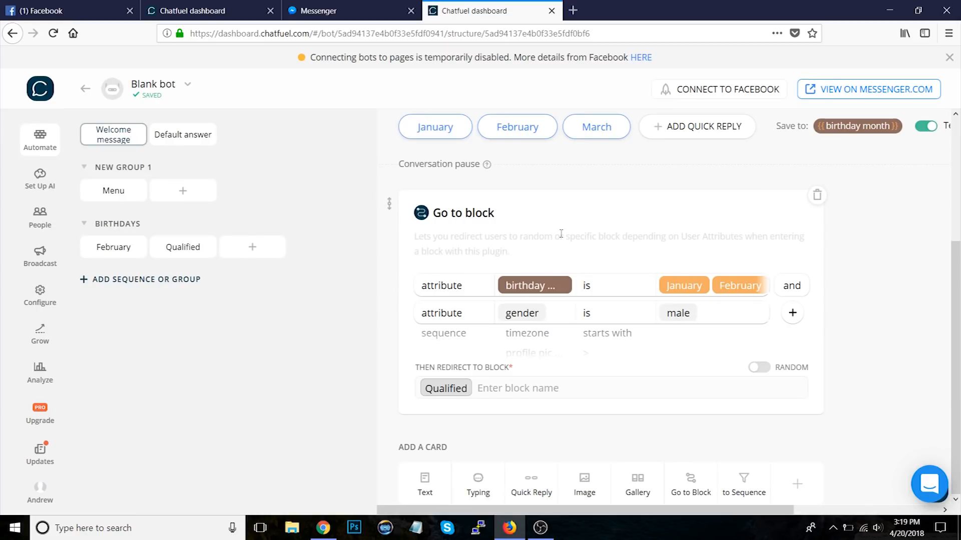
Step: Add a second Go to Block card with a filter where attribute gender is female
{"action": "left_click", "coordinate": [690, 482]}
{"action": "scroll", "coordinate": [849, 326], "scroll_direction": "down", "scroll_amount": 3}
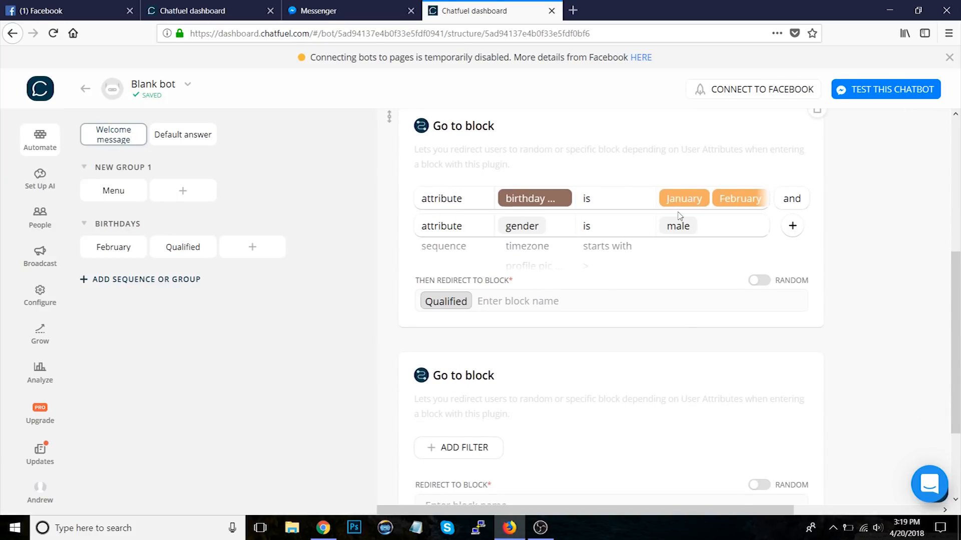
{"action": "scroll", "coordinate": [679, 216], "scroll_direction": "down", "scroll_amount": 3}
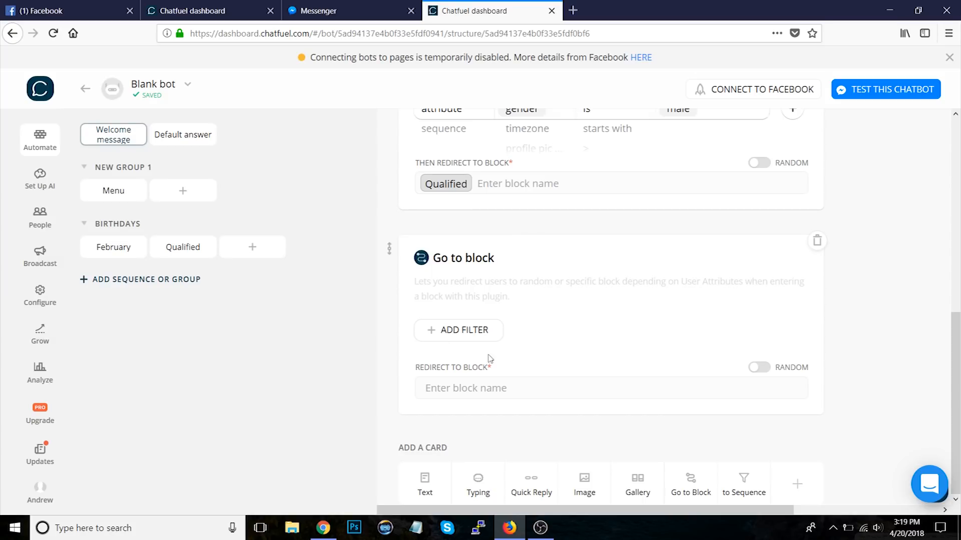
{"action": "left_click", "coordinate": [476, 330]}
{"action": "scroll", "coordinate": [476, 330], "scroll_direction": "down", "scroll_amount": 1}
{"action": "left_click", "coordinate": [521, 334]}
{"action": "type", "text": "gen"}
{"action": "left_click", "coordinate": [524, 350]}
{"action": "type", "text": "female"}
{"action": "key", "text": "Return"}
Step: Add a text card below it reading You're a male not born in Jan. or Feb
{"action": "scroll", "coordinate": [881, 400], "scroll_direction": "down", "scroll_amount": 1}
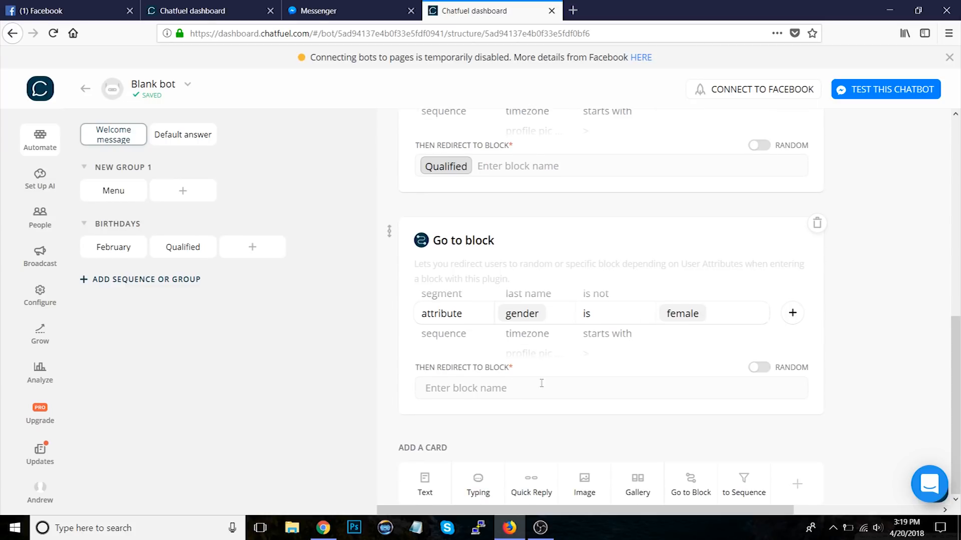
{"action": "scroll", "coordinate": [656, 133], "scroll_direction": "up", "scroll_amount": 3}
{"action": "scroll", "coordinate": [547, 240], "scroll_direction": "down", "scroll_amount": 2}
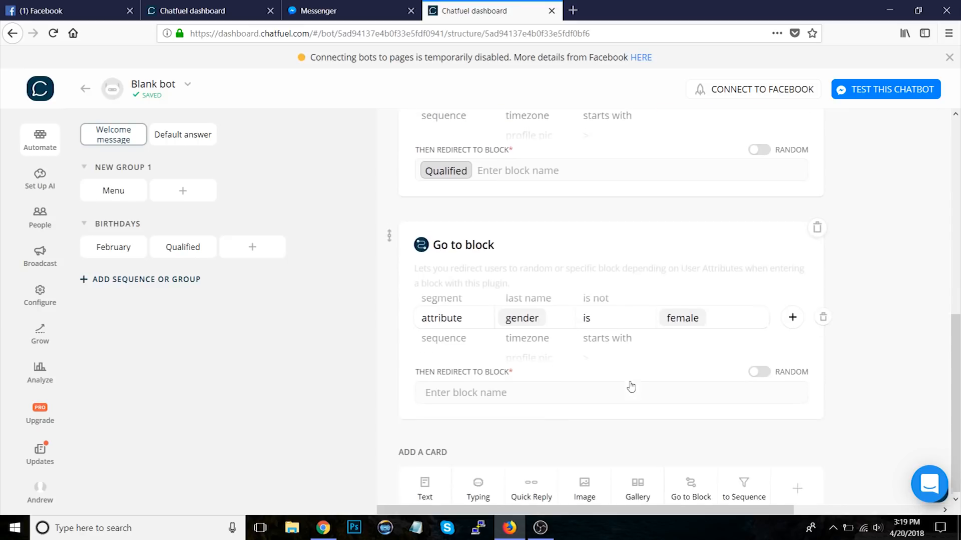
{"action": "scroll", "coordinate": [603, 168], "scroll_direction": "up", "scroll_amount": 2}
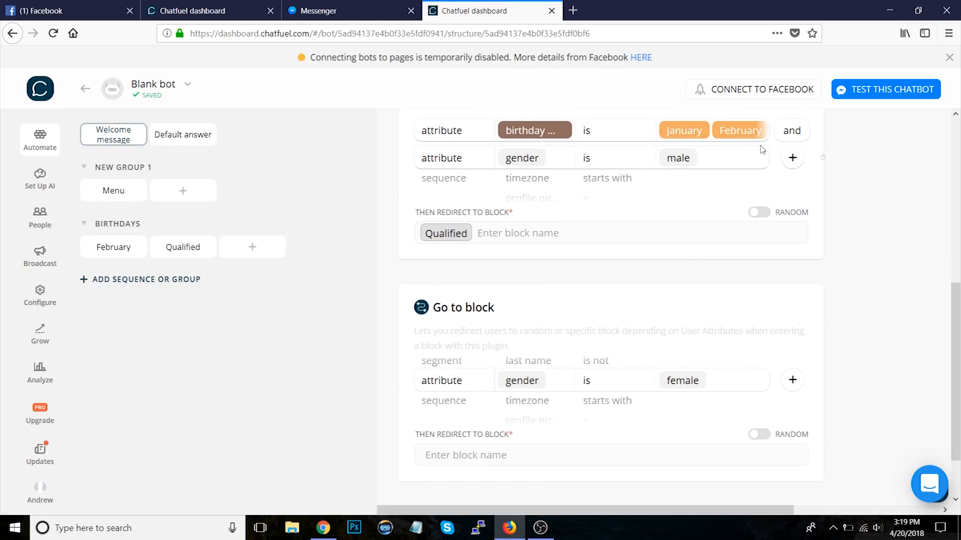
{"action": "scroll", "coordinate": [650, 325], "scroll_direction": "down", "scroll_amount": 2}
{"action": "left_click", "coordinate": [424, 478]}
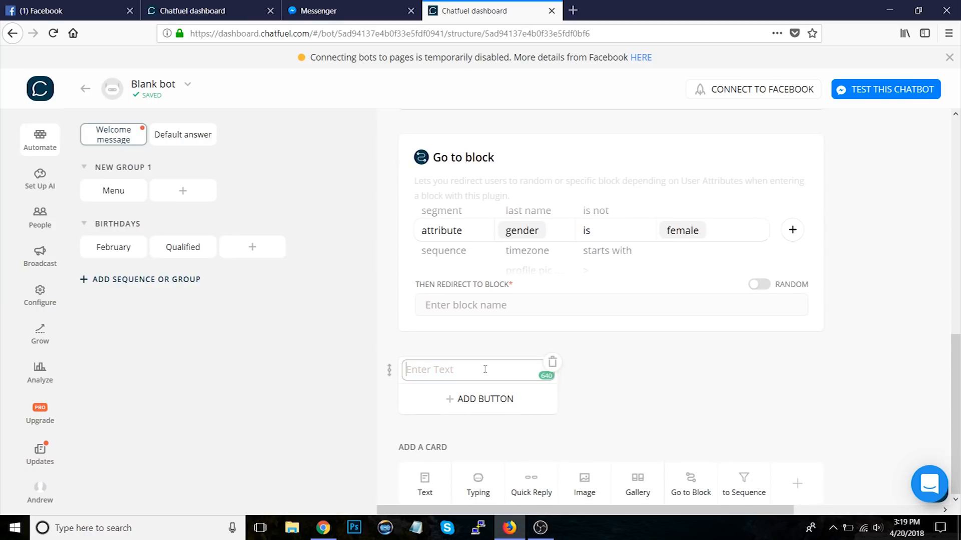
{"action": "type", "text": "You're a male not born in Januyar"}
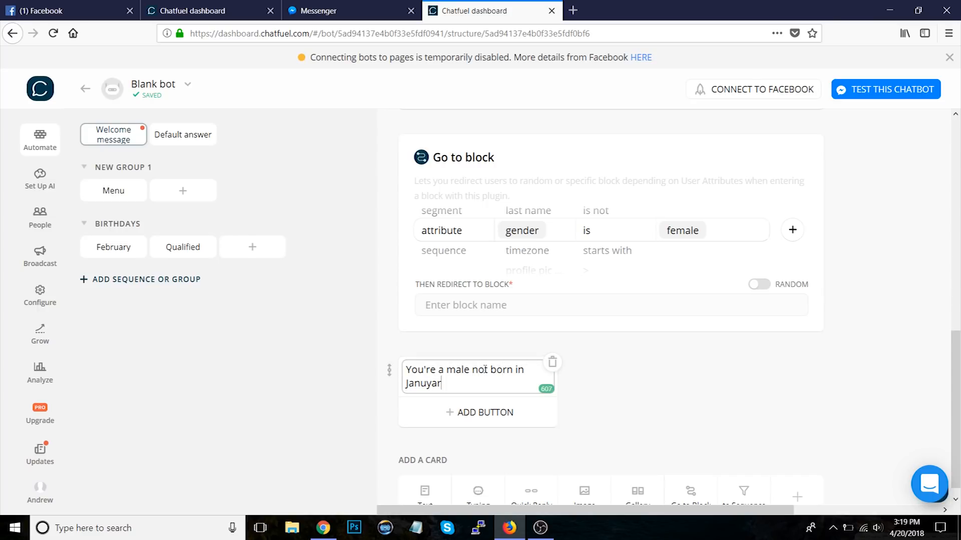
{"action": "type", "text": "y"}
{"action": "key", "text": "BackSpace"}
{"action": "key", "text": "BackSpace"}
{"action": "key", "text": "BackSpace"}
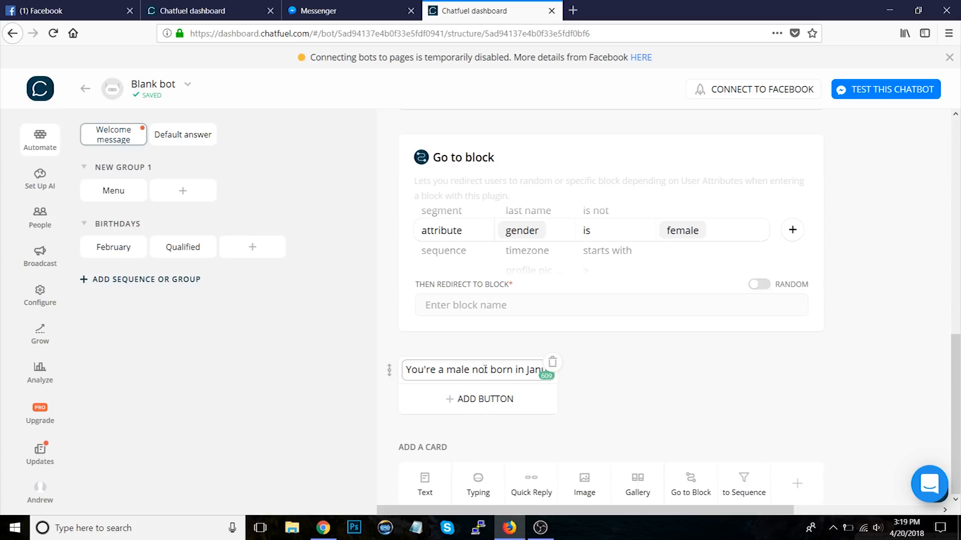
{"action": "key", "text": "BackSpace"}
{"action": "key", "text": "BackSpace"}
{"action": "type", "text": ". or Feb."}
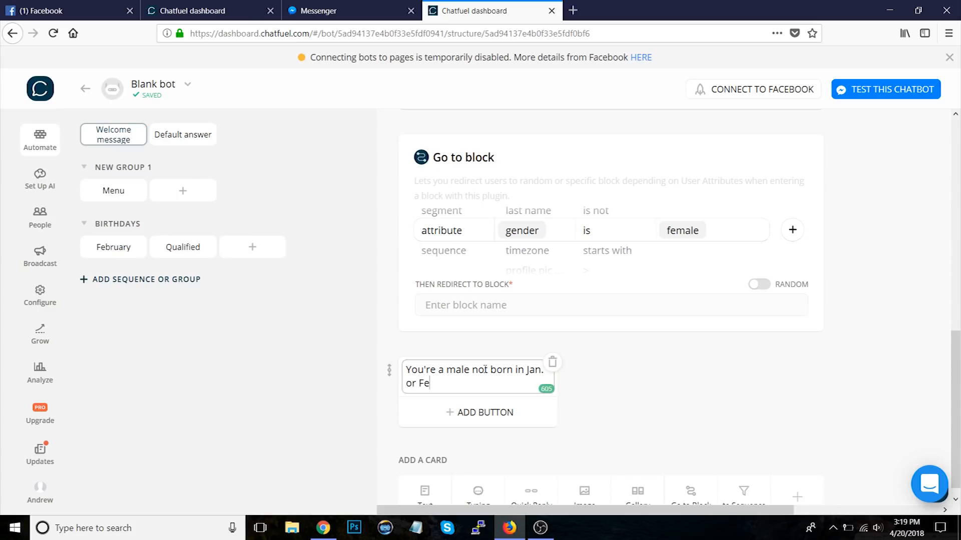
{"action": "left_click", "coordinate": [625, 389]}
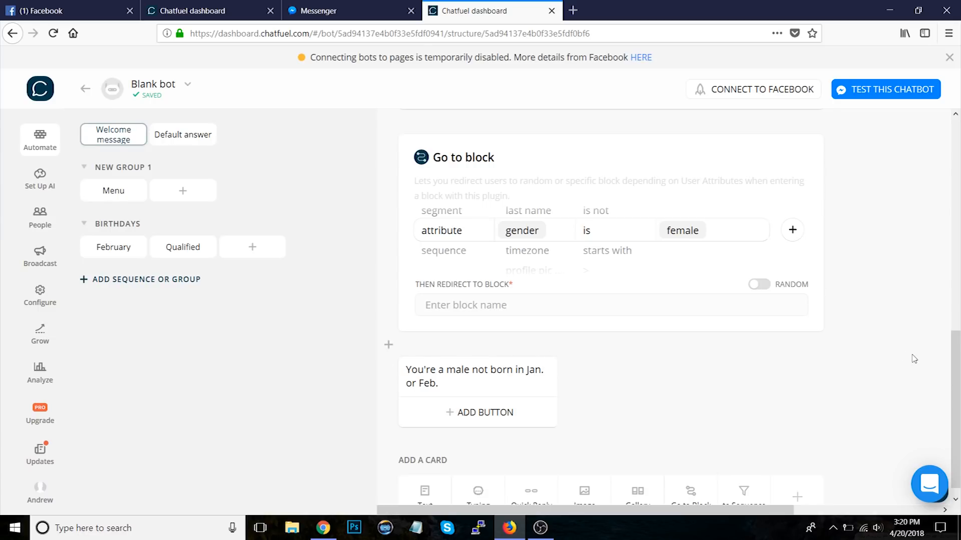
Step: Create a new block named New Block in the BIRTHDAYS group
{"action": "scroll", "coordinate": [914, 359], "scroll_direction": "up", "scroll_amount": 6}
{"action": "scroll", "coordinate": [914, 359], "scroll_direction": "up", "scroll_amount": 1}
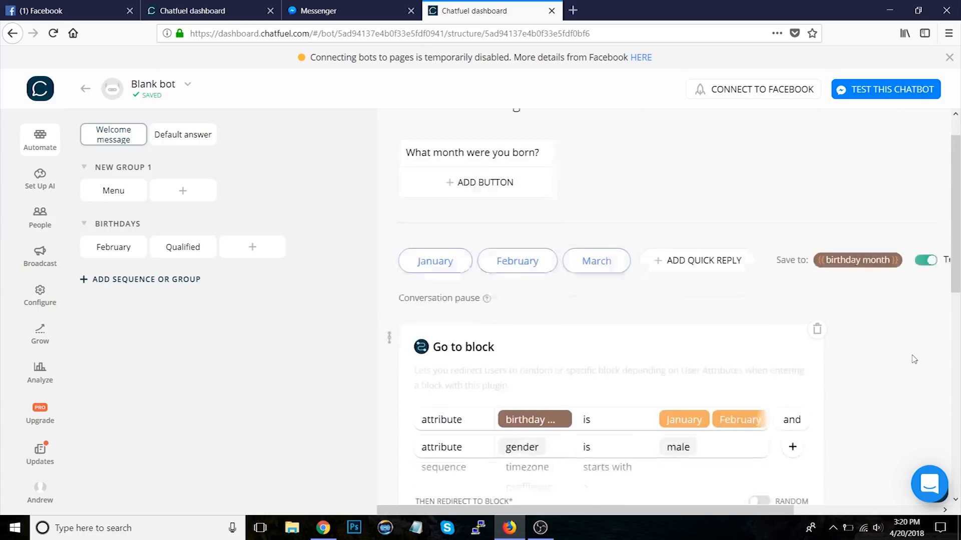
{"action": "scroll", "coordinate": [914, 359], "scroll_direction": "up", "scroll_amount": 2}
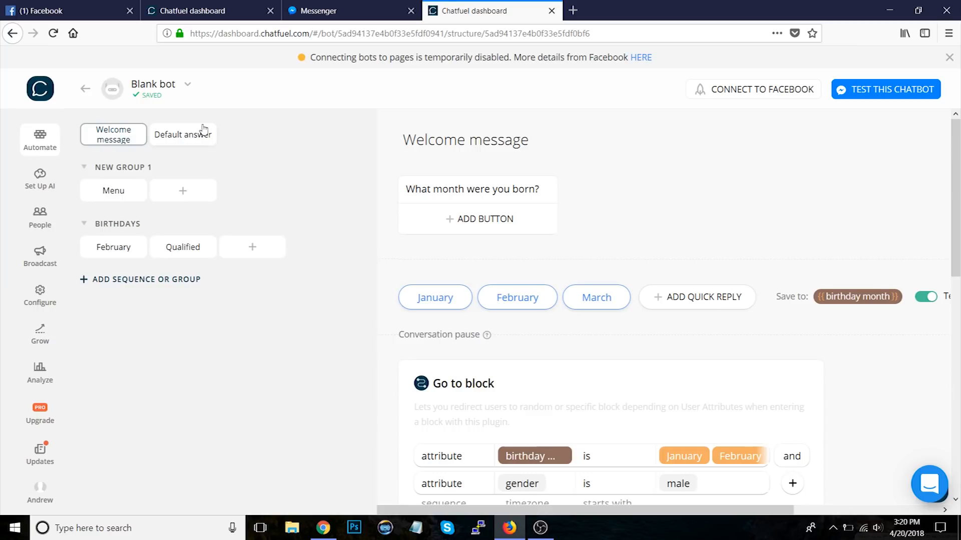
{"action": "left_click", "coordinate": [252, 247]}
{"action": "type", "text": "New Block"}
{"action": "key", "text": "Return"}
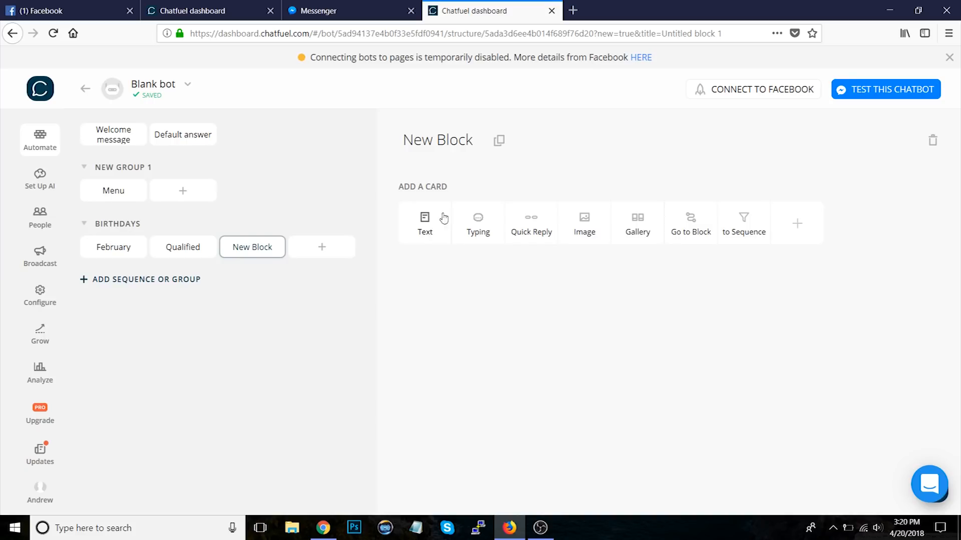
Step: Add a User input card with the message What's your address?
{"action": "left_click", "coordinate": [798, 226]}
{"action": "left_click", "coordinate": [426, 141]}
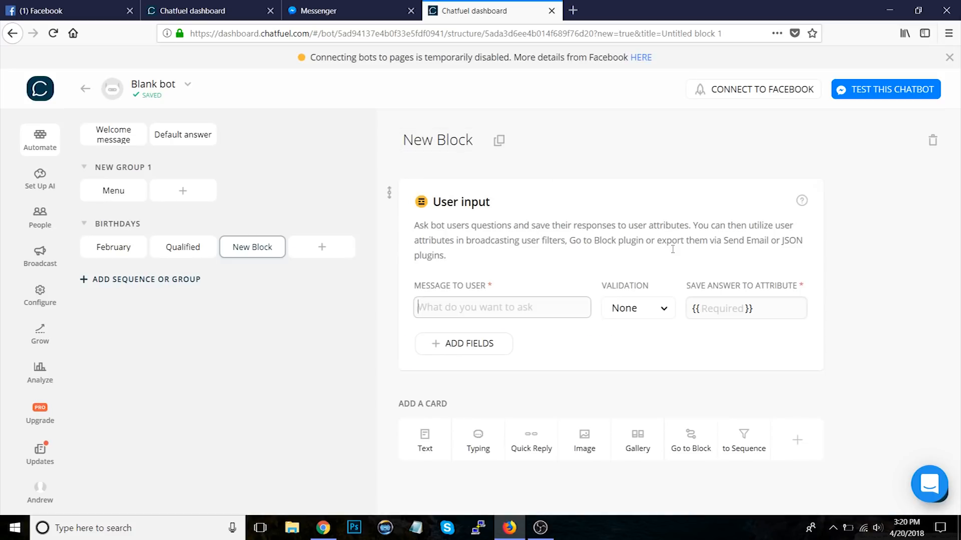
{"action": "left_click", "coordinate": [554, 317]}
{"action": "type", "text": "What's your a"}
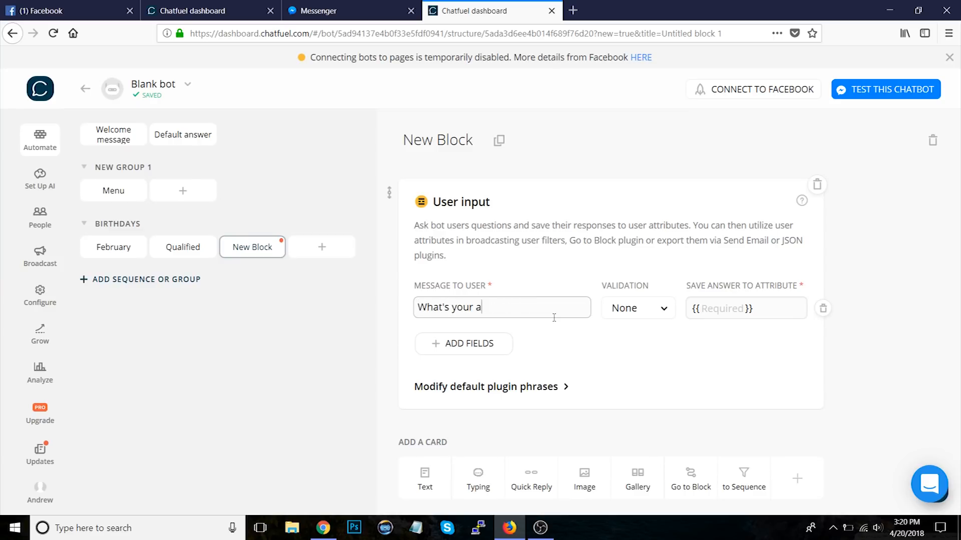
{"action": "type", "text": "ddress?"}
Step: Save the user input answer to the attribute address2
{"action": "left_click", "coordinate": [875, 365]}
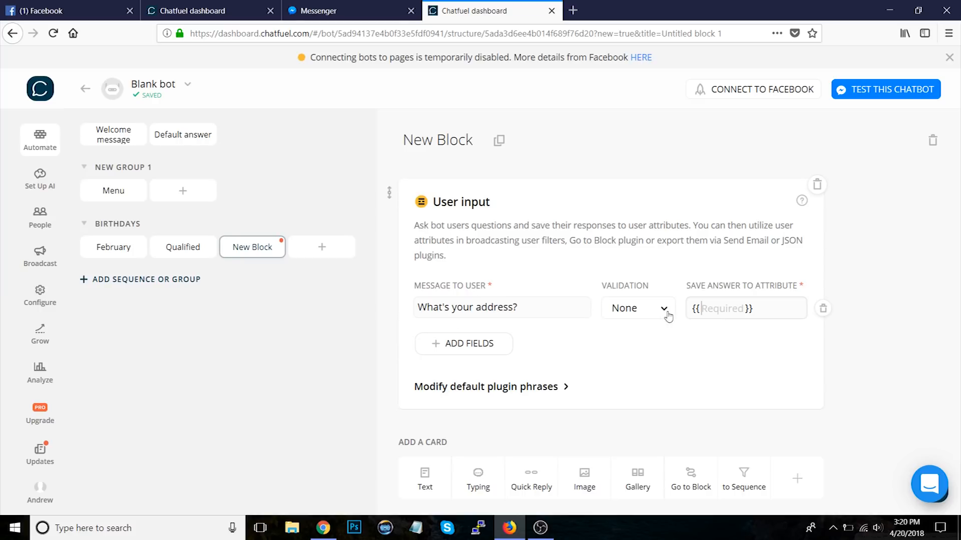
{"action": "type", "text": "address"}
{"action": "key", "text": "Return"}
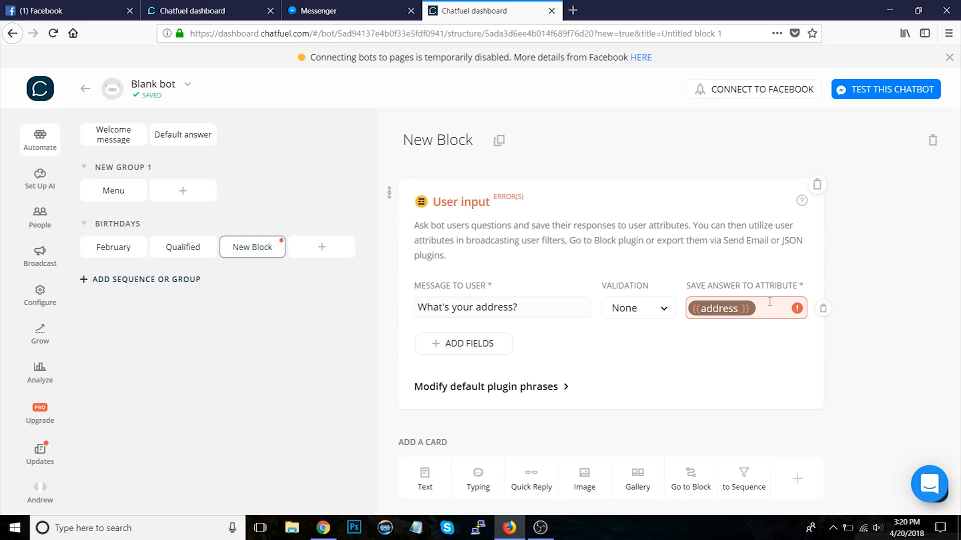
{"action": "left_click", "coordinate": [767, 305]}
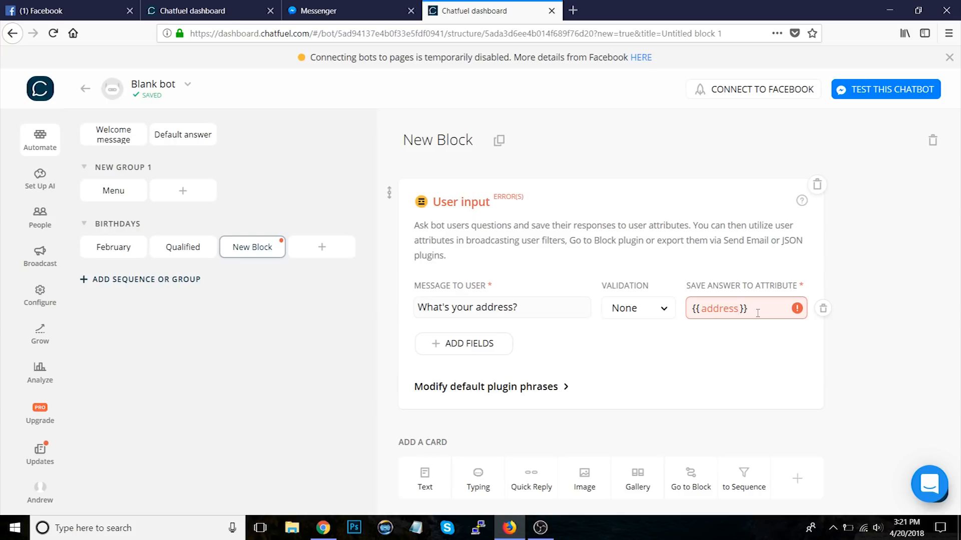
{"action": "type", "text": "2"}
{"action": "key", "text": "Return"}
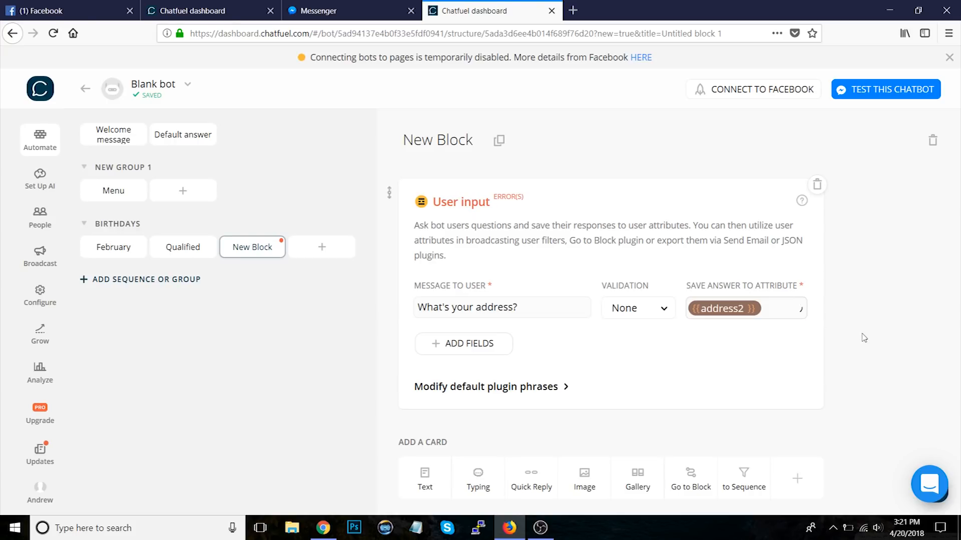
{"action": "left_click", "coordinate": [767, 312]}
{"action": "left_click", "coordinate": [857, 330]}
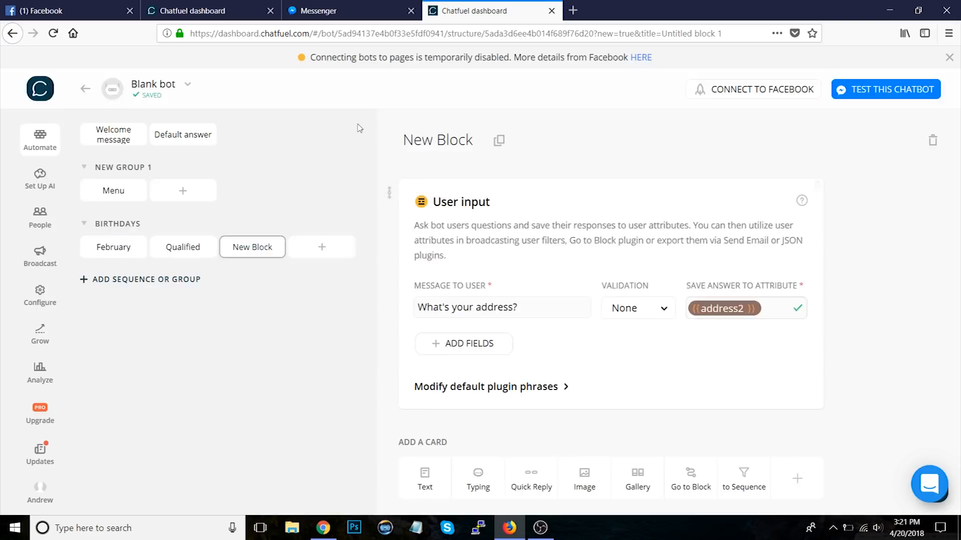
Step: Add a Send Email card titled New Lead from {{first name}} and enter the recipient e-mail address
{"action": "left_click", "coordinate": [795, 477]}
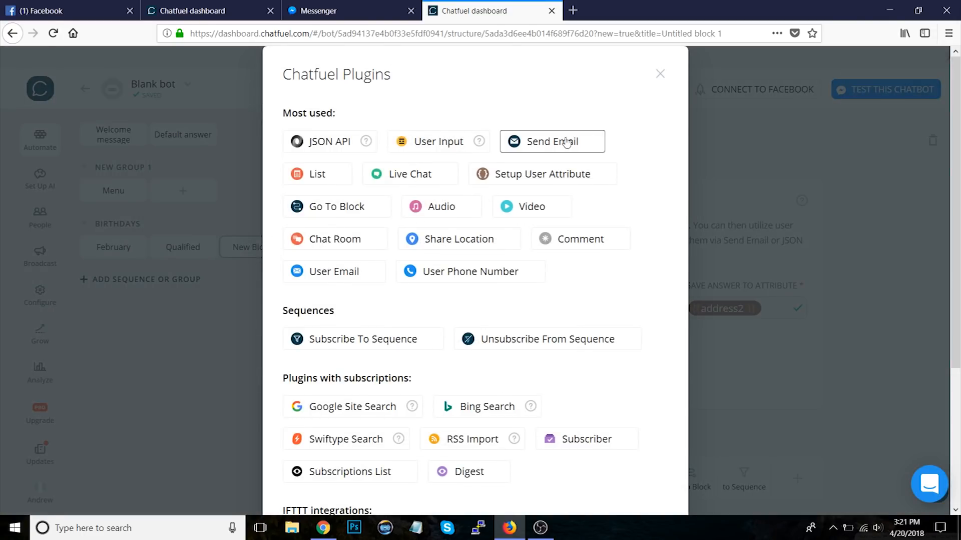
{"action": "left_click", "coordinate": [567, 142]}
{"action": "scroll", "coordinate": [860, 326], "scroll_direction": "down", "scroll_amount": 4}
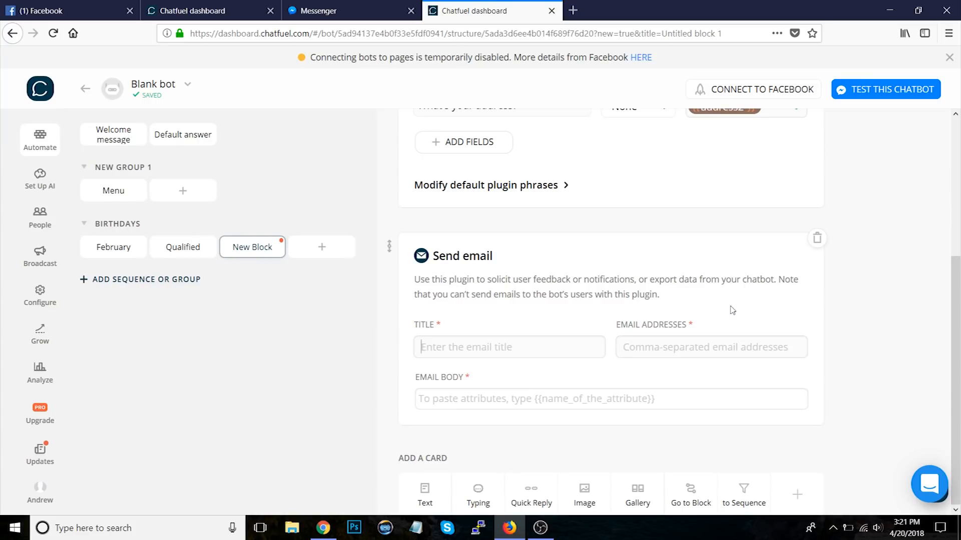
{"action": "type", "text": "New Lead from {{firs"}
{"action": "key", "text": "Tab"}
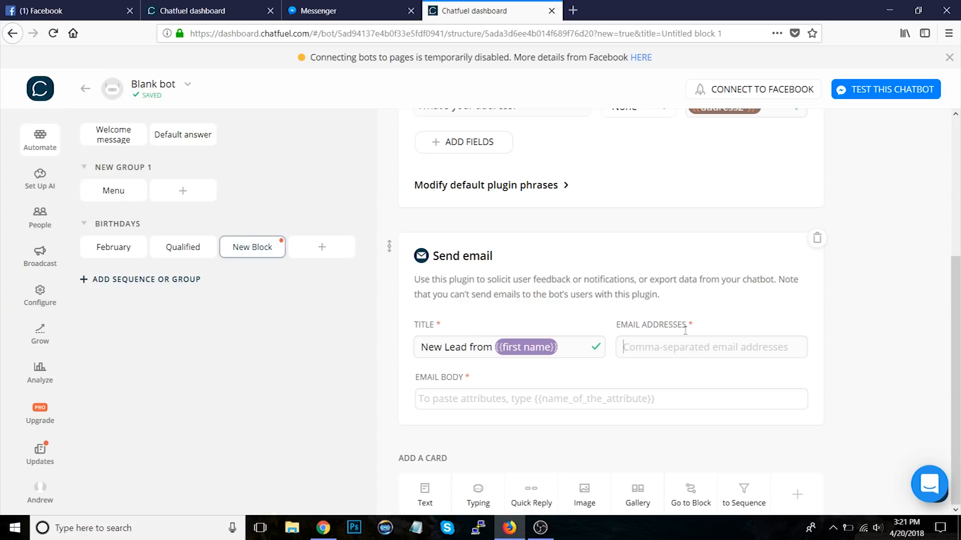
{"action": "type", "text": "abc@test.com"}
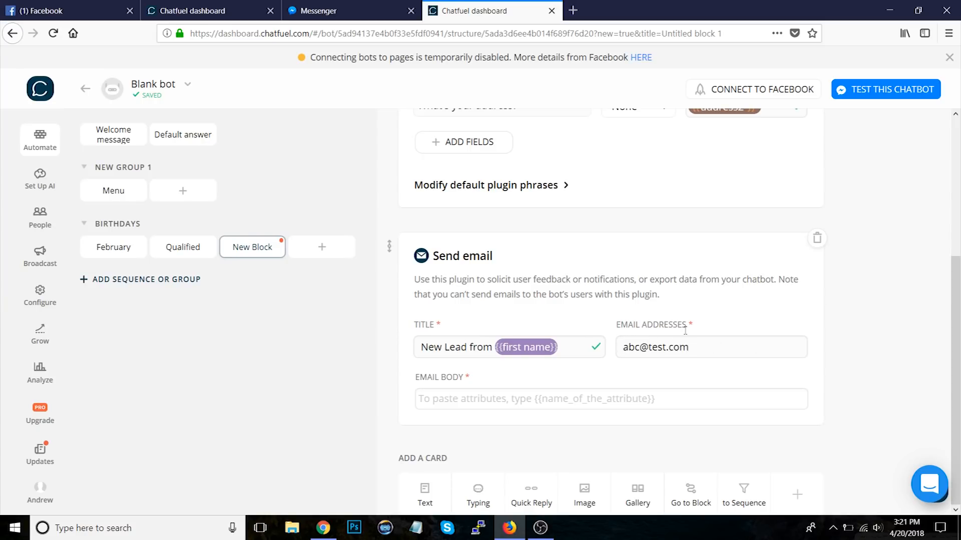
Step: Set the email body to {{first name}}'s address is: {{address2}}
{"action": "left_click", "coordinate": [507, 403]}
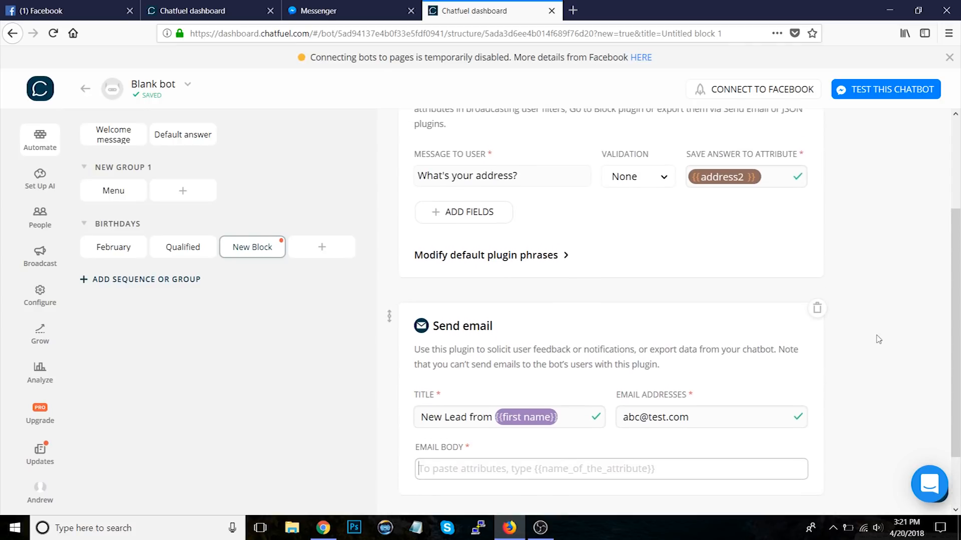
{"action": "type", "text": "{{first"}
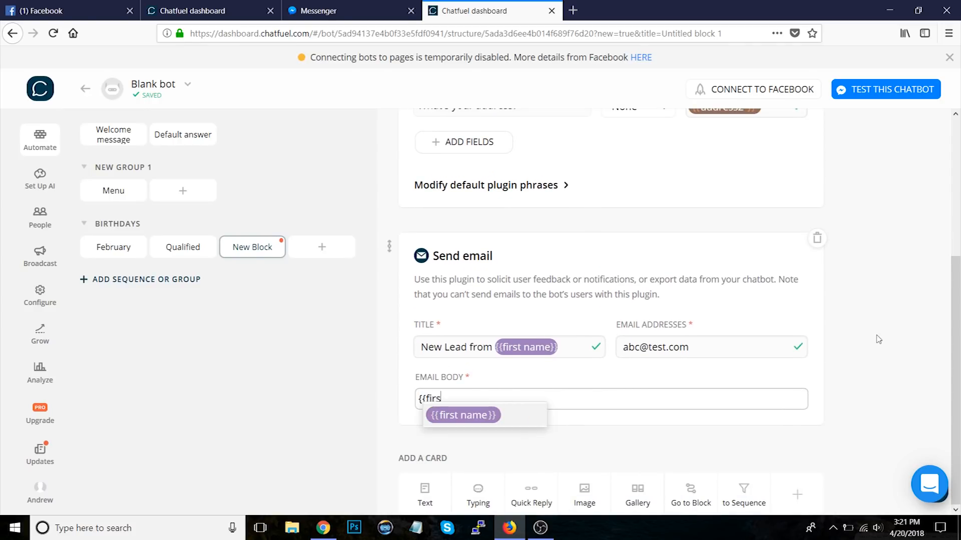
{"action": "key", "text": "Return"}
{"action": "type", "text": "'s address is: {{addr"}
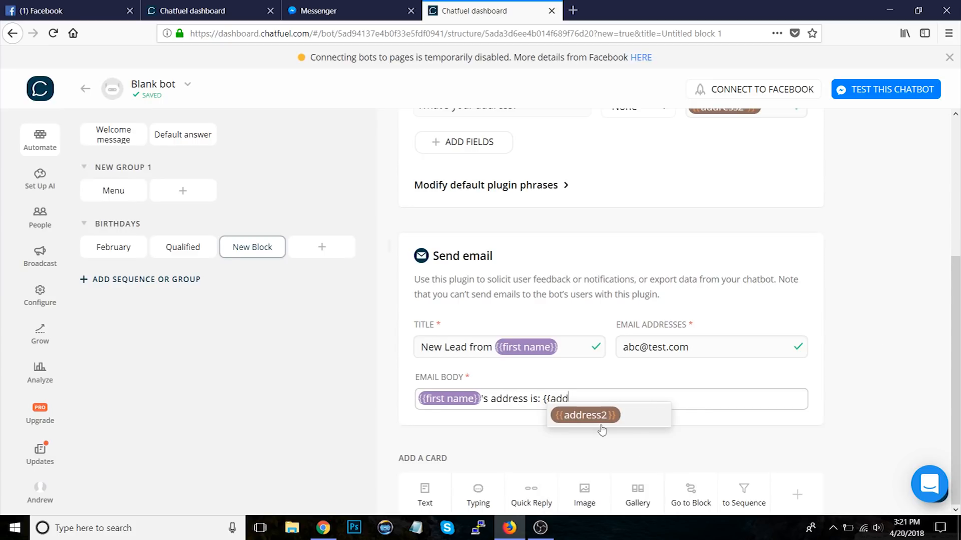
{"action": "left_click", "coordinate": [600, 419]}
{"action": "left_click", "coordinate": [884, 373]}
{"action": "scroll", "coordinate": [883, 373], "scroll_direction": "up", "scroll_amount": 4}
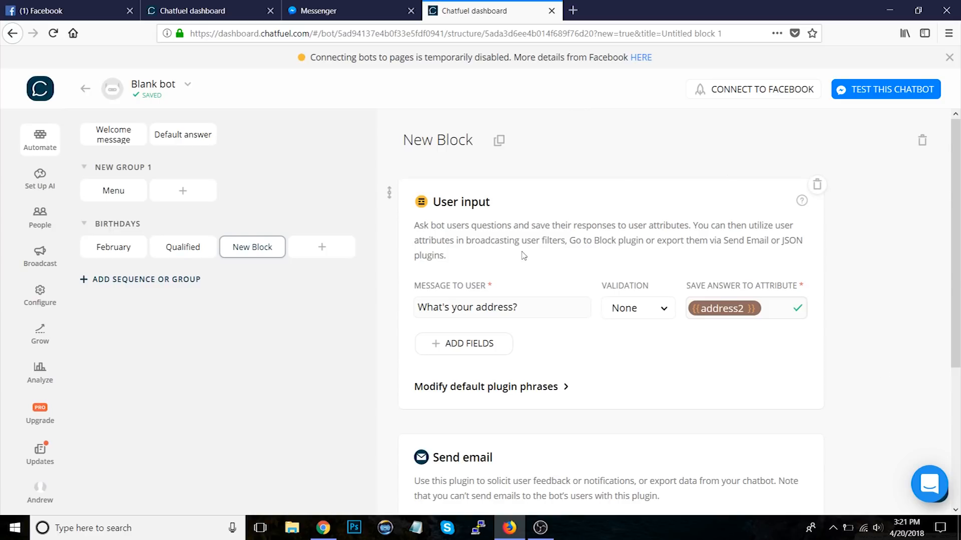
{"action": "scroll", "coordinate": [919, 341], "scroll_direction": "down", "scroll_amount": 4}
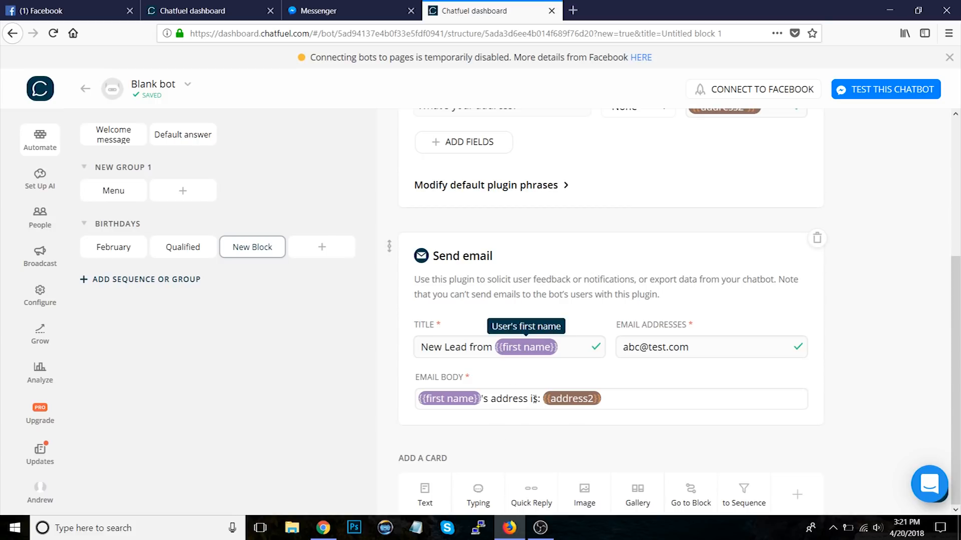
{"action": "left_click_drag", "start_coordinate": [646, 348], "coordinate": [687, 349]}
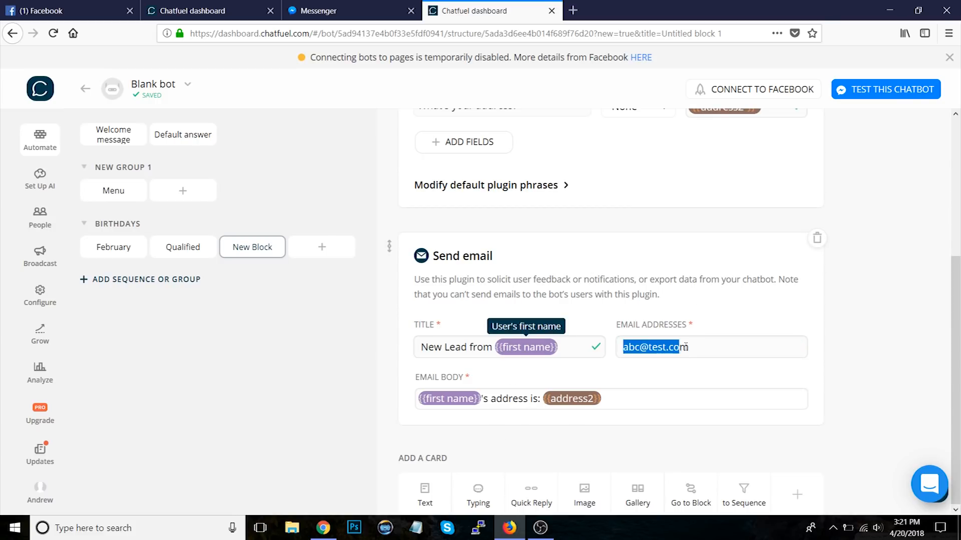
{"action": "left_click", "coordinate": [882, 366]}
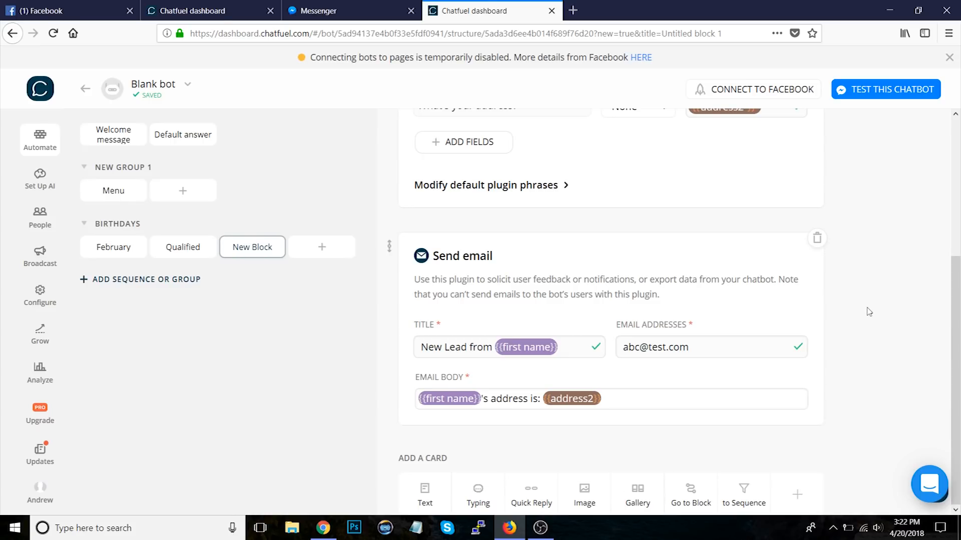
{"action": "scroll", "coordinate": [869, 312], "scroll_direction": "up", "scroll_amount": 4}
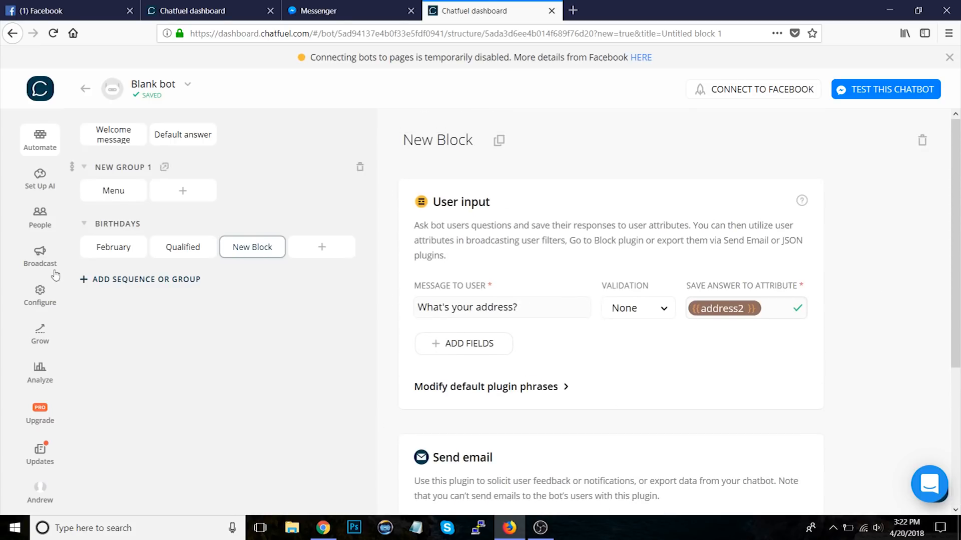
Step: Add an AI rule triggered by the phrases hello, hi, hey and what's up
{"action": "left_click", "coordinate": [34, 267]}
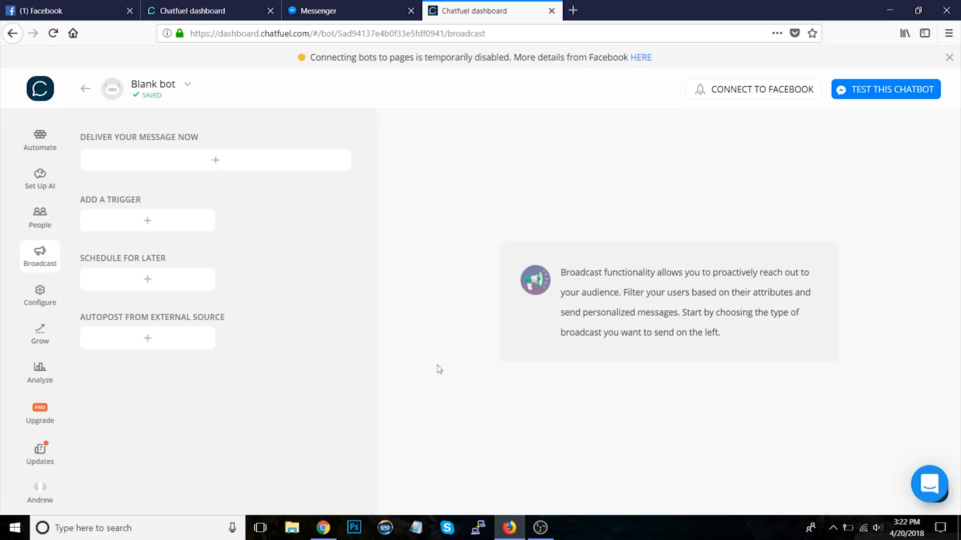
{"action": "left_click", "coordinate": [46, 194]}
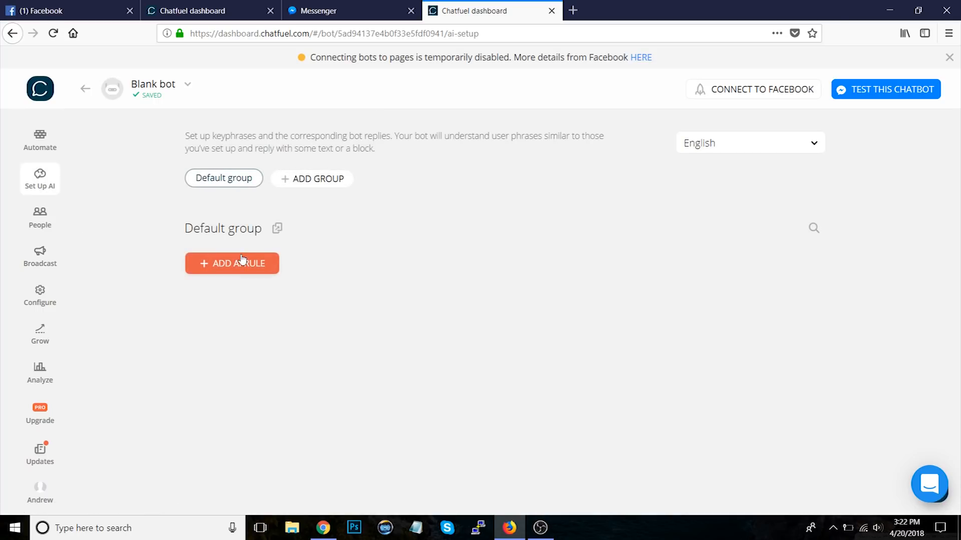
{"action": "left_click", "coordinate": [229, 269]}
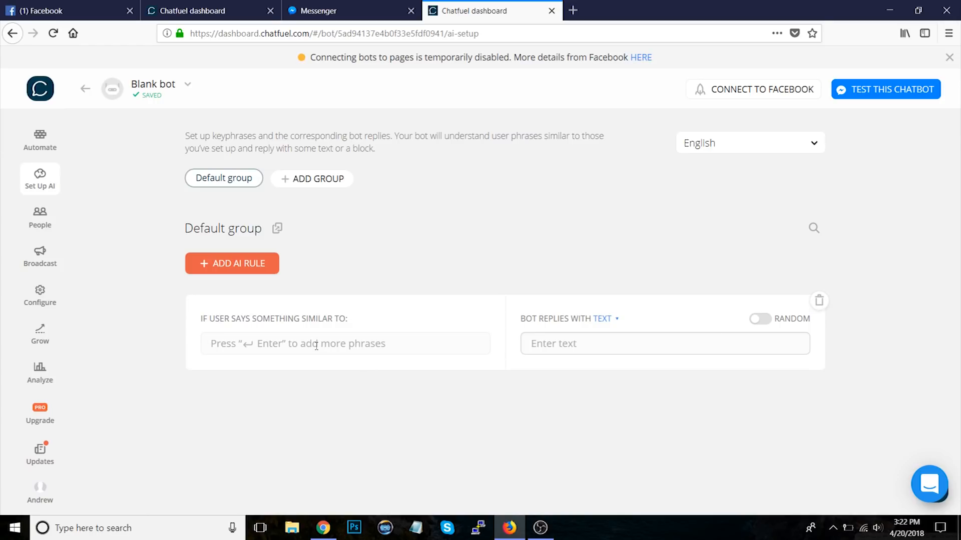
{"action": "type", "text": "hello"}
{"action": "key", "text": "Return"}
{"action": "type", "text": "hi"}
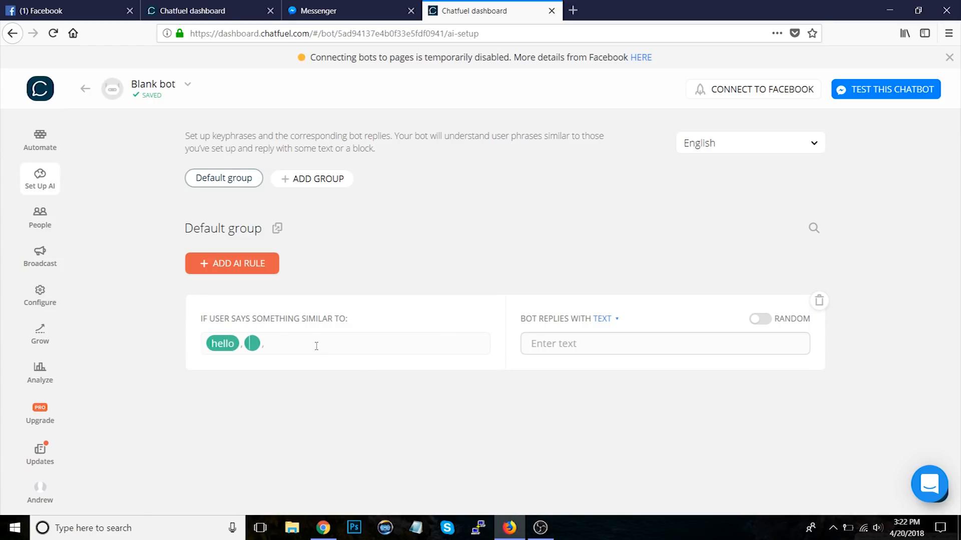
{"action": "key", "text": "Return"}
{"action": "type", "text": "hey"}
{"action": "key", "text": "Return"}
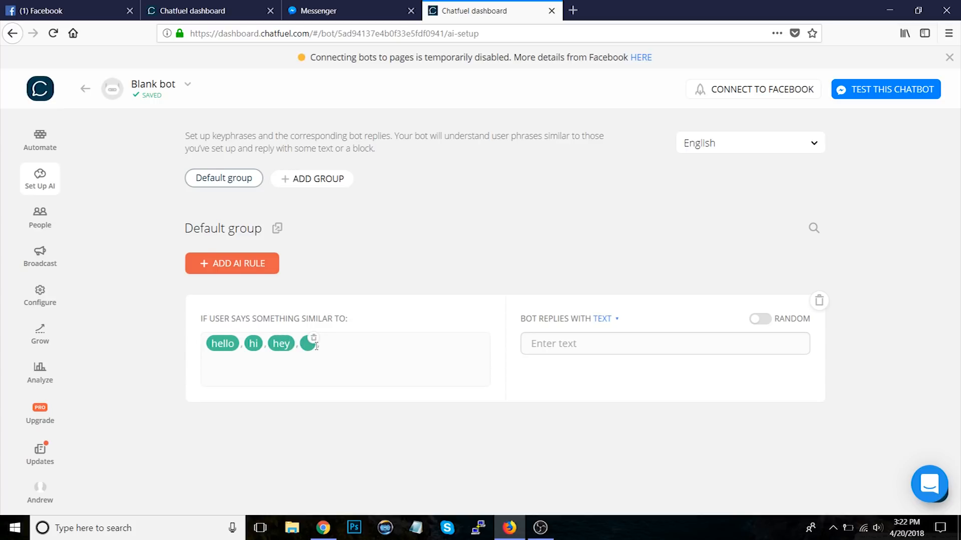
{"action": "type", "text": "what's up"}
{"action": "key", "text": "Return"}
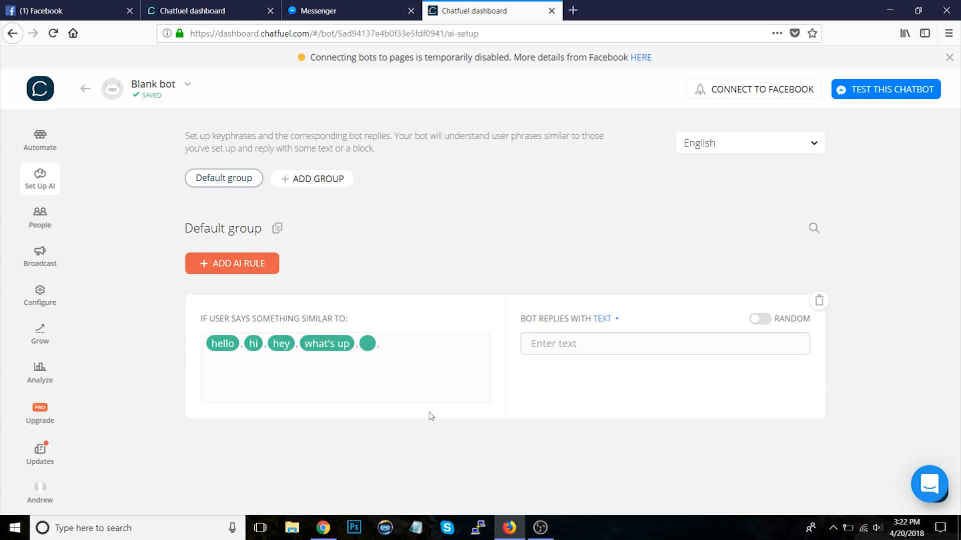
Step: Give the AI rule random text replies Hi!, Hey! and Hello!
{"action": "left_click", "coordinate": [410, 454]}
{"action": "left_click", "coordinate": [602, 340]}
{"action": "type", "text": "Hi!"}
{"action": "left_click", "coordinate": [695, 438]}
{"action": "left_click", "coordinate": [759, 319]}
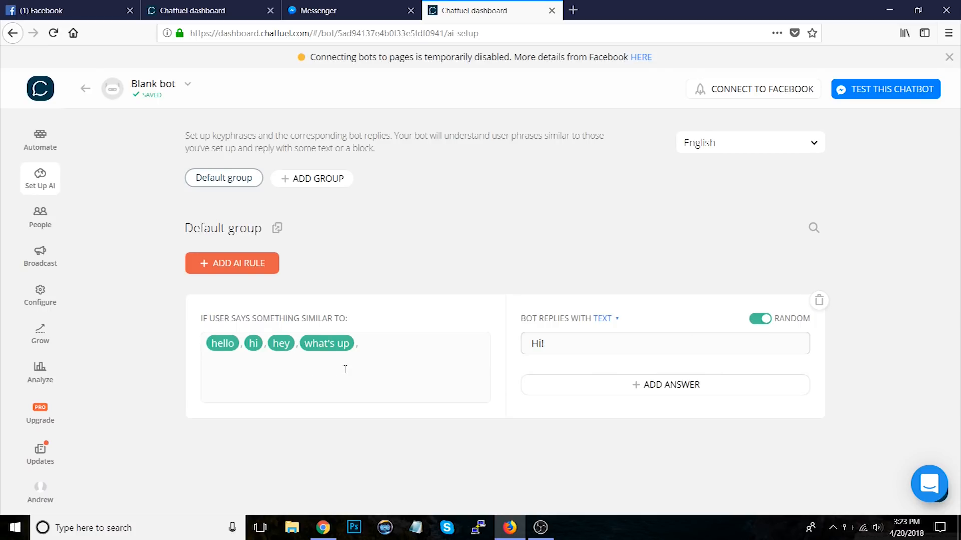
{"action": "left_click", "coordinate": [722, 391]}
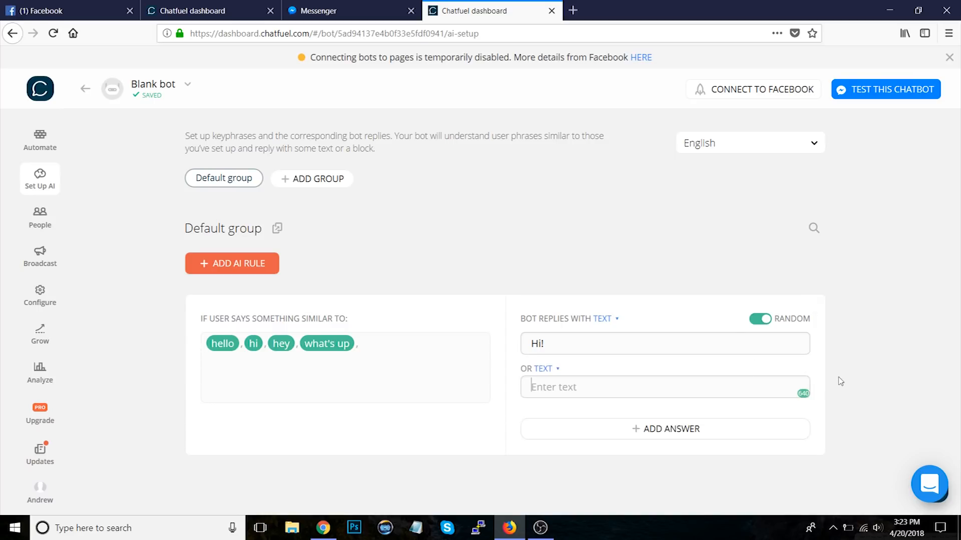
{"action": "type", "text": "Hey!"}
{"action": "left_click", "coordinate": [654, 435]}
{"action": "type", "text": "Hello!"}
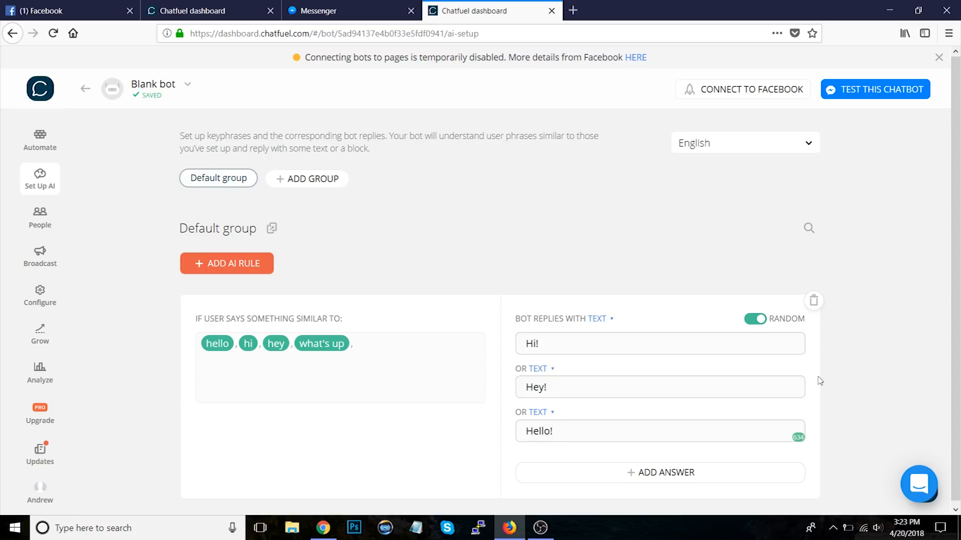
{"action": "left_click", "coordinate": [853, 377]}
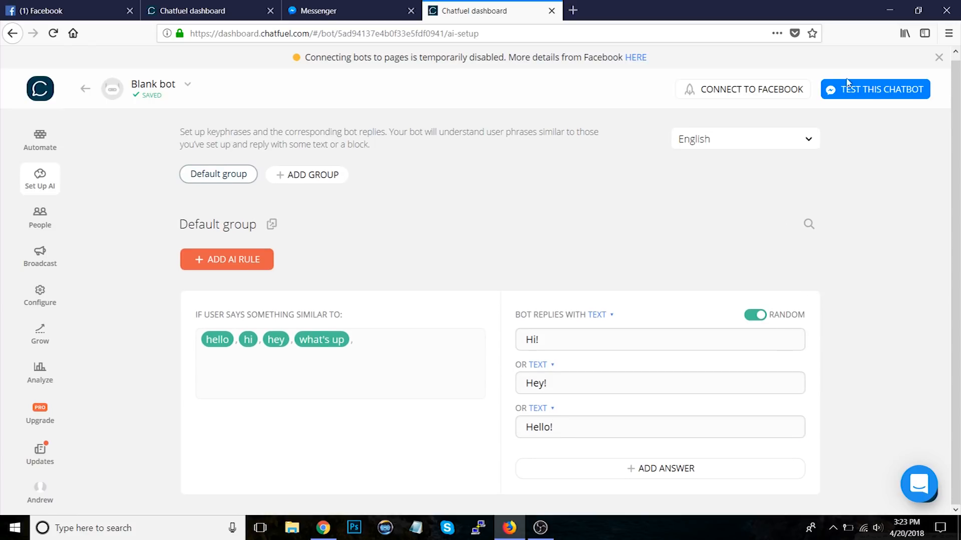
Step: Test the chatbot in Messenger by sending hey, hi and hello
{"action": "left_click", "coordinate": [850, 94]}
{"action": "left_click", "coordinate": [332, 10]}
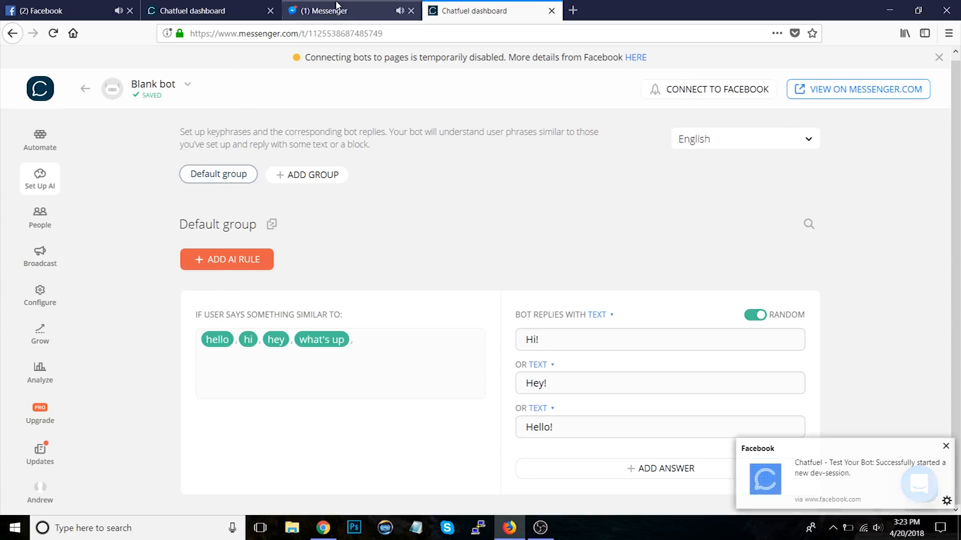
{"action": "type", "text": "hey"}
{"action": "key", "text": "Return"}
{"action": "type", "text": "hi"}
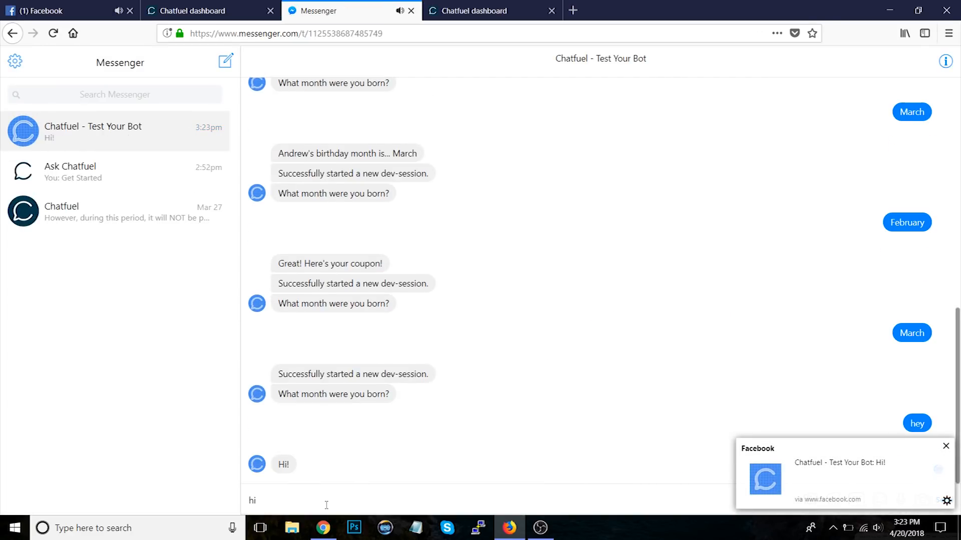
{"action": "key", "text": "Return"}
{"action": "type", "text": "hello"}
{"action": "key", "text": "Return"}
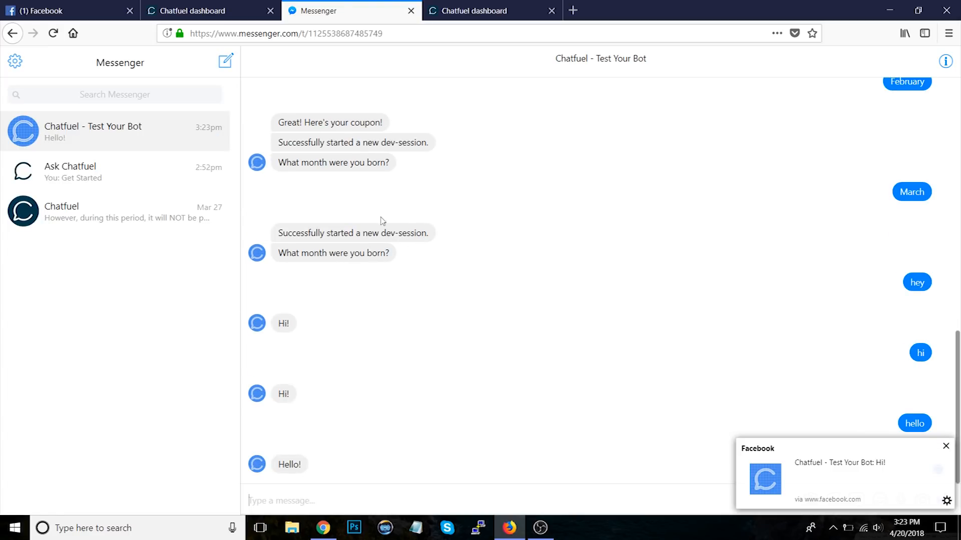
Step: Switch the AI rule's reply to the February block, removing the text answers, then delete the whole rule
{"action": "left_click", "coordinate": [488, 11]}
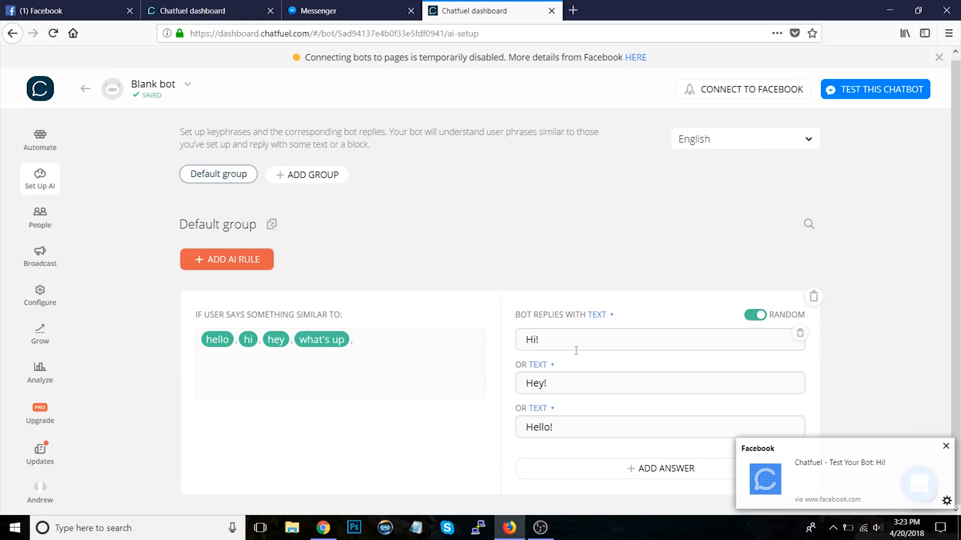
{"action": "left_click", "coordinate": [601, 314]}
{"action": "left_click", "coordinate": [602, 330]}
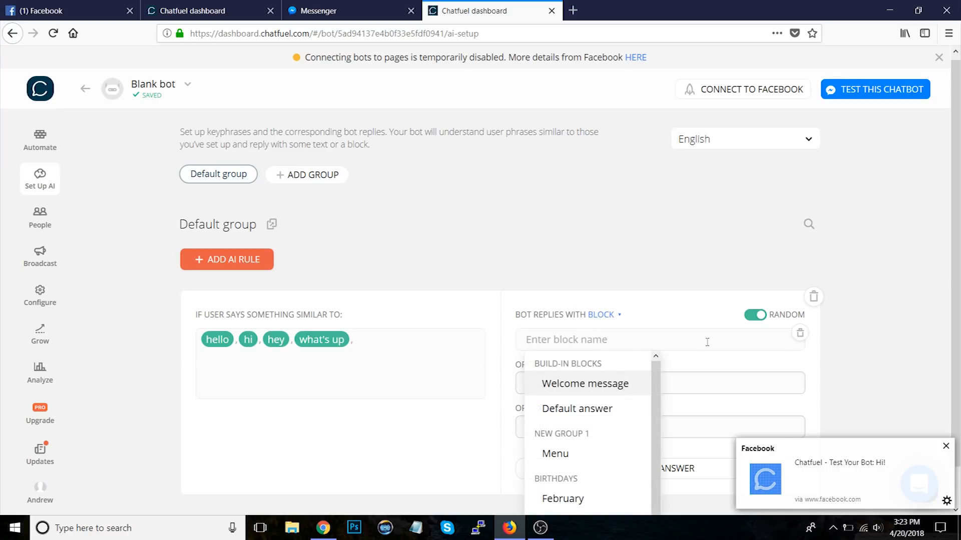
{"action": "left_click", "coordinate": [818, 399]}
{"action": "left_click", "coordinate": [800, 382]}
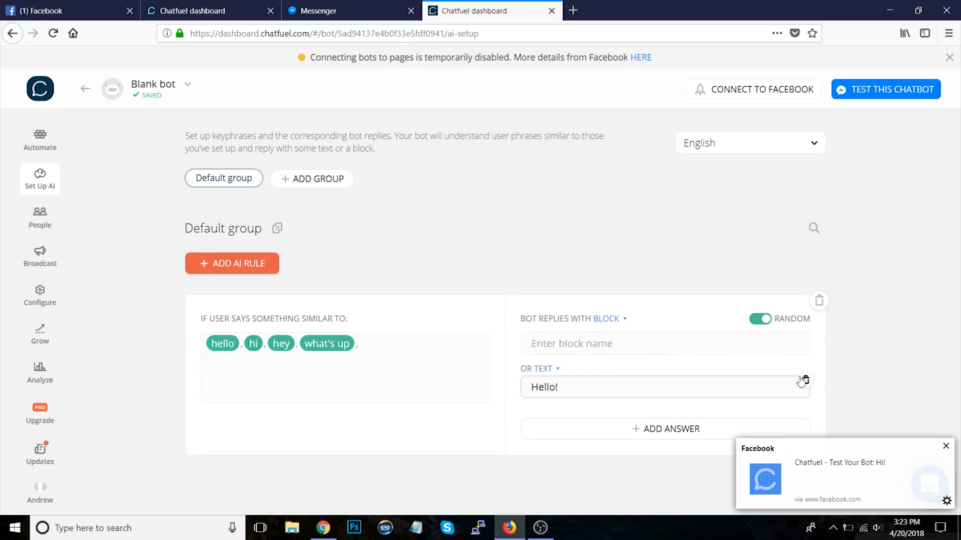
{"action": "left_click", "coordinate": [800, 383]}
{"action": "left_click", "coordinate": [613, 345]}
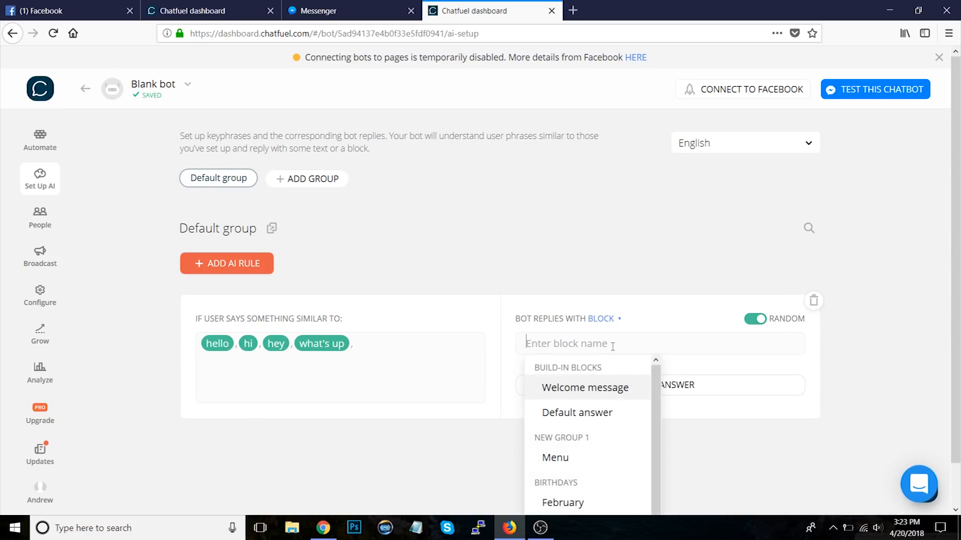
{"action": "key", "text": "Down"}
{"action": "key", "text": "Down"}
{"action": "key", "text": "Down"}
{"action": "key", "text": "Return"}
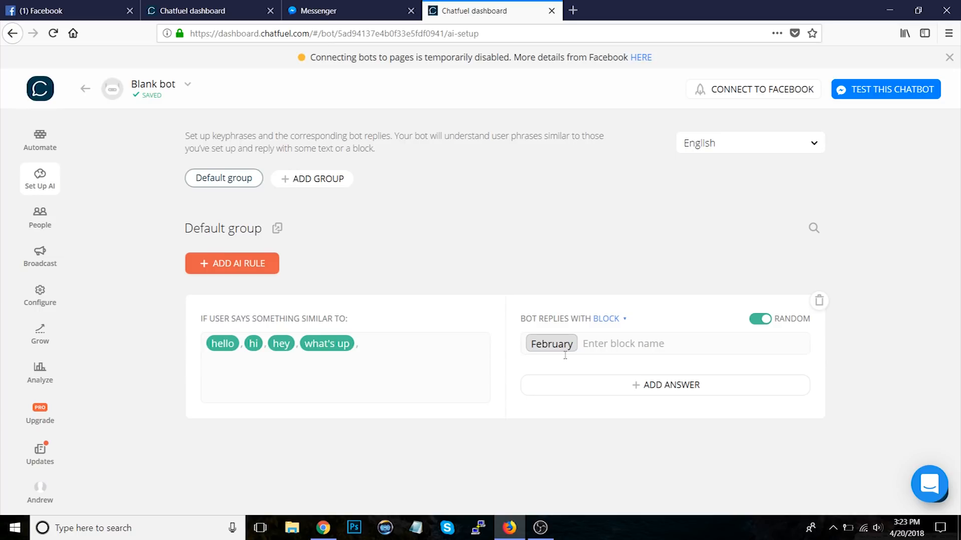
{"action": "left_click", "coordinate": [821, 302]}
{"action": "left_click", "coordinate": [563, 315]}
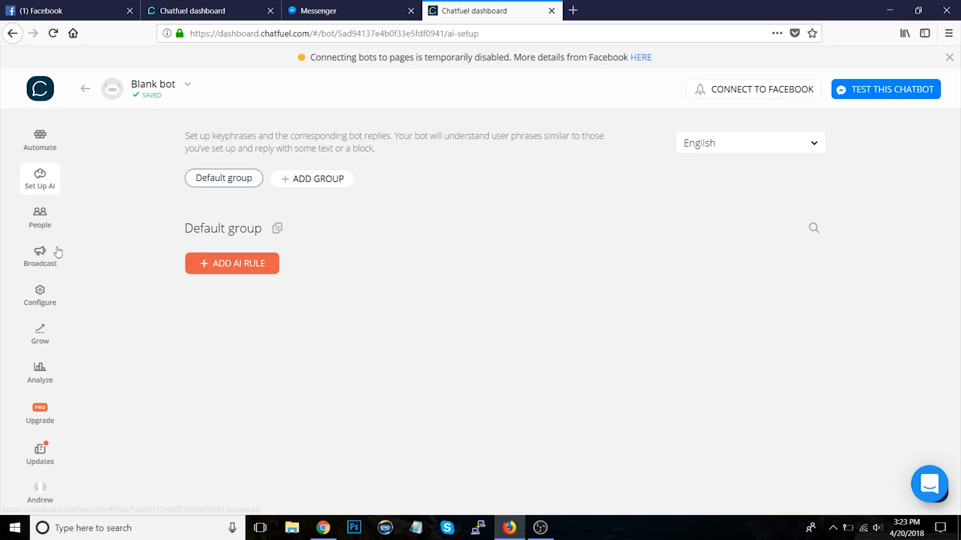
Step: Create an immediate broadcast filtered to users whose birthday month attribute is January
{"action": "left_click", "coordinate": [40, 256]}
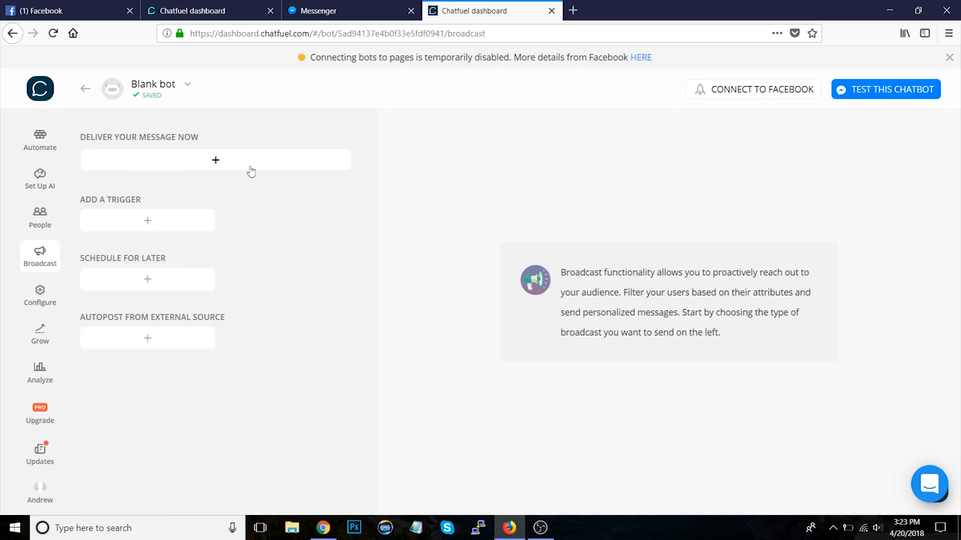
{"action": "left_click", "coordinate": [275, 175]}
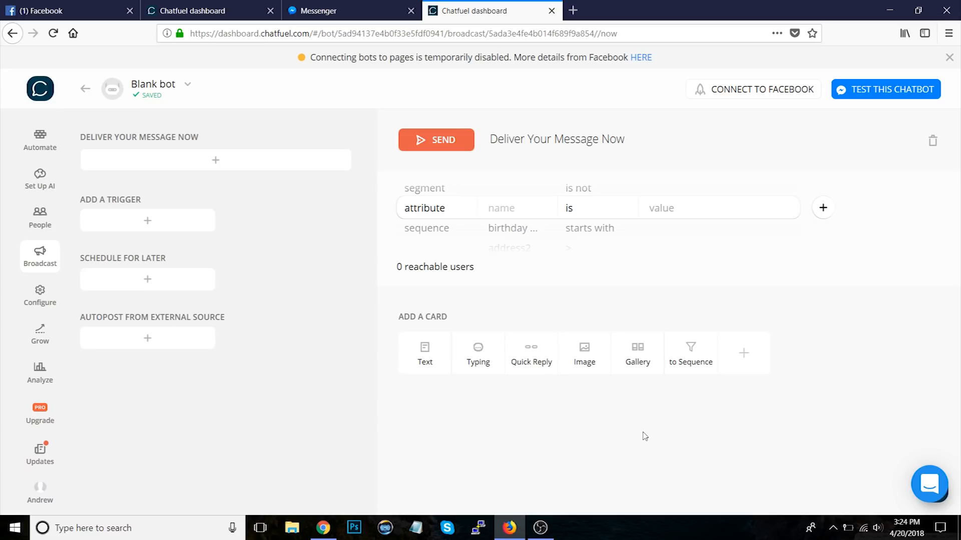
{"action": "left_click", "coordinate": [503, 210]}
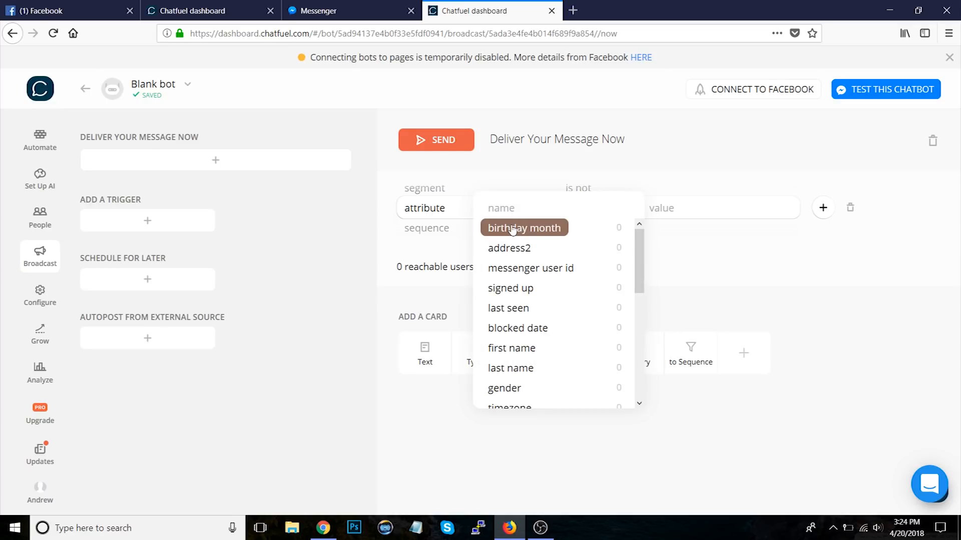
{"action": "left_click", "coordinate": [512, 229]}
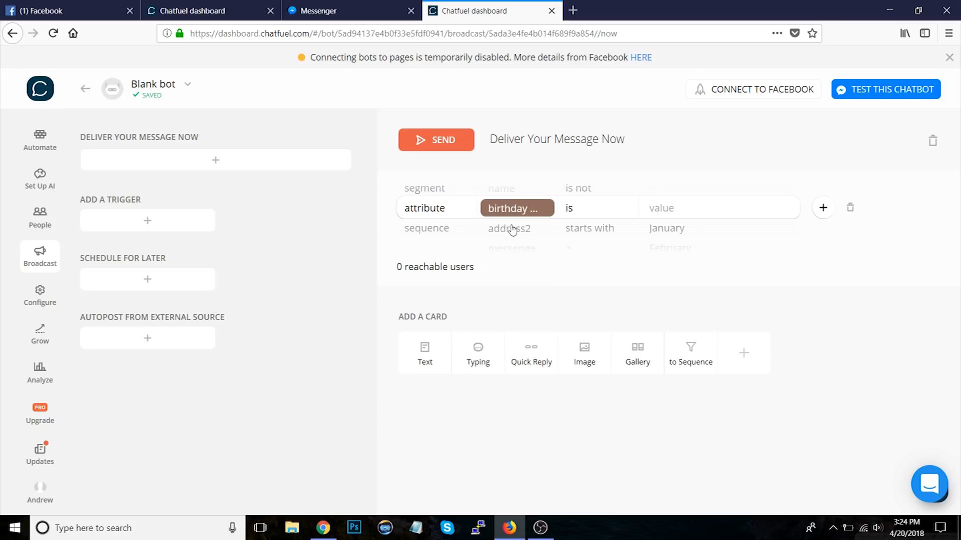
{"action": "left_click", "coordinate": [676, 214]}
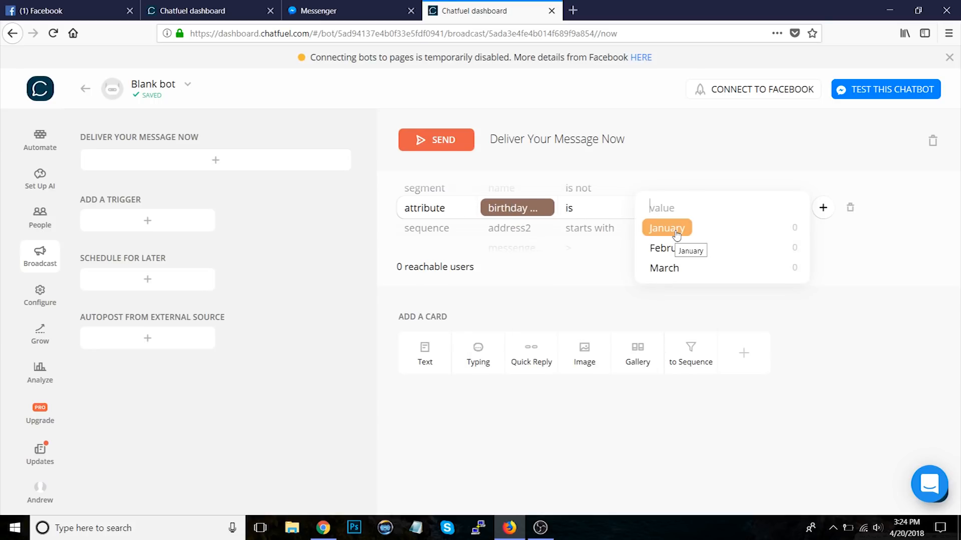
{"action": "left_click", "coordinate": [676, 233]}
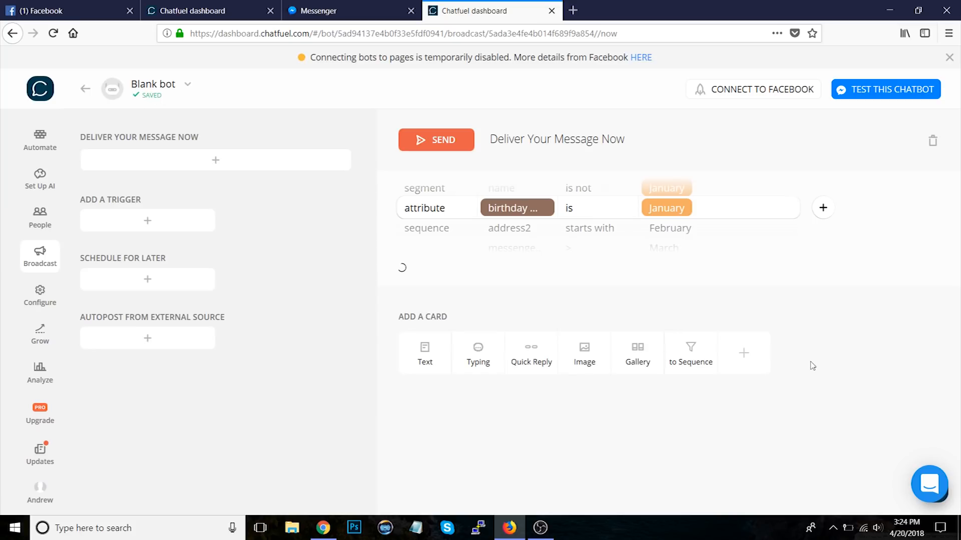
Step: Add a Happy birthday! text card to the broadcast, then delete that card
{"action": "left_click", "coordinate": [425, 353]}
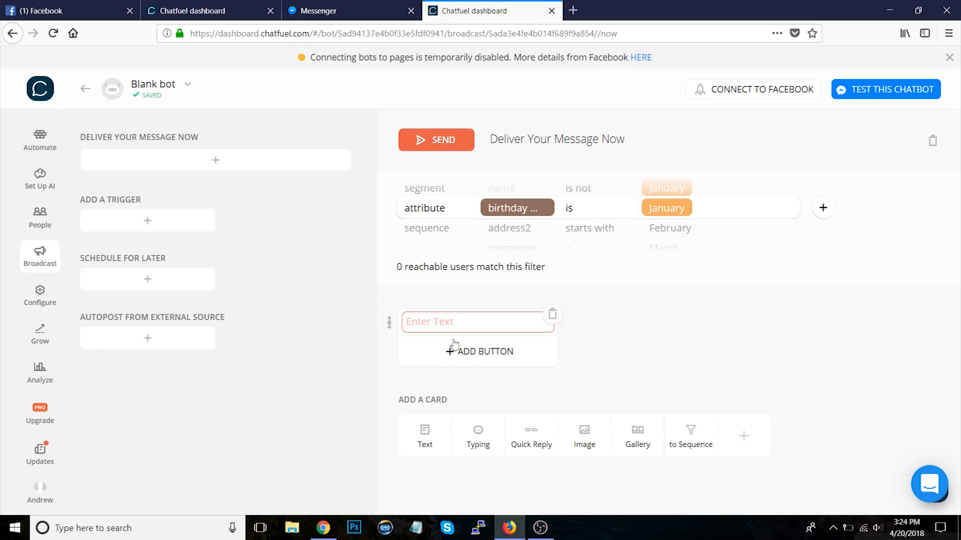
{"action": "left_click", "coordinate": [437, 327]}
{"action": "type", "text": "Happy birthday!"}
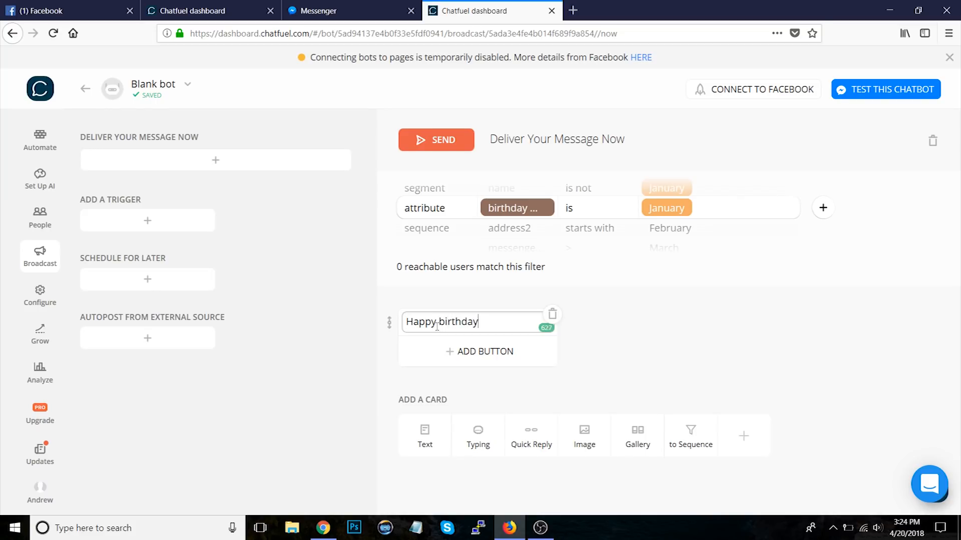
{"action": "left_click", "coordinate": [671, 353]}
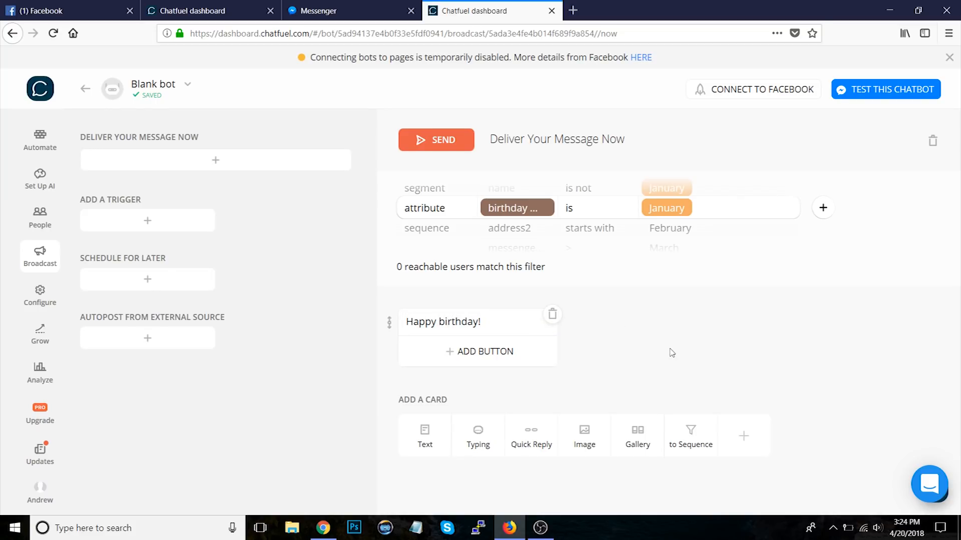
{"action": "left_click", "coordinate": [553, 314]}
{"action": "left_click", "coordinate": [557, 310]}
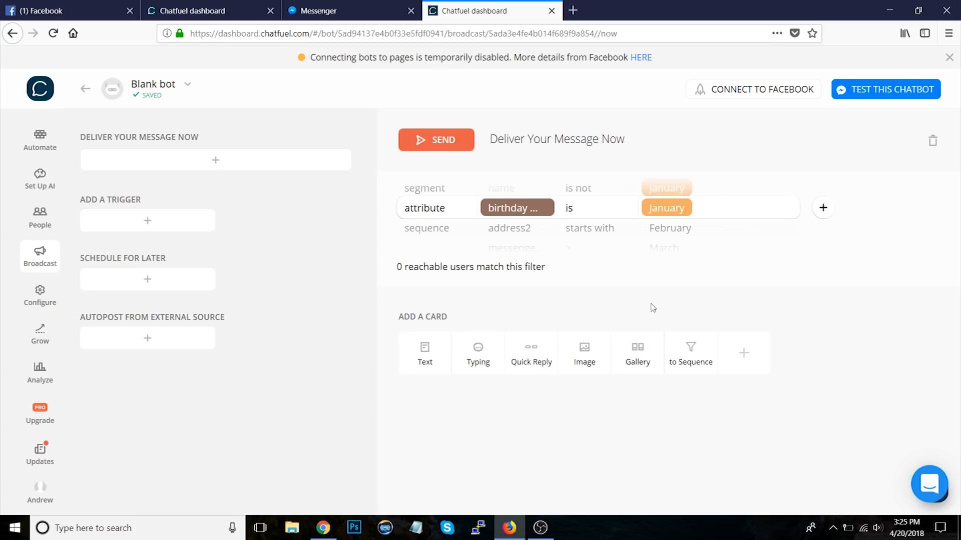
Step: Open the Welcome message block and review its Go to block redirect cards
{"action": "left_click", "coordinate": [43, 149]}
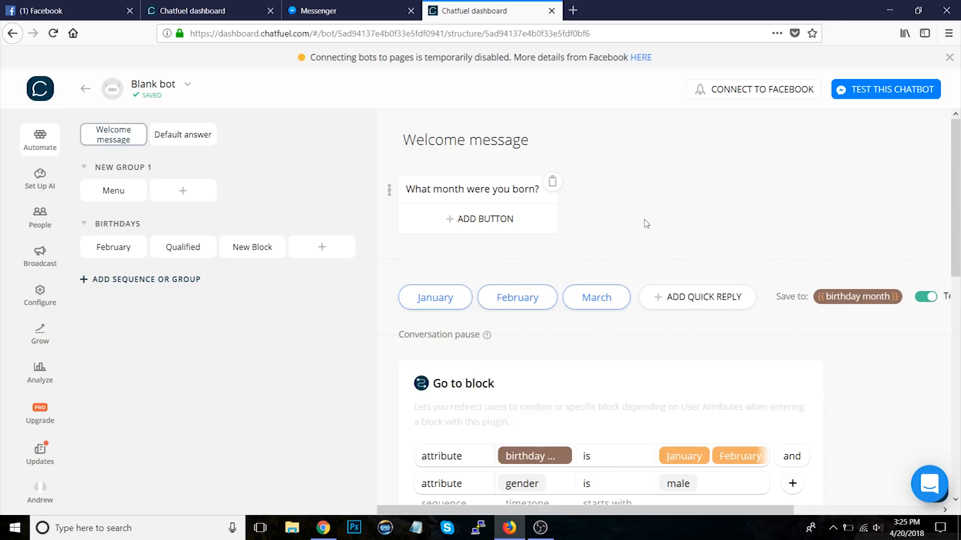
{"action": "scroll", "coordinate": [814, 298], "scroll_direction": "down", "scroll_amount": 6}
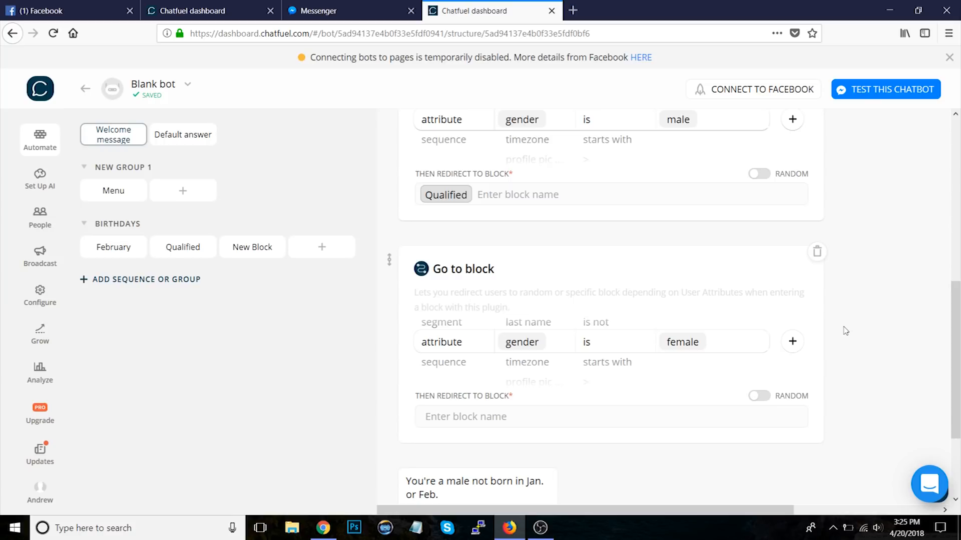
Step: Delete every card from the Welcome message block, including the question text, quick replies, Go to block cards and male text
{"action": "scroll", "coordinate": [845, 330], "scroll_direction": "up", "scroll_amount": 10}
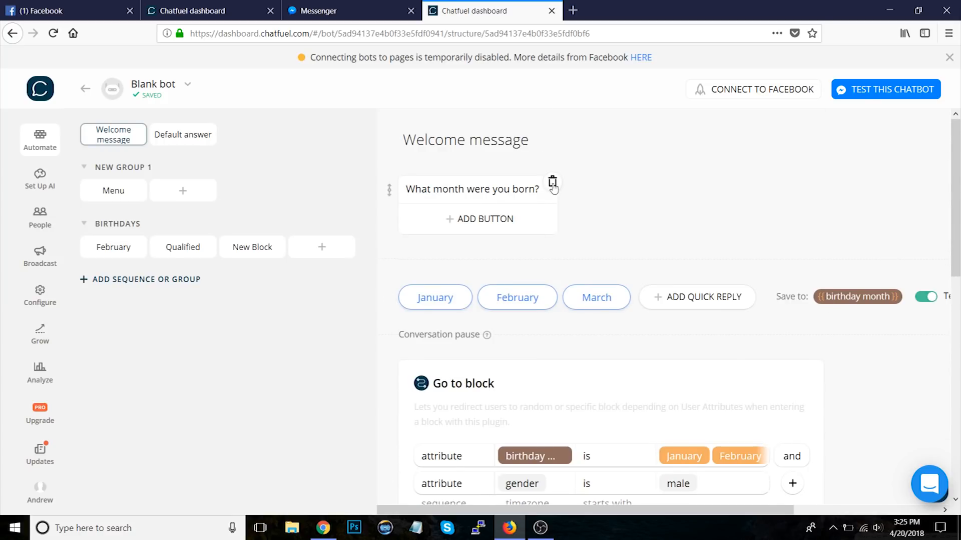
{"action": "left_click", "coordinate": [553, 186]}
{"action": "left_click", "coordinate": [569, 315]}
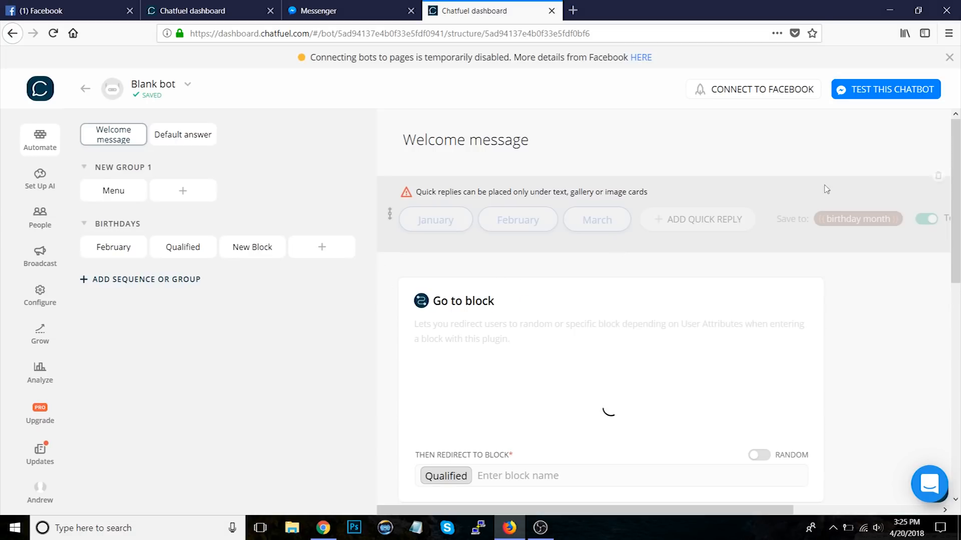
{"action": "left_click", "coordinate": [937, 178]}
{"action": "left_click", "coordinate": [564, 316]}
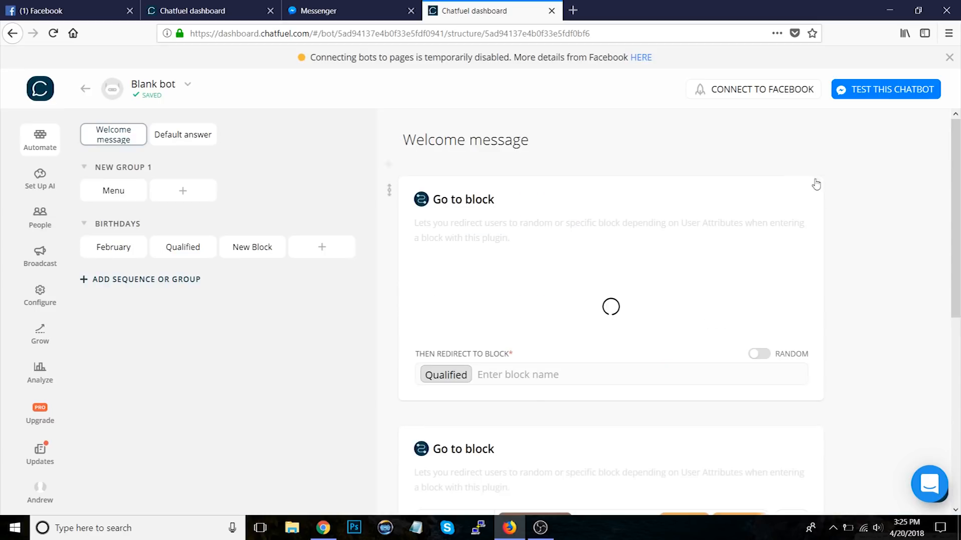
{"action": "left_click", "coordinate": [817, 182]}
{"action": "left_click", "coordinate": [556, 307]}
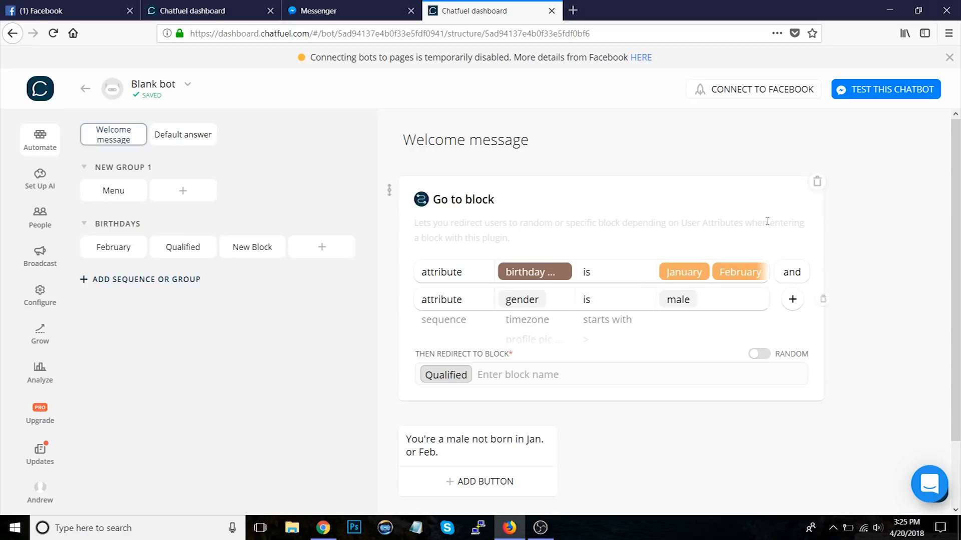
{"action": "left_click", "coordinate": [817, 182]}
{"action": "left_click", "coordinate": [561, 310]}
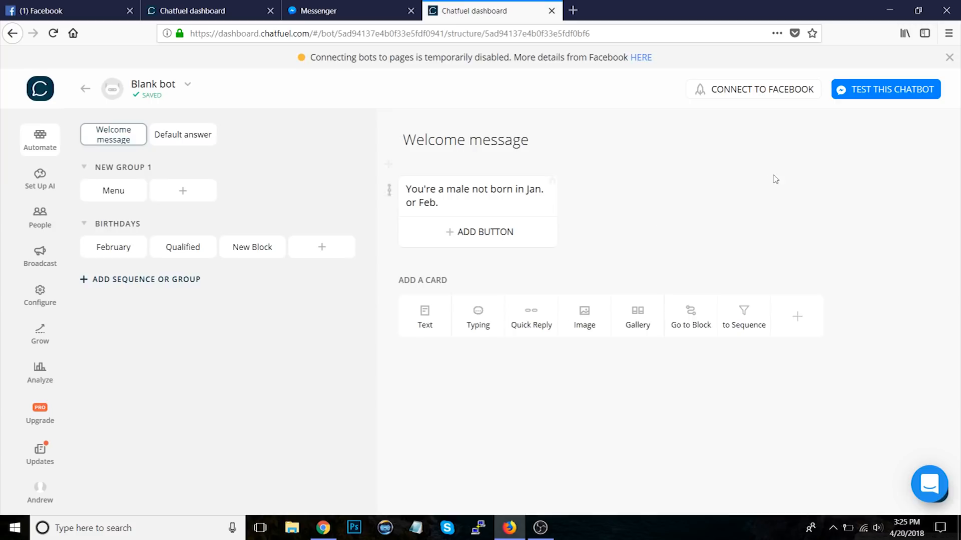
{"action": "left_click", "coordinate": [554, 185]}
{"action": "left_click", "coordinate": [553, 308]}
Step: Delete the NEW GROUP 1 group, entering DELETE to confirm
{"action": "left_click", "coordinate": [180, 134]}
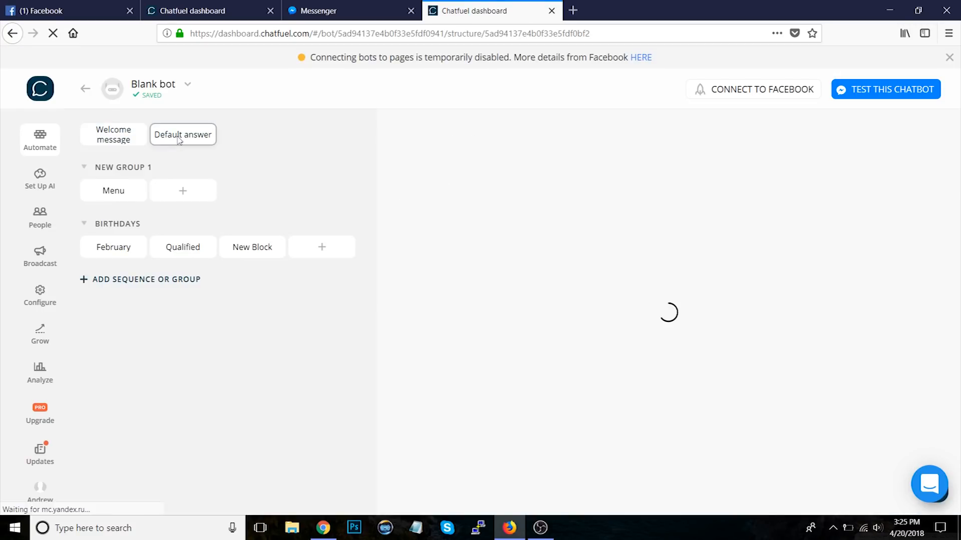
{"action": "left_click", "coordinate": [114, 141]}
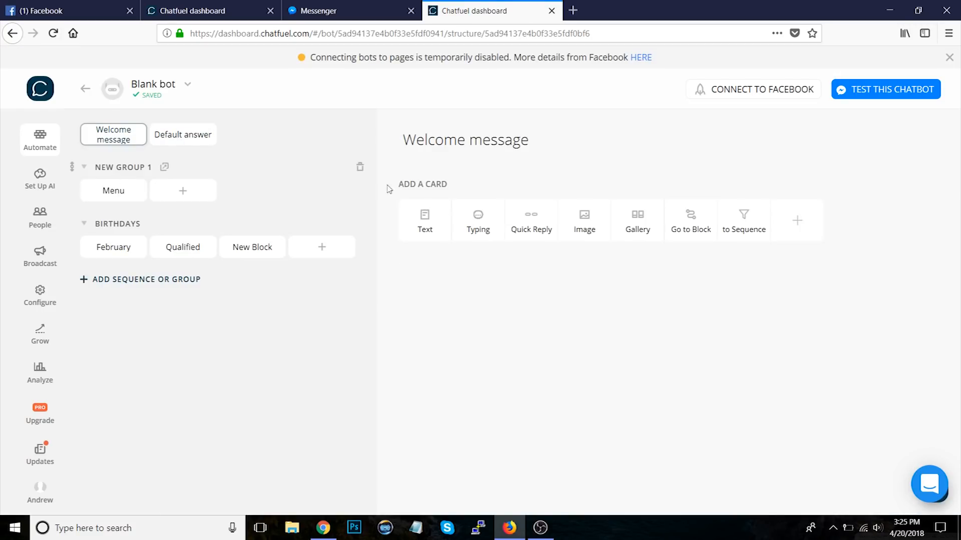
{"action": "left_click", "coordinate": [360, 167]}
{"action": "left_click", "coordinate": [475, 295]}
{"action": "type", "text": "DELETE"}
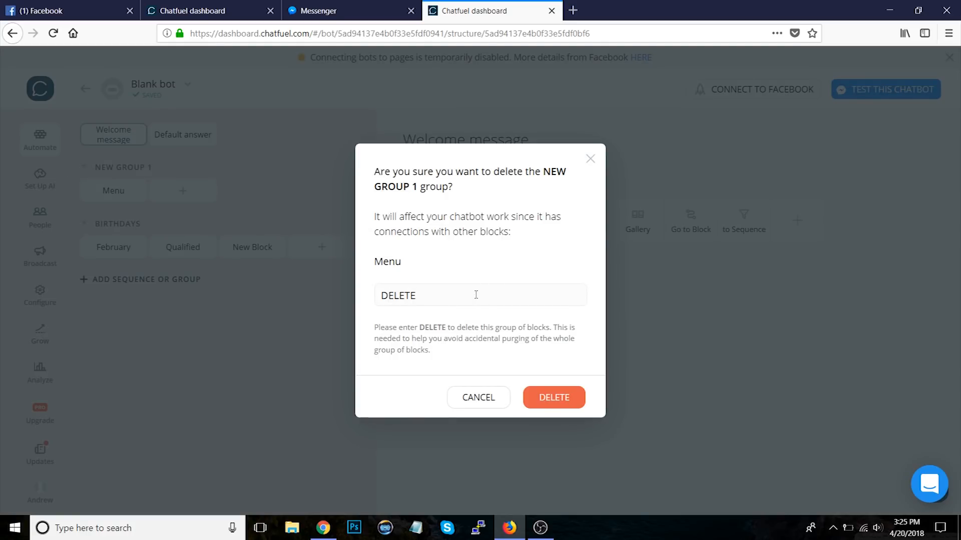
{"action": "left_click", "coordinate": [550, 401]}
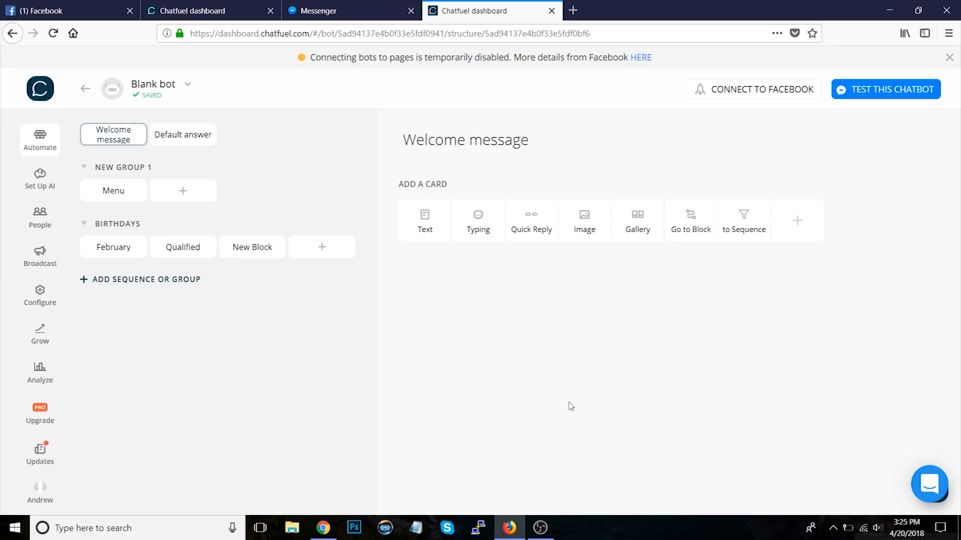
Step: Delete the BIRTHDAYS group, entering DELETE to confirm
{"action": "left_click", "coordinate": [359, 167]}
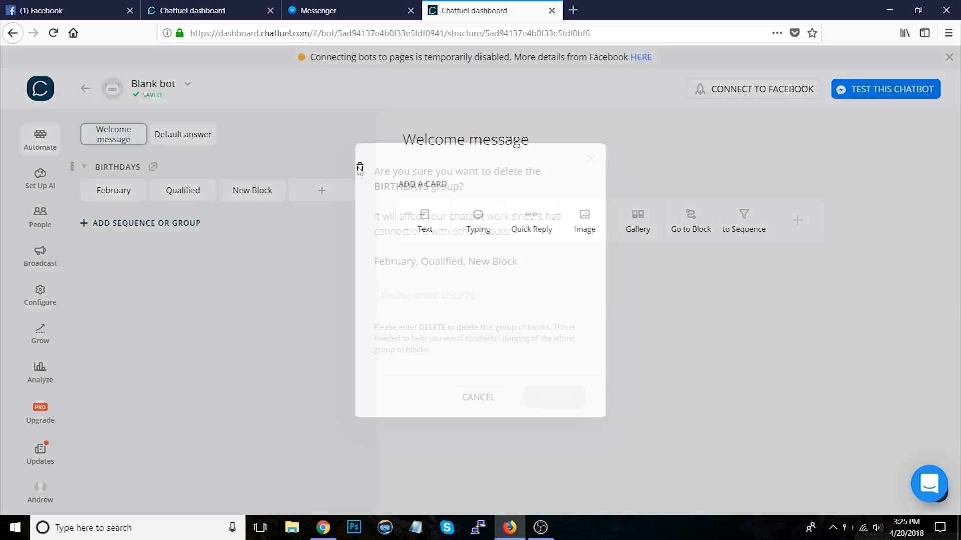
{"action": "type", "text": "DELETE"}
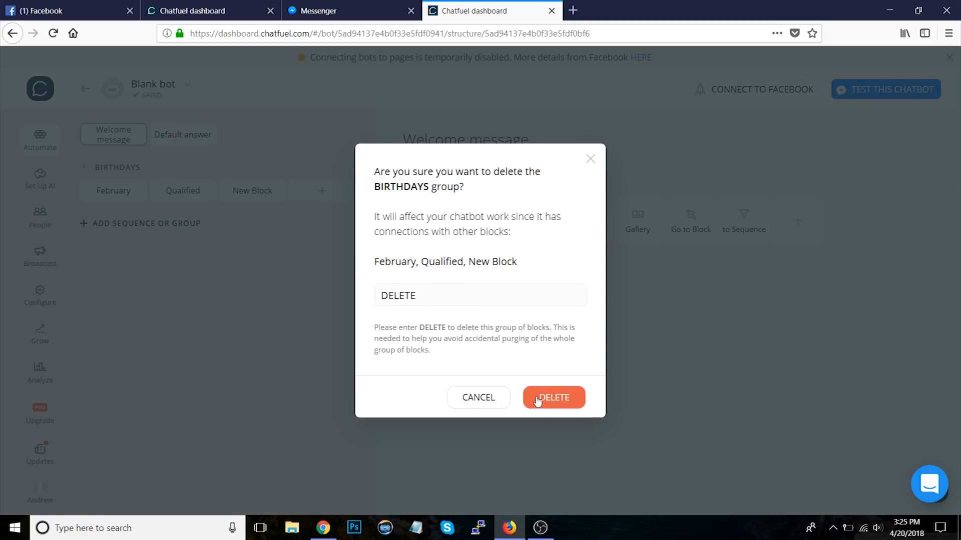
{"action": "left_click", "coordinate": [540, 403]}
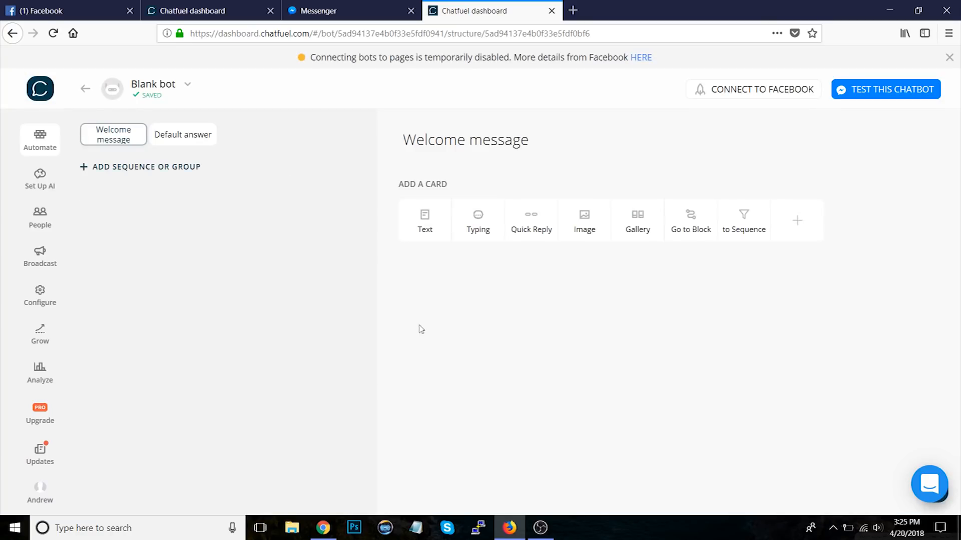
Step: Check the Default answer block and return to the Welcome message block
{"action": "left_click", "coordinate": [183, 134]}
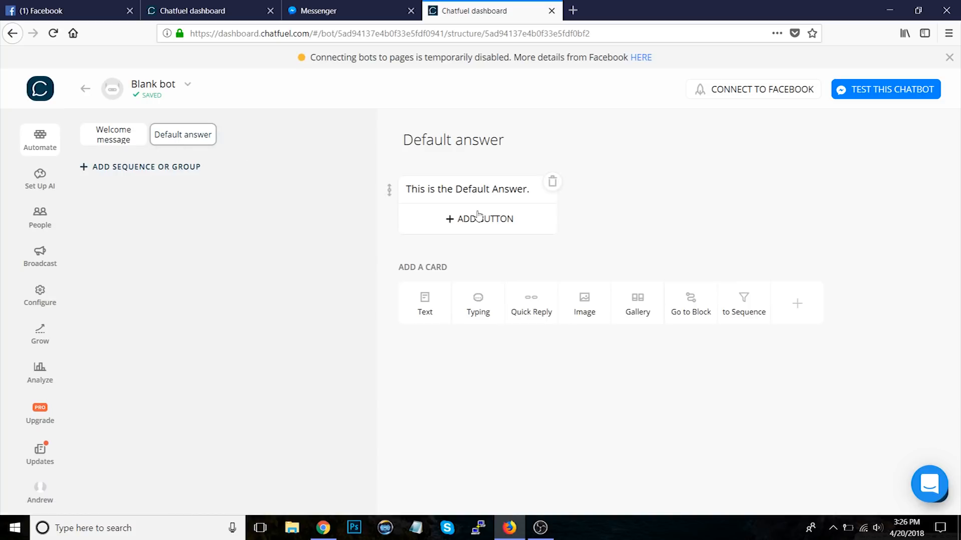
{"action": "left_click", "coordinate": [96, 142]}
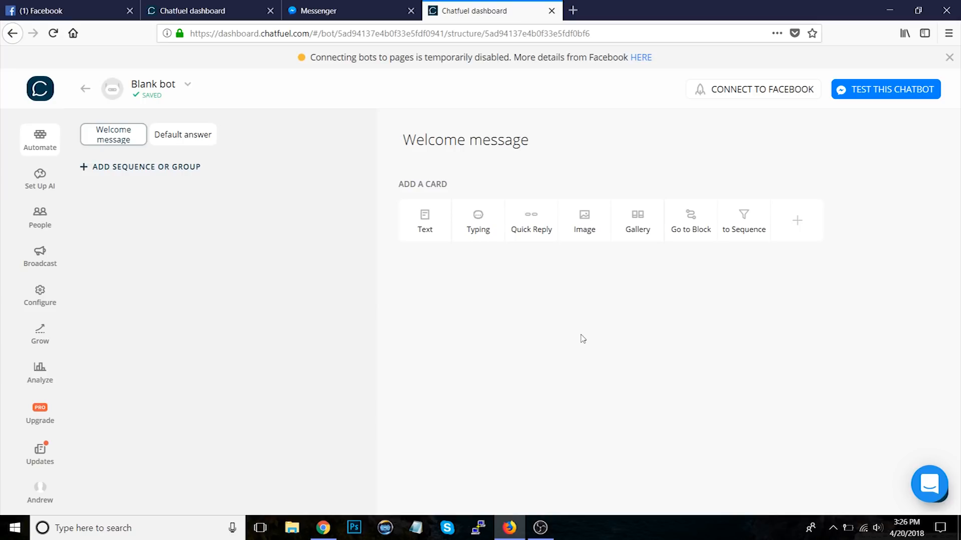
Step: Add a text card to the Welcome message reading "Welcome to ROI Social Media Agency!"
{"action": "left_click", "coordinate": [422, 223]}
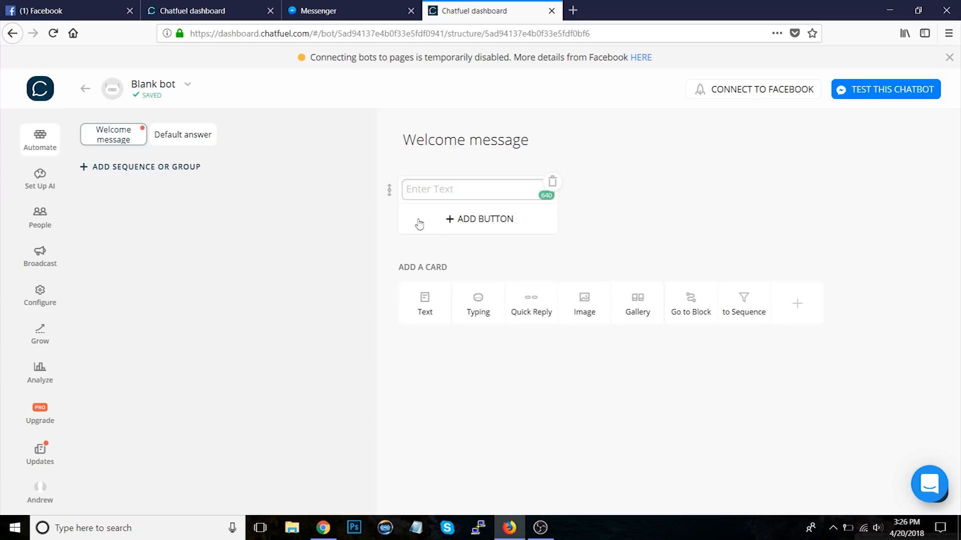
{"action": "type", "text": "Welcome to Facebook Ads Agency"}
{"action": "left_click_drag", "start_coordinate": [464, 189], "coordinate": [593, 247]}
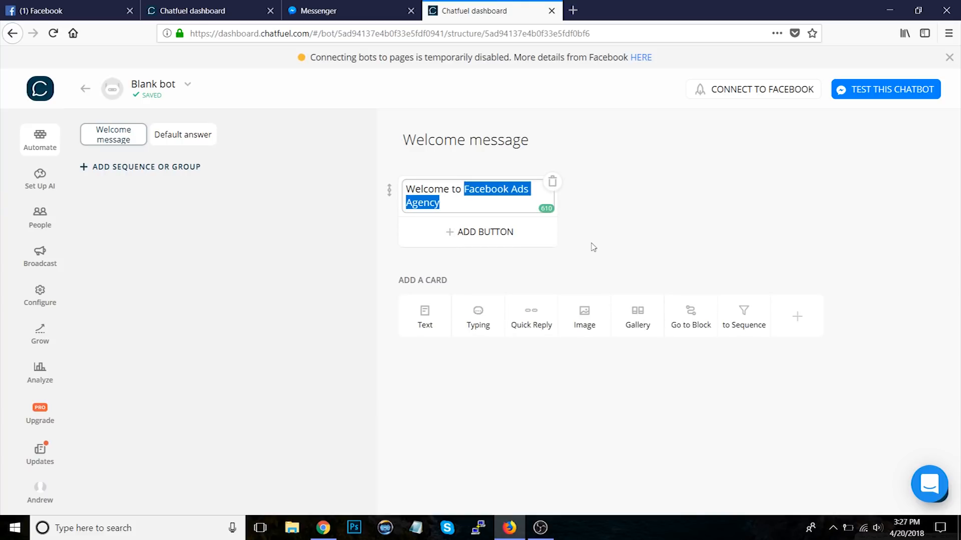
{"action": "type", "text": "ROI R"}
{"action": "key", "text": "BackSpace"}
{"action": "type", "text": "Agency!"}
{"action": "left_click", "coordinate": [483, 189]}
{"action": "type", "text": "Social Media"}
{"action": "left_click", "coordinate": [589, 237]}
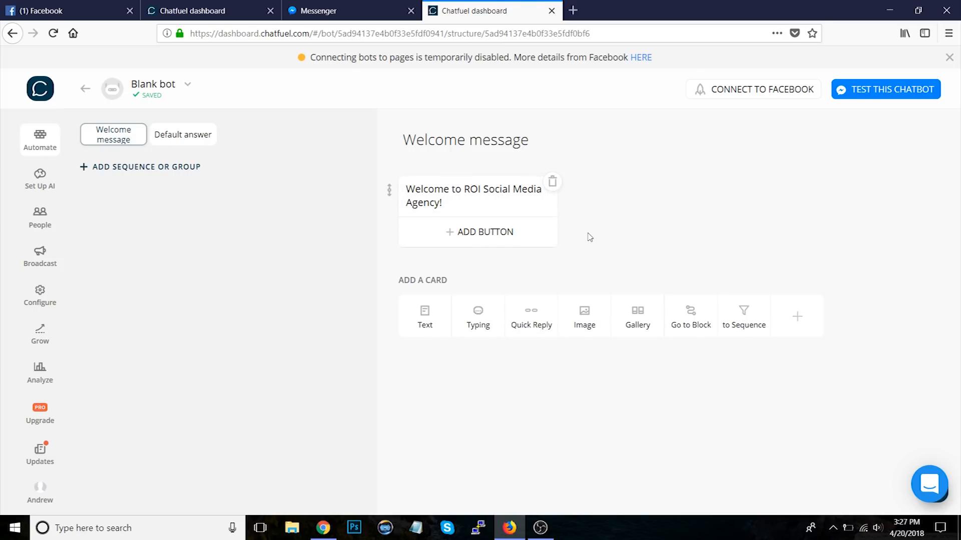
Step: Add a Submit Inquiry button to the welcome text that links to a new LeadGenFlow block
{"action": "left_click", "coordinate": [480, 231]}
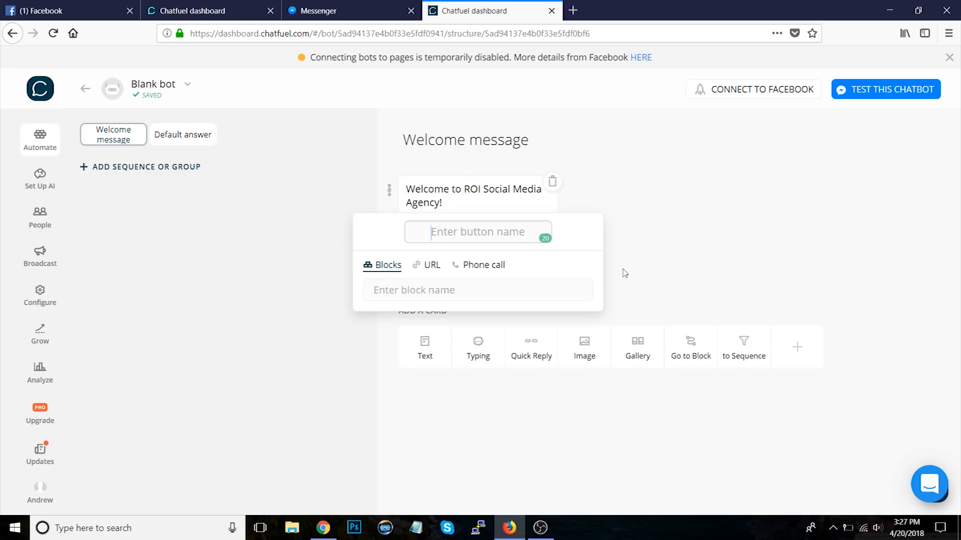
{"action": "type", "text": "Submit Inquiry"}
{"action": "left_click", "coordinate": [391, 291]}
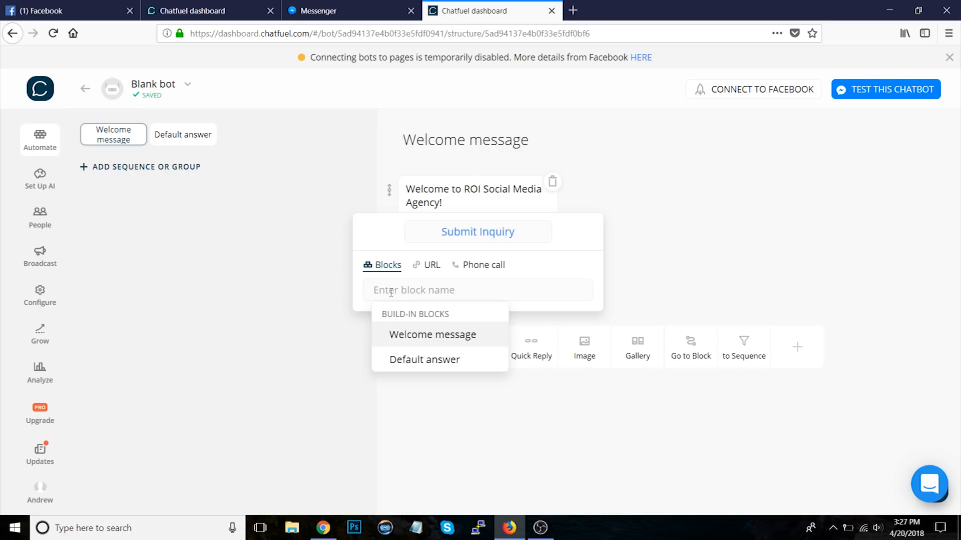
{"action": "type", "text": "LeadGenf"}
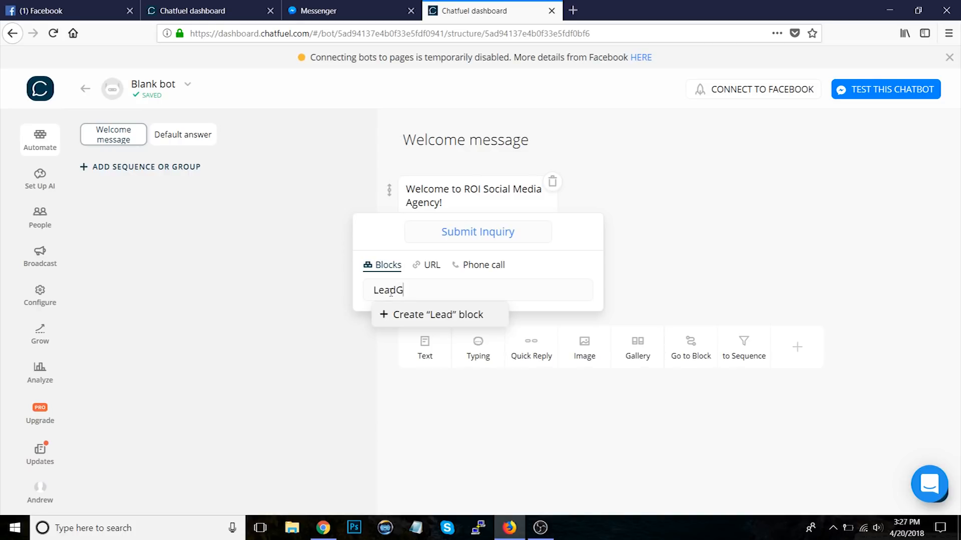
{"action": "key", "text": "BackSpace"}
{"action": "key", "text": "BackSpace"}
{"action": "key", "text": "BackSpace"}
{"action": "type", "text": "enFlow"}
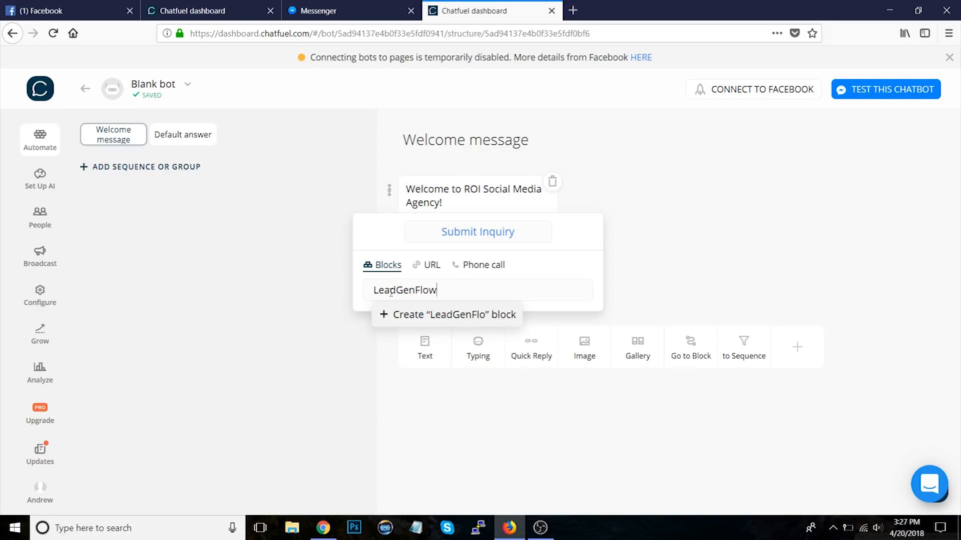
{"action": "left_click", "coordinate": [425, 314]}
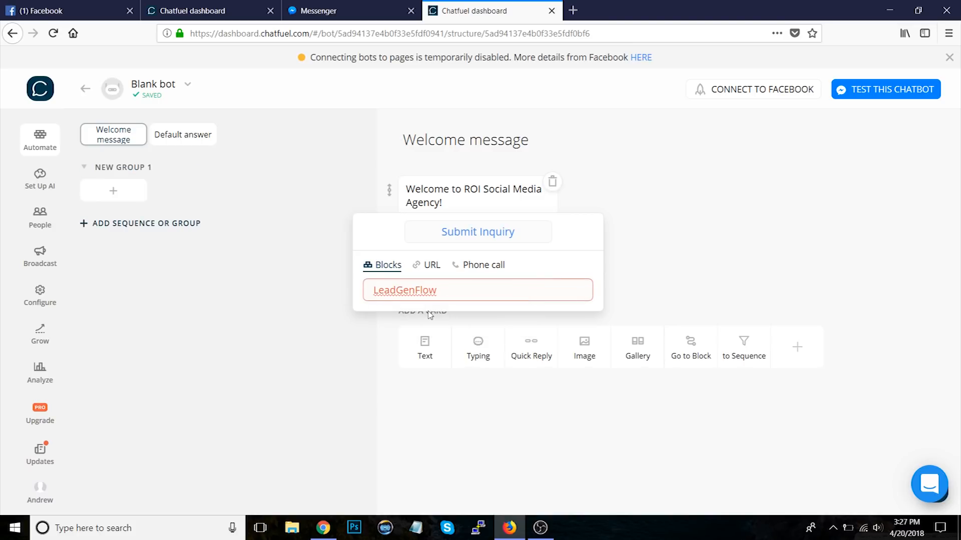
{"action": "left_click", "coordinate": [638, 268]}
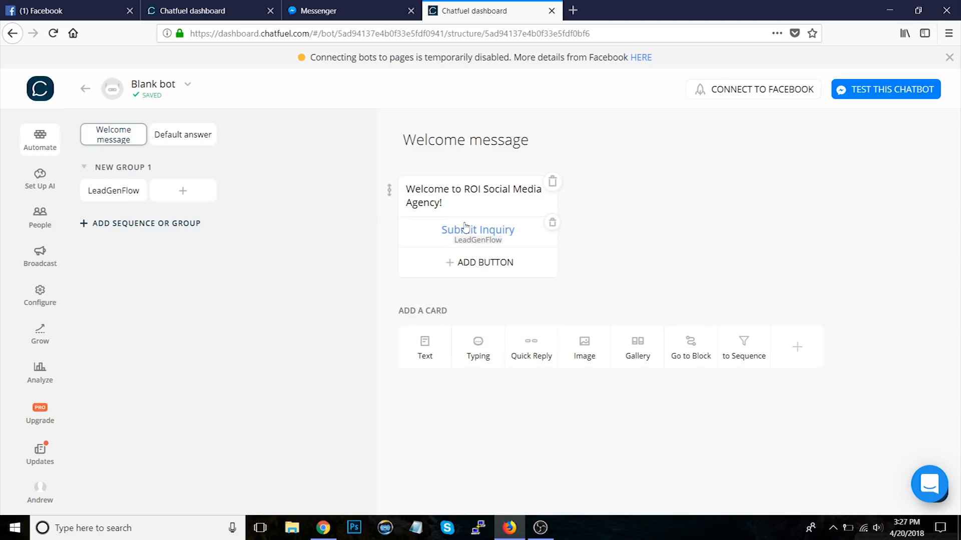
Step: Open the LeadGenFlow block and rename it Lead Gen Flow
{"action": "left_click", "coordinate": [94, 204]}
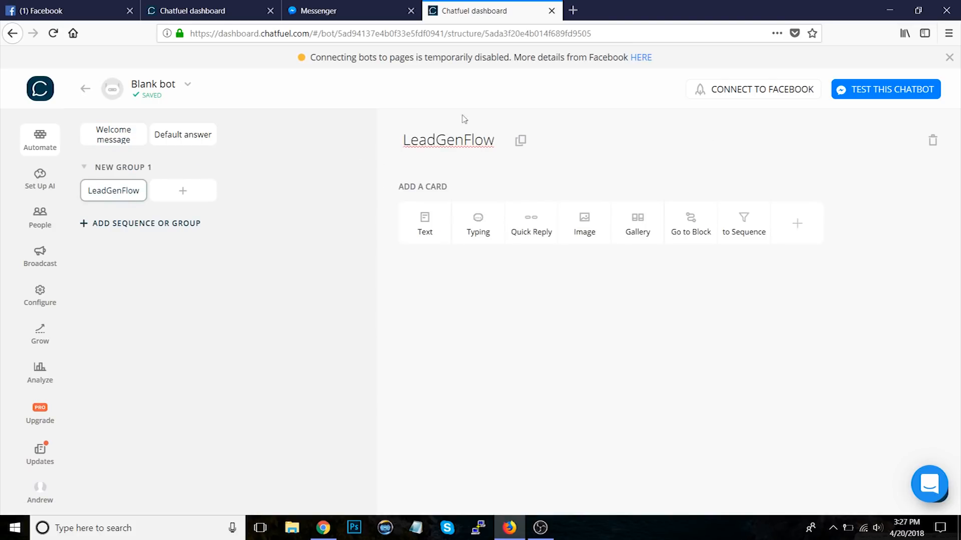
{"action": "left_click", "coordinate": [439, 134]}
{"action": "key", "text": "Right"}
{"action": "key", "text": "Right"}
{"action": "key", "text": "Right"}
{"action": "key", "text": "Right"}
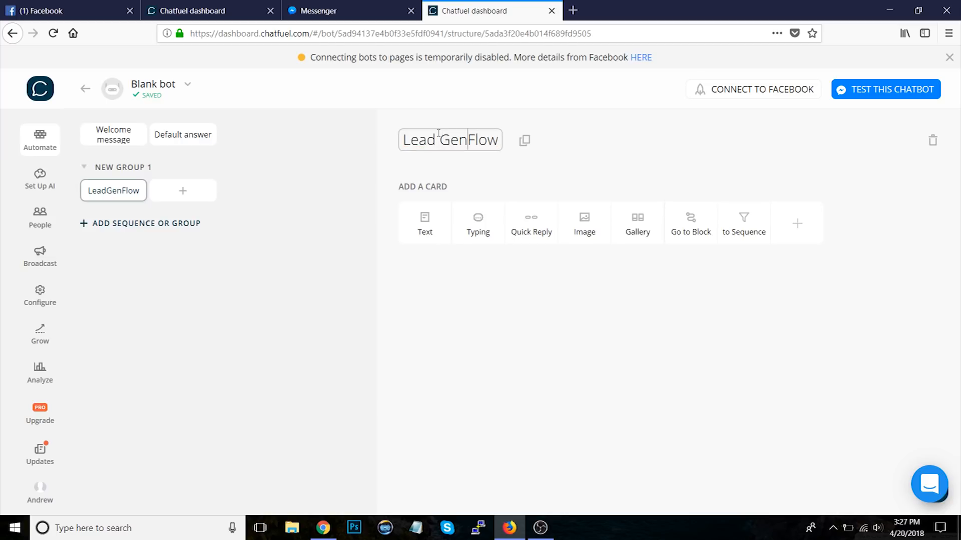
{"action": "key", "text": "BackSpace"}
{"action": "key", "text": "BackSpace"}
{"action": "type", "text": "F"}
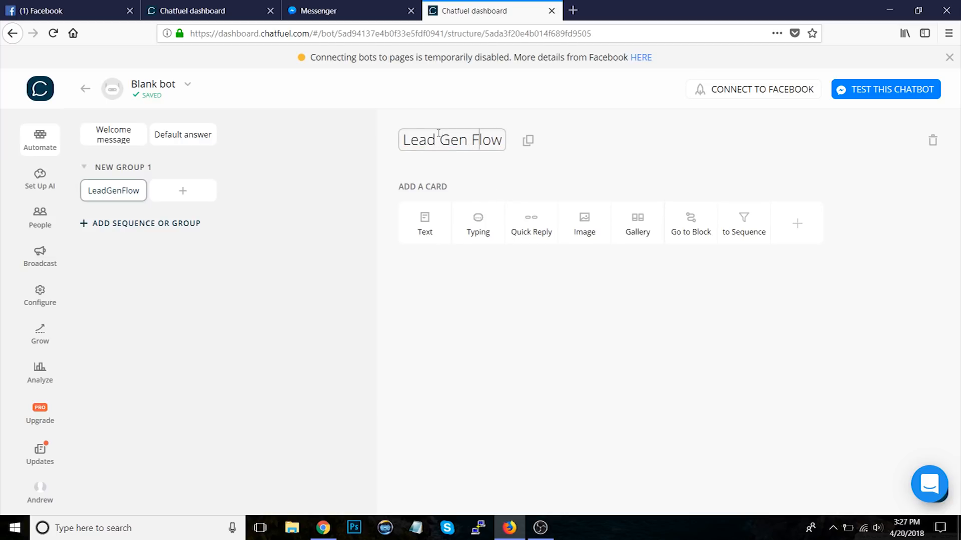
{"action": "left_click", "coordinate": [605, 368]}
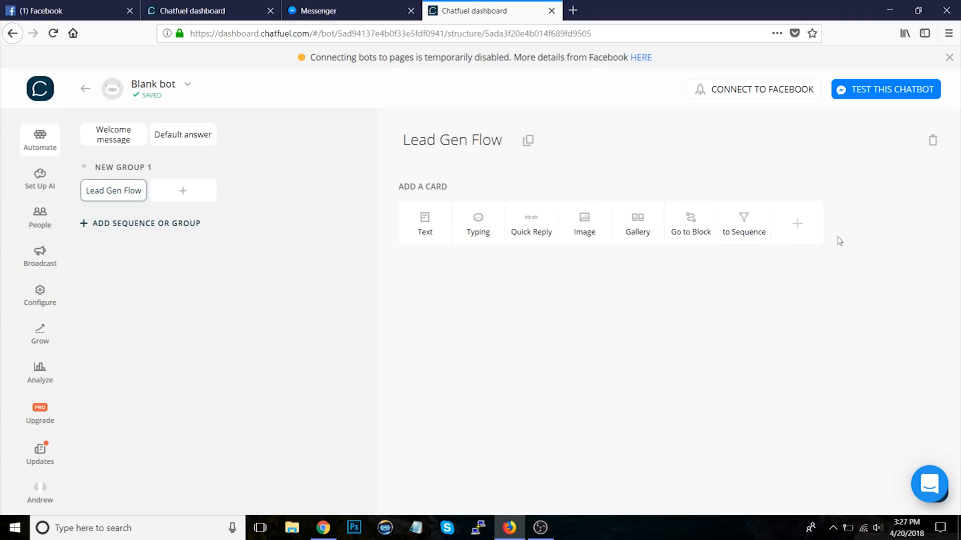
Step: Add a User input plugin asking "What's your website?" and saving the answer to the website attribute
{"action": "left_click", "coordinate": [796, 225]}
{"action": "left_click", "coordinate": [438, 148]}
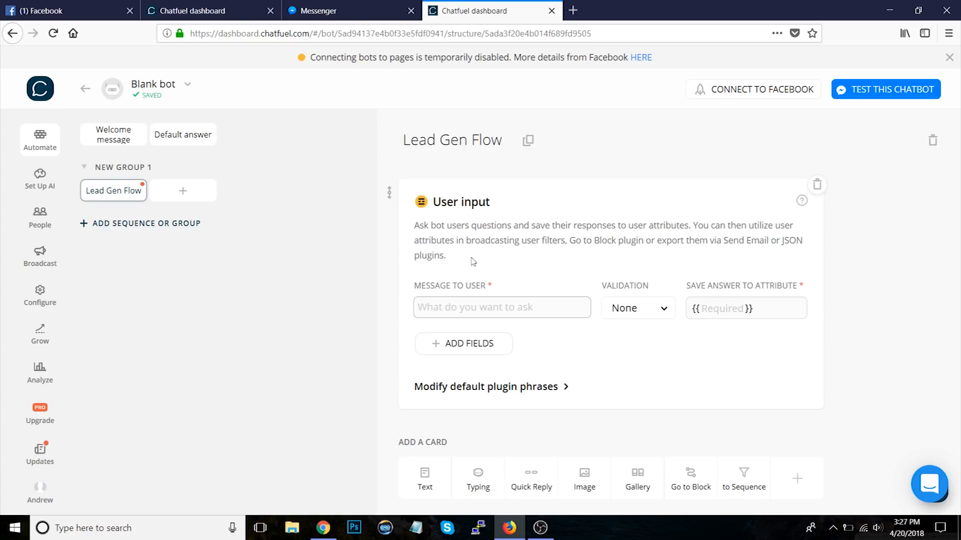
{"action": "left_click", "coordinate": [508, 313]}
{"action": "type", "text": "What's your website?"}
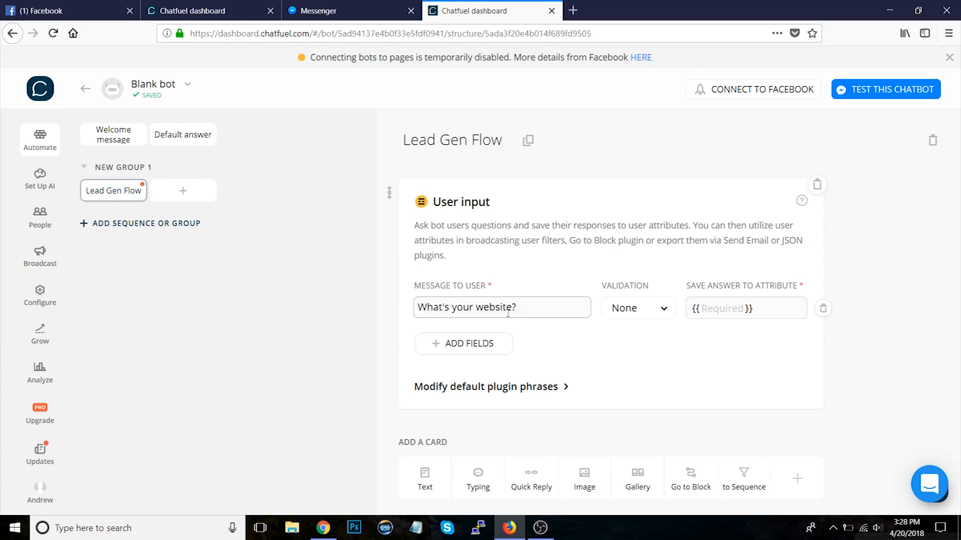
{"action": "left_click", "coordinate": [734, 309]}
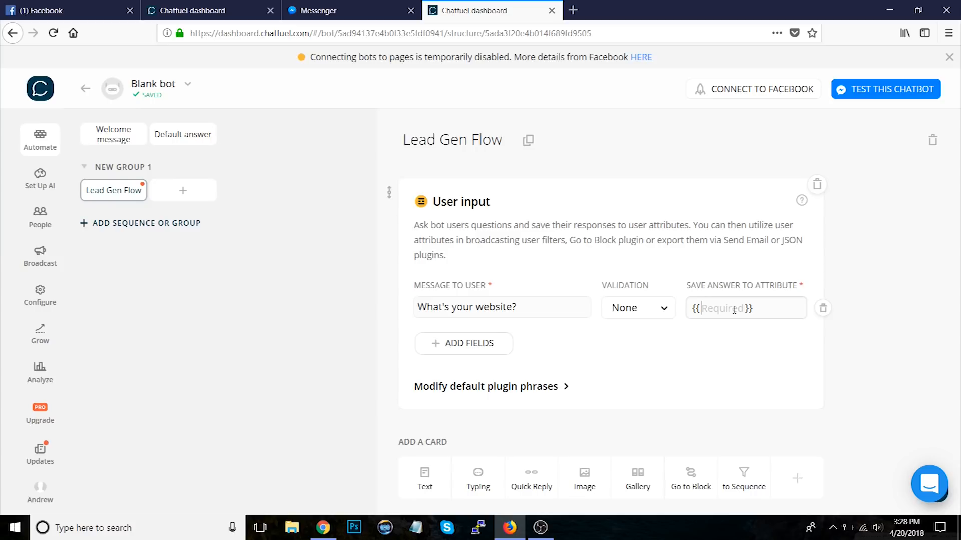
{"action": "type", "text": "website"}
{"action": "key", "text": "Return"}
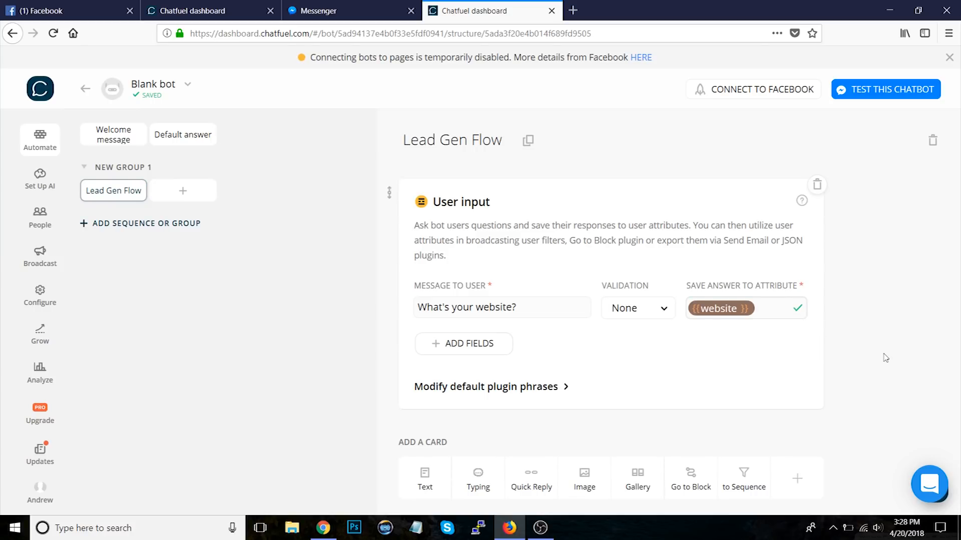
Step: Add a typing card below the user input and set its duration to 0.5 sec
{"action": "left_click", "coordinate": [495, 468]}
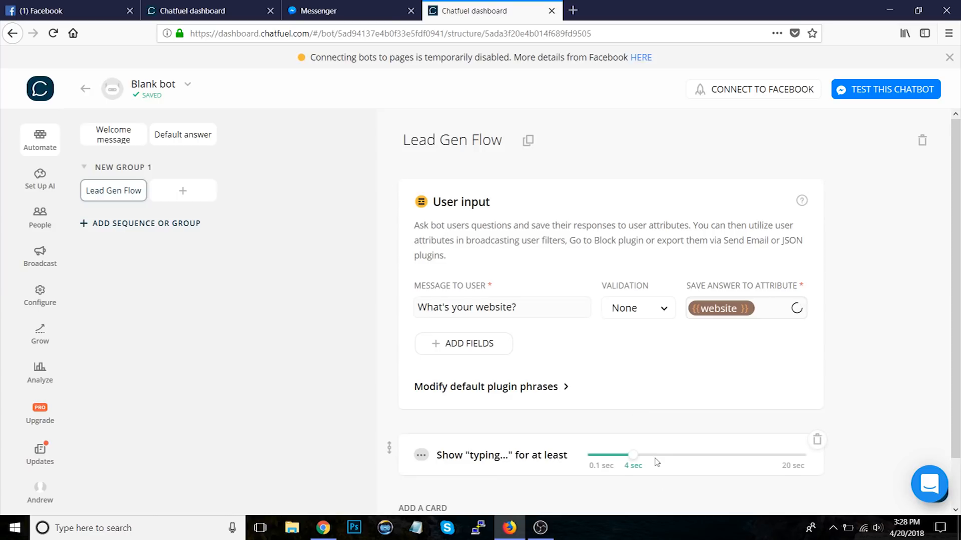
{"action": "left_click", "coordinate": [600, 403]}
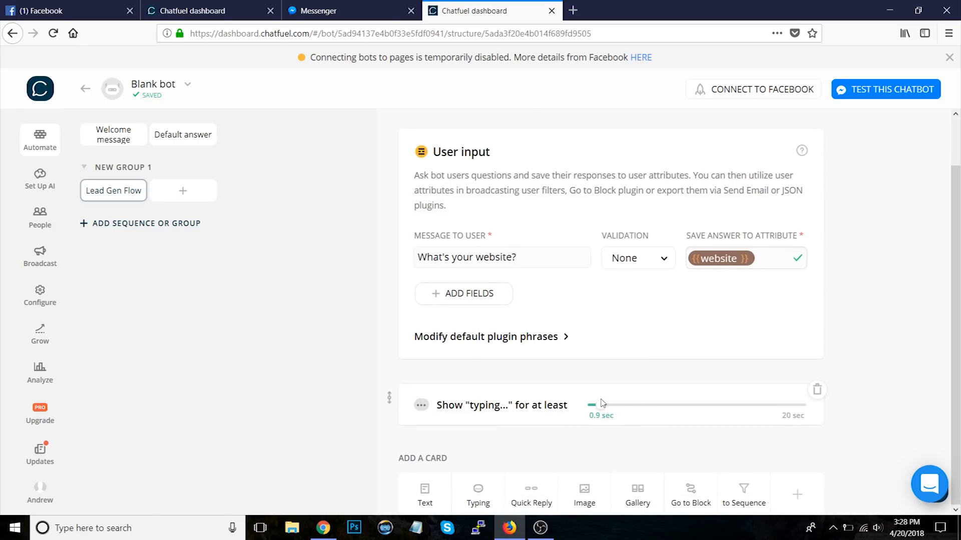
{"action": "left_click_drag", "start_coordinate": [599, 399], "coordinate": [596, 399]}
Step: Add a text card reading "What's your budget?"
{"action": "left_click", "coordinate": [425, 495]}
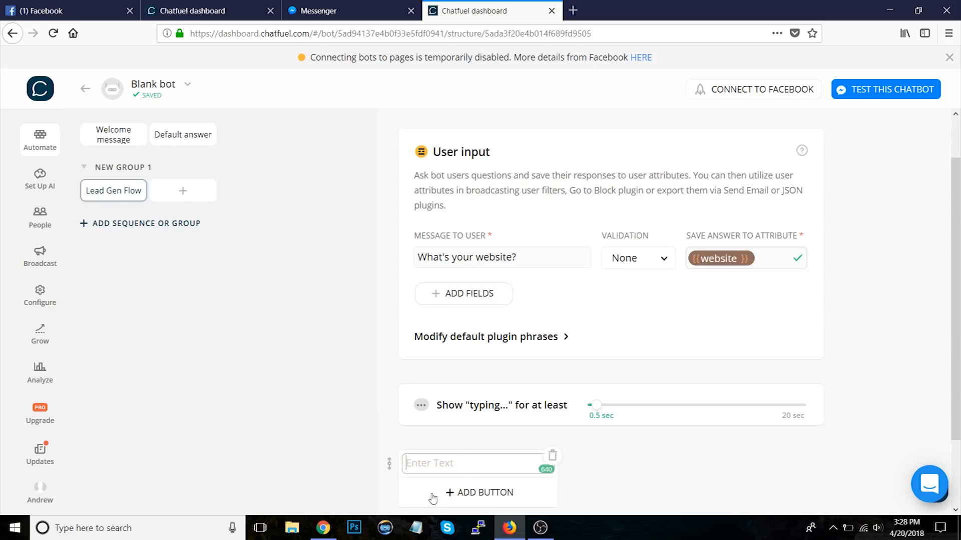
{"action": "scroll", "coordinate": [648, 480], "scroll_direction": "down", "scroll_amount": 2}
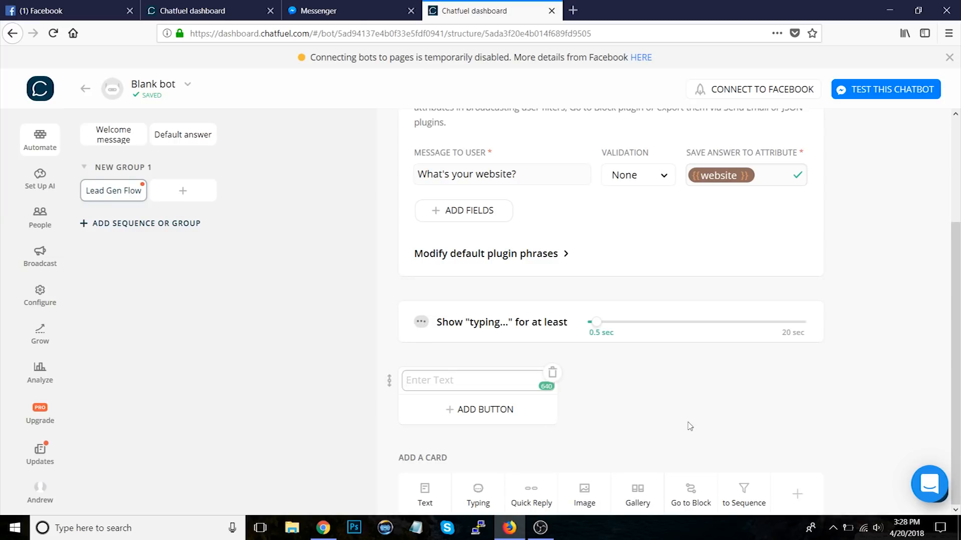
{"action": "type", "text": "What's your budget?"}
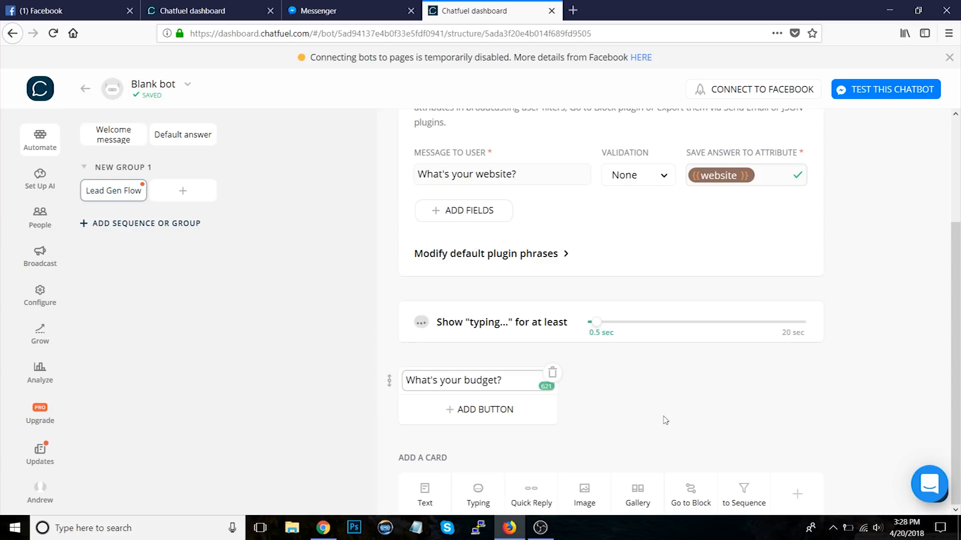
{"action": "left_click", "coordinate": [665, 420]}
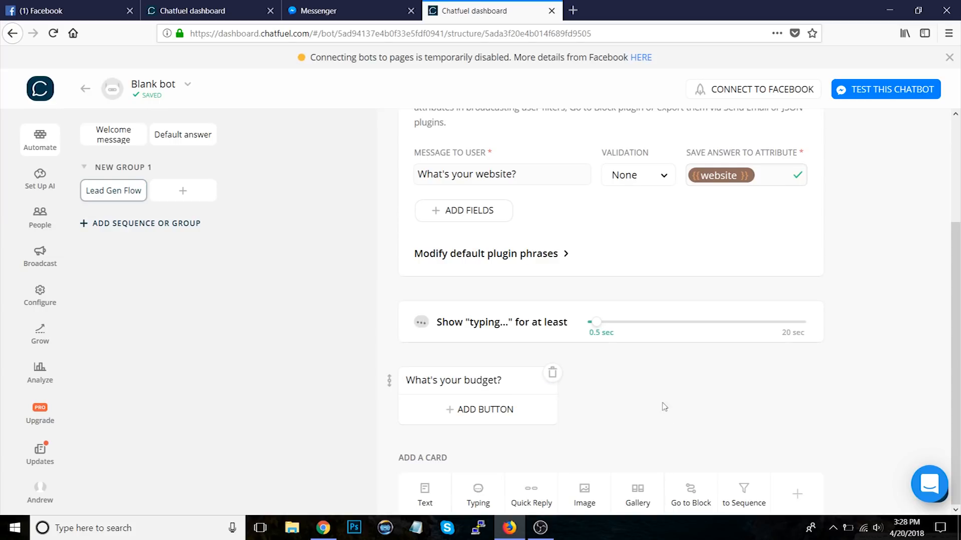
Step: Add a quick reply card under the budget question with a first reply of 1000
{"action": "left_click", "coordinate": [531, 493]}
{"action": "scroll", "coordinate": [853, 396], "scroll_direction": "down", "scroll_amount": 2}
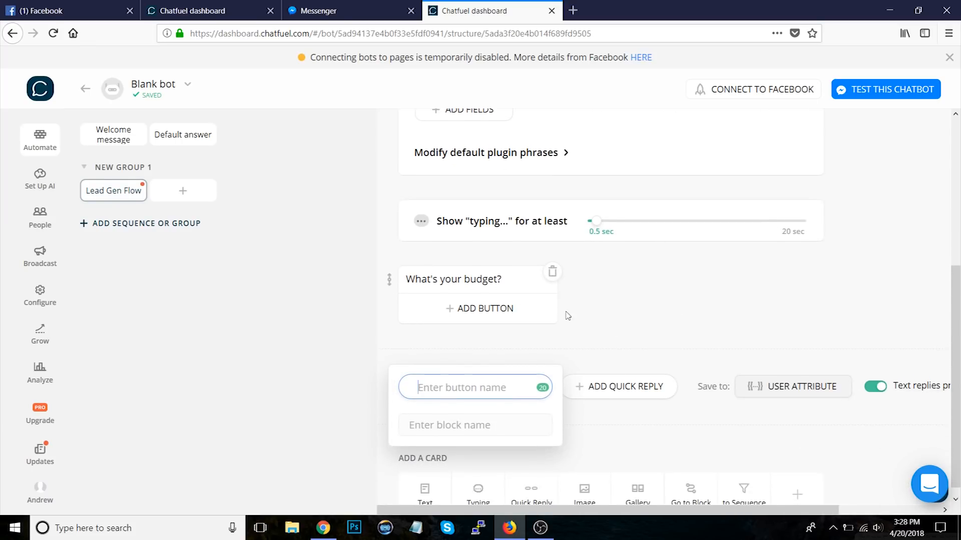
{"action": "left_click", "coordinate": [517, 316]}
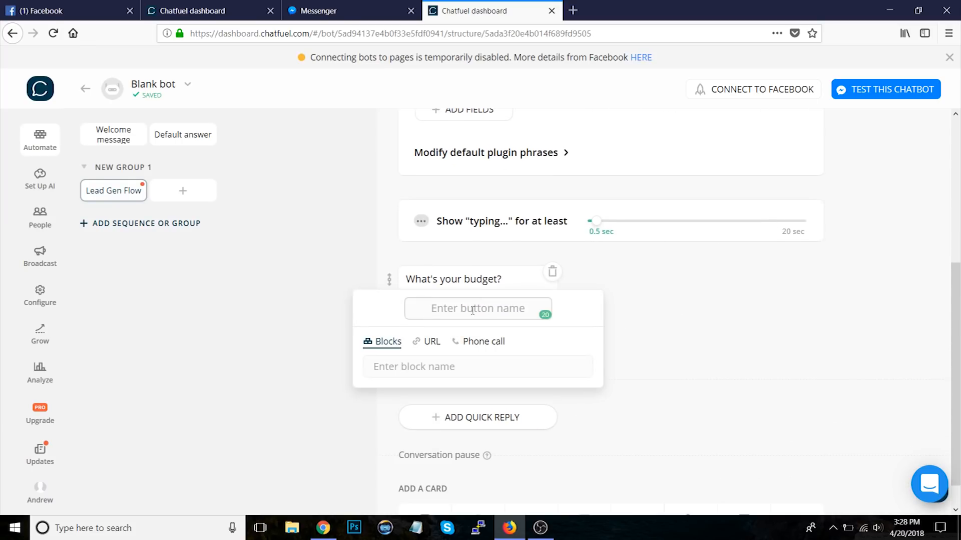
{"action": "left_click", "coordinate": [668, 320]}
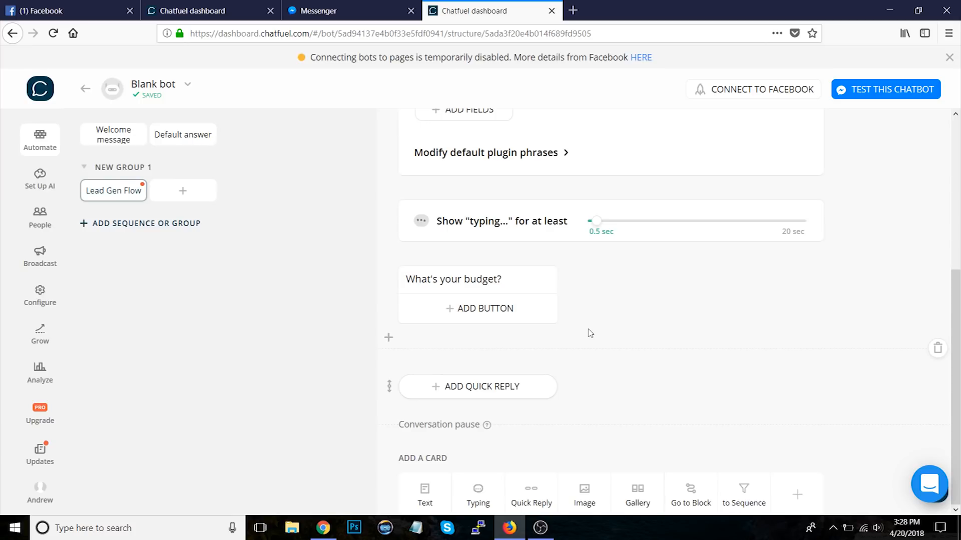
{"action": "left_click", "coordinate": [504, 312]}
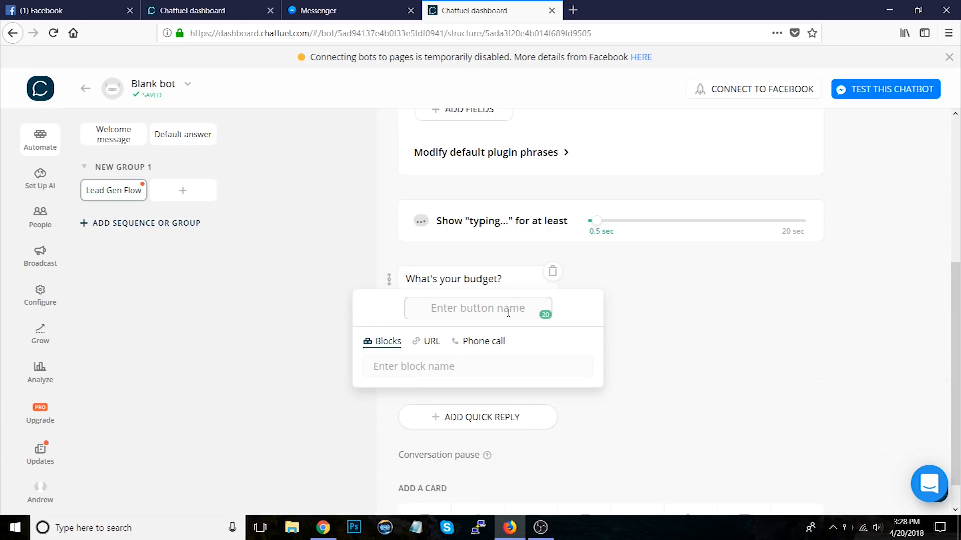
{"action": "left_click", "coordinate": [640, 311]}
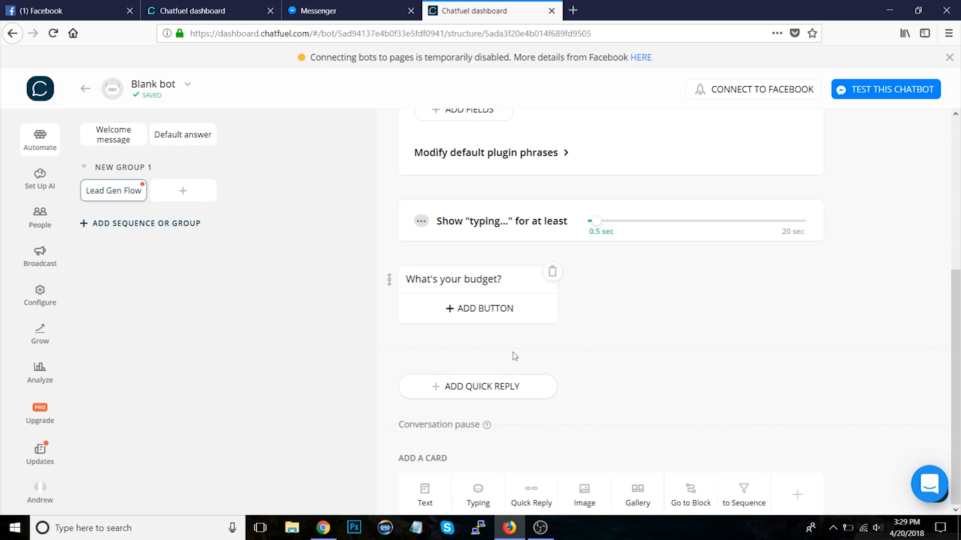
{"action": "left_click", "coordinate": [504, 394]}
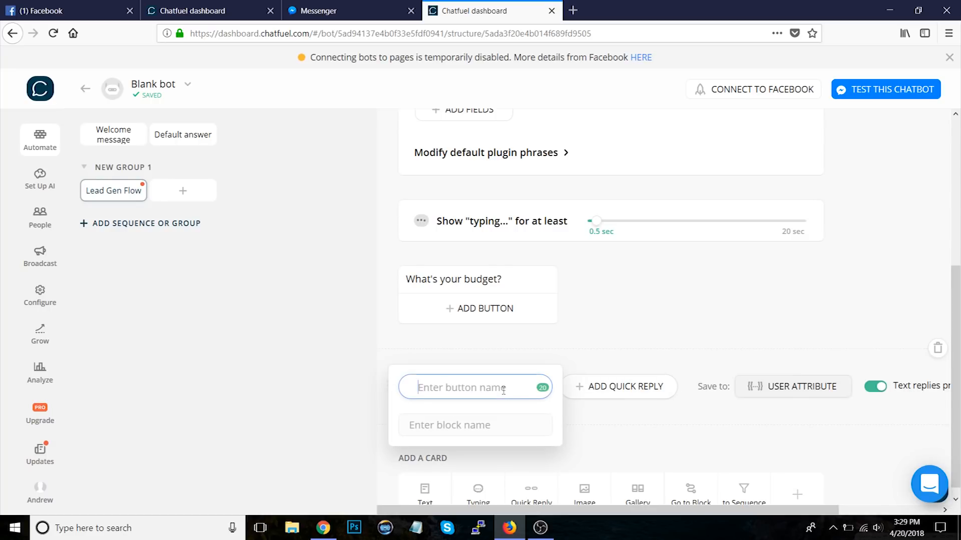
{"action": "type", "text": "1,"}
{"action": "key", "text": "BackSpace"}
{"action": "key", "text": "BackSpace"}
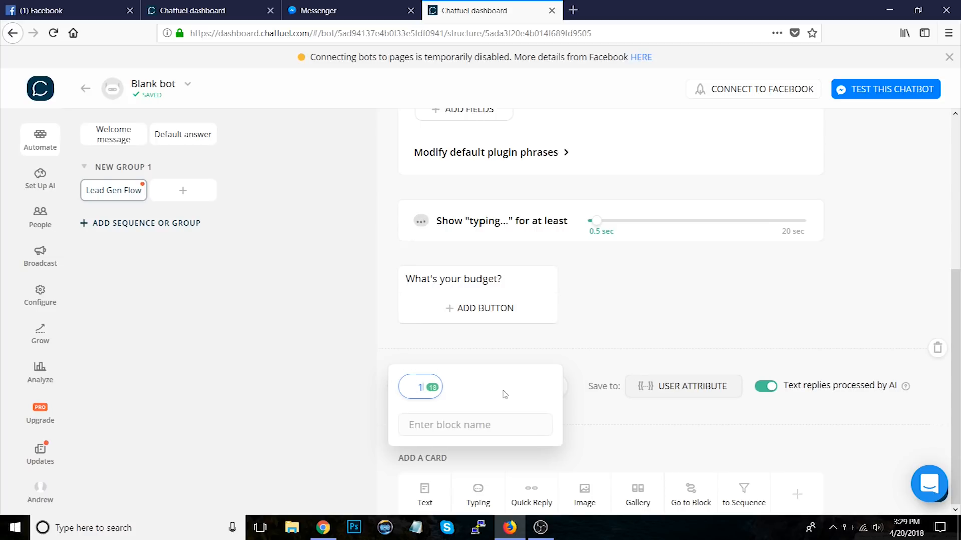
{"action": "type", "text": "1000"}
{"action": "left_click", "coordinate": [672, 298]}
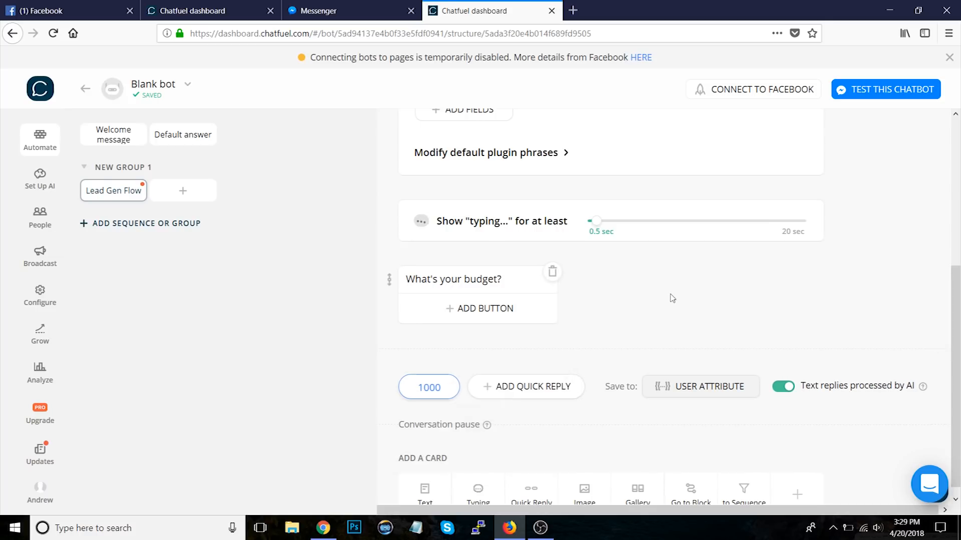
Step: Add three more budget quick replies: 5000, 10000 and 25000
{"action": "left_click", "coordinate": [533, 386]}
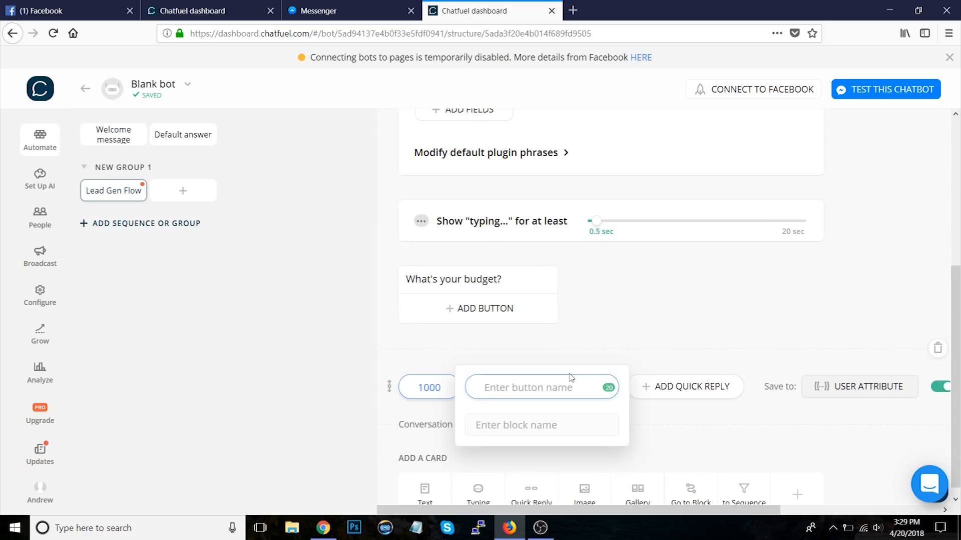
{"action": "type", "text": "5000"}
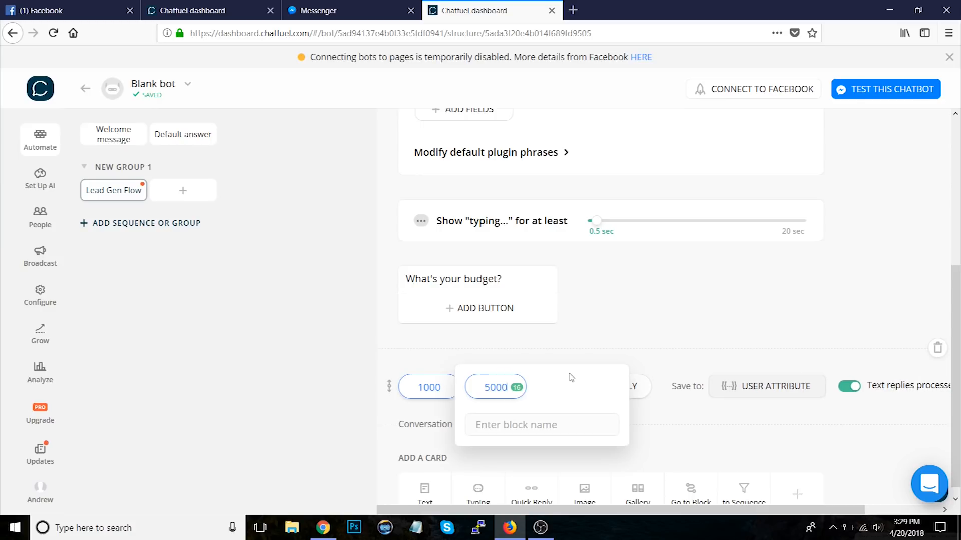
{"action": "left_click", "coordinate": [622, 340]}
{"action": "left_click", "coordinate": [606, 386]}
{"action": "type", "text": "10000"}
{"action": "left_click", "coordinate": [650, 353]}
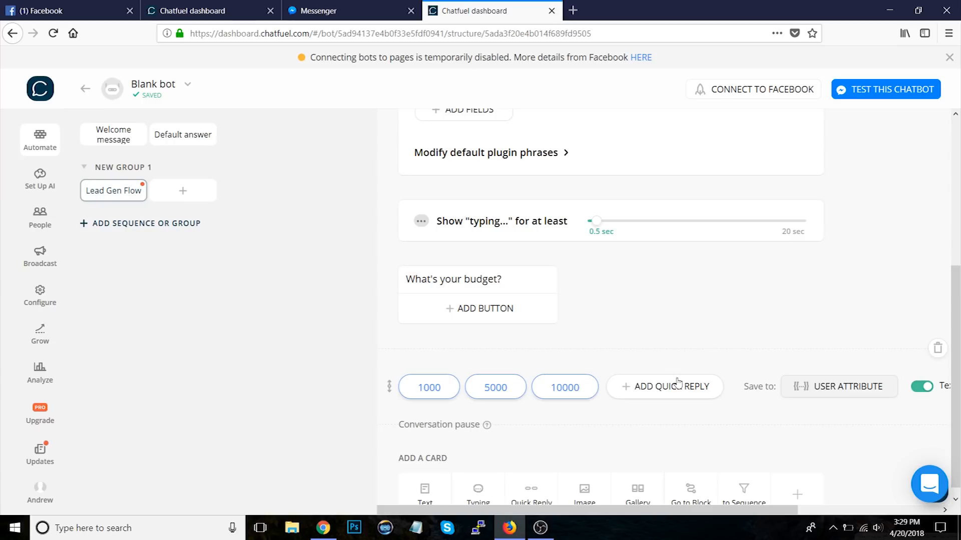
{"action": "left_click", "coordinate": [678, 383]}
{"action": "type", "text": "25000"}
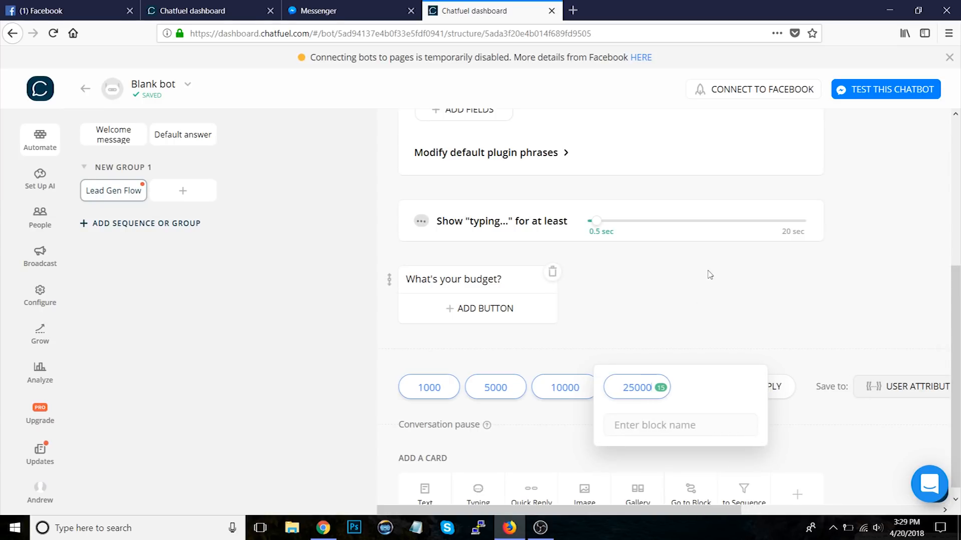
{"action": "left_click", "coordinate": [705, 304]}
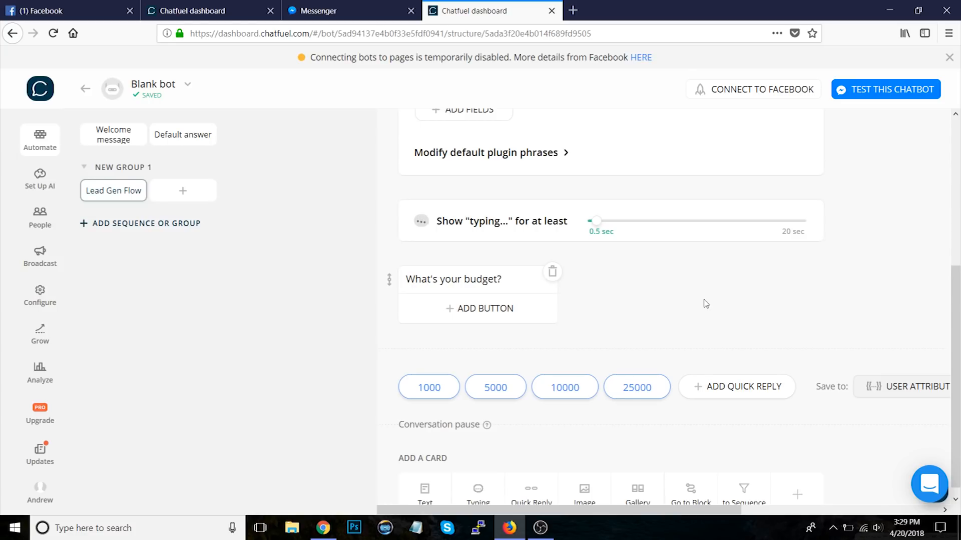
Step: Add a User Email plugin below the budget quick replies
{"action": "scroll", "coordinate": [706, 306], "scroll_direction": "up", "scroll_amount": 5}
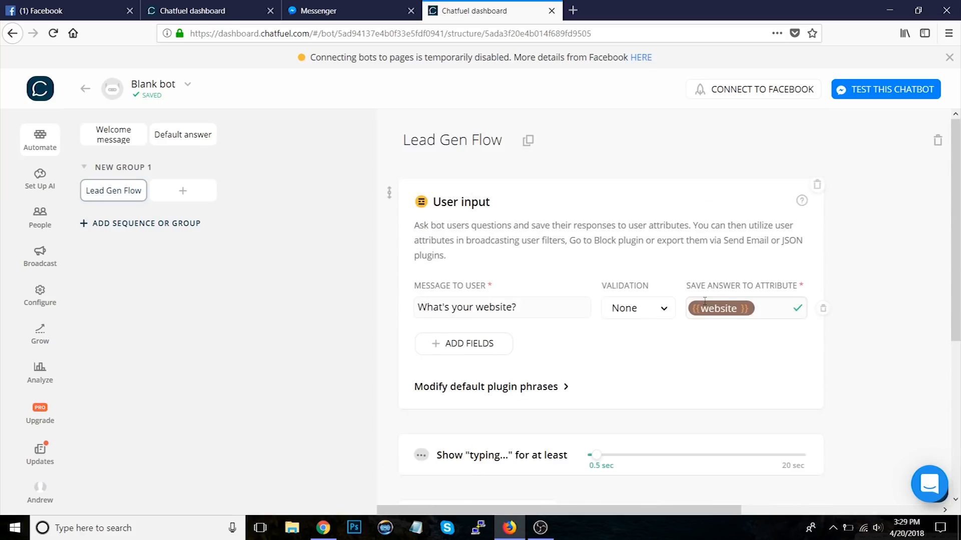
{"action": "scroll", "coordinate": [705, 305], "scroll_direction": "down", "scroll_amount": 5}
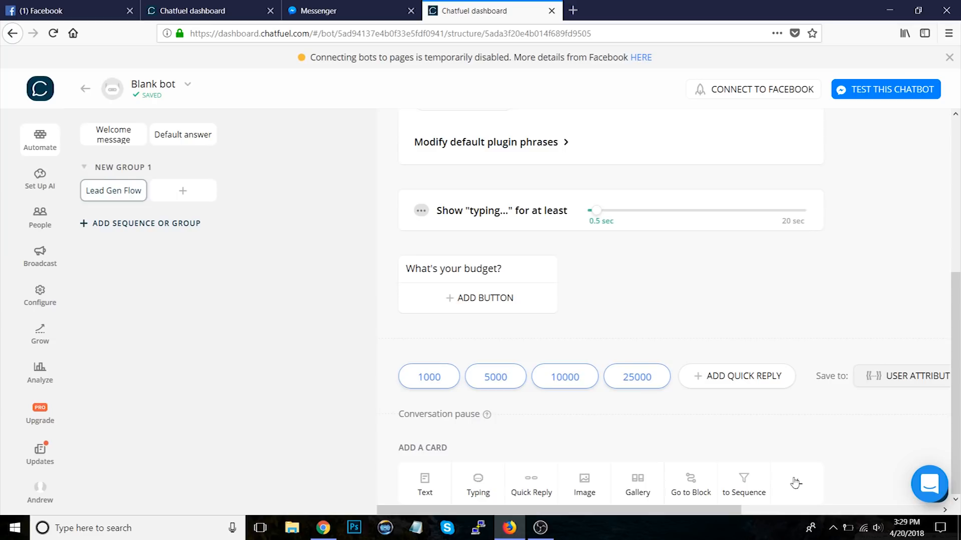
{"action": "scroll", "coordinate": [875, 279], "scroll_direction": "up", "scroll_amount": 3}
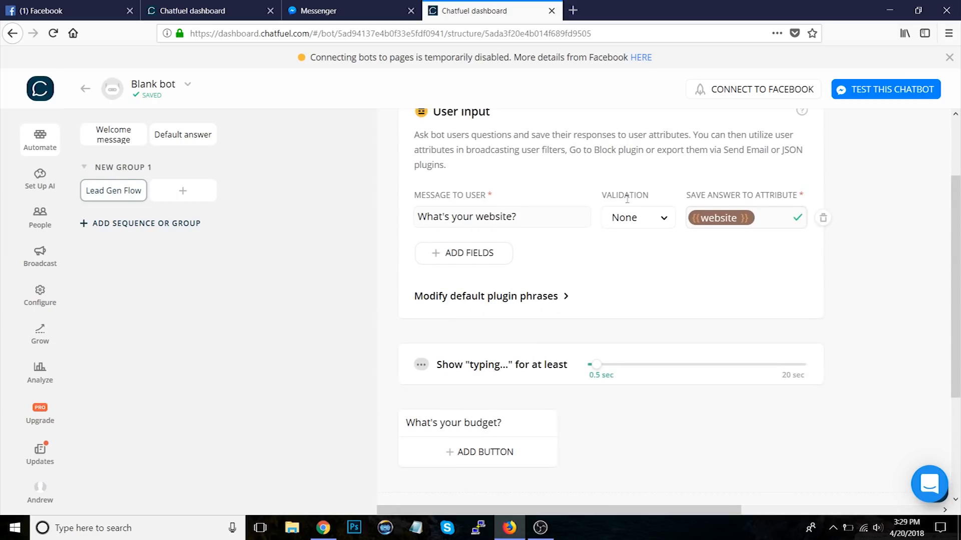
{"action": "scroll", "coordinate": [882, 393], "scroll_direction": "down", "scroll_amount": 3}
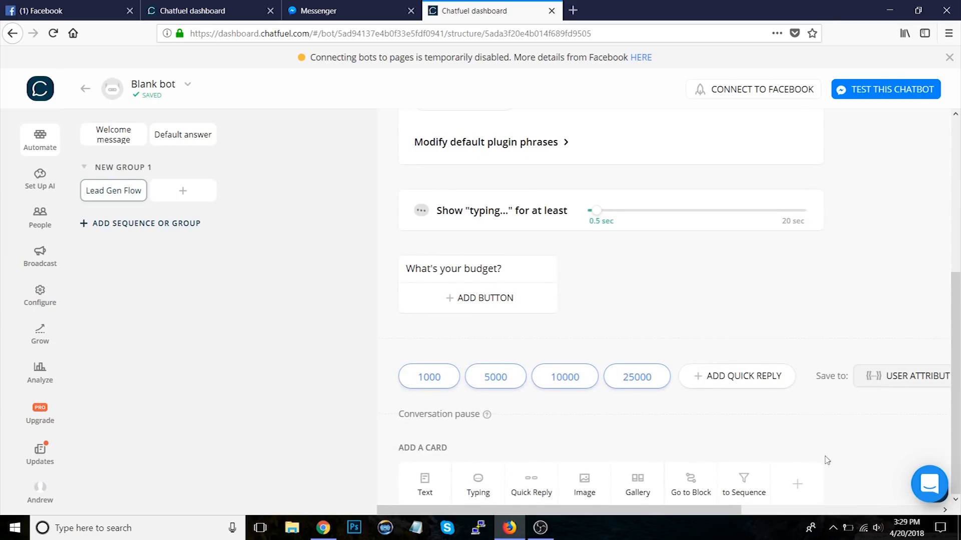
{"action": "left_click", "coordinate": [797, 485]}
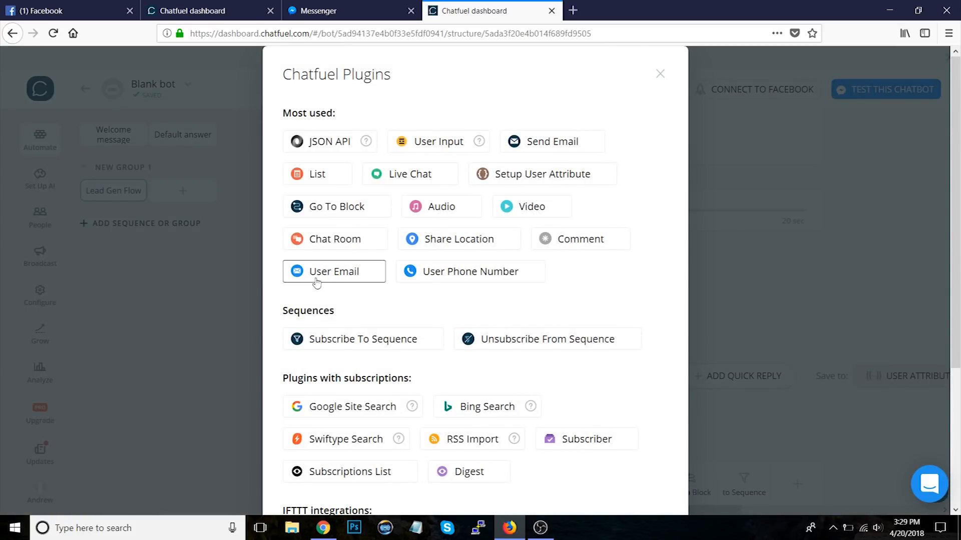
{"action": "left_click", "coordinate": [331, 275]}
{"action": "scroll", "coordinate": [846, 300], "scroll_direction": "down", "scroll_amount": 4}
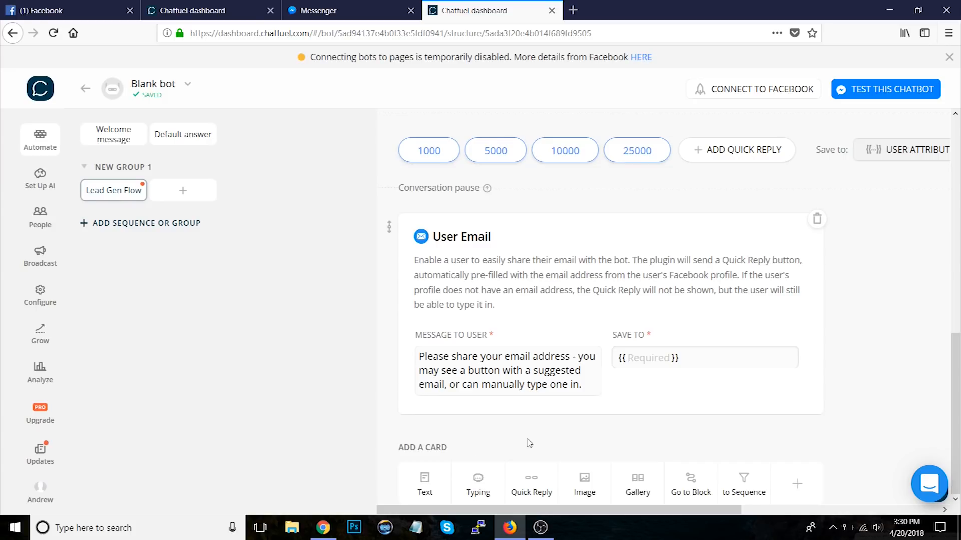
Step: Set the User Email message to "Tap below to enter your email!" and save the answer to the email attribute
{"action": "left_click", "coordinate": [473, 380]}
{"action": "key", "text": "ctrl+a"}
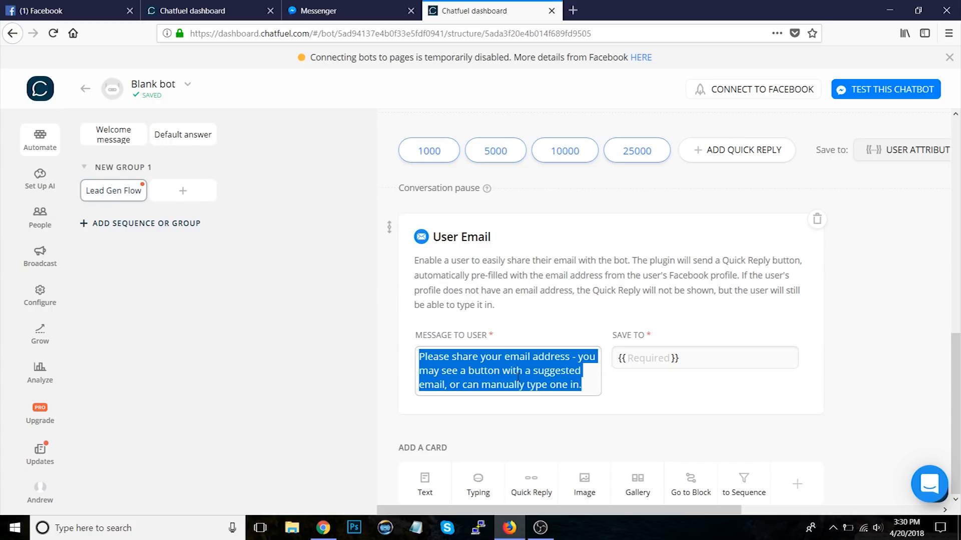
{"action": "type", "text": "Tap below to ent"}
{"action": "key", "text": "BackSpace"}
{"action": "key", "text": "BackSpace"}
{"action": "key", "text": "BackSpace"}
{"action": "type", "text": "enter your email!"}
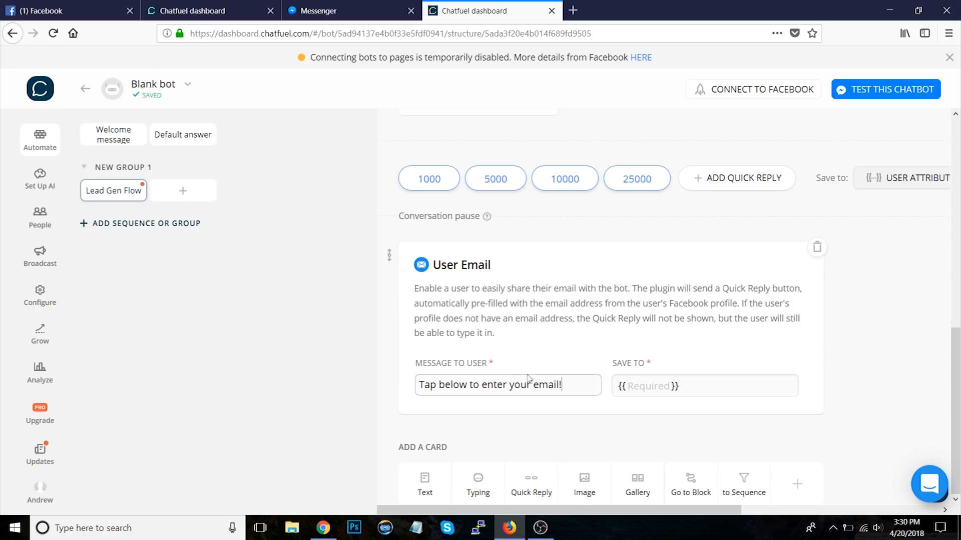
{"action": "left_click", "coordinate": [869, 380]}
{"action": "left_click", "coordinate": [777, 381]}
{"action": "type", "text": "email"}
{"action": "left_click", "coordinate": [859, 371]}
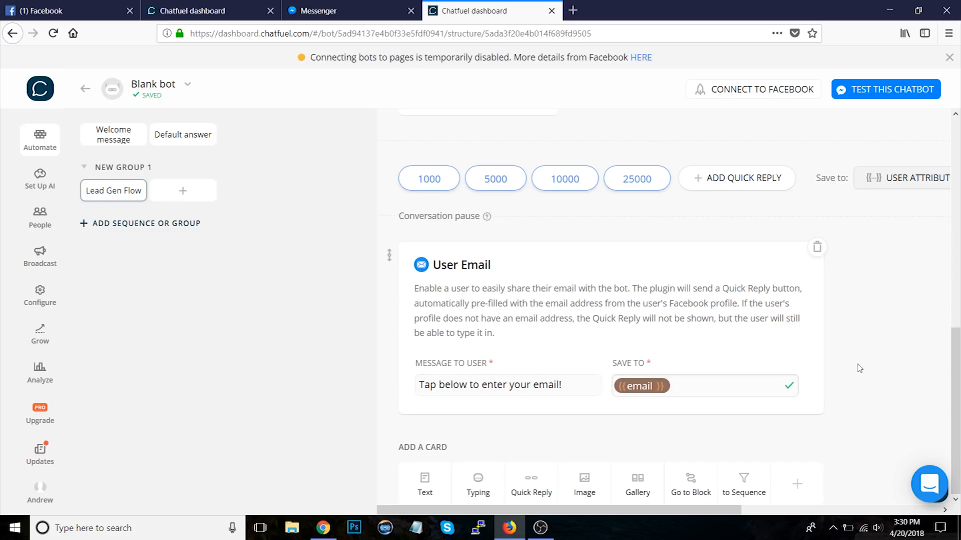
Step: Save the budget quick reply choices to the budget user attribute
{"action": "scroll", "coordinate": [857, 368], "scroll_direction": "up", "scroll_amount": 3}
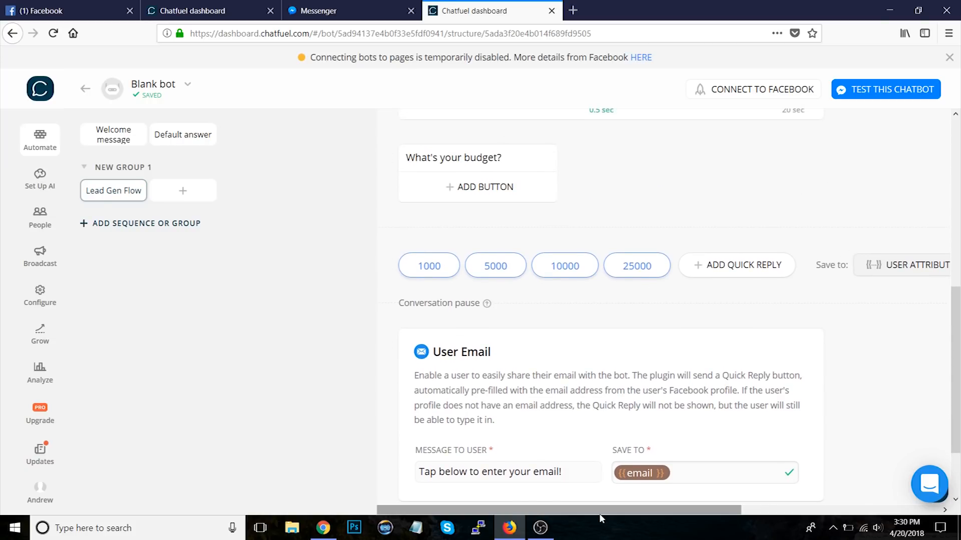
{"action": "scroll", "coordinate": [602, 510], "scroll_direction": "right", "scroll_amount": 1}
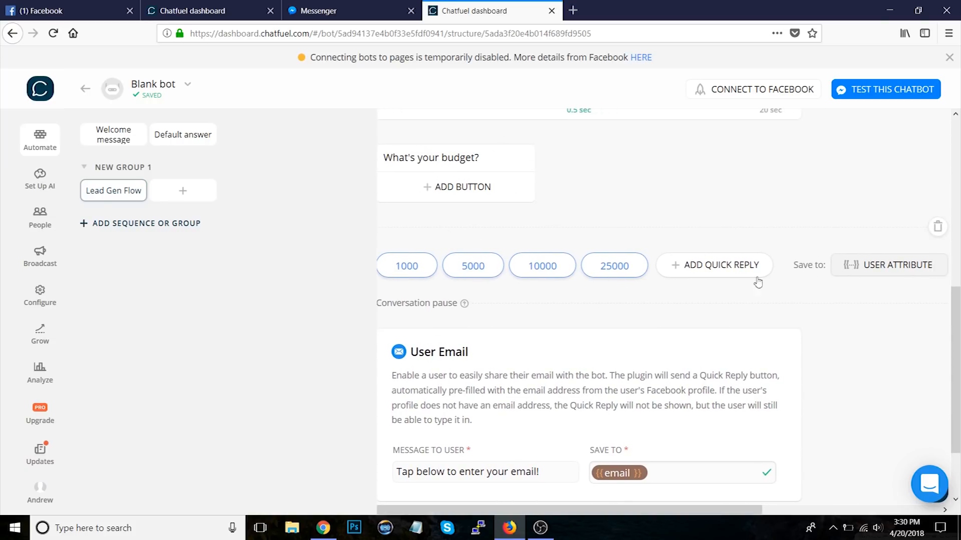
{"action": "left_click", "coordinate": [861, 268]}
{"action": "left_click", "coordinate": [419, 328]}
{"action": "type", "text": "budget"}
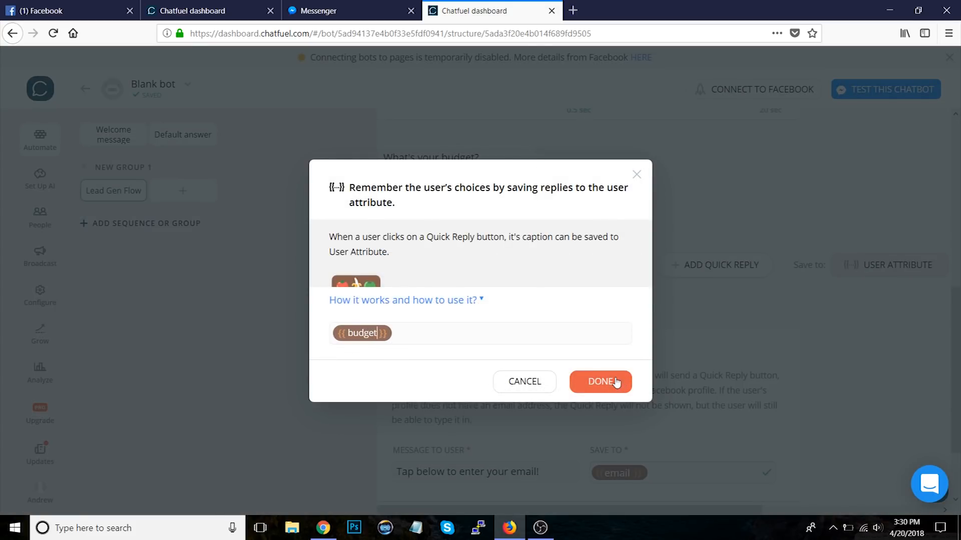
{"action": "left_click", "coordinate": [615, 382]}
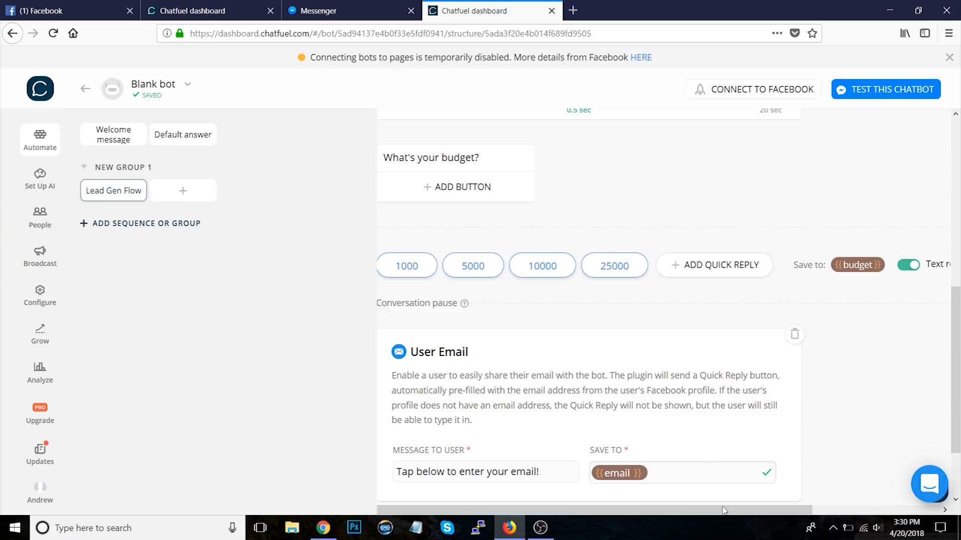
Step: Add a text card at the end of the flow, below the User Email plugin
{"action": "left_click_drag", "start_coordinate": [733, 511], "coordinate": [646, 512]}
{"action": "scroll", "coordinate": [959, 376], "scroll_direction": "up", "scroll_amount": 6}
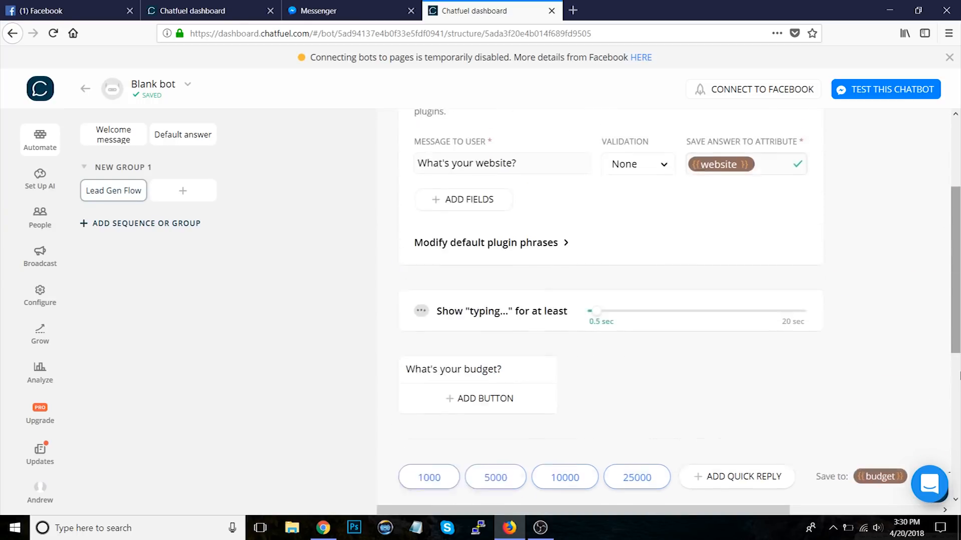
{"action": "scroll", "coordinate": [959, 376], "scroll_direction": "down", "scroll_amount": 6}
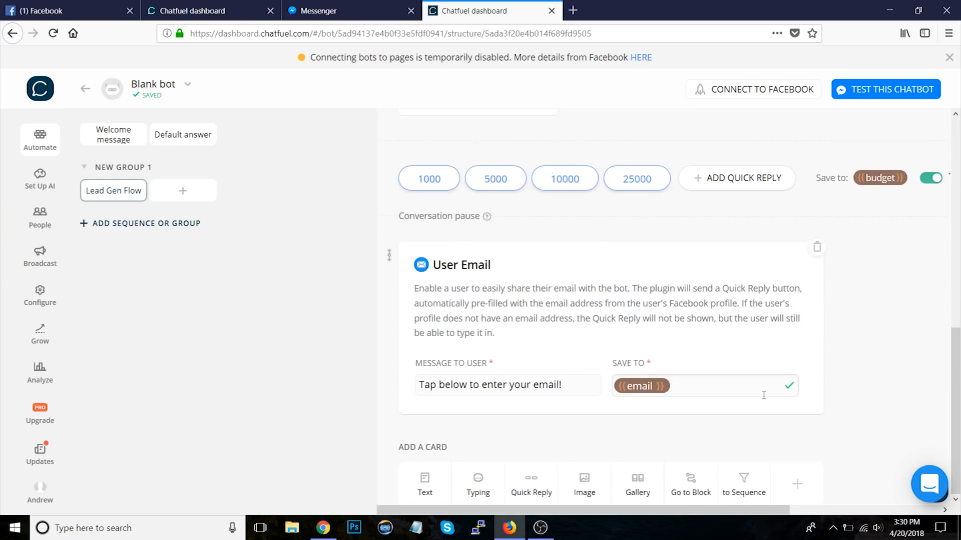
{"action": "left_click", "coordinate": [424, 482]}
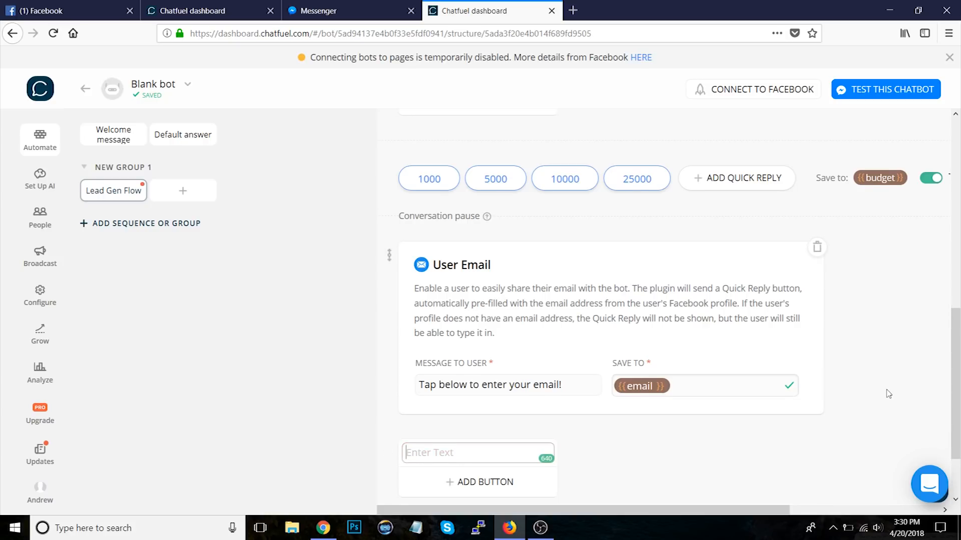
Step: Insert a typing card between the budget quick replies and the User Email plugin, set to 0.5 sec
{"action": "scroll", "coordinate": [888, 394], "scroll_direction": "up", "scroll_amount": 5}
{"action": "scroll", "coordinate": [886, 392], "scroll_direction": "down", "scroll_amount": 3}
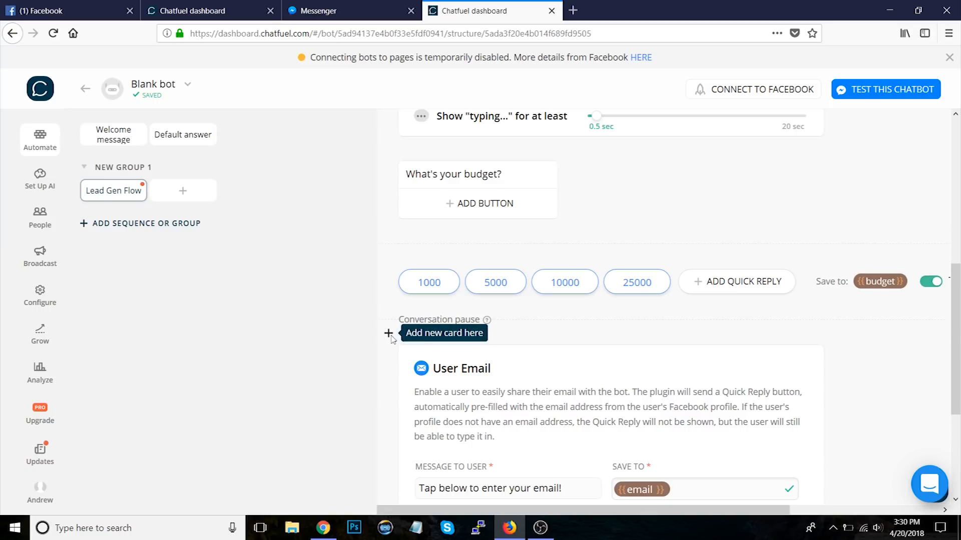
{"action": "left_click", "coordinate": [389, 334]}
{"action": "left_click", "coordinate": [480, 338]}
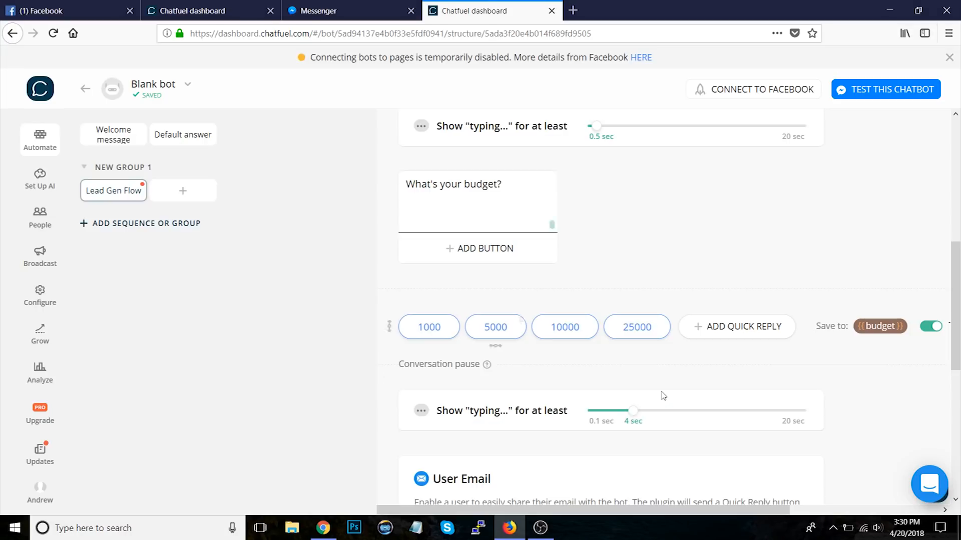
{"action": "left_click_drag", "start_coordinate": [640, 378], "coordinate": [597, 375]}
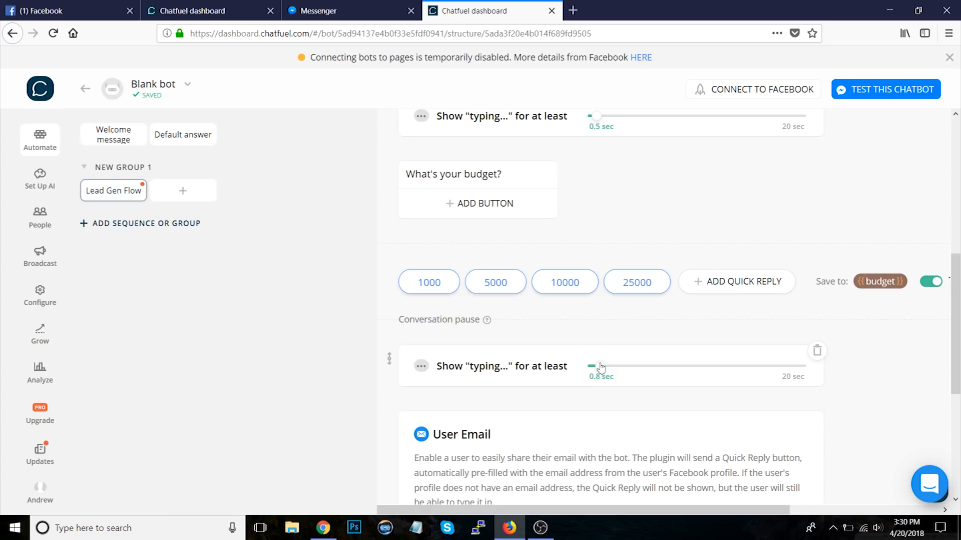
Step: Insert a typing card above the new text card and set its duration to 0.5 sec
{"action": "scroll", "coordinate": [863, 377], "scroll_direction": "down", "scroll_amount": 5}
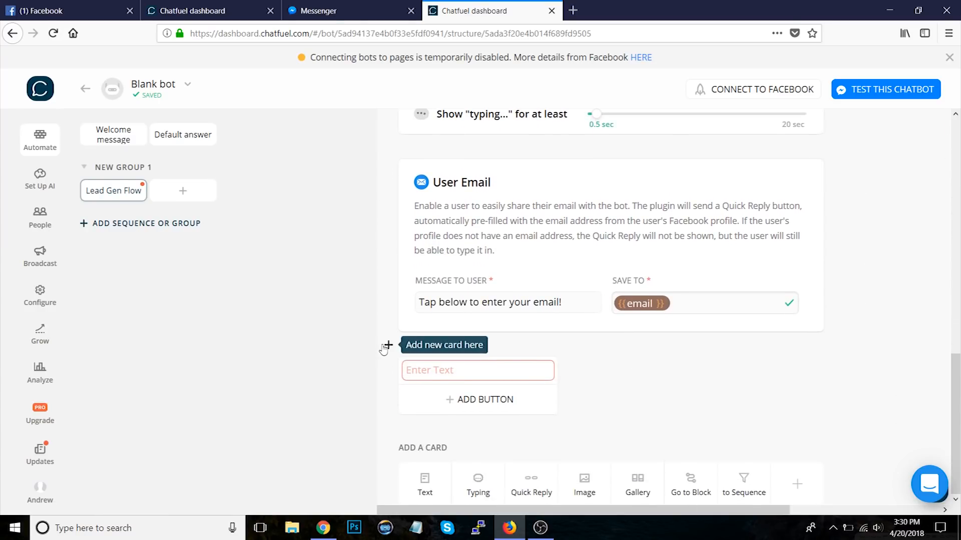
{"action": "left_click", "coordinate": [388, 346]}
{"action": "left_click", "coordinate": [478, 346]}
{"action": "scroll", "coordinate": [575, 387], "scroll_direction": "down", "scroll_amount": 2}
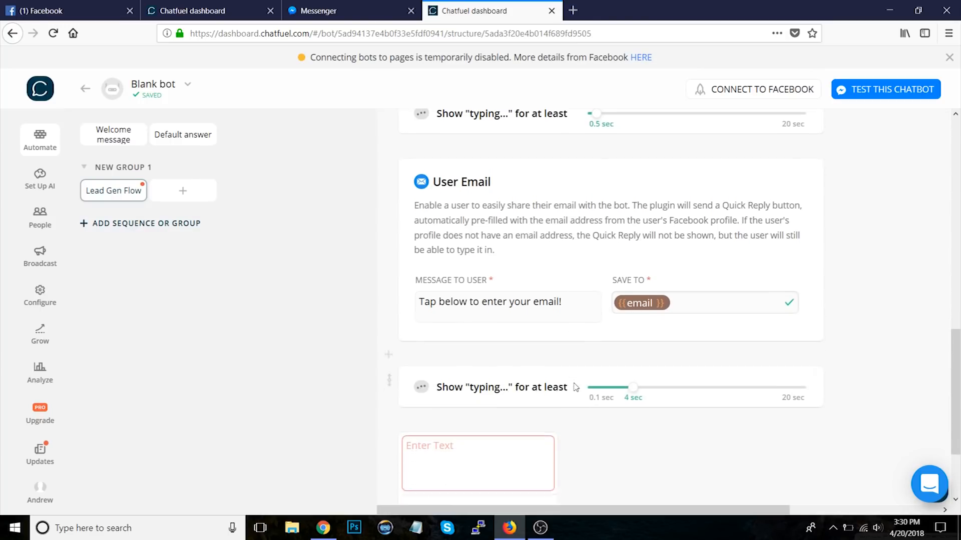
{"action": "left_click_drag", "start_coordinate": [633, 313], "coordinate": [598, 314]}
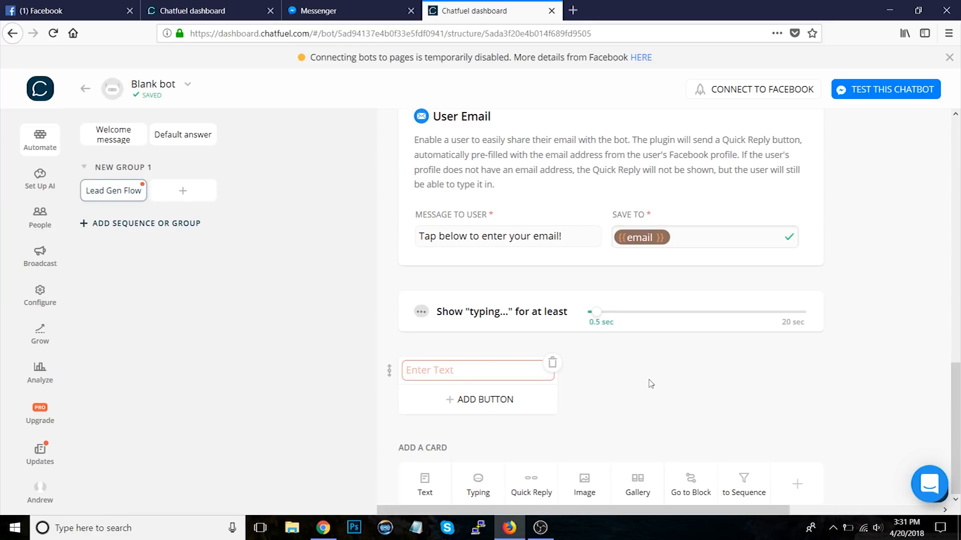
Step: Write "Great, {{first name}}!" and "We'll follow up with you shortly." on separate lines in the final text card
{"action": "left_click", "coordinate": [457, 364]}
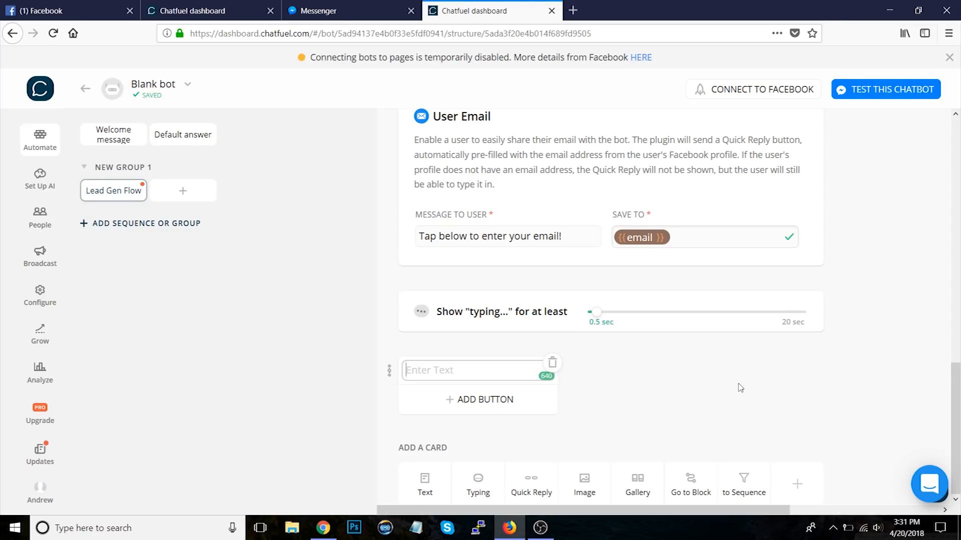
{"action": "type", "text": "Great, {{firs"}
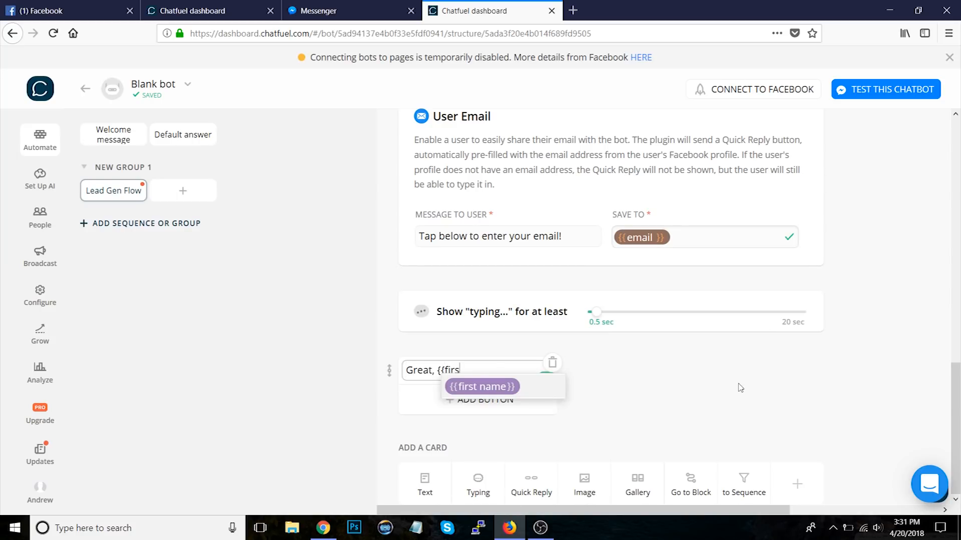
{"action": "key", "text": "Return"}
{"action": "type", "text": "!"}
{"action": "key", "text": "Return"}
{"action": "key", "text": "Return"}
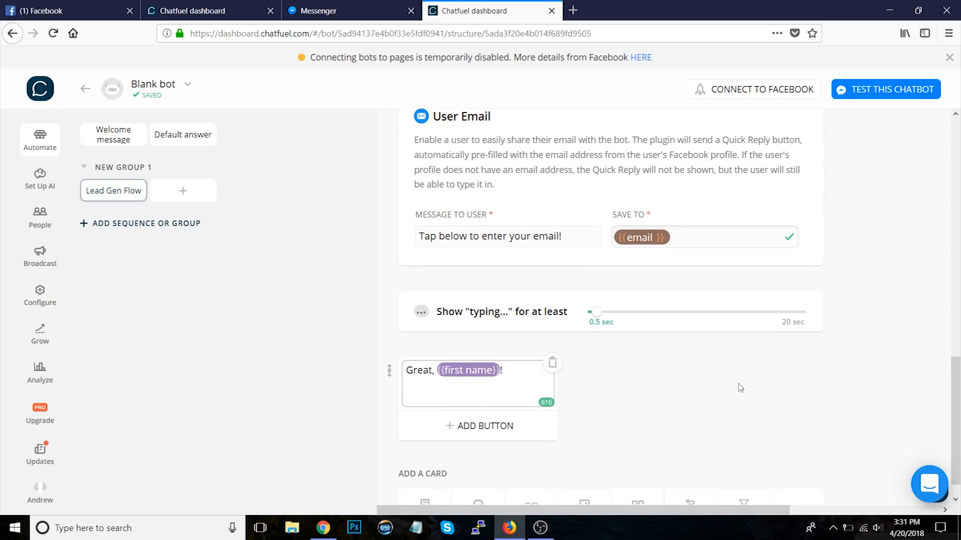
{"action": "scroll", "coordinate": [749, 413], "scroll_direction": "down", "scroll_amount": 1}
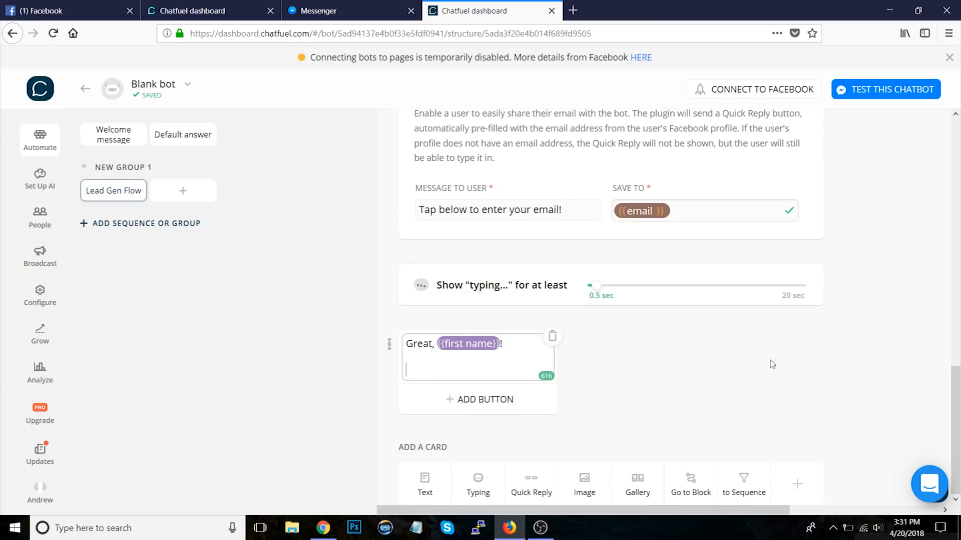
{"action": "type", "text": "We'll follow up with"}
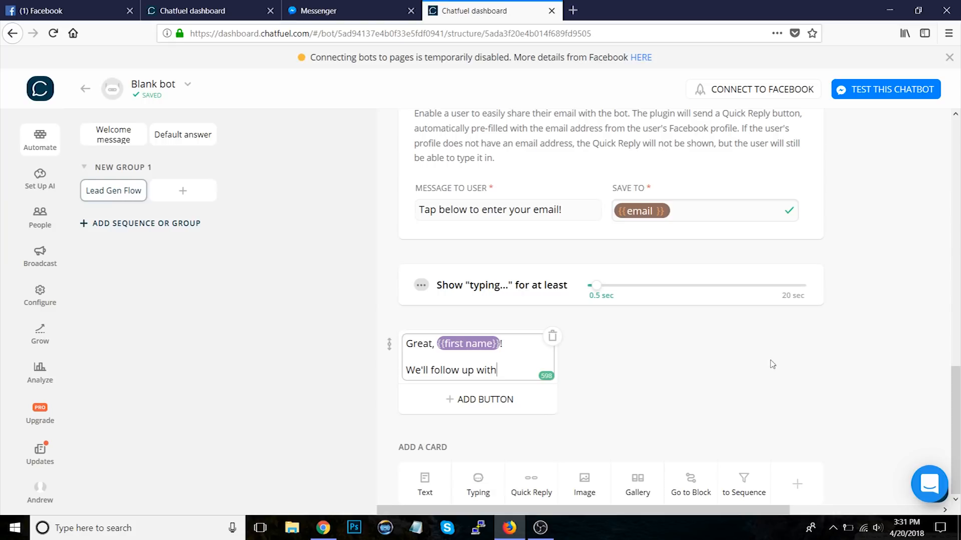
{"action": "type", "text": " you shortly."}
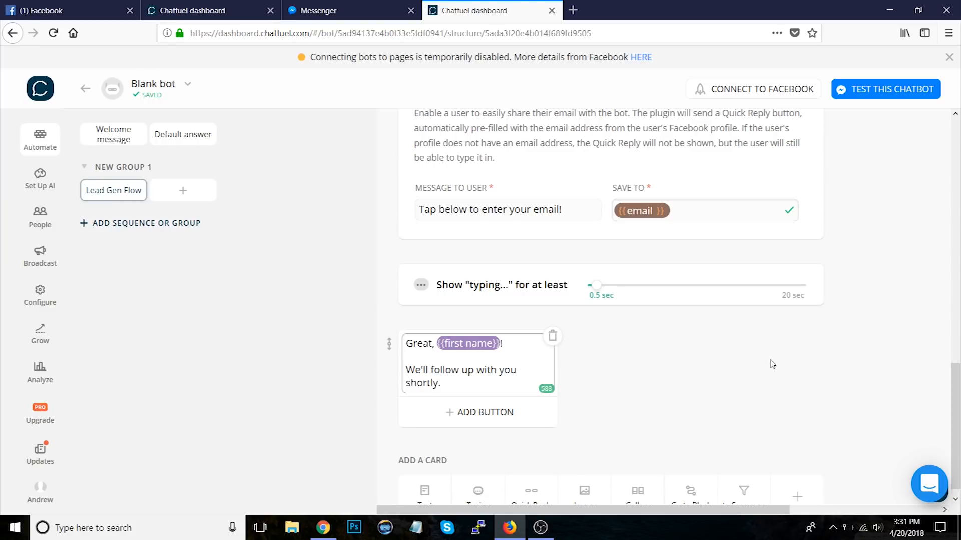
{"action": "left_click", "coordinate": [731, 402]}
Step: Add a Send Email plugin card at the end of the flow, below the final text card
{"action": "scroll", "coordinate": [781, 395], "scroll_direction": "down", "scroll_amount": 1}
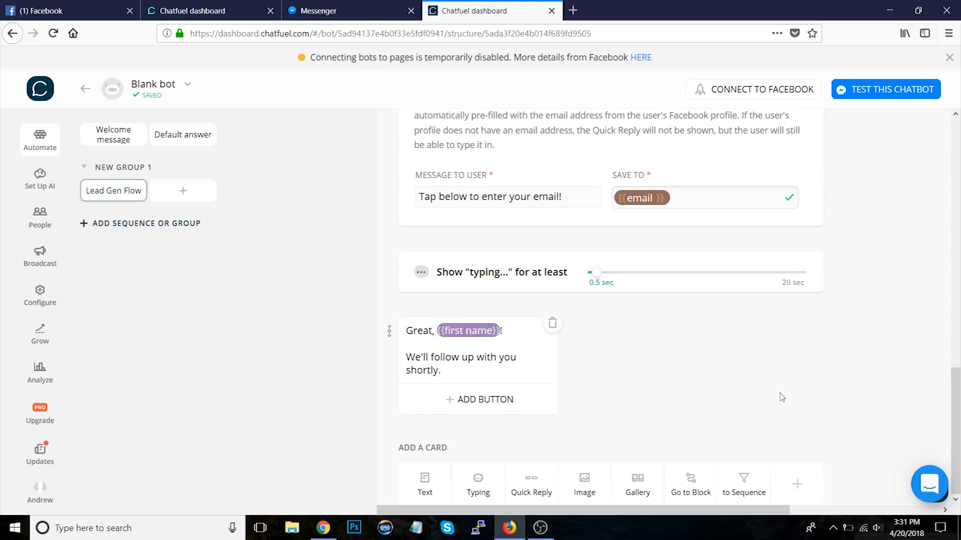
{"action": "left_click", "coordinate": [797, 479]}
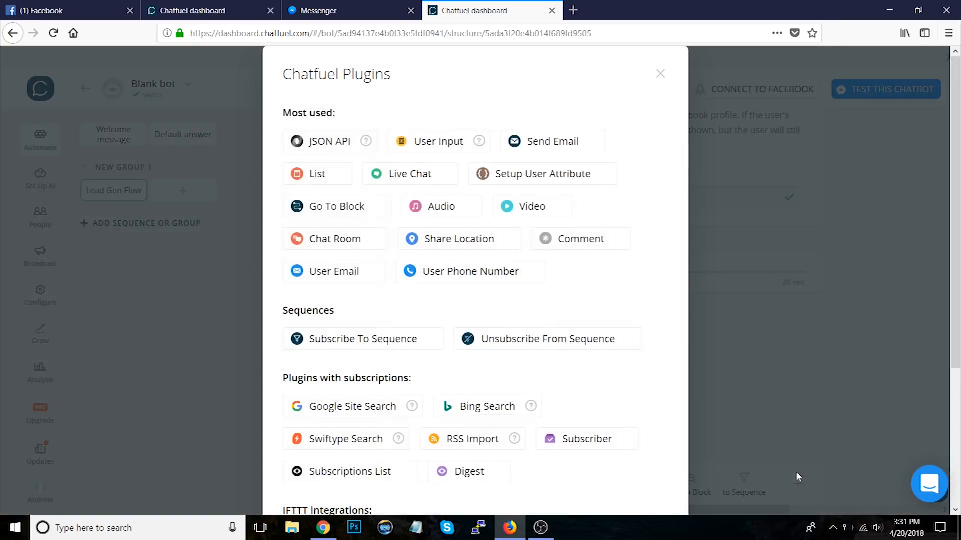
{"action": "left_click", "coordinate": [553, 148]}
{"action": "scroll", "coordinate": [785, 368], "scroll_direction": "down", "scroll_amount": 2}
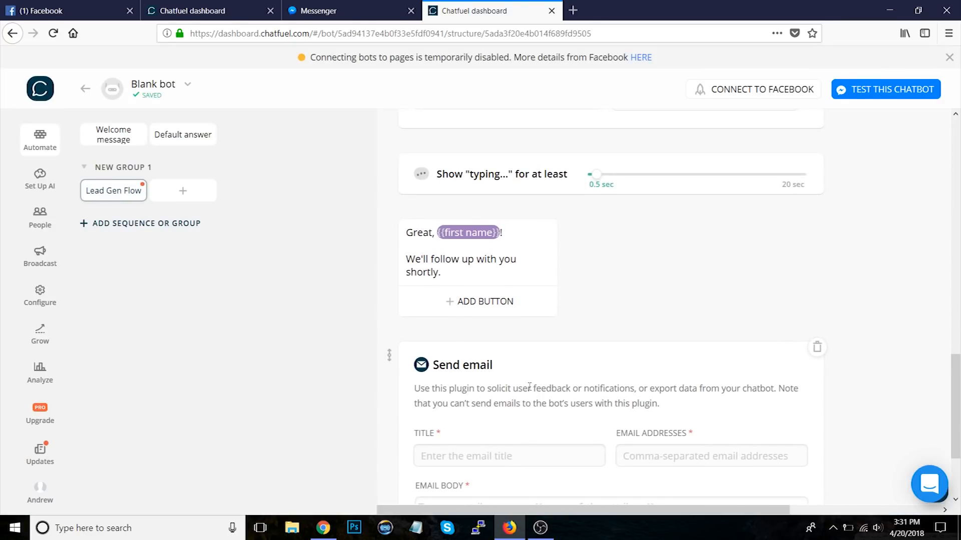
{"action": "scroll", "coordinate": [885, 326], "scroll_direction": "up", "scroll_amount": 2}
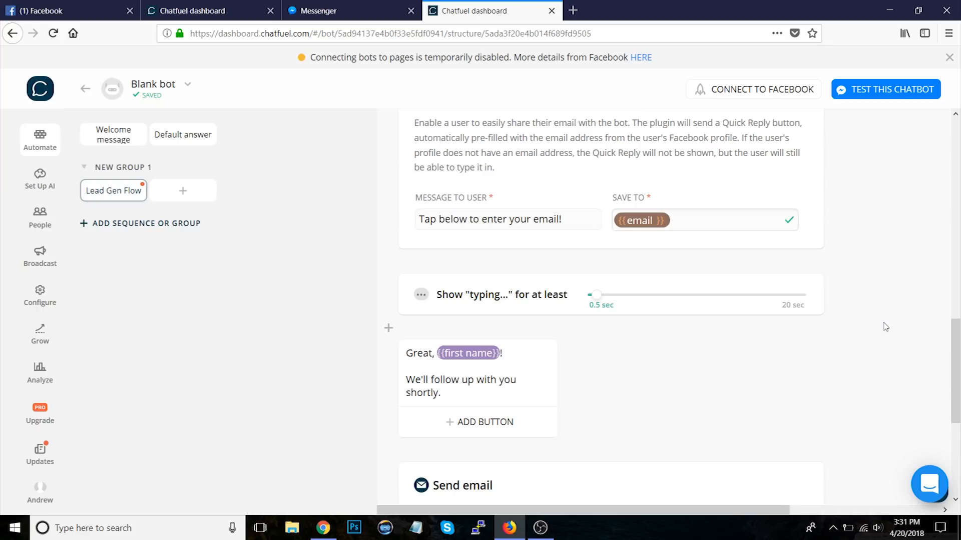
{"action": "scroll", "coordinate": [884, 326], "scroll_direction": "down", "scroll_amount": 4}
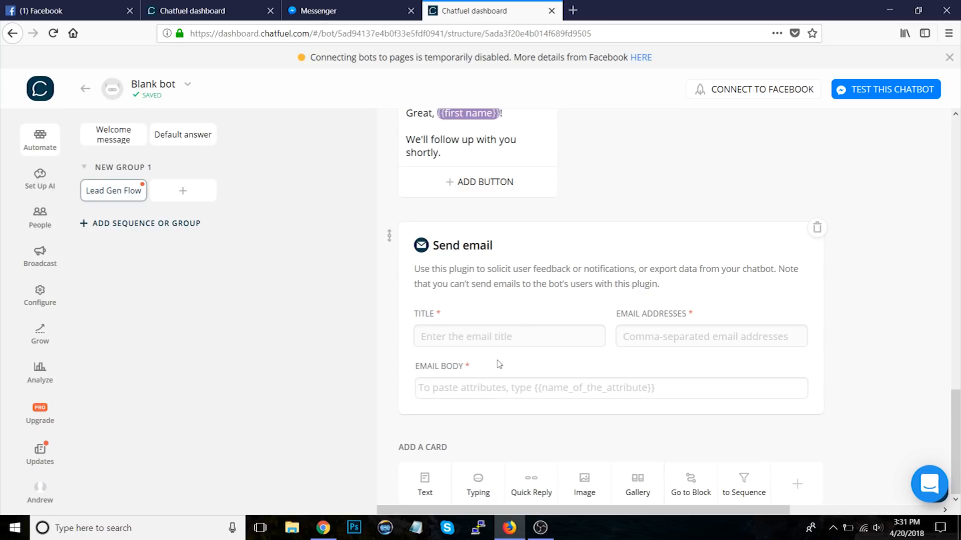
Step: Set the email title to "New Lead from {{first name}}" and enter the recipient e-mail address
{"action": "left_click", "coordinate": [581, 347]}
{"action": "type", "text": "New Lead from {{fir"}
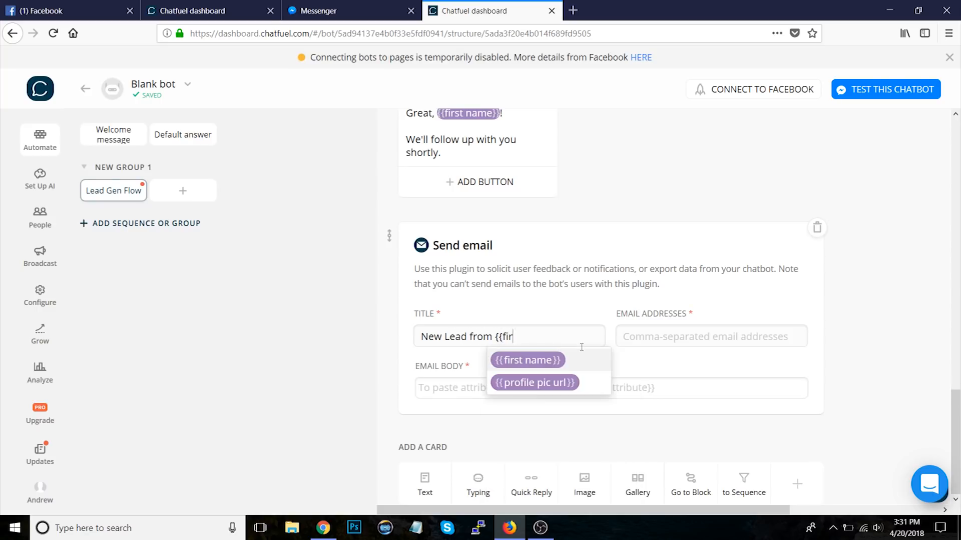
{"action": "key", "text": "Tab"}
{"action": "type", "text": "abc123@test.com"}
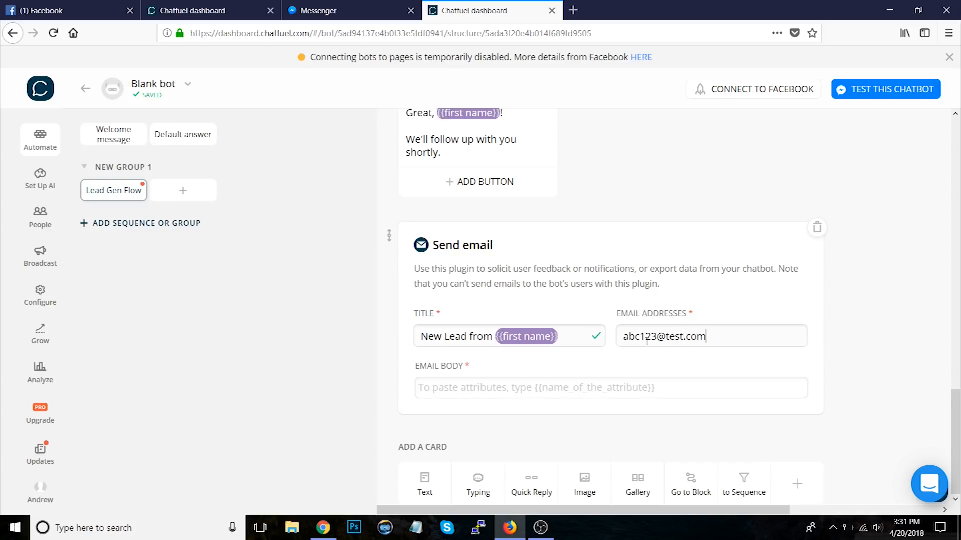
Step: Write "NAME: {{first name}} {{last name}}" as the first line of the email body
{"action": "left_click", "coordinate": [473, 394]}
{"action": "type", "text": "NAME: {{f"}
{"action": "key", "text": "Return"}
{"action": "type", "text": "{{last"}
{"action": "key", "text": "Return"}
{"action": "key", "text": "Return"}
{"action": "key", "text": "Return"}
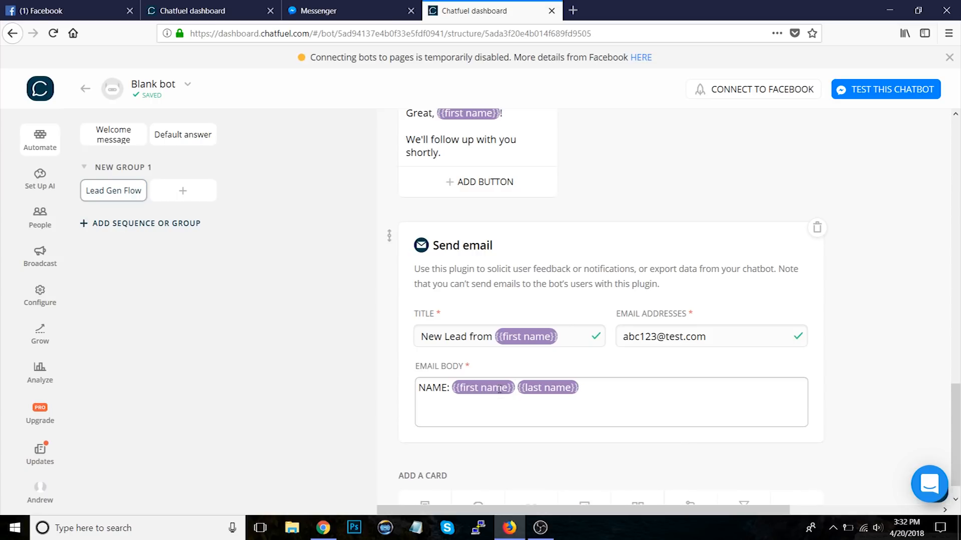
Step: Add "WEBSITE: {{website}}" and "EMAIL: {{email}}" lines, separated by blank lines, to the email body
{"action": "scroll", "coordinate": [880, 344], "scroll_direction": "up", "scroll_amount": 10}
{"action": "scroll", "coordinate": [880, 346], "scroll_direction": "up", "scroll_amount": 5}
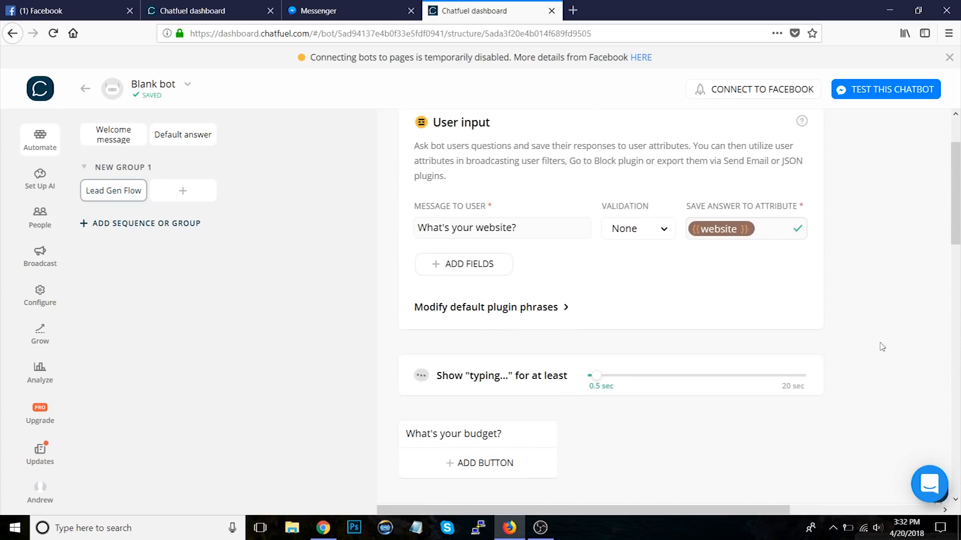
{"action": "scroll", "coordinate": [872, 269], "scroll_direction": "down", "scroll_amount": 15}
{"action": "type", "text": "WEBSITE: {{web"}
{"action": "key", "text": "Return"}
{"action": "key", "text": "Return"}
{"action": "key", "text": "Return"}
{"action": "type", "text": "EMAIL: {{em"}
{"action": "key", "text": "Return"}
Step: Insert a "BUDGET: {{budget}}" line between the website and email lines of the email body
{"action": "key", "text": "Return"}
{"action": "key", "text": "Return"}
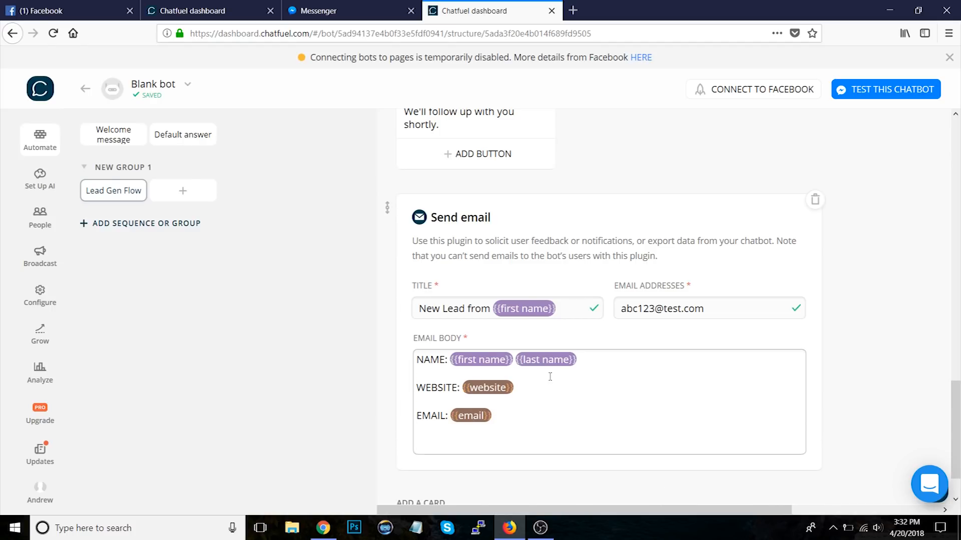
{"action": "left_click", "coordinate": [530, 382]}
{"action": "key", "text": "Return"}
{"action": "key", "text": "Return"}
{"action": "type", "text": "BUDGET: {{bud"}
{"action": "key", "text": "Return"}
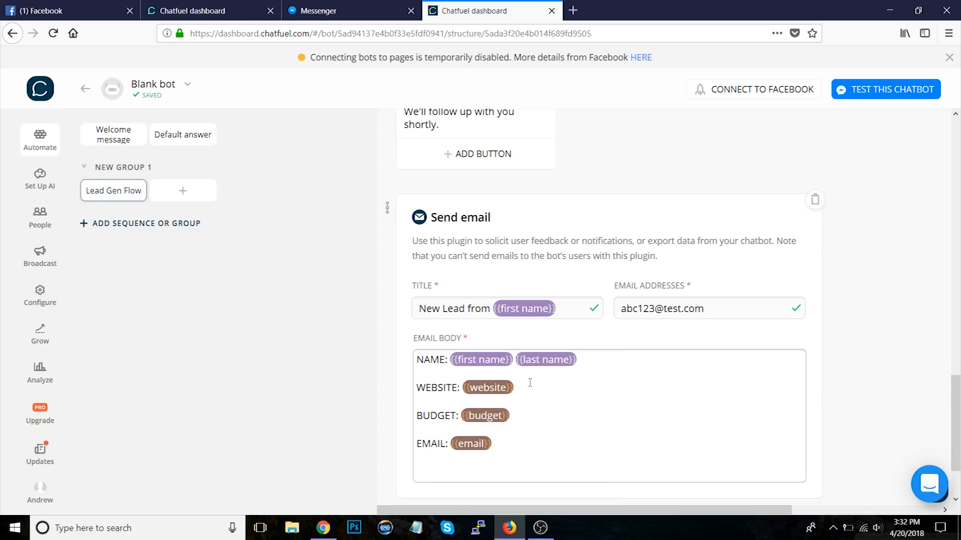
{"action": "key", "text": "BackSpace"}
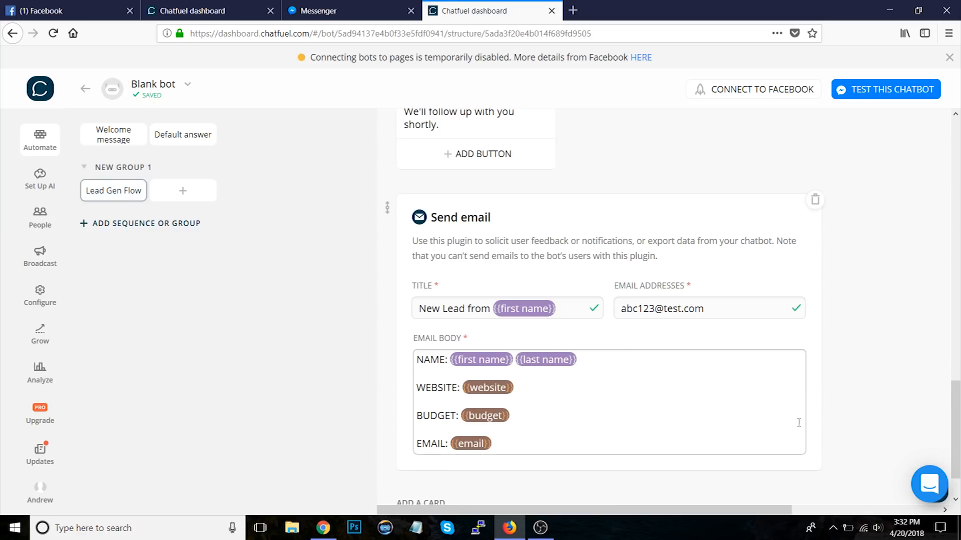
Step: Launch the chatbot test and switch to the Messenger conversation
{"action": "scroll", "coordinate": [881, 365], "scroll_direction": "down", "scroll_amount": 1}
{"action": "scroll", "coordinate": [882, 365], "scroll_direction": "up", "scroll_amount": 10}
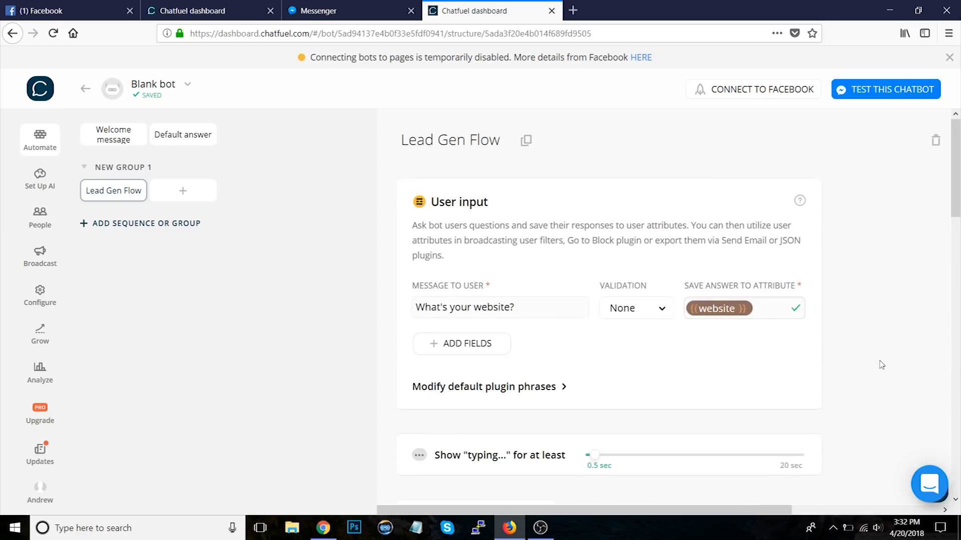
{"action": "left_click", "coordinate": [862, 88]}
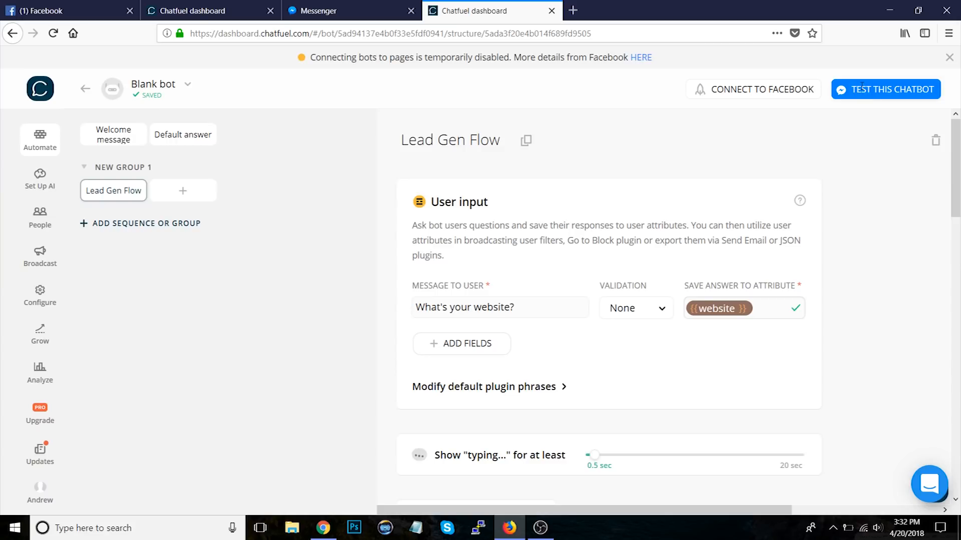
{"action": "left_click", "coordinate": [364, 10]}
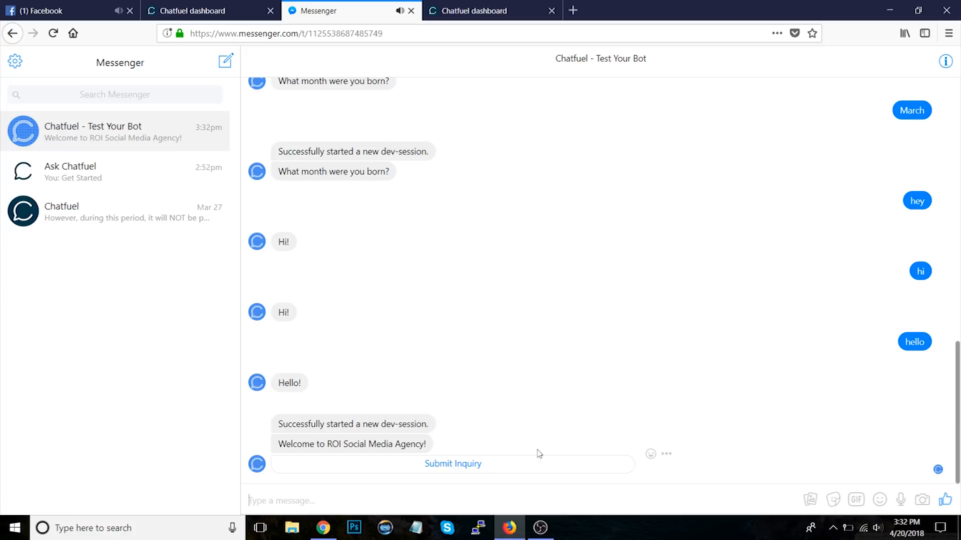
{"action": "left_click", "coordinate": [482, 465]}
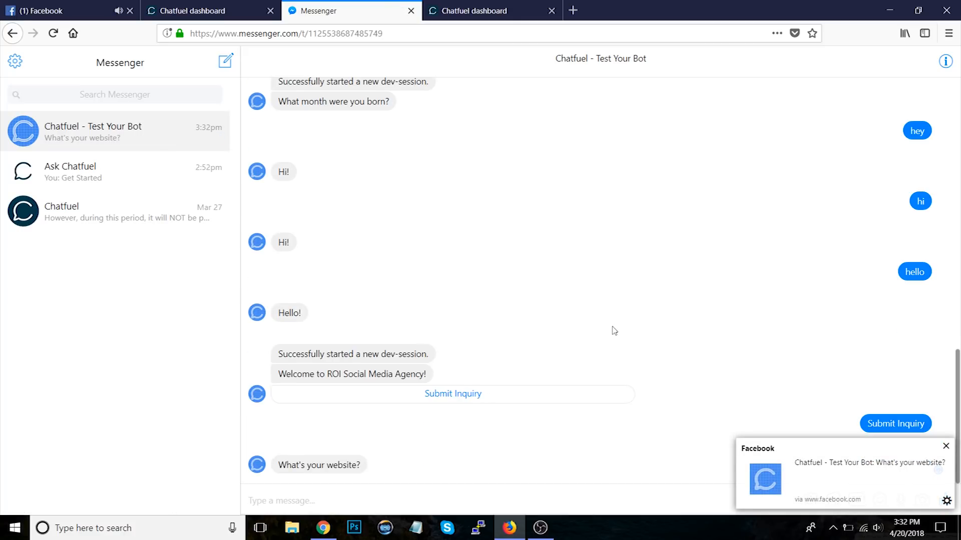
{"action": "left_click", "coordinate": [370, 503]}
{"action": "type", "text": "www.chatfuel.com"}
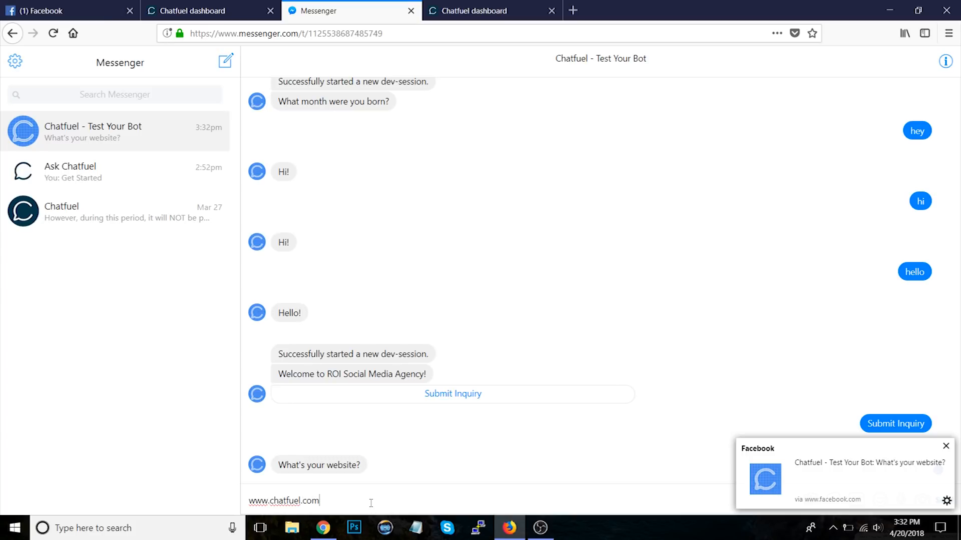
{"action": "key", "text": "Return"}
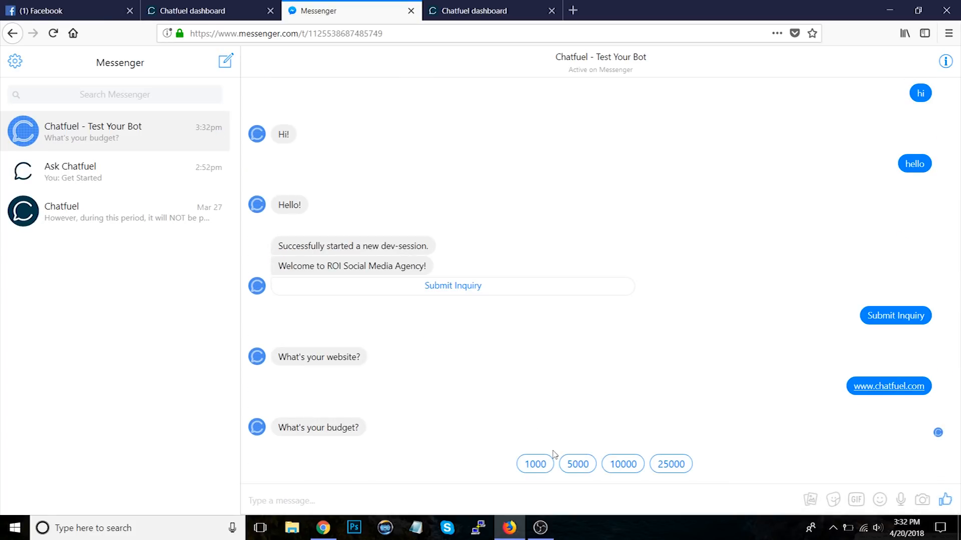
{"action": "left_click", "coordinate": [667, 468]}
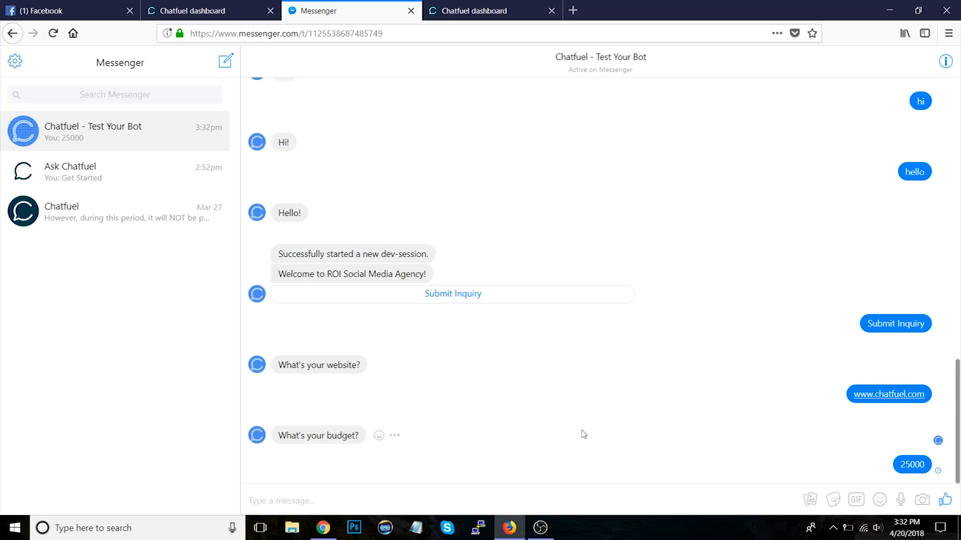
{"action": "left_click", "coordinate": [447, 500]}
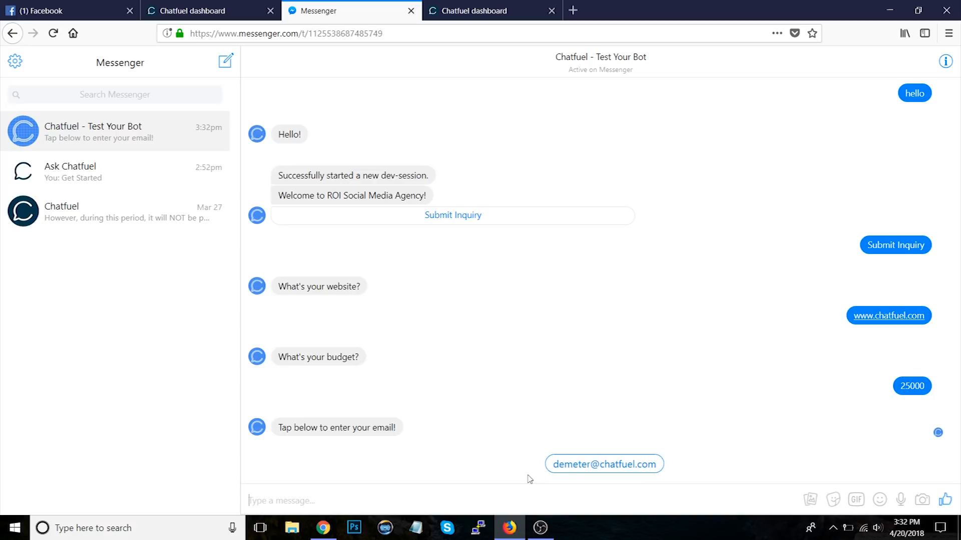
{"action": "left_click", "coordinate": [602, 466]}
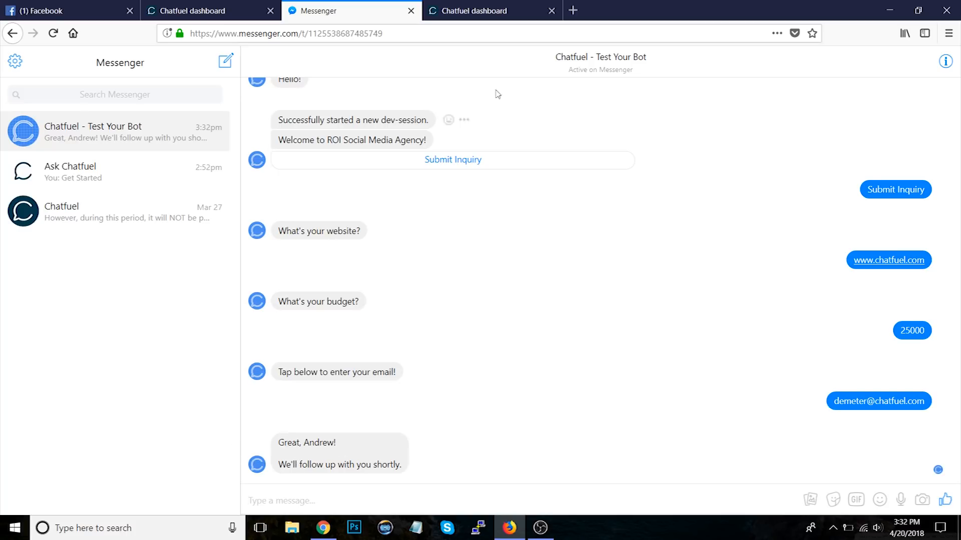
Step: Back in the dashboard, insert a Go to Block card below the budget quick replies and add a filter
{"action": "left_click", "coordinate": [493, 10]}
{"action": "scroll", "coordinate": [781, 289], "scroll_direction": "down", "scroll_amount": 15}
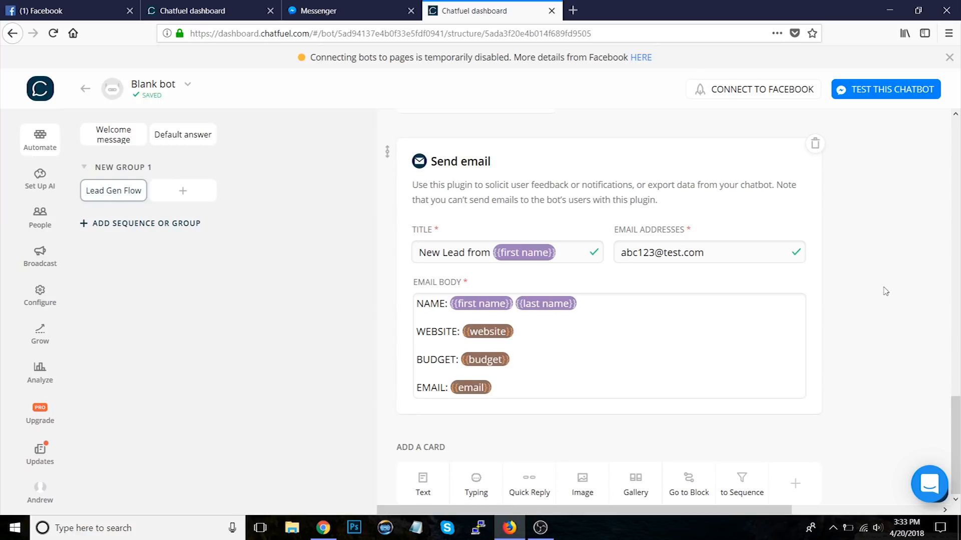
{"action": "scroll", "coordinate": [885, 291], "scroll_direction": "up", "scroll_amount": 10}
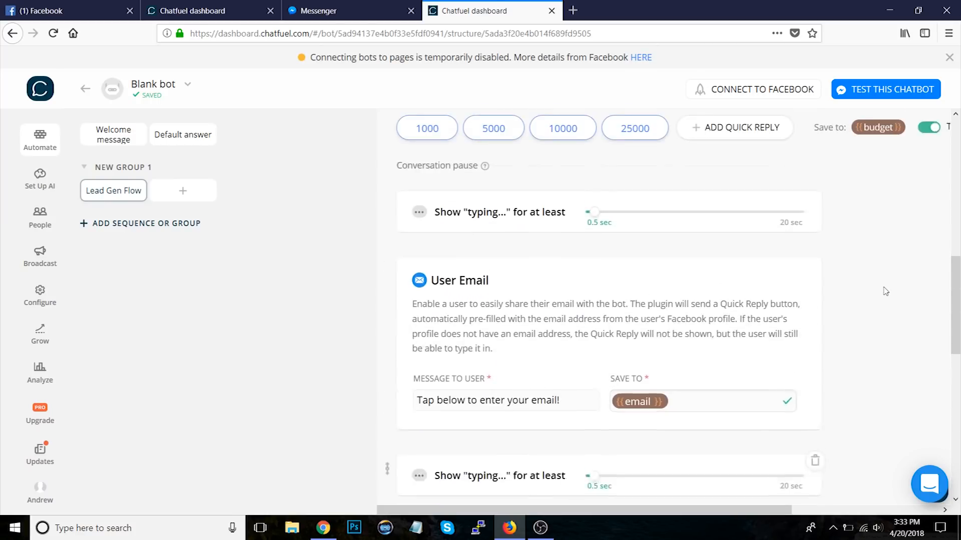
{"action": "scroll", "coordinate": [885, 291], "scroll_direction": "up", "scroll_amount": 8}
{"action": "scroll", "coordinate": [880, 291], "scroll_direction": "down", "scroll_amount": 4}
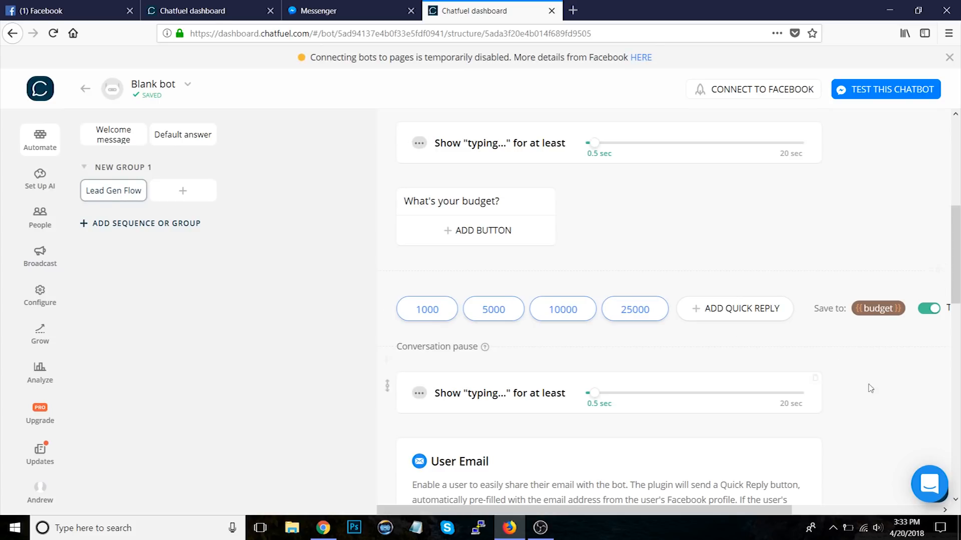
{"action": "scroll", "coordinate": [865, 386], "scroll_direction": "down", "scroll_amount": 10}
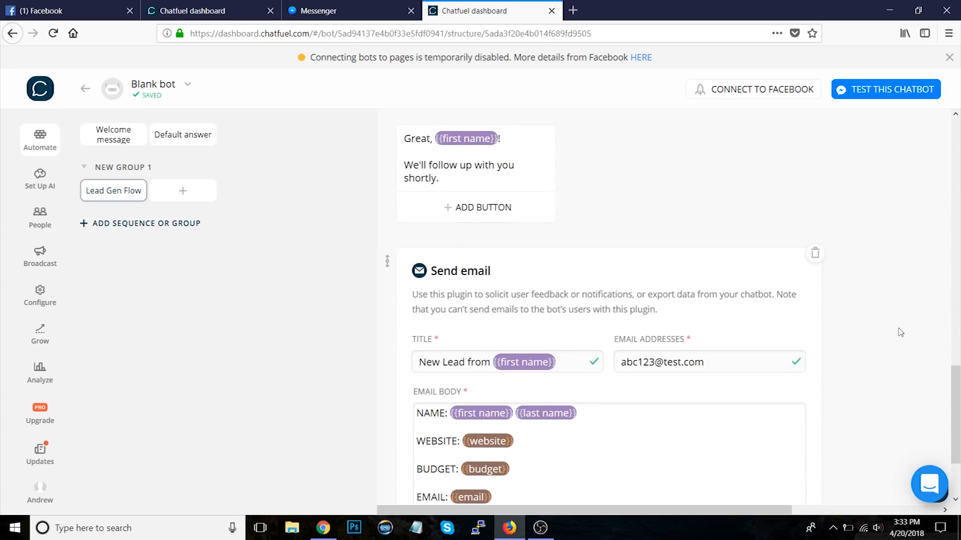
{"action": "scroll", "coordinate": [898, 330], "scroll_direction": "up", "scroll_amount": 10}
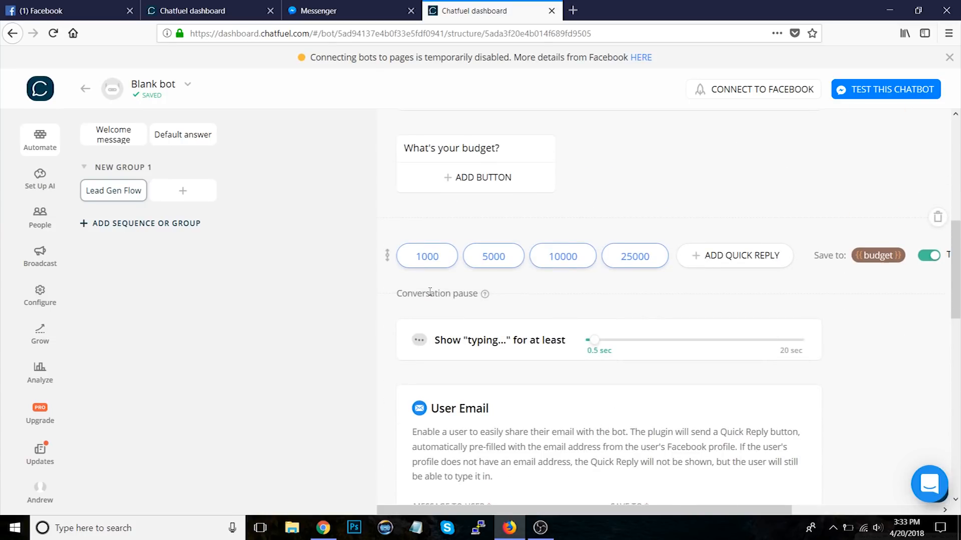
{"action": "left_click", "coordinate": [387, 308]}
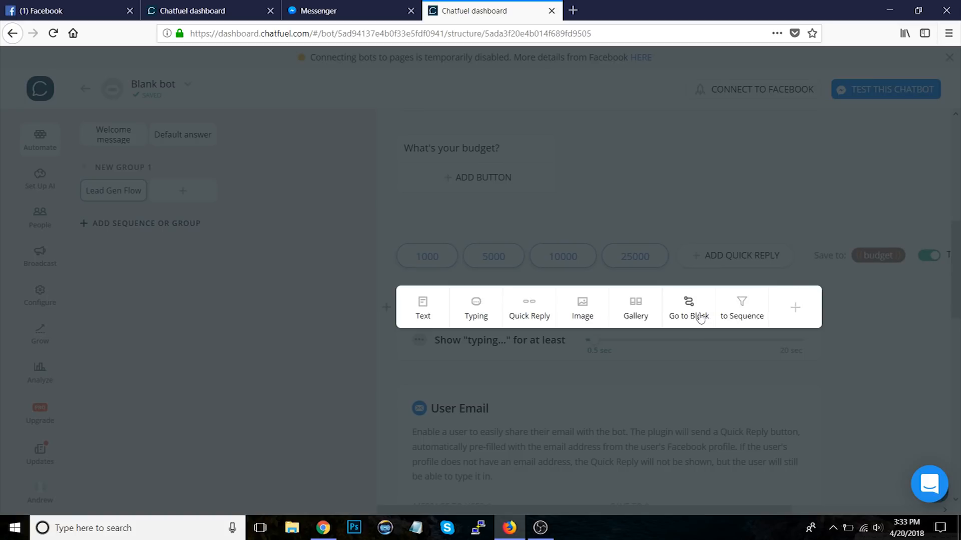
{"action": "left_click", "coordinate": [685, 301]}
{"action": "scroll", "coordinate": [856, 391], "scroll_direction": "down", "scroll_amount": 3}
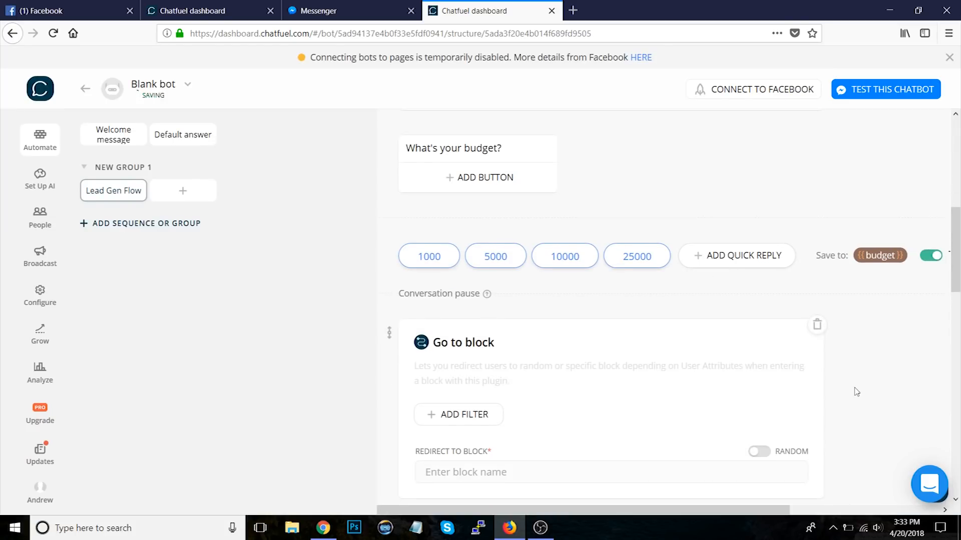
{"action": "left_click", "coordinate": [459, 315]}
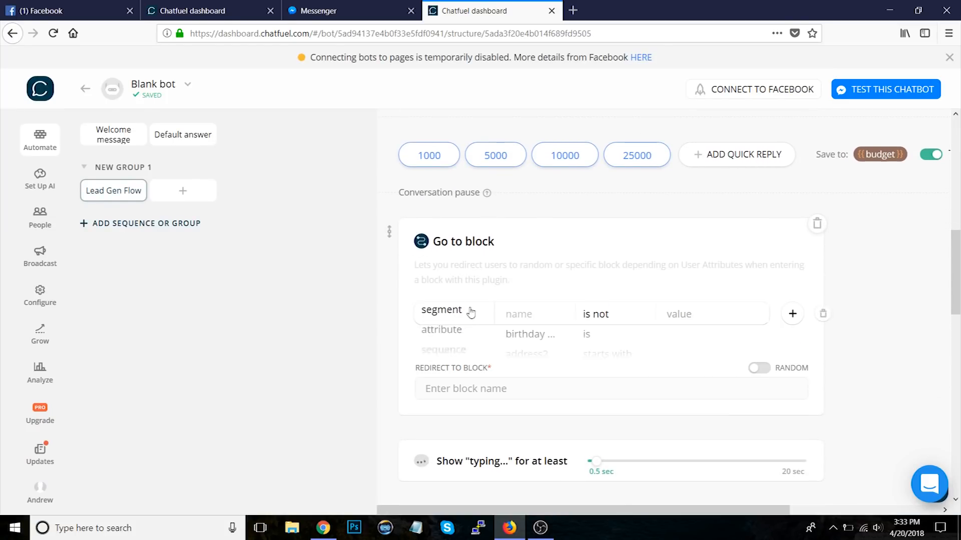
Step: Set the filter to attribute budget is 1000 or 5000
{"action": "left_click", "coordinate": [553, 314]}
{"action": "type", "text": "bud"}
{"action": "left_click", "coordinate": [521, 334]}
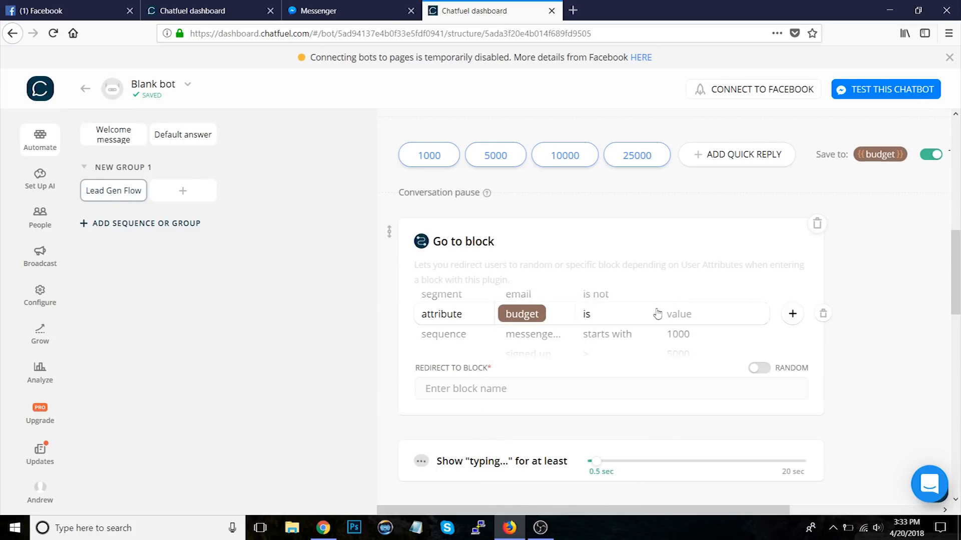
{"action": "left_click", "coordinate": [704, 315]}
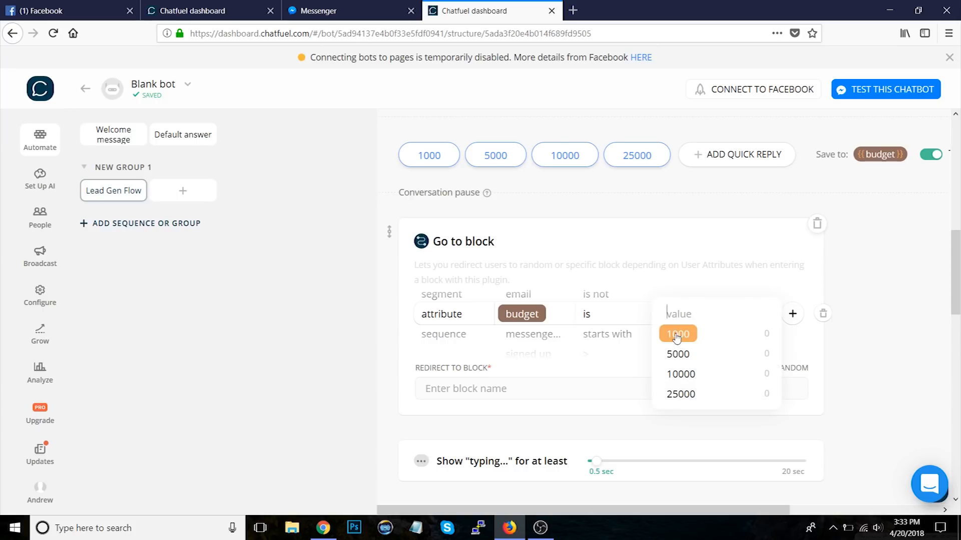
{"action": "left_click", "coordinate": [688, 333]}
{"action": "left_click", "coordinate": [689, 334]}
{"action": "left_click", "coordinate": [857, 338]}
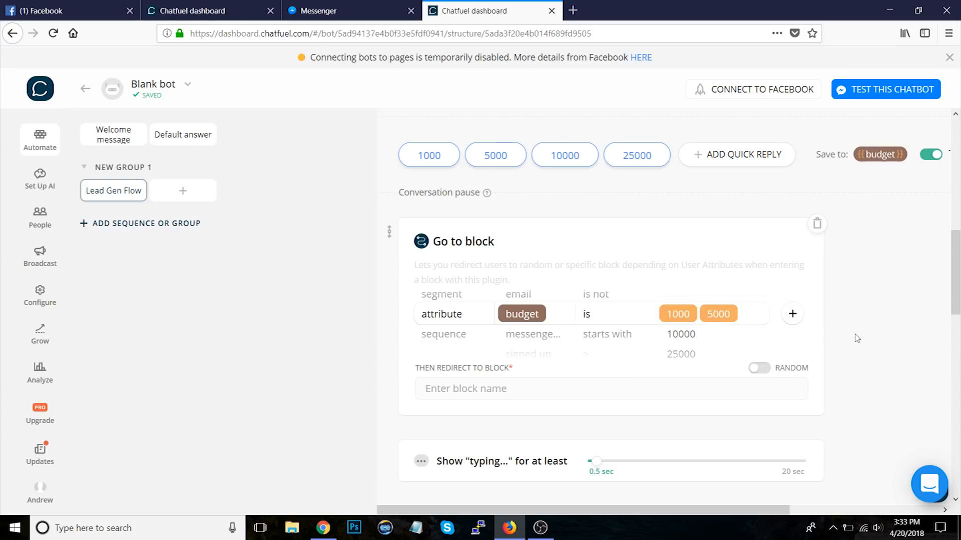
Step: Redirect matching users to a new block named Disqualified
{"action": "left_click", "coordinate": [458, 388]}
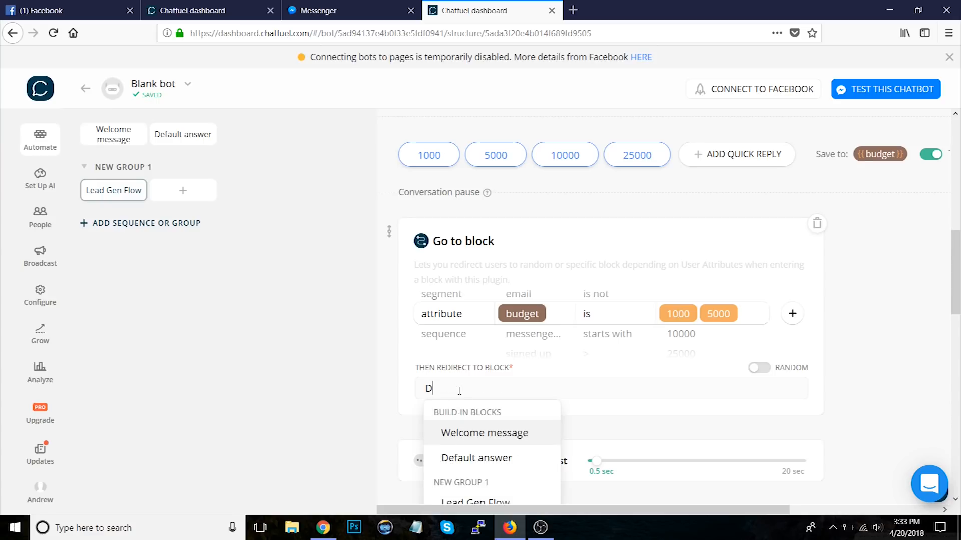
{"action": "type", "text": "Disqualified"}
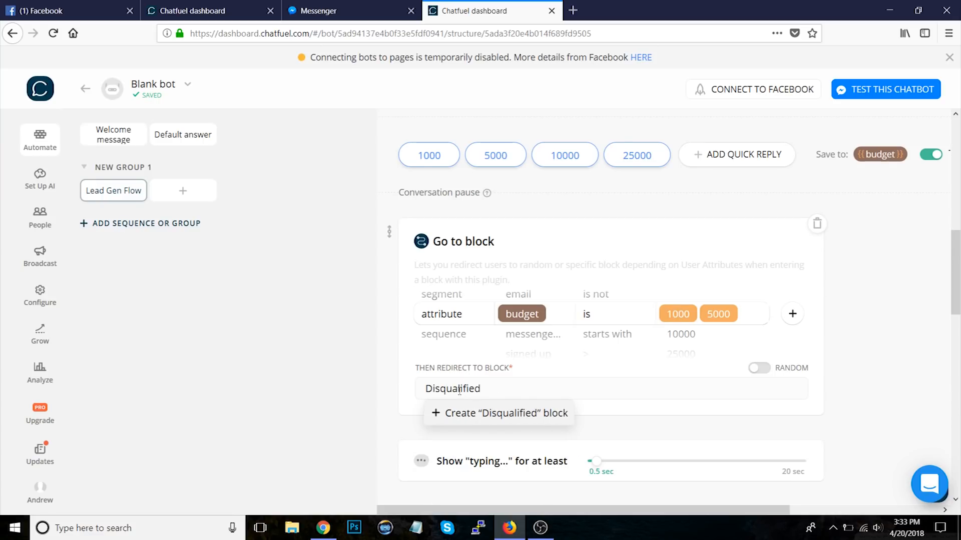
{"action": "key", "text": "Return"}
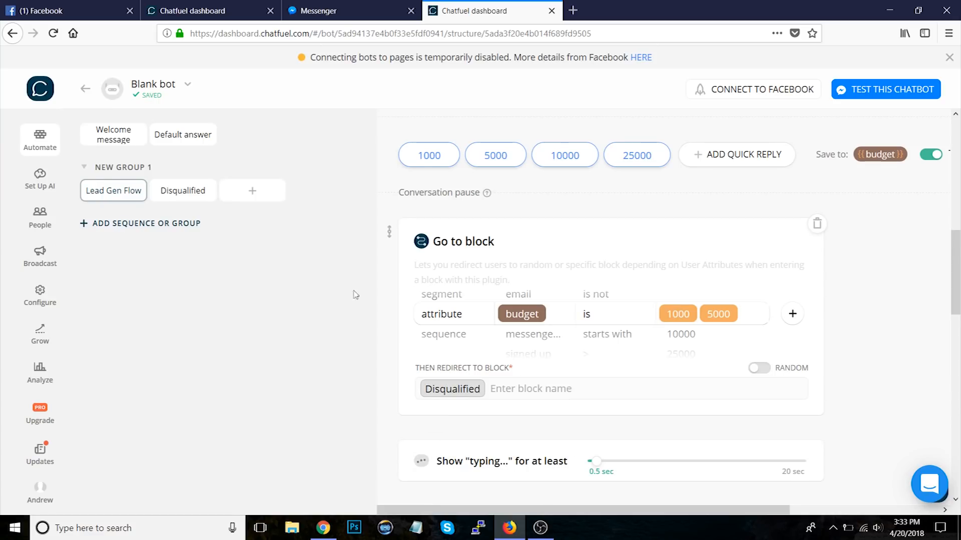
Step: Rename the block group as Lead Gen Flow
{"action": "left_click", "coordinate": [185, 192]}
{"action": "left_click", "coordinate": [125, 167]}
{"action": "type", "text": "Lead Gen Flow"}
{"action": "key", "text": "Return"}
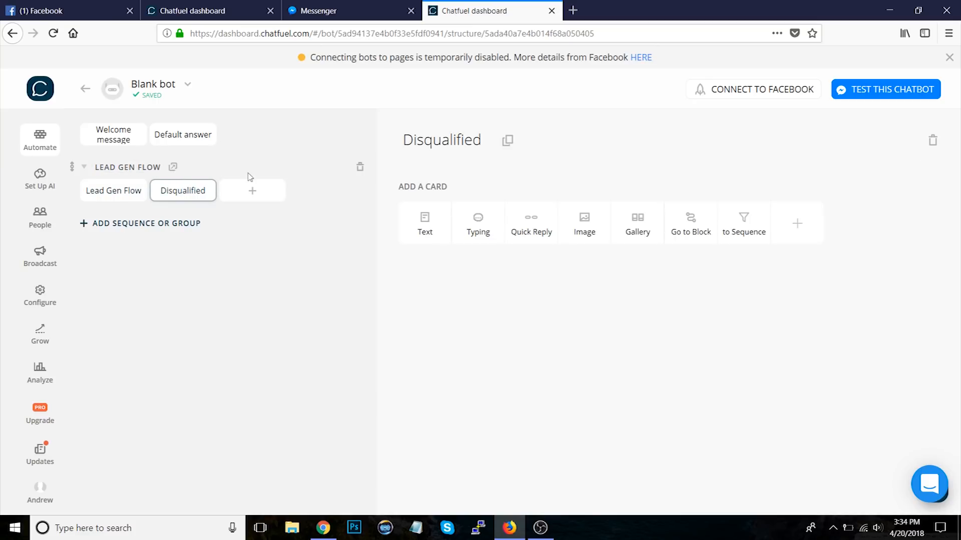
Step: Add a text card to the Disqualified block saying "Sorry, your budget is too low!"
{"action": "left_click", "coordinate": [423, 218]}
{"action": "type", "text": "Sor"}
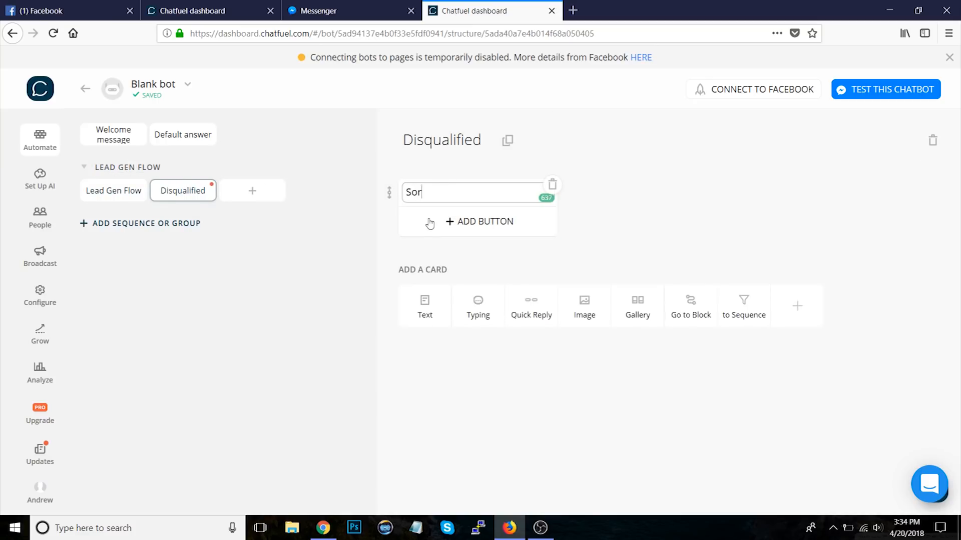
{"action": "type", "text": "ry, your budget is too flo"}
{"action": "type", "text": "low"}
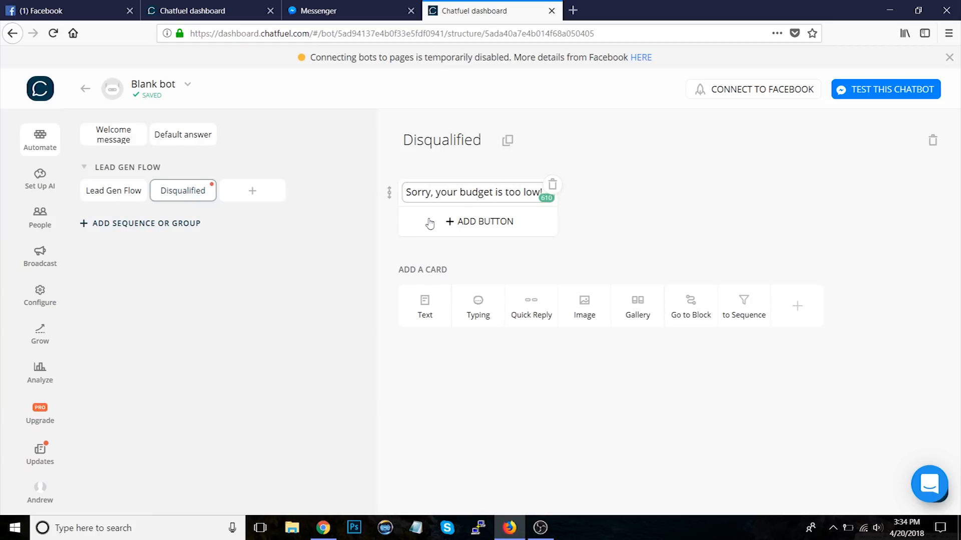
{"action": "left_click", "coordinate": [678, 218]}
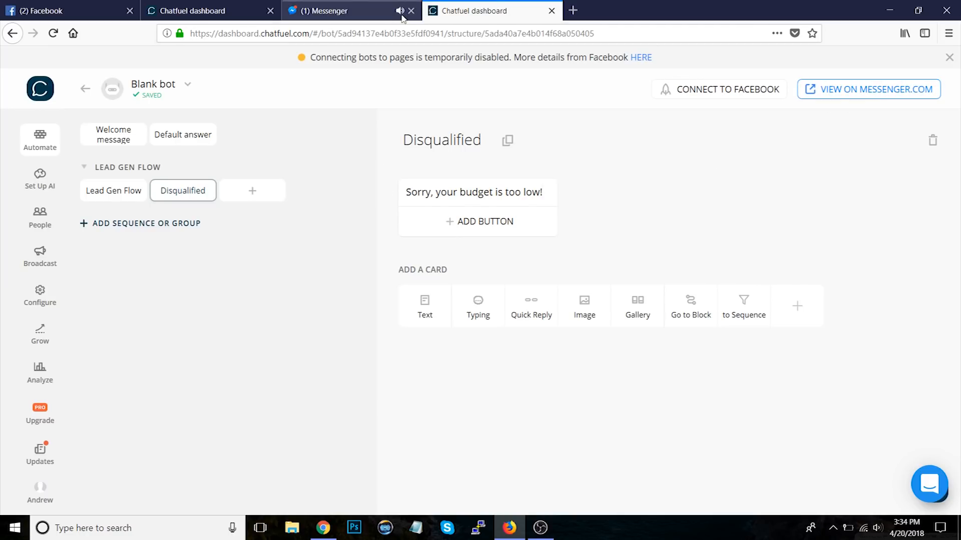
Step: Test the bot in Messenger: submit an inquiry, answer chatfuel.com as the website, and pick the 1000 budget
{"action": "left_click", "coordinate": [370, 11]}
{"action": "left_click", "coordinate": [474, 463]}
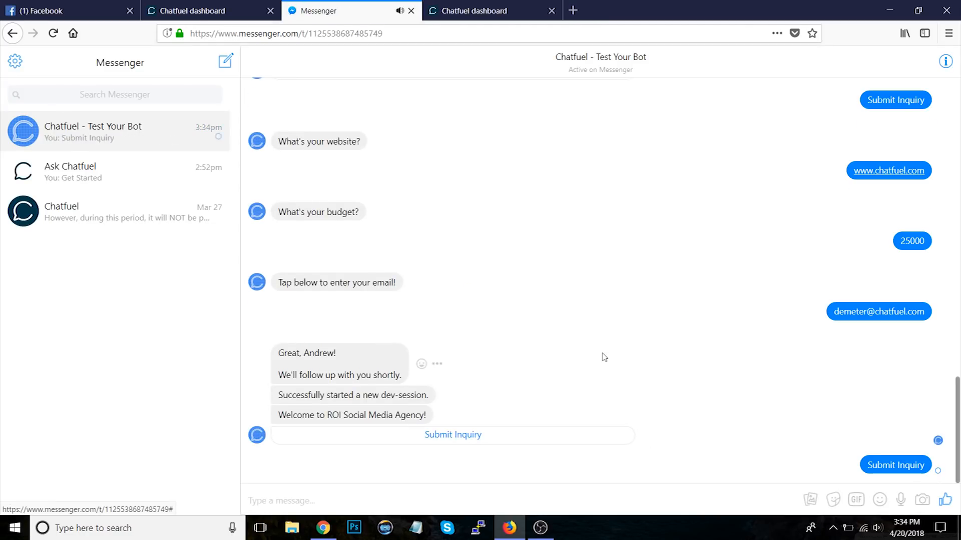
{"action": "left_click", "coordinate": [456, 502]}
{"action": "type", "text": "chatfuel.com"}
{"action": "key", "text": "Return"}
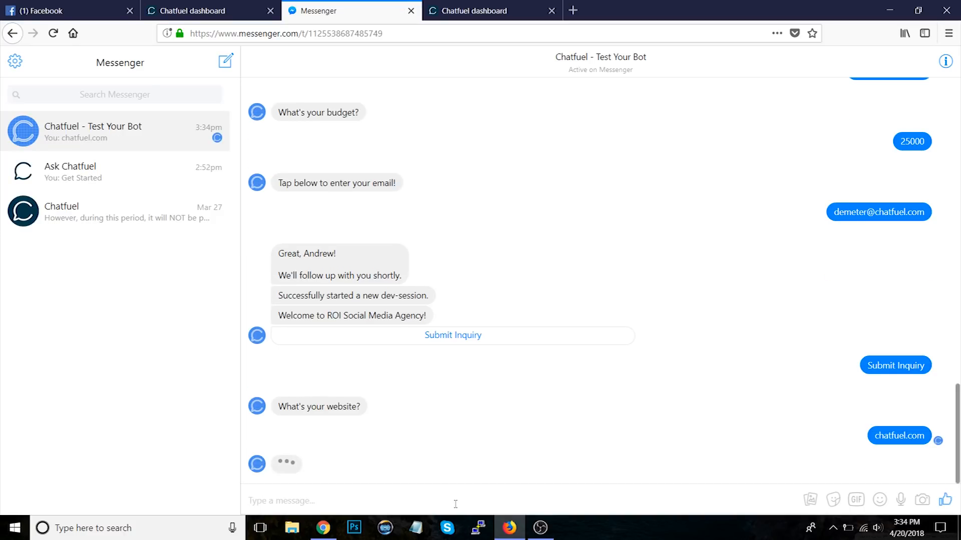
{"action": "left_click", "coordinate": [531, 467]}
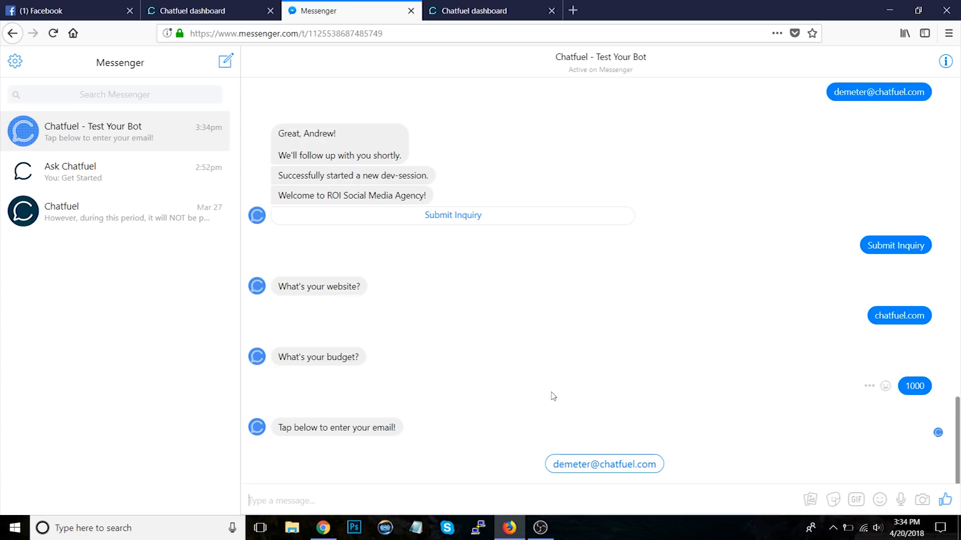
Step: In the Lead Gen Flow block, link the 1000 budget quick reply to the Disqualified block
{"action": "left_click", "coordinate": [475, 10]}
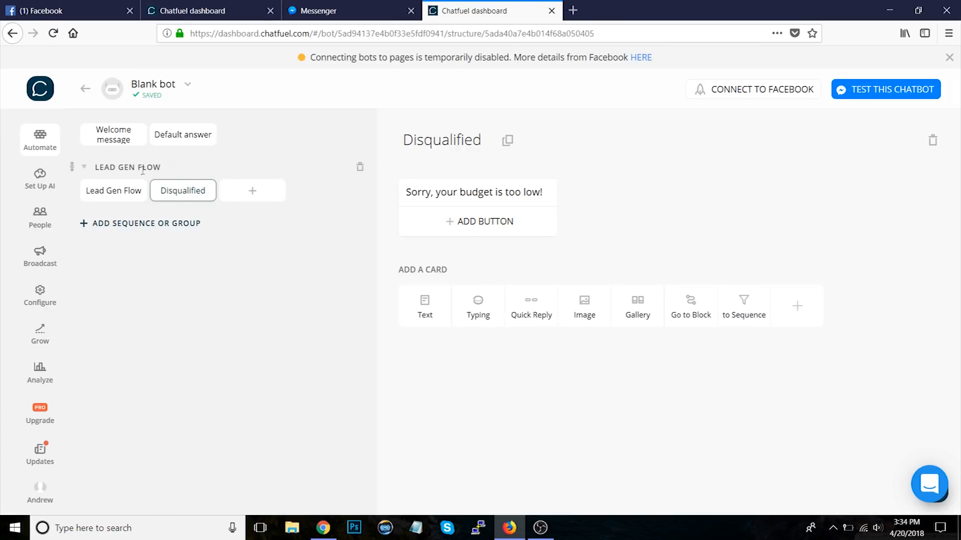
{"action": "left_click", "coordinate": [118, 193]}
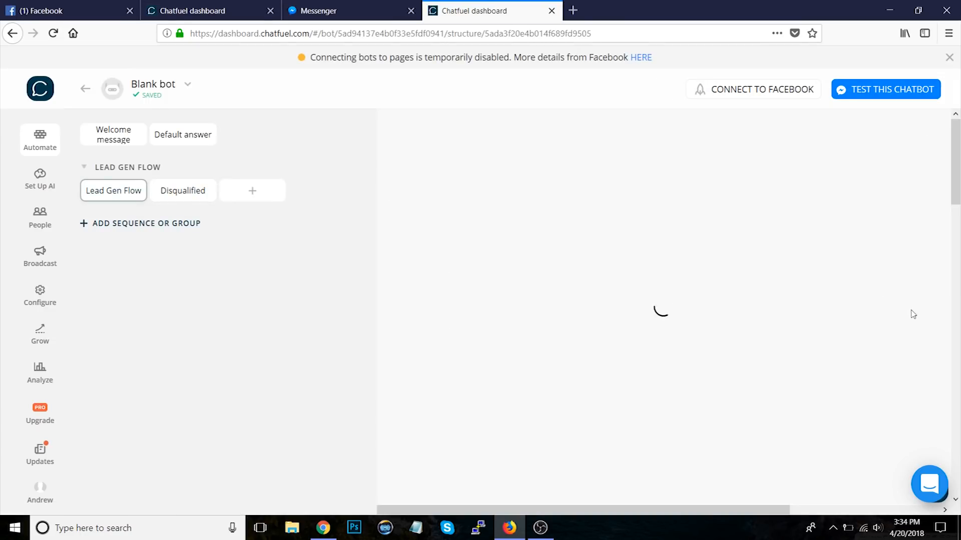
{"action": "scroll", "coordinate": [906, 335], "scroll_direction": "down", "scroll_amount": 4}
{"action": "scroll", "coordinate": [905, 334], "scroll_direction": "down", "scroll_amount": 5}
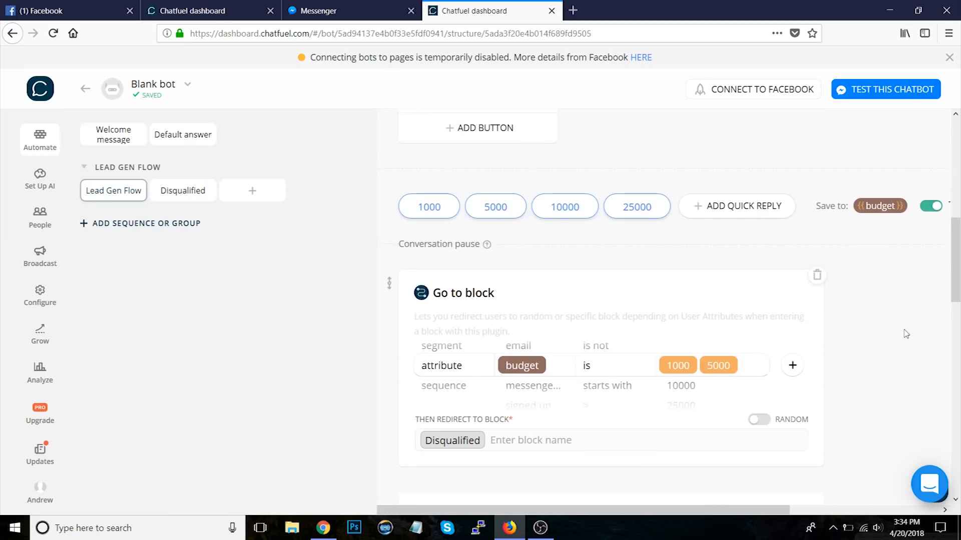
{"action": "scroll", "coordinate": [906, 334], "scroll_direction": "down", "scroll_amount": 4}
{"action": "scroll", "coordinate": [906, 334], "scroll_direction": "up", "scroll_amount": 3}
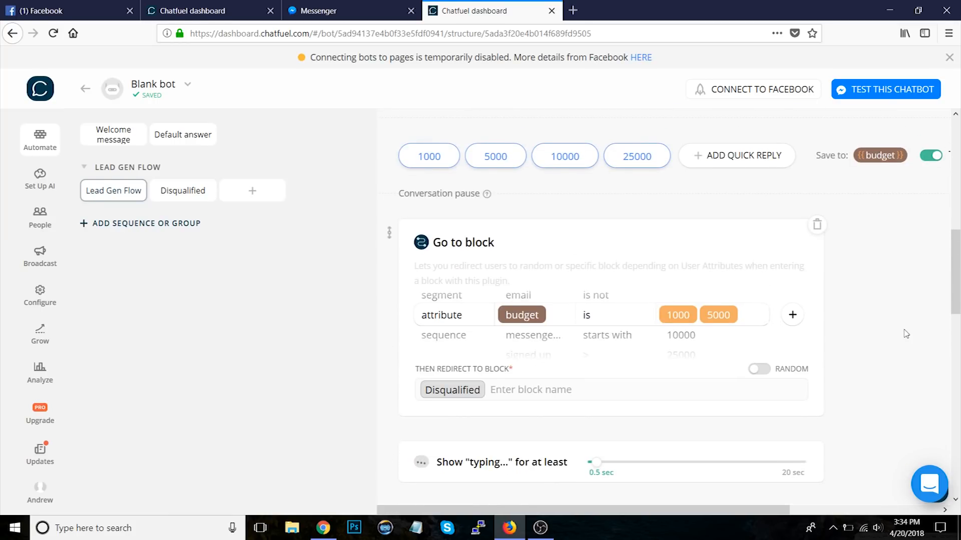
{"action": "left_click", "coordinate": [426, 159]}
{"action": "left_click", "coordinate": [433, 192]}
{"action": "type", "text": "dis"}
{"action": "left_click", "coordinate": [449, 264]}
{"action": "left_click", "coordinate": [793, 398]}
Step: Link the 5000 budget quick reply to the Disqualified block as well
{"action": "left_click", "coordinate": [495, 156]}
{"action": "left_click", "coordinate": [504, 195]}
{"action": "type", "text": "dis"}
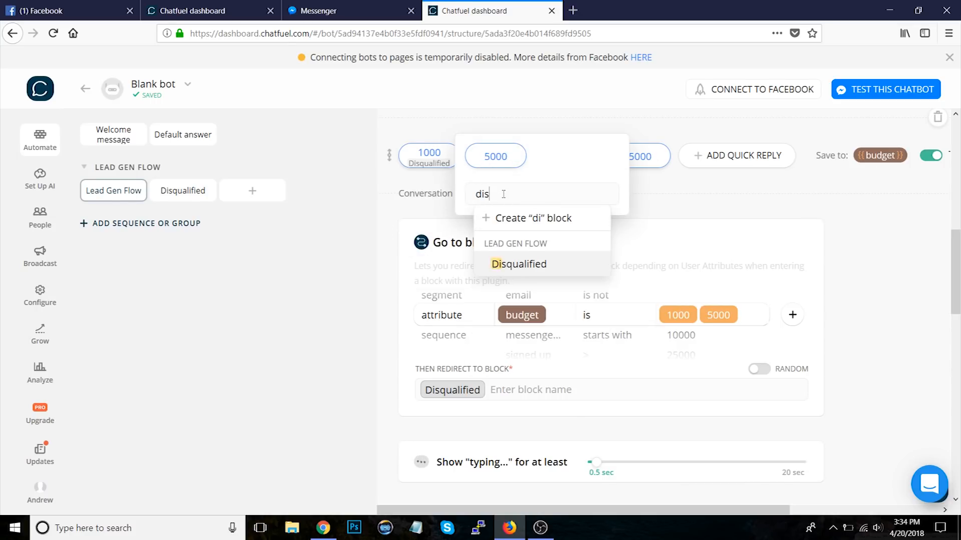
{"action": "left_click", "coordinate": [518, 264]}
{"action": "left_click", "coordinate": [870, 300]}
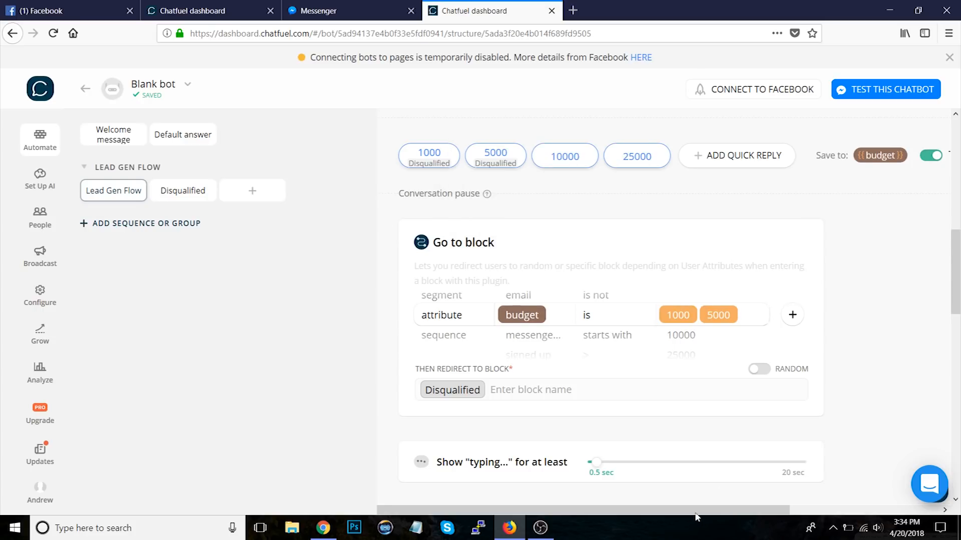
Step: Review the budget quick-reply options and the Send email card in the Lead Gen Flow block
{"action": "left_click_drag", "start_coordinate": [696, 518], "coordinate": [804, 517]}
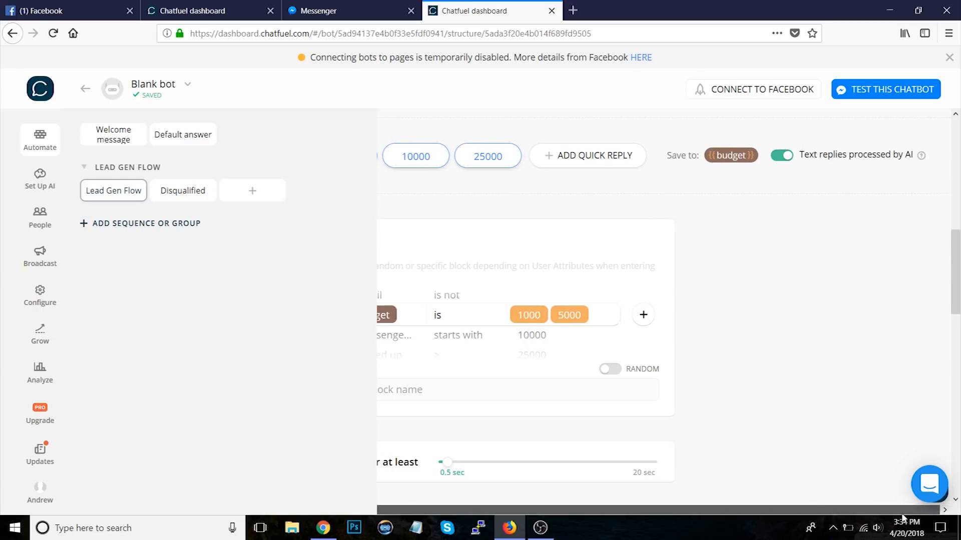
{"action": "left_click", "coordinate": [783, 156]}
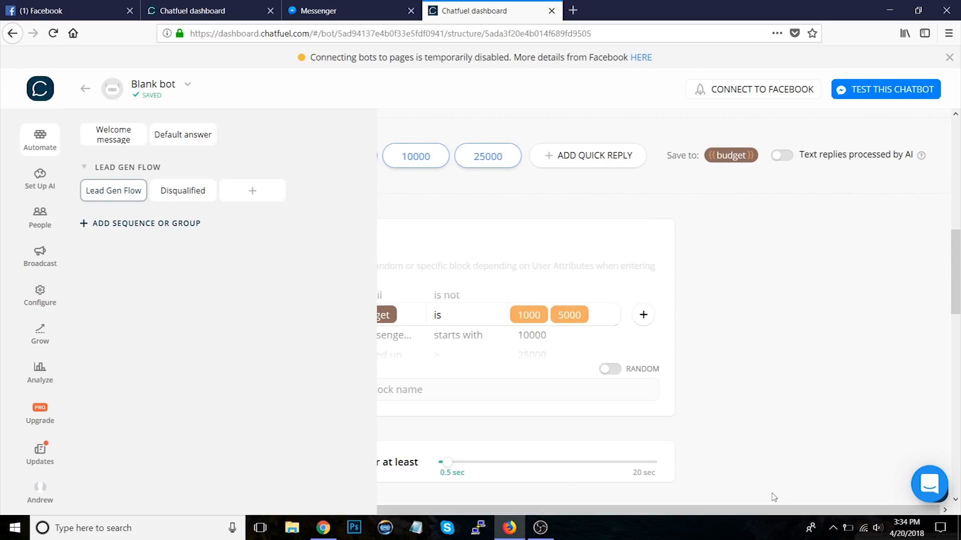
{"action": "scroll", "coordinate": [765, 510], "scroll_direction": "left", "scroll_amount": 3}
{"action": "scroll", "coordinate": [910, 319], "scroll_direction": "down", "scroll_amount": 15}
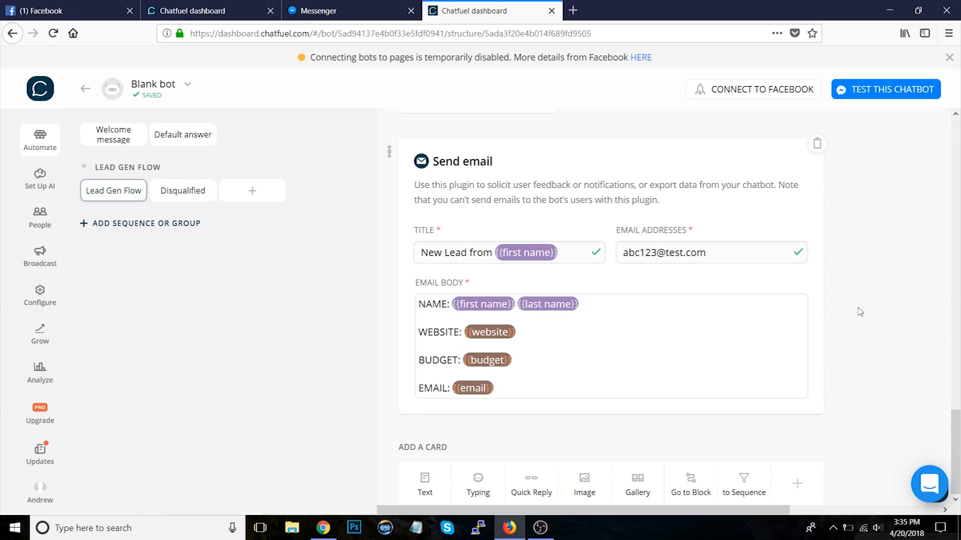
{"action": "scroll", "coordinate": [860, 313], "scroll_direction": "up", "scroll_amount": 1}
{"action": "scroll", "coordinate": [619, 119], "scroll_direction": "up", "scroll_amount": 3}
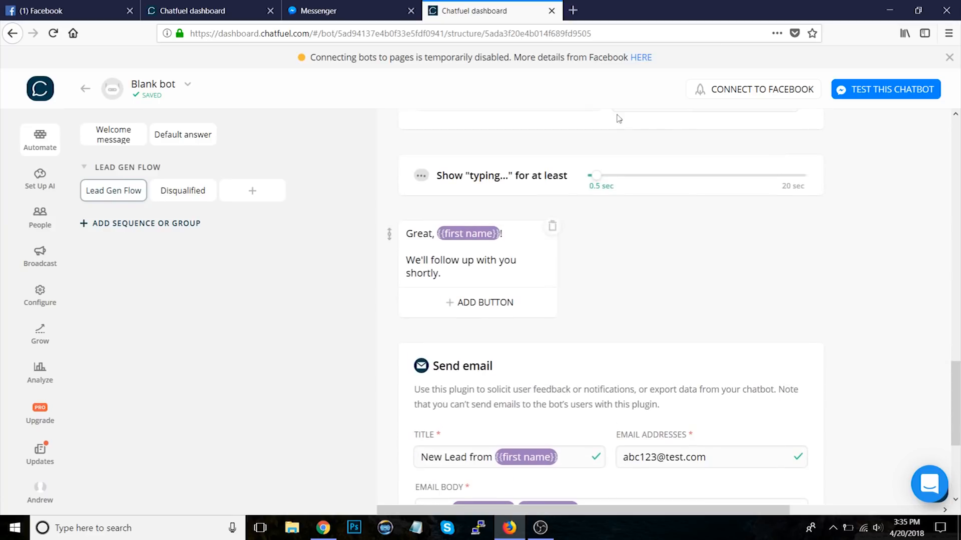
{"action": "scroll", "coordinate": [905, 319], "scroll_direction": "down", "scroll_amount": 4}
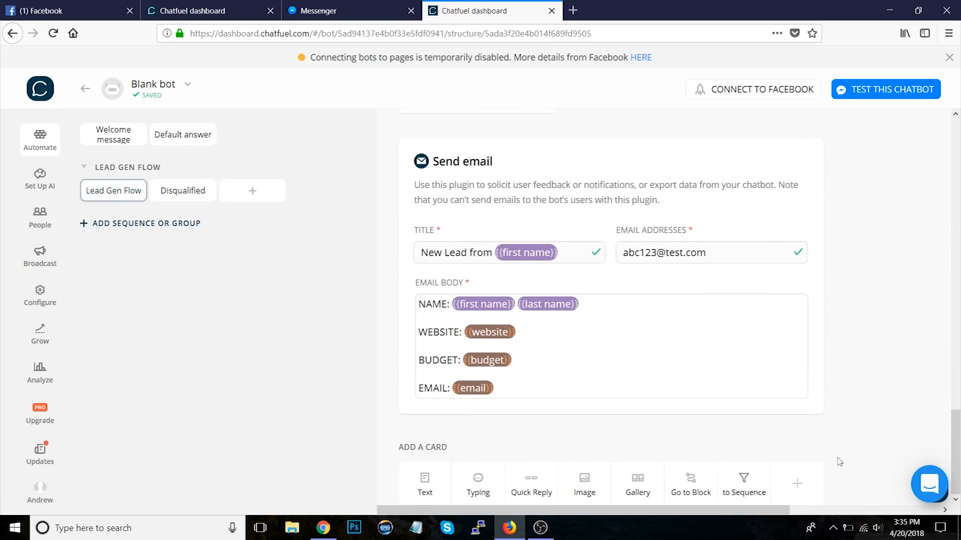
Step: Add a new sequence and name it FOLLOW-UP SEQUENCE
{"action": "left_click", "coordinate": [131, 223]}
{"action": "left_click", "coordinate": [134, 213]}
{"action": "left_click", "coordinate": [166, 224]}
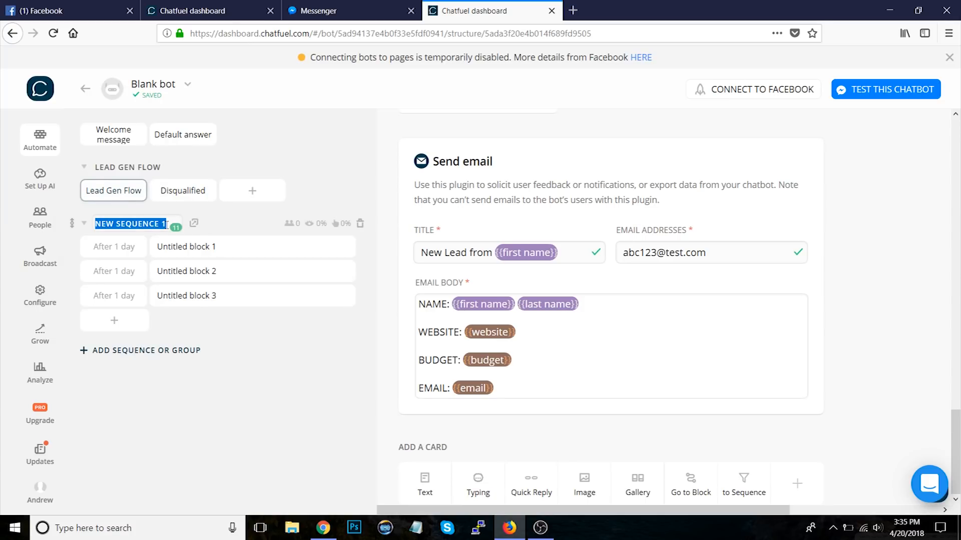
{"action": "type", "text": "FOLLOW-"}
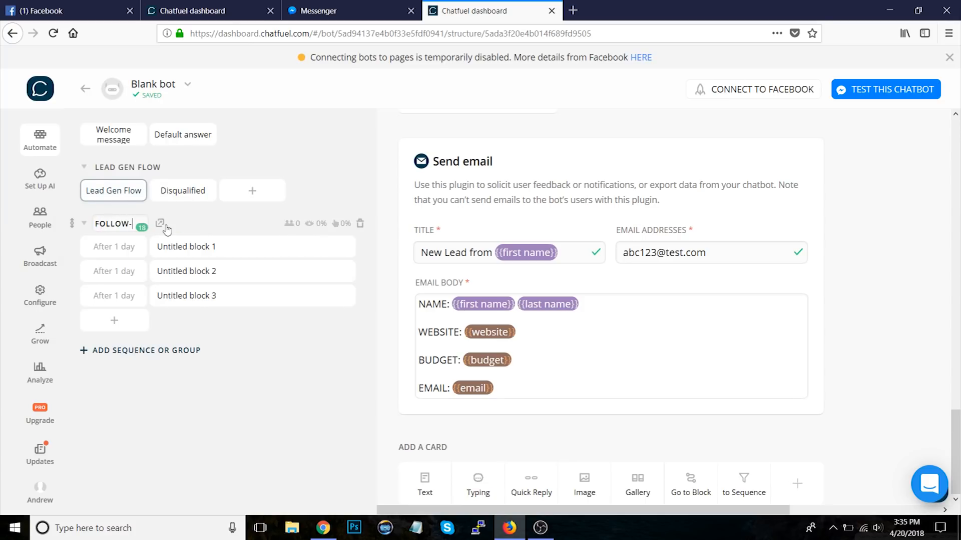
{"action": "type", "text": "UP SEQUENCE"}
{"action": "key", "text": "Return"}
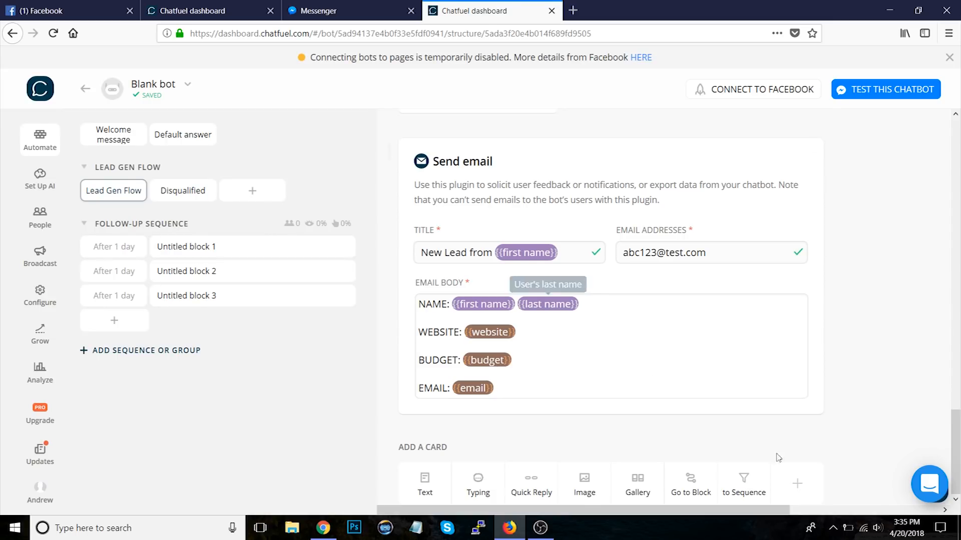
Step: Add a Subscribe to Sequence card at the end of Lead Gen Flow that subscribes users to FOLLOW-UP SEQUENCE
{"action": "left_click", "coordinate": [744, 483]}
{"action": "scroll", "coordinate": [905, 384], "scroll_direction": "down", "scroll_amount": 3}
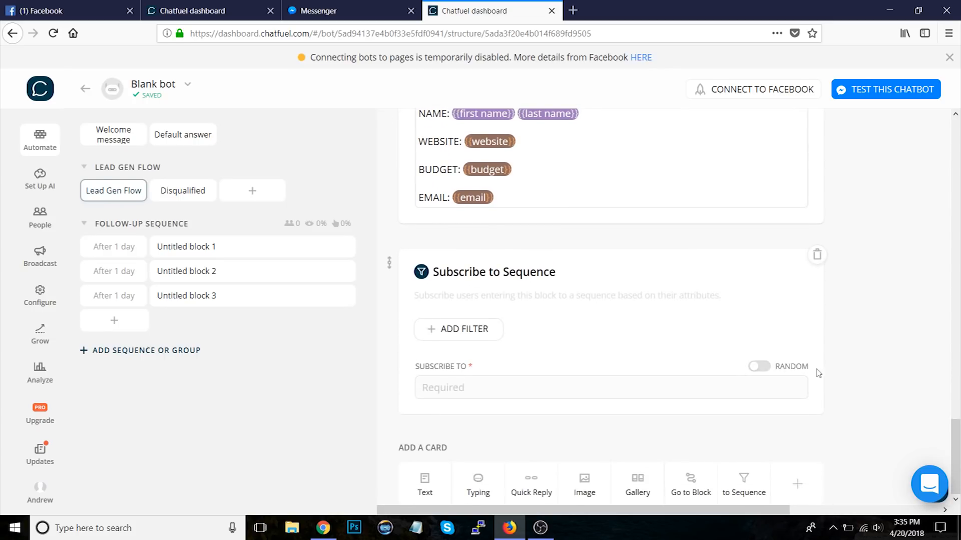
{"action": "left_click", "coordinate": [495, 384]}
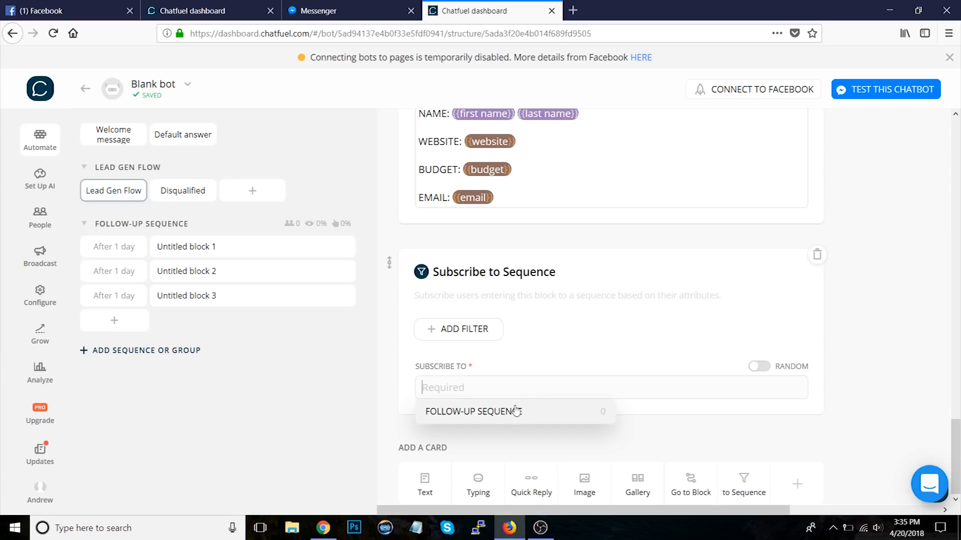
{"action": "left_click", "coordinate": [494, 415]}
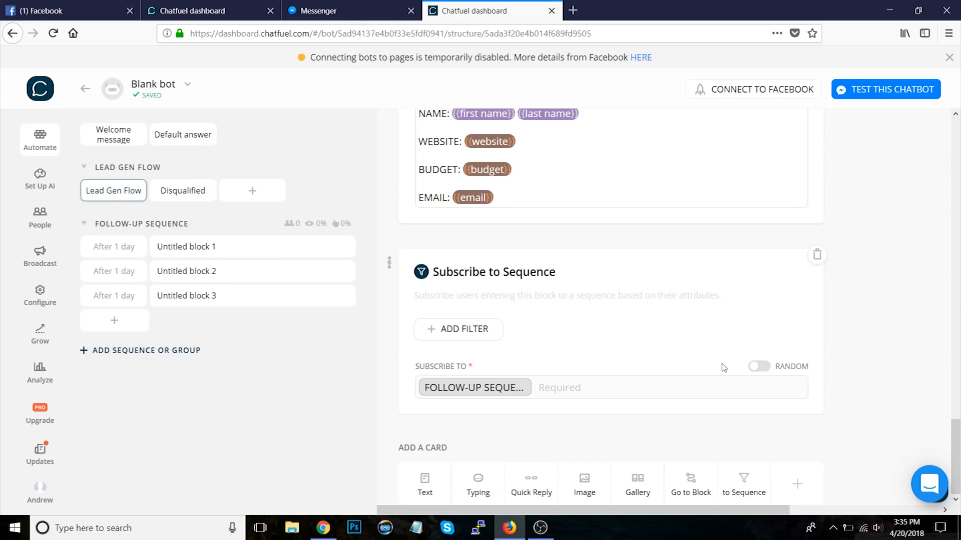
Step: Add a text card to the sequence's first block saying "24 hours ago, you submitted a lead form! Thanks."
{"action": "scroll", "coordinate": [632, 142], "scroll_direction": "up", "scroll_amount": 4}
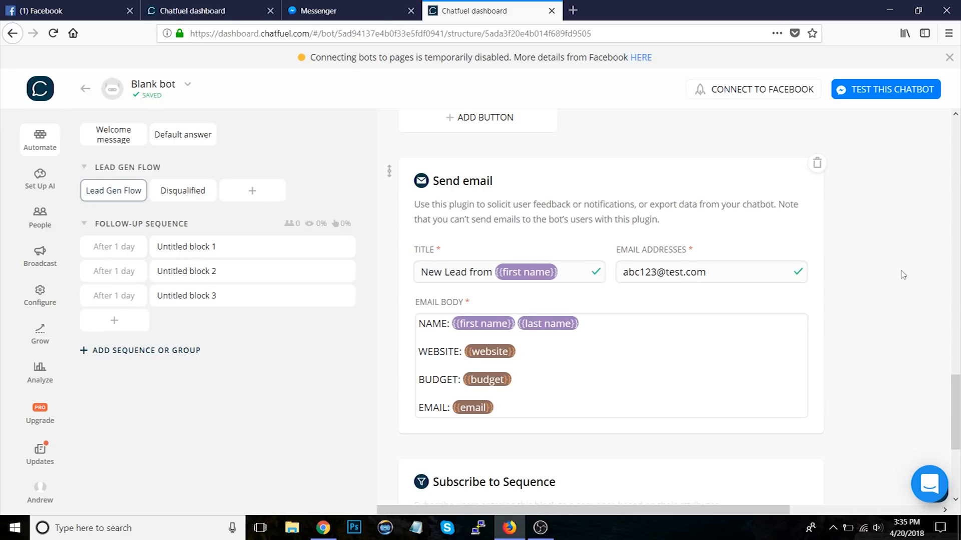
{"action": "scroll", "coordinate": [517, 239], "scroll_direction": "down", "scroll_amount": 4}
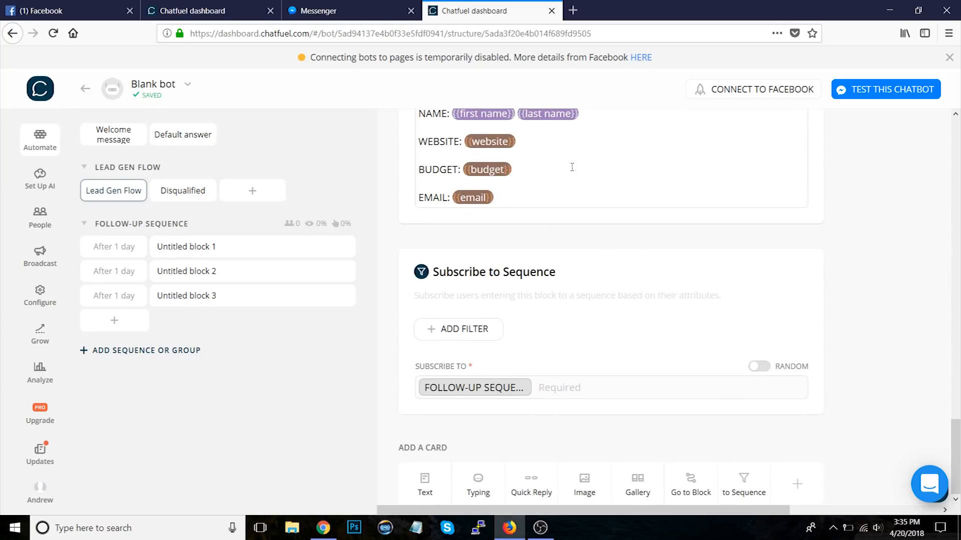
{"action": "left_click", "coordinate": [200, 246]}
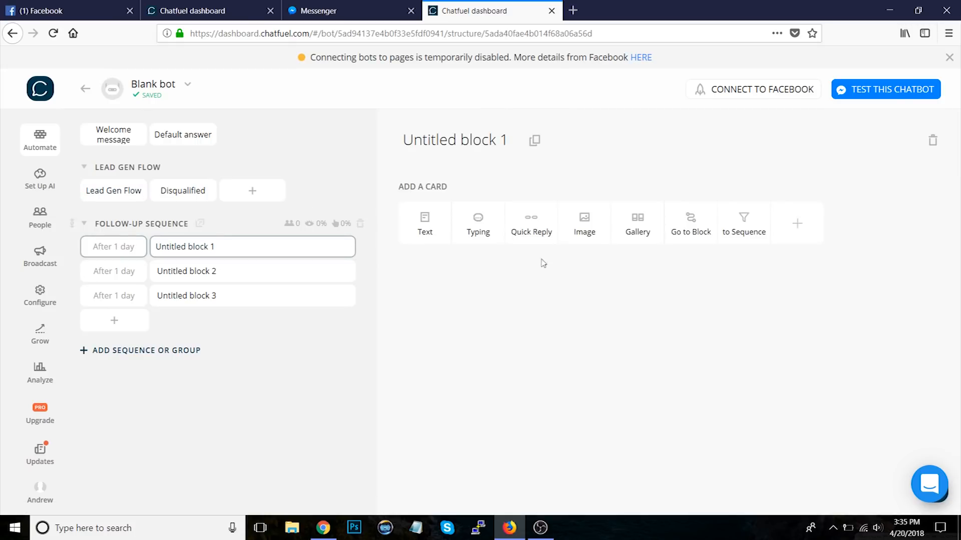
{"action": "left_click", "coordinate": [418, 220]}
{"action": "type", "text": "24"}
{"action": "key", "text": "BackSpace"}
{"action": "key", "text": "BackSpace"}
{"action": "type", "text": "24 hours ago, you signed"}
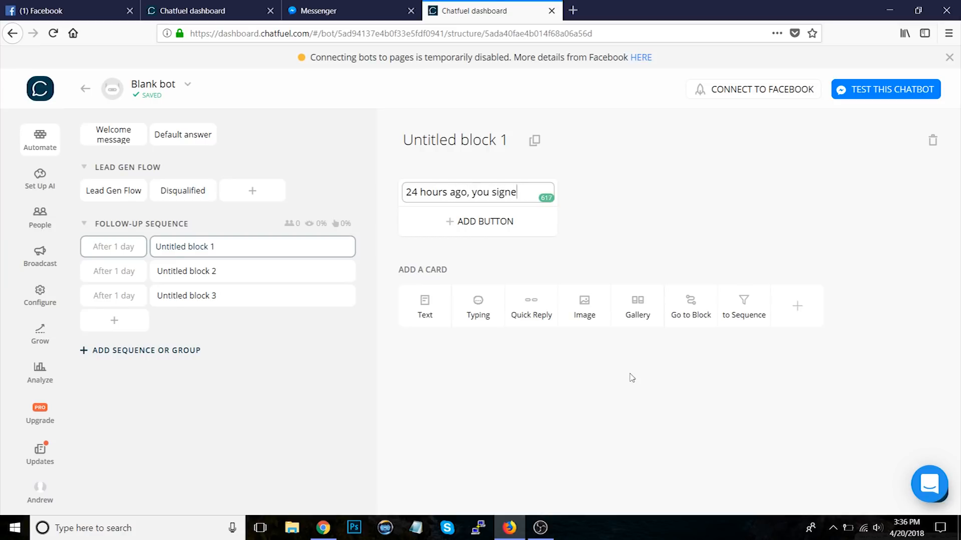
{"action": "key", "text": "BackSpace"}
{"action": "type", "text": "ubmitted a lead"}
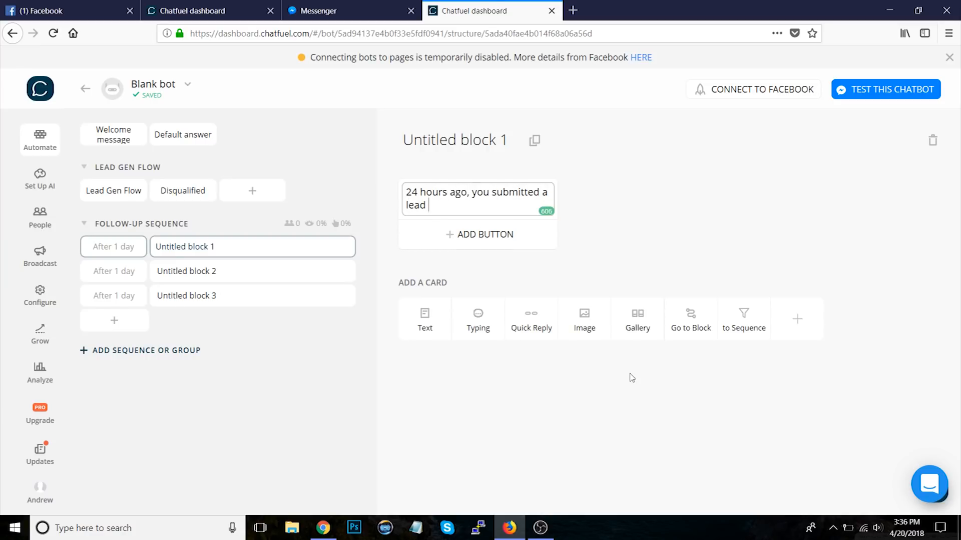
{"action": "type", "text": " form! Thanks."}
{"action": "left_click", "coordinate": [677, 249]}
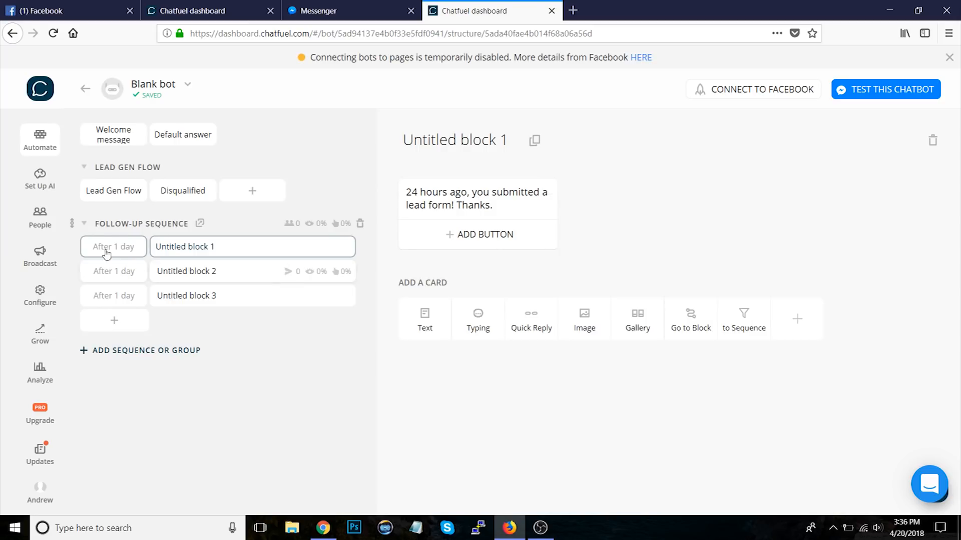
Step: Add a new group named SEQUENCE SETTINGS
{"action": "left_click", "coordinate": [184, 275]}
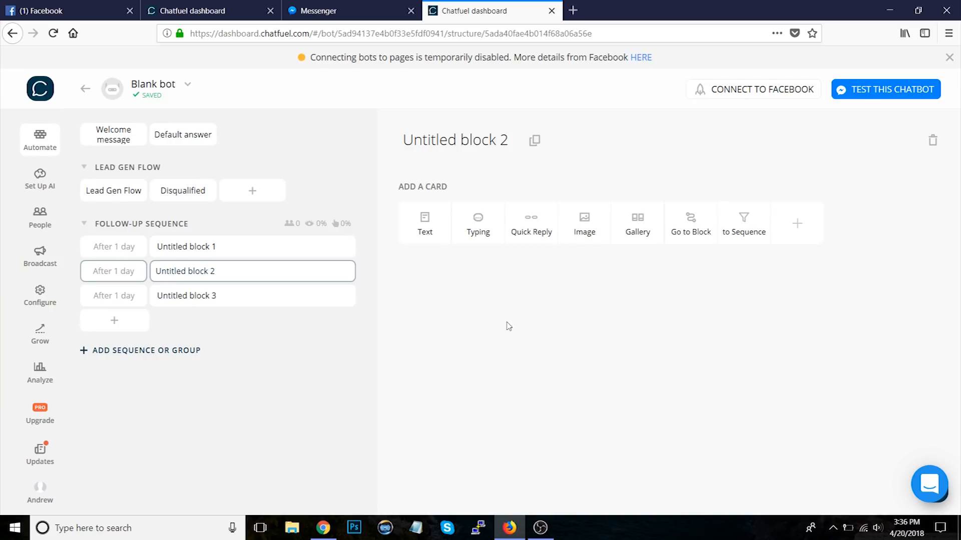
{"action": "left_click", "coordinate": [208, 246]}
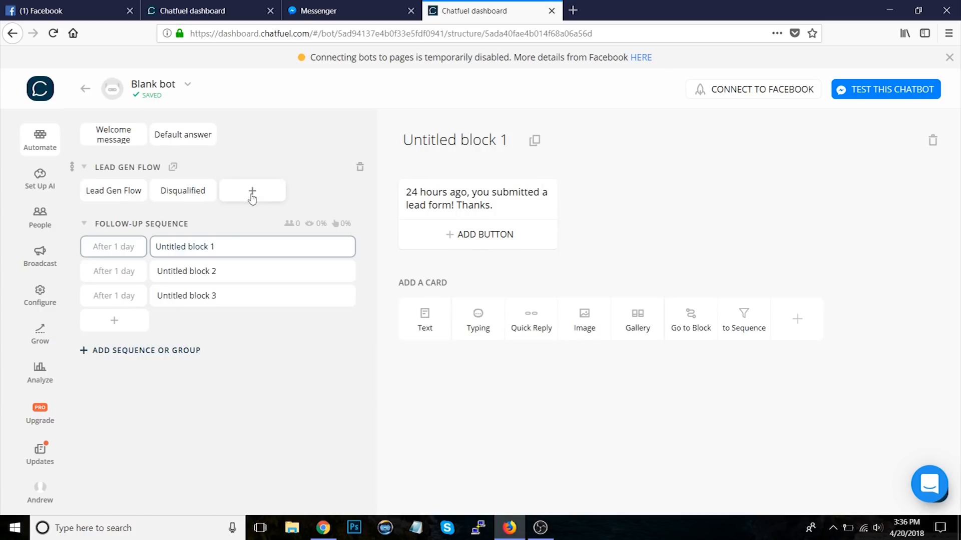
{"action": "left_click", "coordinate": [150, 356]}
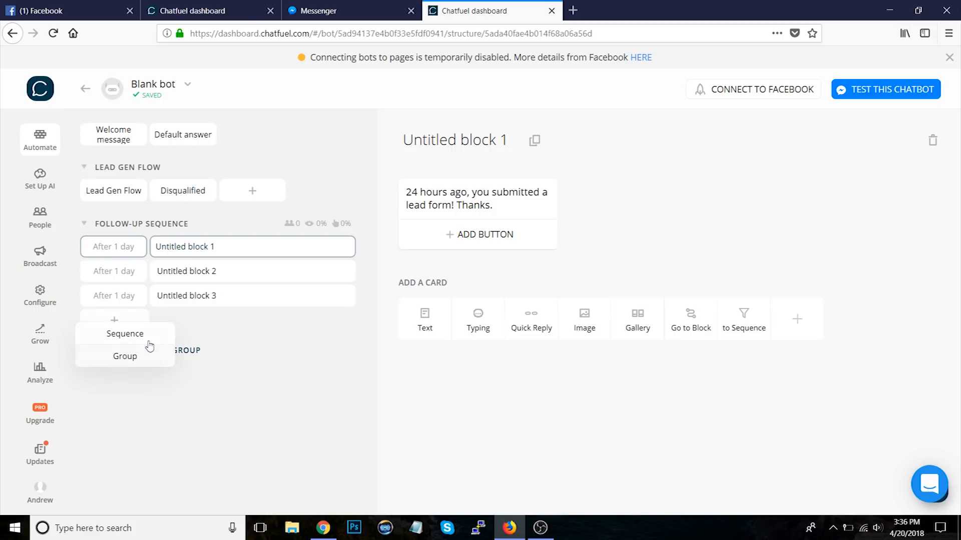
{"action": "left_click", "coordinate": [145, 356]}
{"action": "key", "text": "ctrl+a"}
{"action": "type", "text": "SEQUENCE SE"}
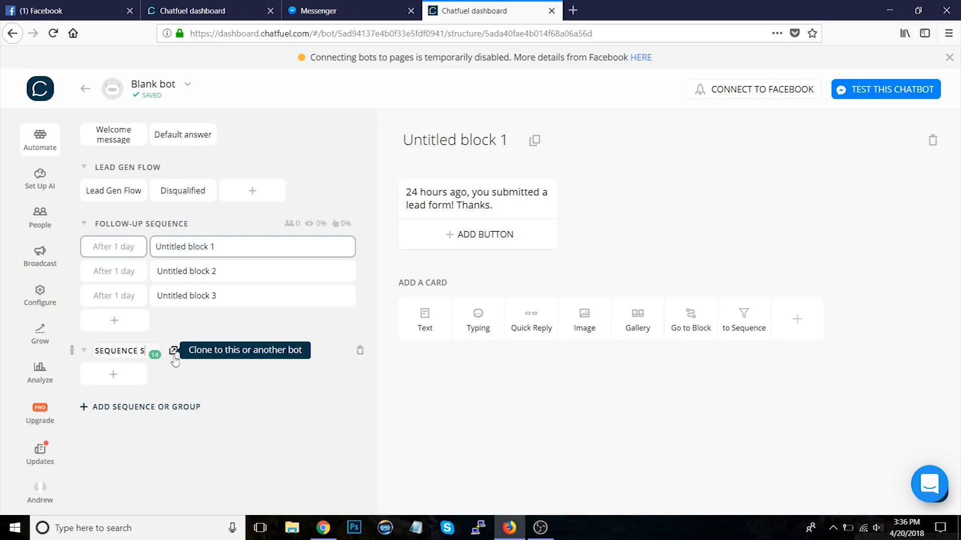
{"action": "type", "text": "TTINGS"}
{"action": "key", "text": "Return"}
Step: Add a block named Unsubscribe to the SEQUENCE SETTINGS group
{"action": "left_click", "coordinate": [113, 374]}
{"action": "type", "text": "Unsubscribe"}
{"action": "key", "text": "Return"}
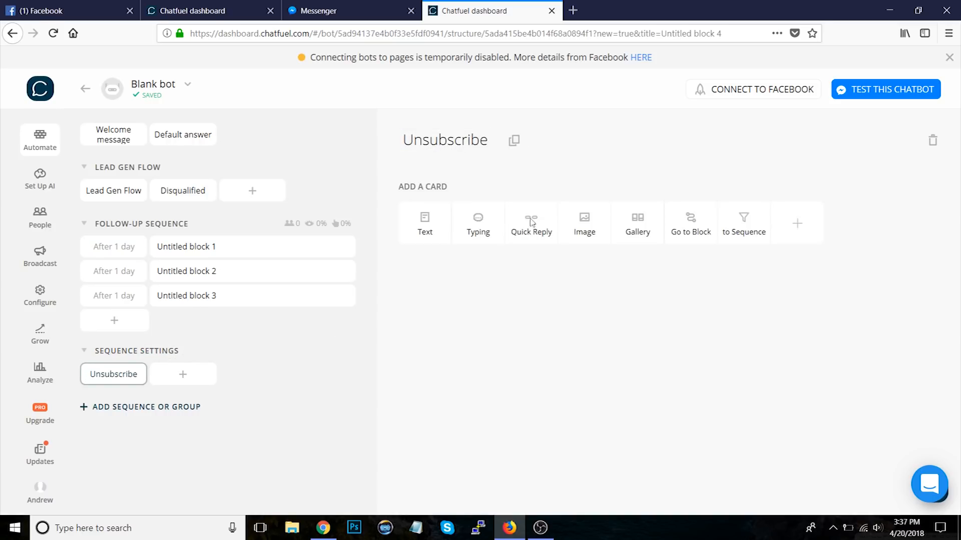
Step: Add a text card to the Unsubscribe block saying "OK, you've been unsubscribed!"
{"action": "left_click", "coordinate": [426, 220]}
{"action": "type", "text": "W"}
{"action": "key", "text": "BackSpace"}
{"action": "type", "text": "O"}
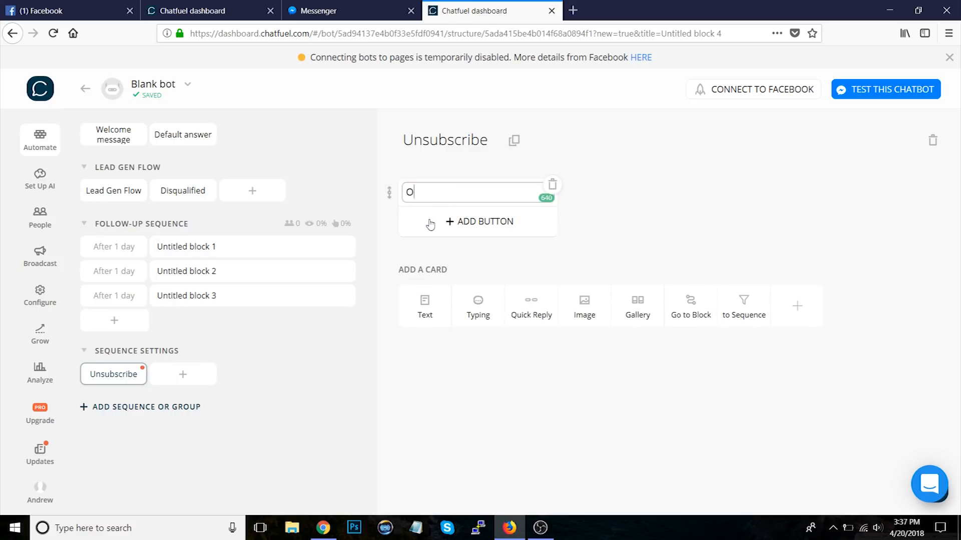
{"action": "type", "text": "K, you've been unsubscribed."}
{"action": "key", "text": "BackSpace"}
{"action": "type", "text": "!"}
{"action": "left_click", "coordinate": [670, 245]}
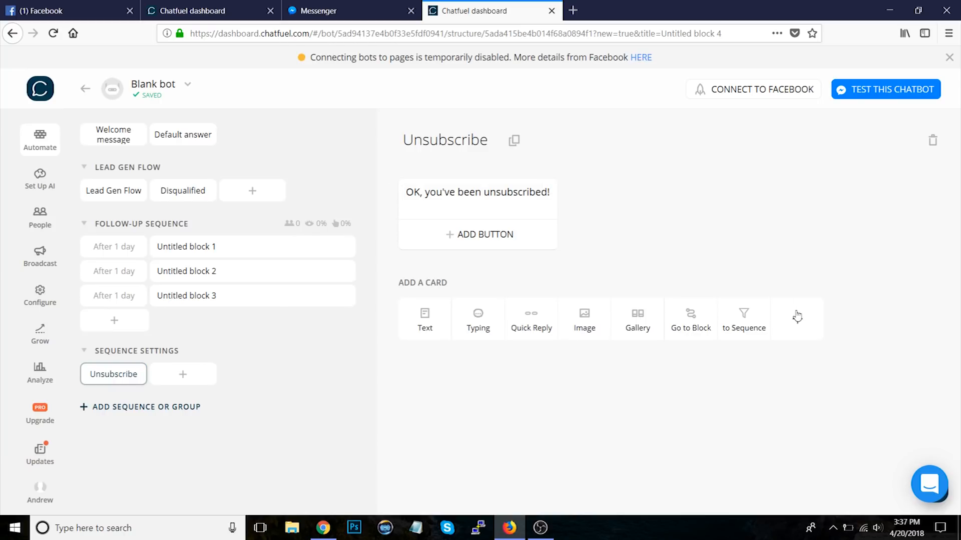
Step: Add an Unsubscribe From Sequence plugin to the Unsubscribe block, unsubscribing from FOLLOW-UP SEQUENCE
{"action": "left_click", "coordinate": [797, 317]}
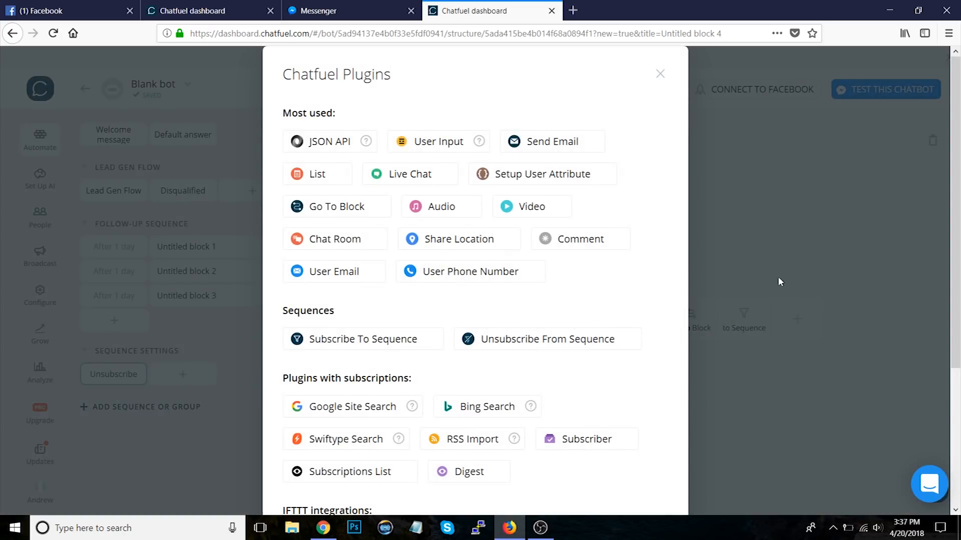
{"action": "left_click", "coordinate": [531, 344]}
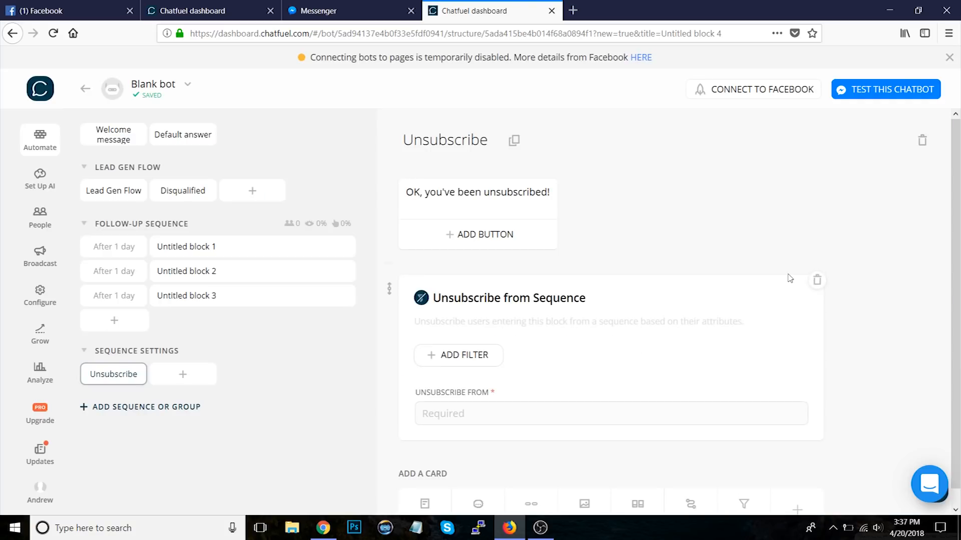
{"action": "left_click", "coordinate": [476, 397]}
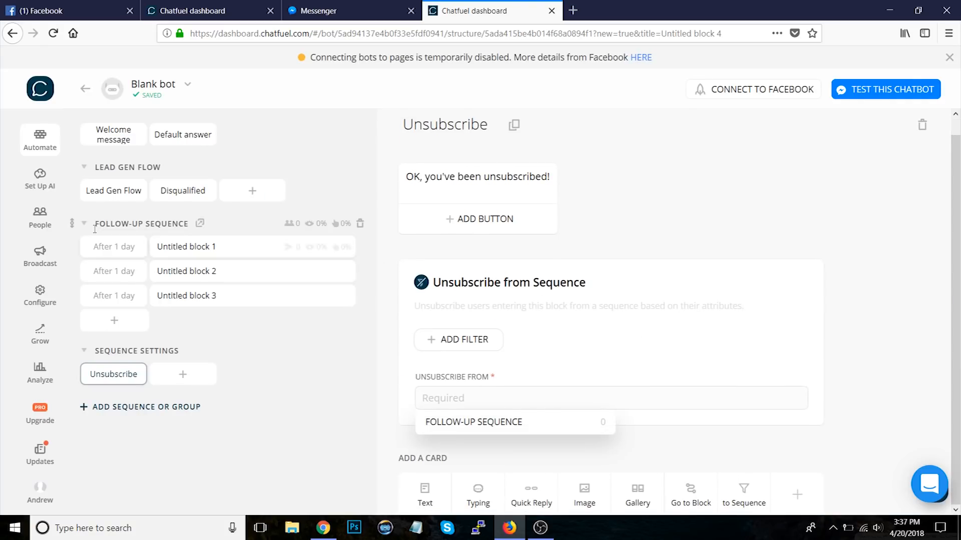
{"action": "left_click", "coordinate": [474, 422]}
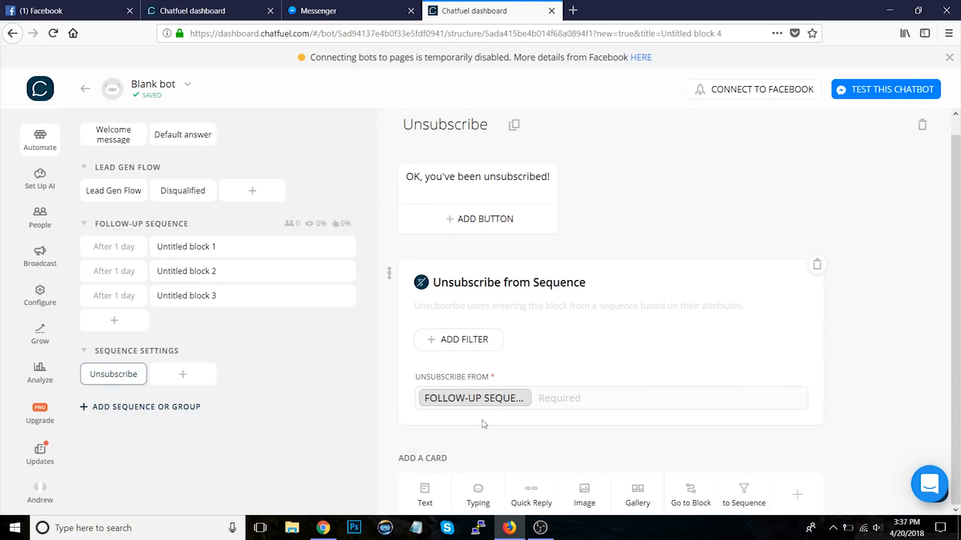
Step: Add a "Stop Messages" button to Untitled block 1's text card that links to the Unsubscribe block
{"action": "left_click", "coordinate": [201, 247]}
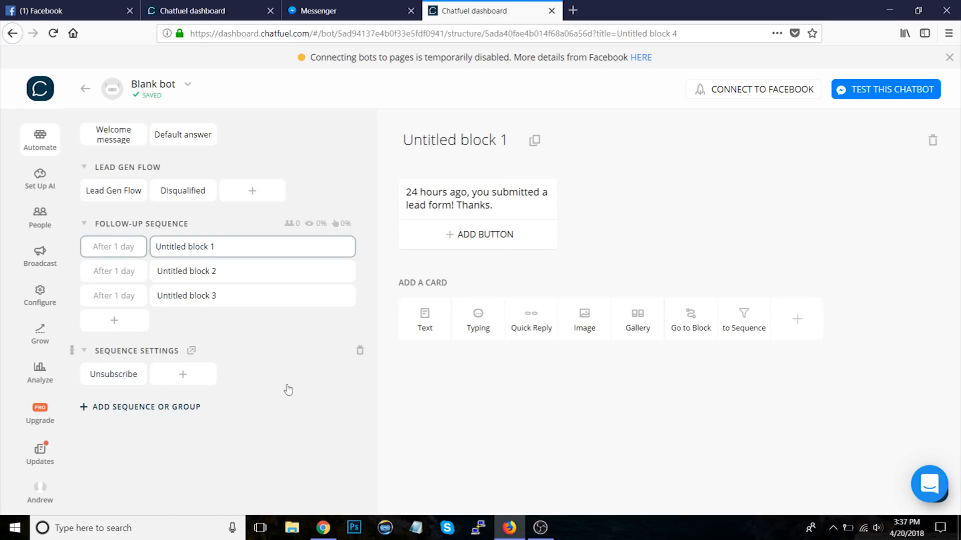
{"action": "left_click", "coordinate": [481, 236]}
{"action": "type", "text": "Stop"}
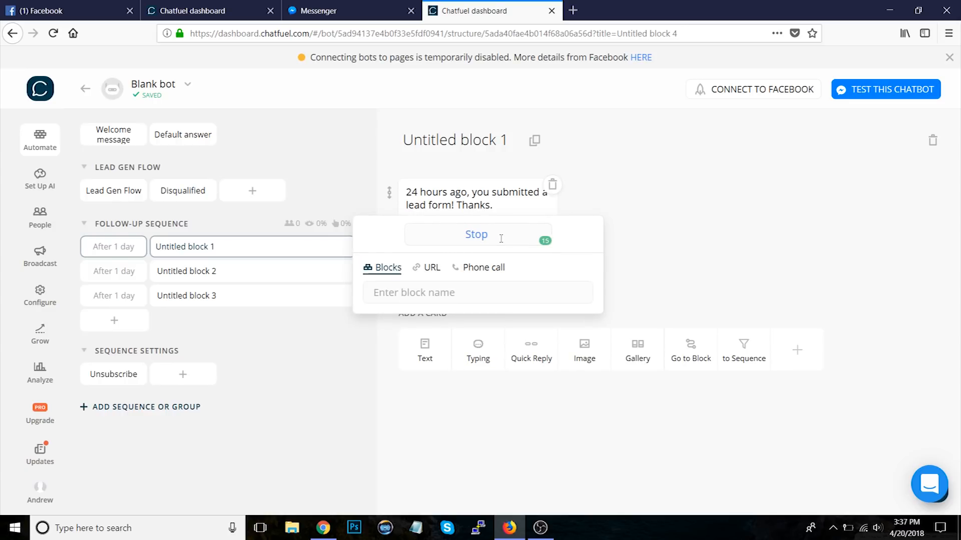
{"action": "type", "text": " Messages"}
{"action": "left_click", "coordinate": [408, 292]}
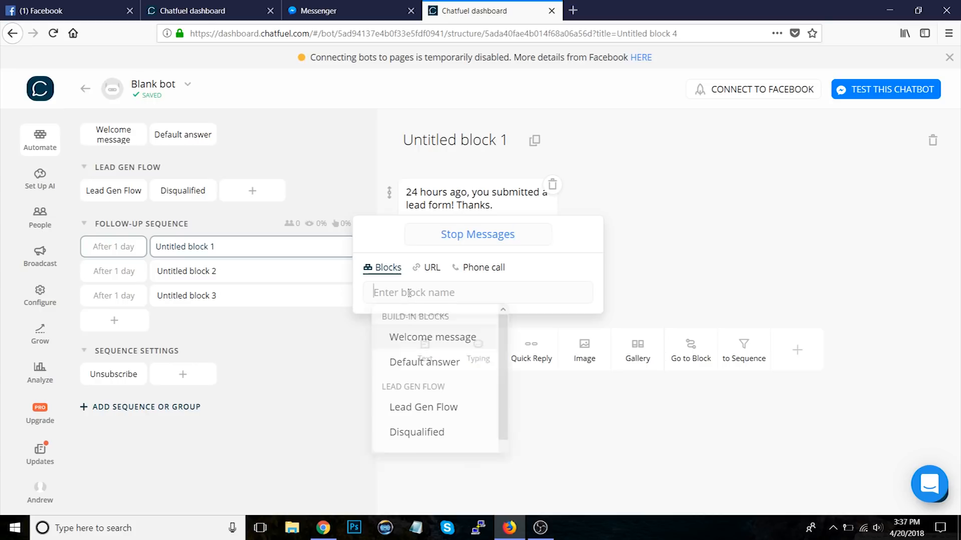
{"action": "type", "text": "uns"}
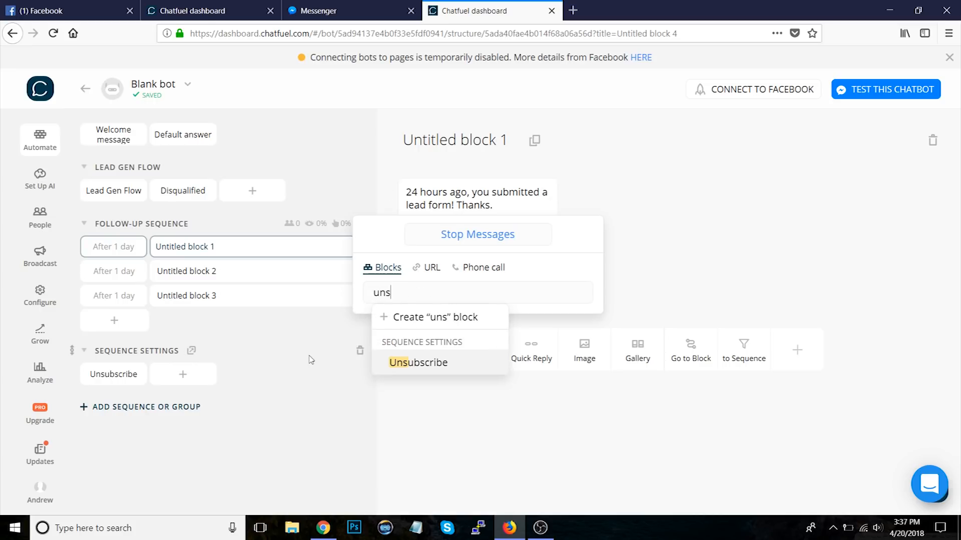
{"action": "left_click", "coordinate": [406, 360]}
{"action": "left_click", "coordinate": [745, 286]}
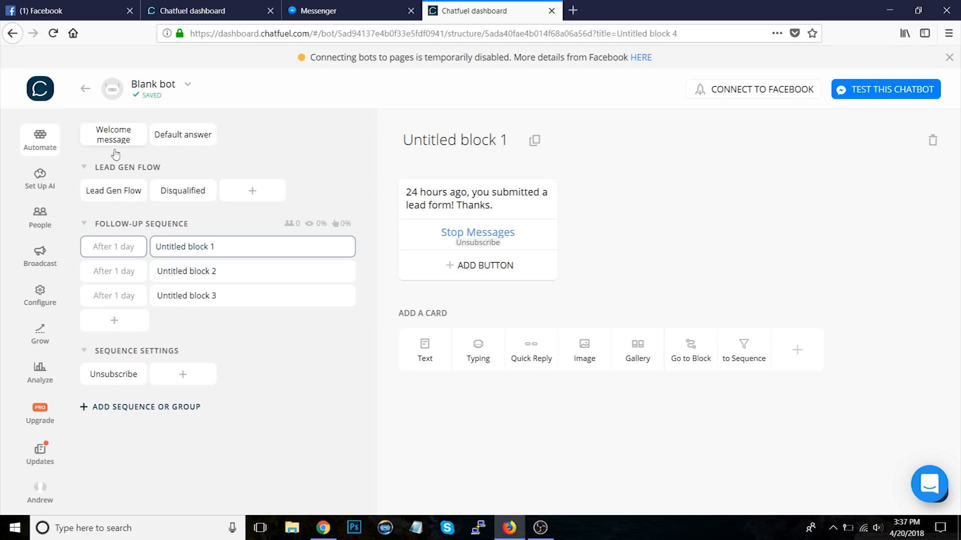
Step: Review the Lead Gen Flow, the sequence blocks and the Unsubscribe block
{"action": "left_click", "coordinate": [116, 189]}
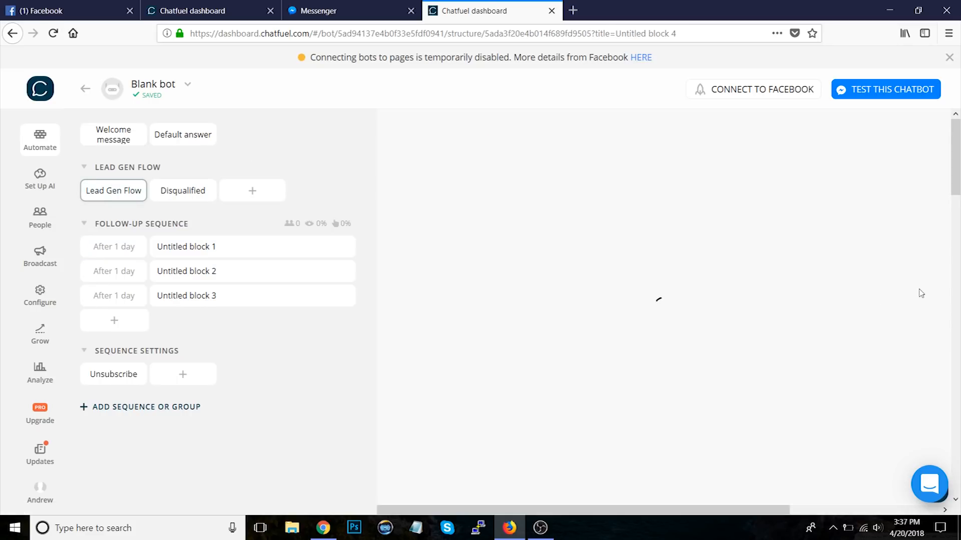
{"action": "scroll", "coordinate": [876, 343], "scroll_direction": "down", "scroll_amount": 15}
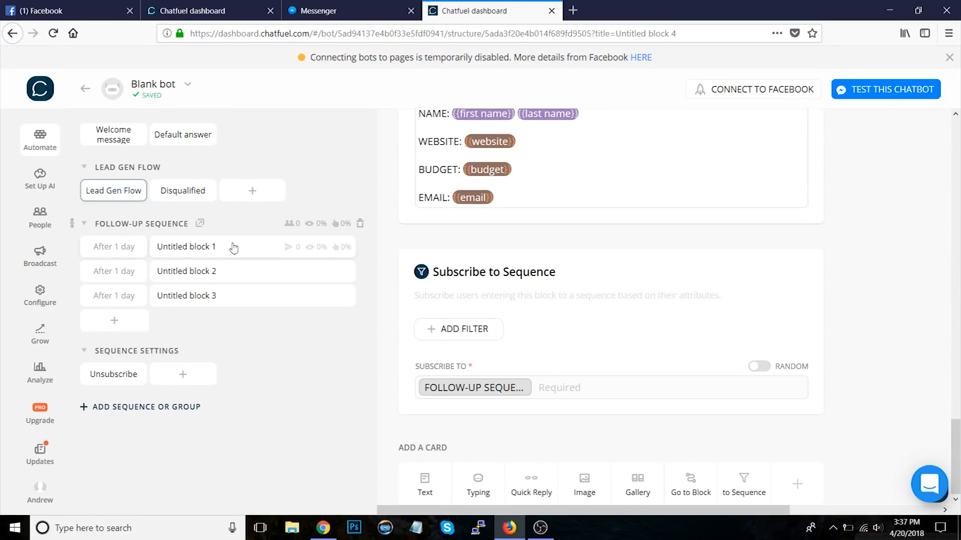
{"action": "left_click", "coordinate": [211, 252]}
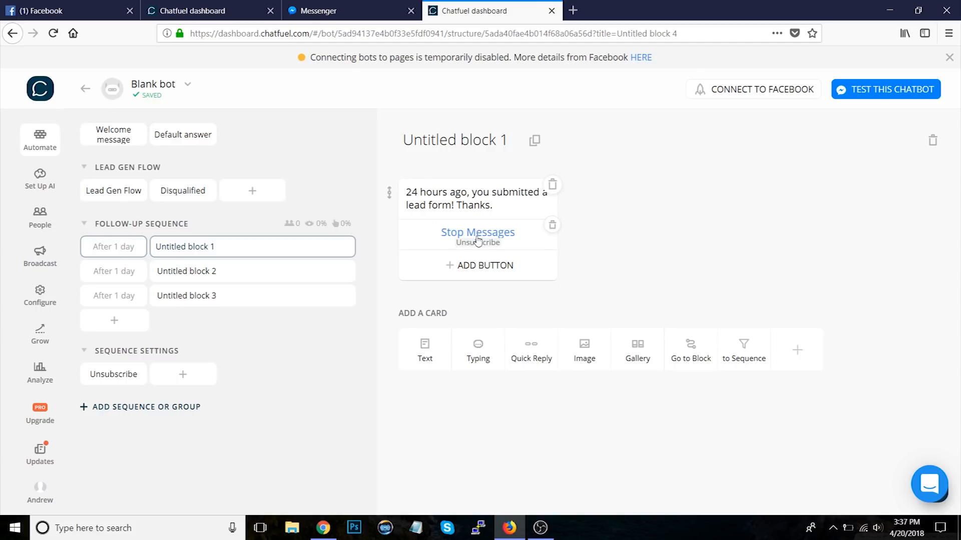
{"action": "left_click", "coordinate": [110, 381]}
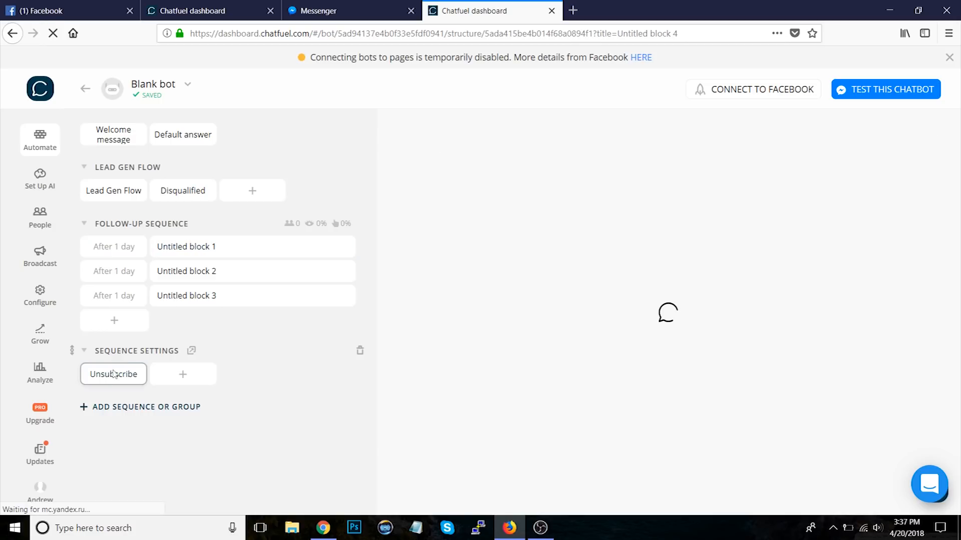
{"action": "left_click", "coordinate": [201, 255]}
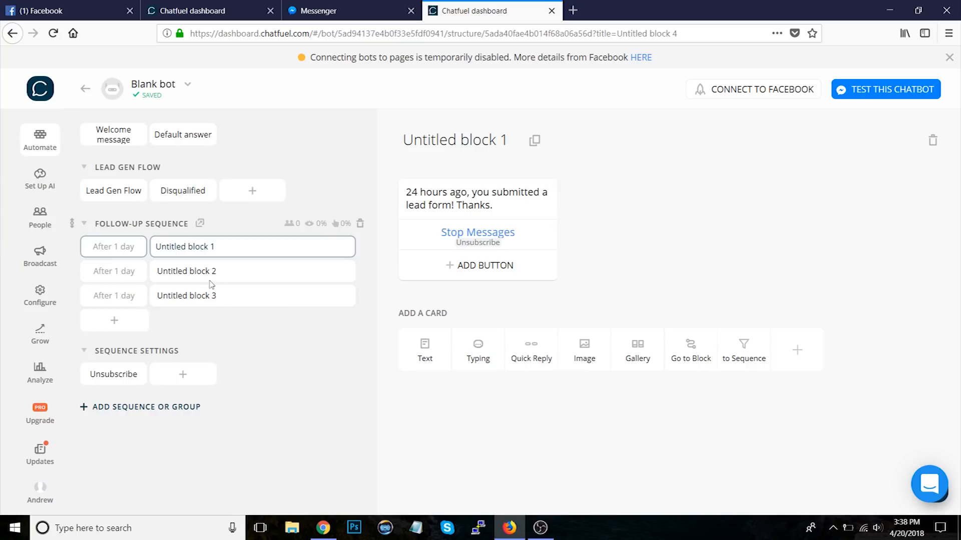
{"action": "left_click", "coordinate": [202, 271]}
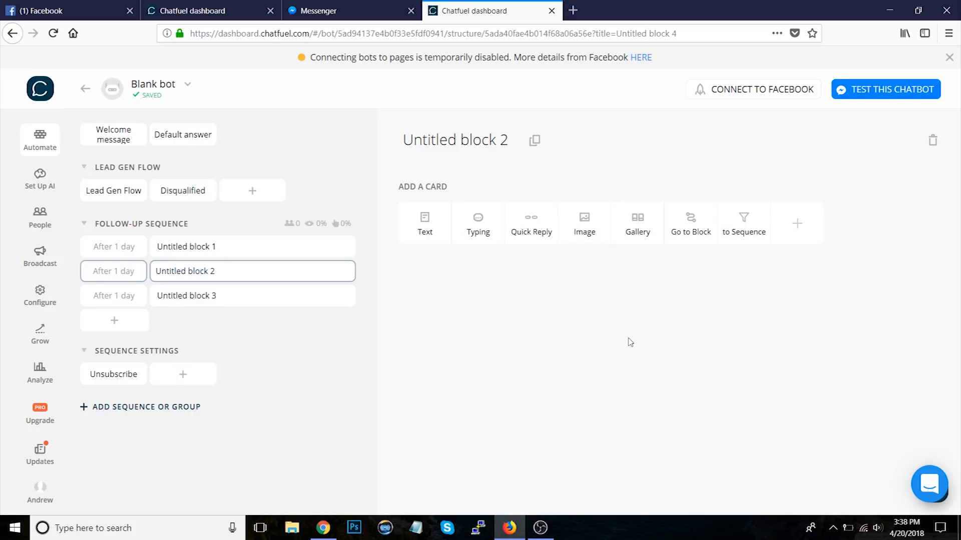
{"action": "left_click", "coordinate": [190, 246]}
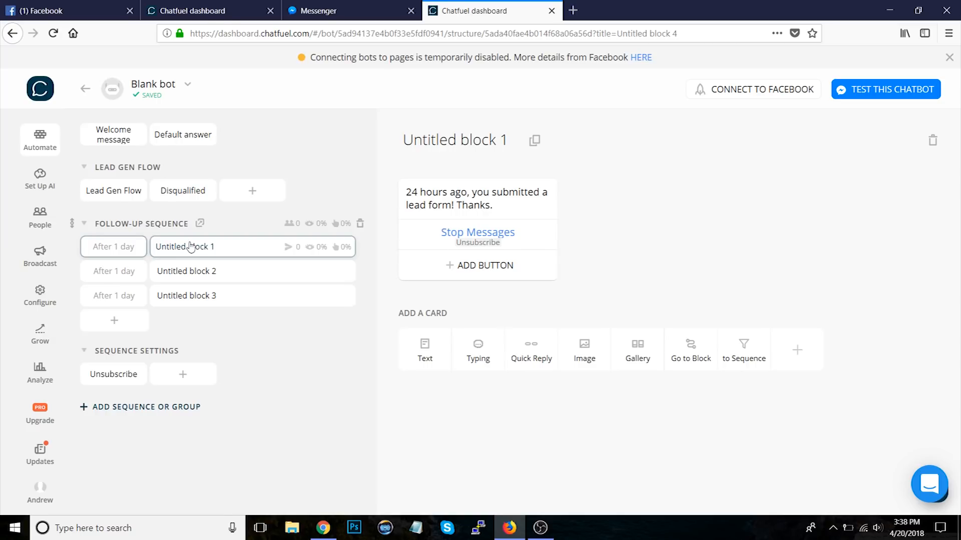
Step: Add an AI rule with phrases "what are your business hours", "hours of operation", "business hours" and "how late are you open"
{"action": "left_click", "coordinate": [41, 181]}
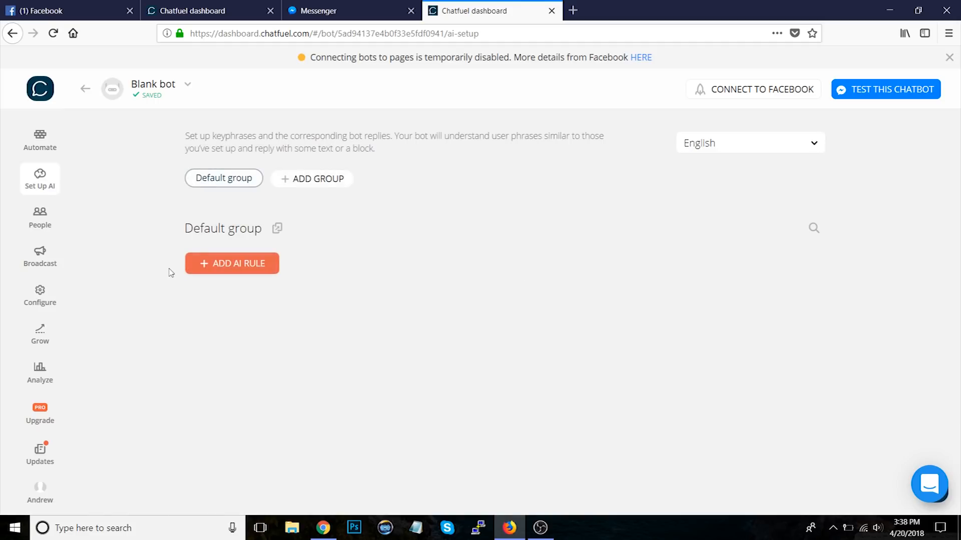
{"action": "left_click", "coordinate": [229, 270]}
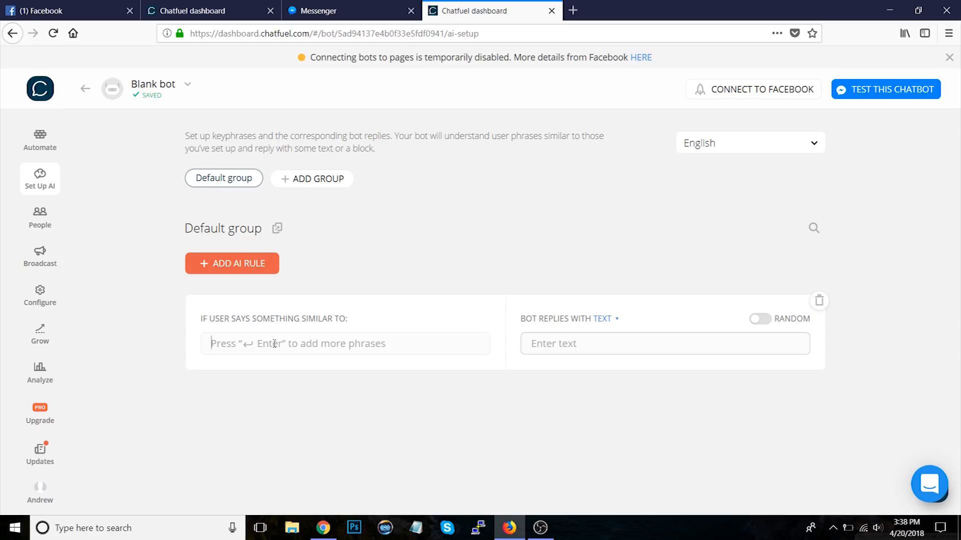
{"action": "type", "text": "wh"}
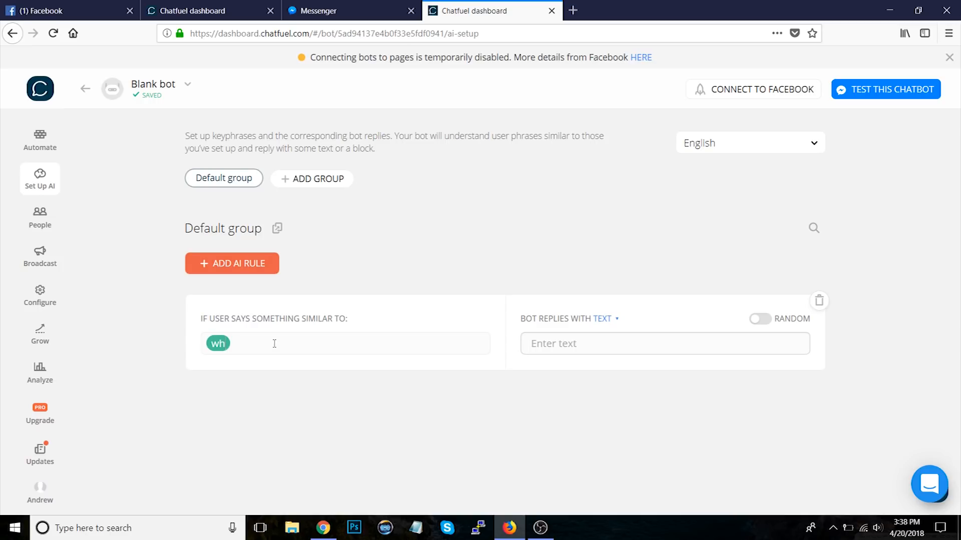
{"action": "type", "text": "at are your business hours"}
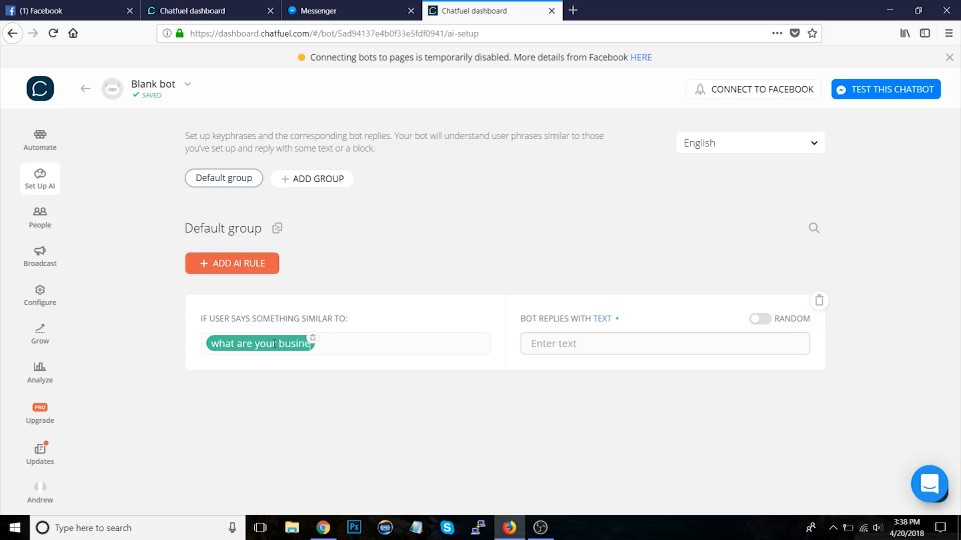
{"action": "key", "text": "Return"}
{"action": "type", "text": "hours of operation"}
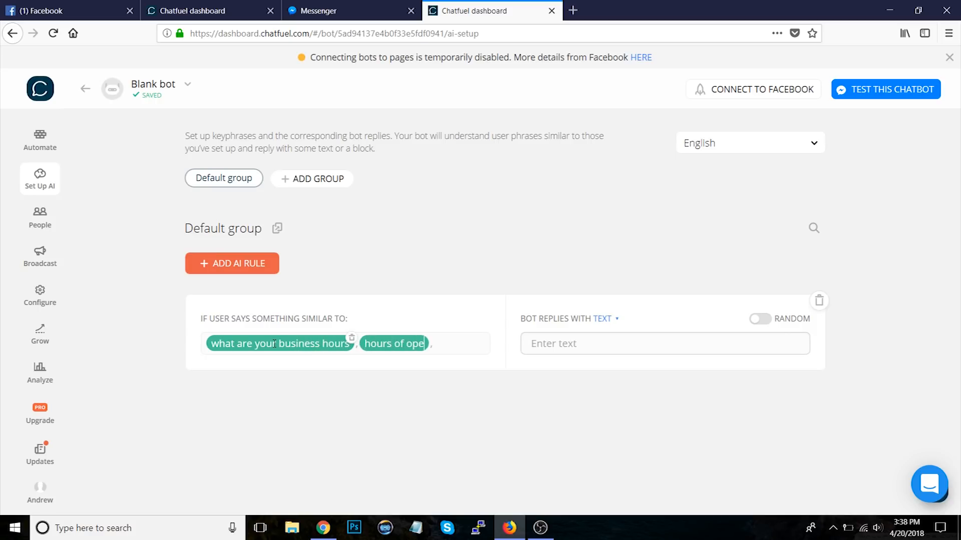
{"action": "key", "text": "Return"}
{"action": "type", "text": "business hours"}
{"action": "key", "text": "Return"}
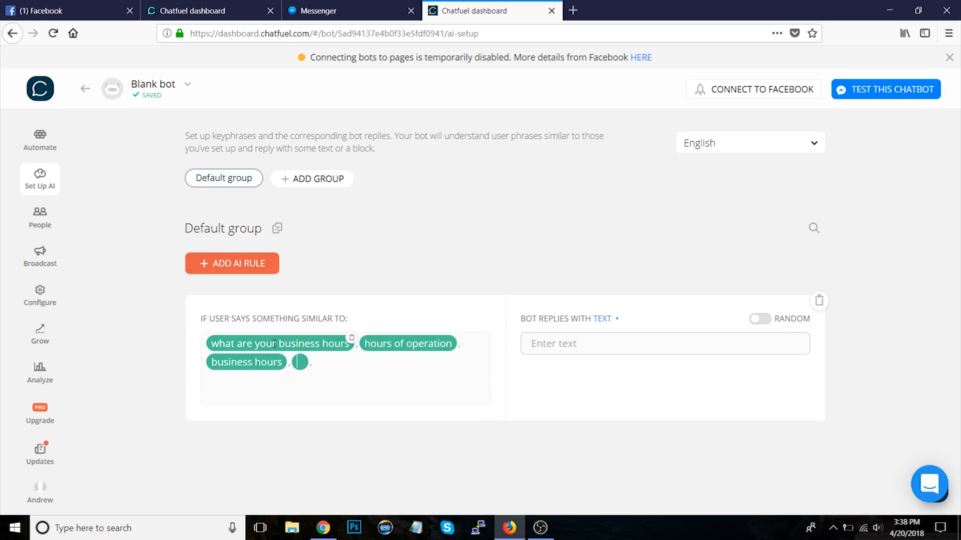
{"action": "type", "text": "how late are you open"}
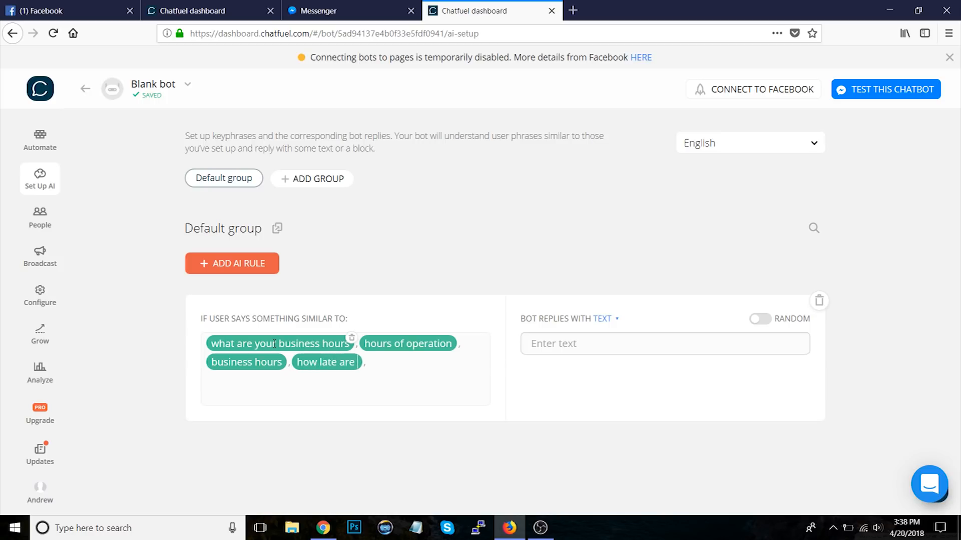
{"action": "key", "text": "Return"}
Step: Set the AI rule's bot reply to "We're open 7 days a week from 9am to 5pm"
{"action": "left_click", "coordinate": [598, 337]}
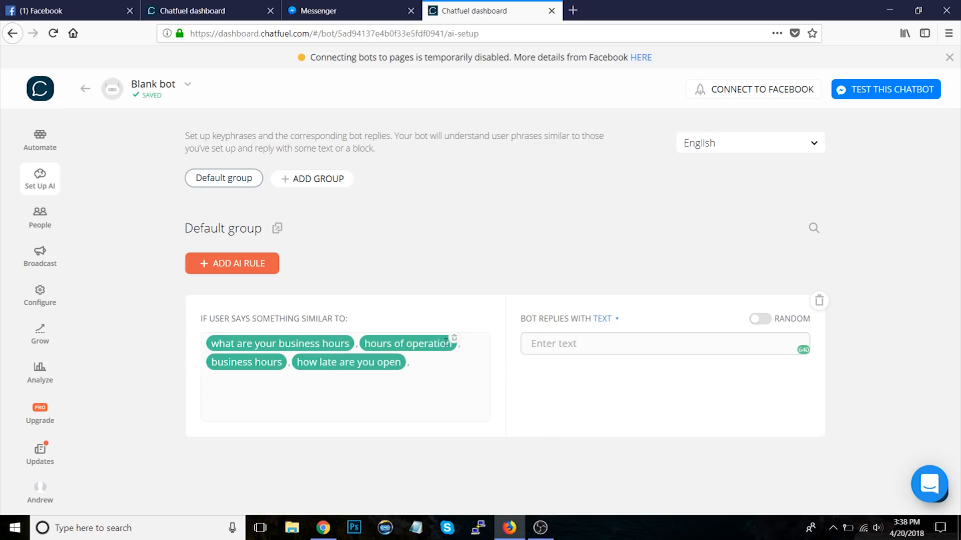
{"action": "type", "text": "We're open 7 days a week from 9am to 5pm"}
{"action": "left_click", "coordinate": [895, 378]}
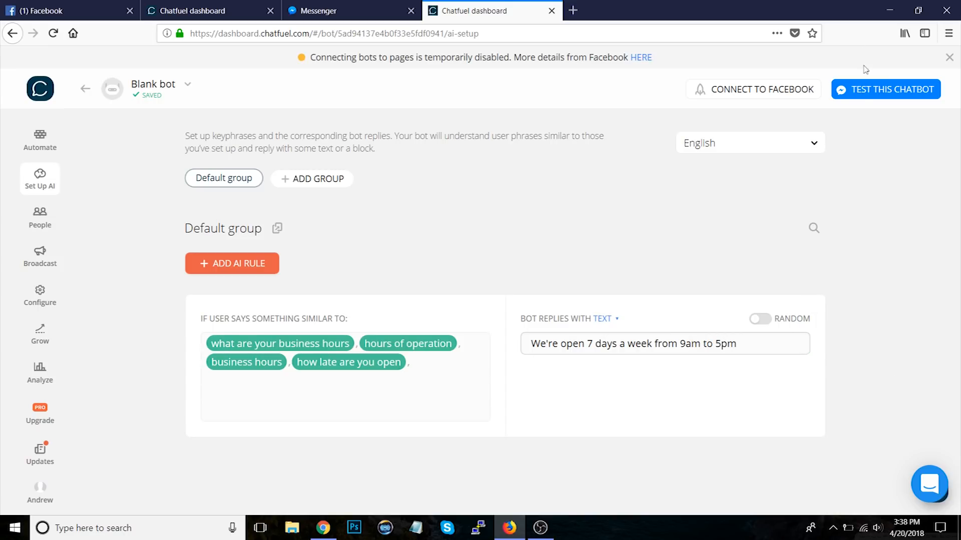
Step: Switch to Messenger and test the bot by sending "what are your business hours?" twice
{"action": "left_click", "coordinate": [343, 11]}
{"action": "type", "text": "wajhat are "}
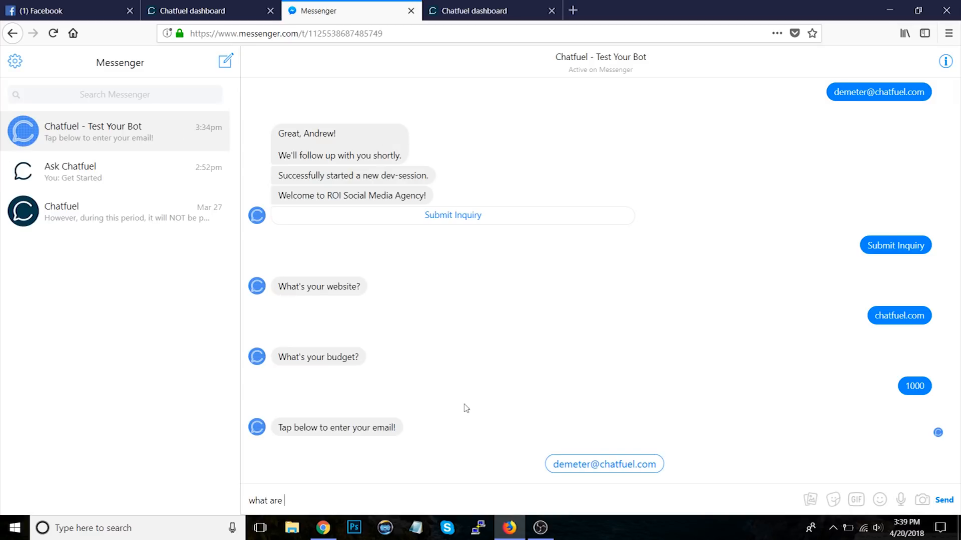
{"action": "type", "text": "your business hours?"}
{"action": "key", "text": "Return"}
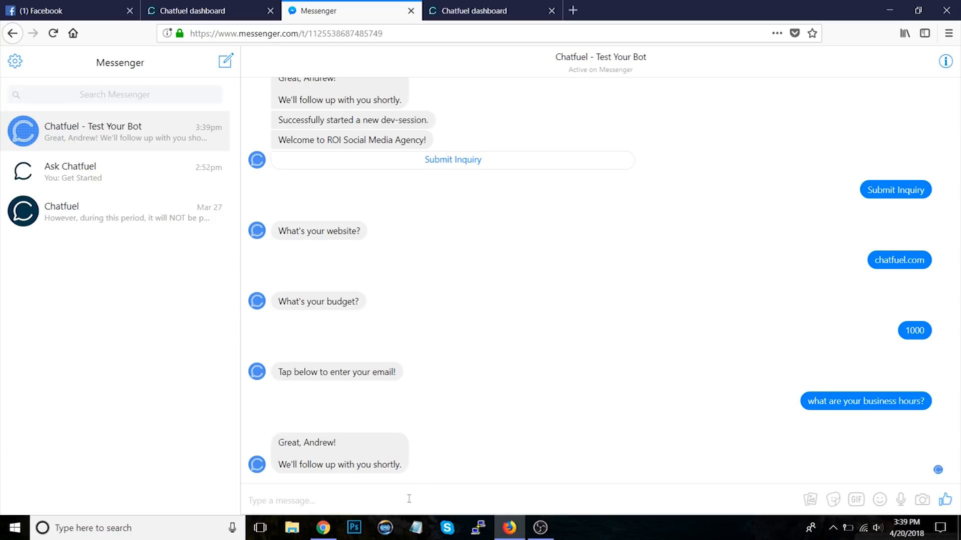
{"action": "type", "text": "what are your businewss"}
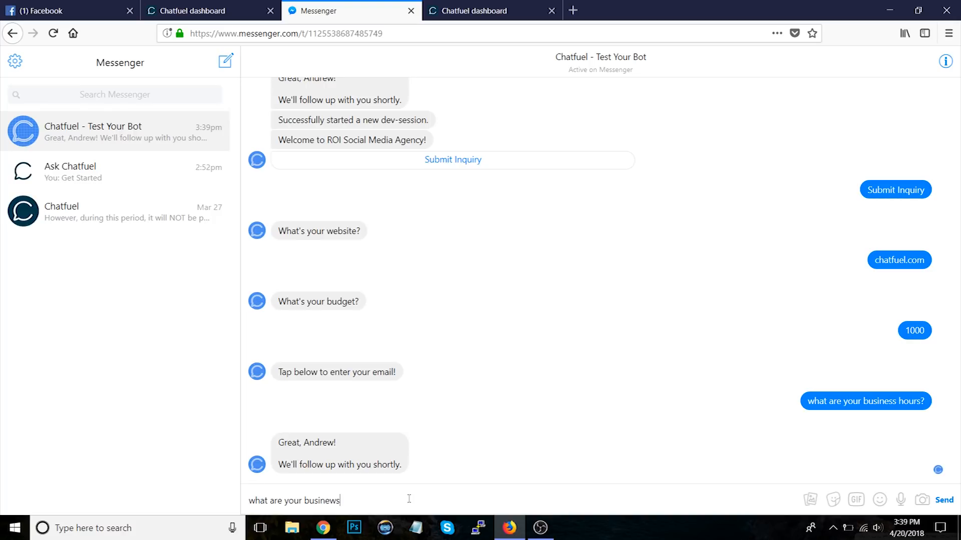
{"action": "key", "text": "BackSpace"}
{"action": "key", "text": "BackSpace"}
{"action": "key", "text": "BackSpace"}
{"action": "type", "text": "ss hours?"}
{"action": "key", "text": "Return"}
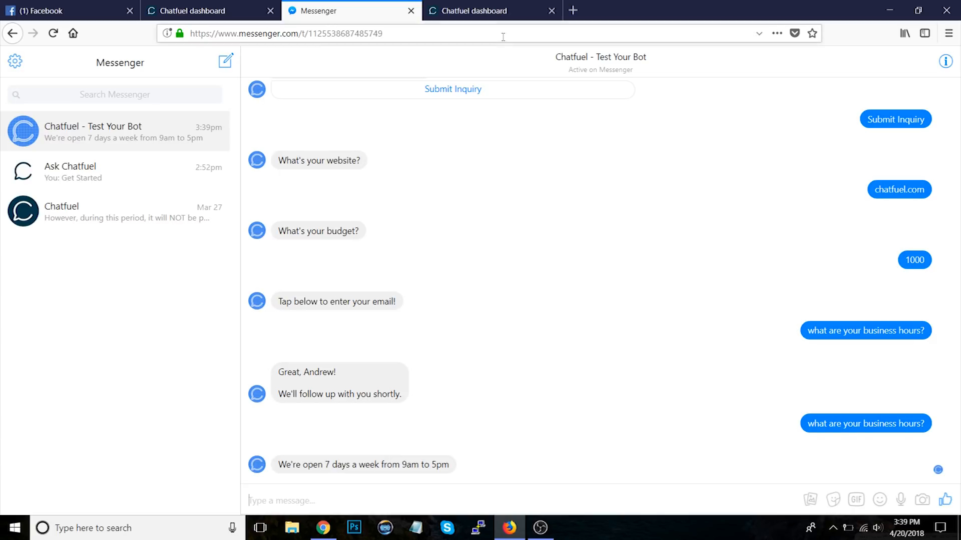
Step: Replace the Default answer text with "Sorry we couldn't answer your question, click below to call us!"
{"action": "left_click", "coordinate": [487, 11]}
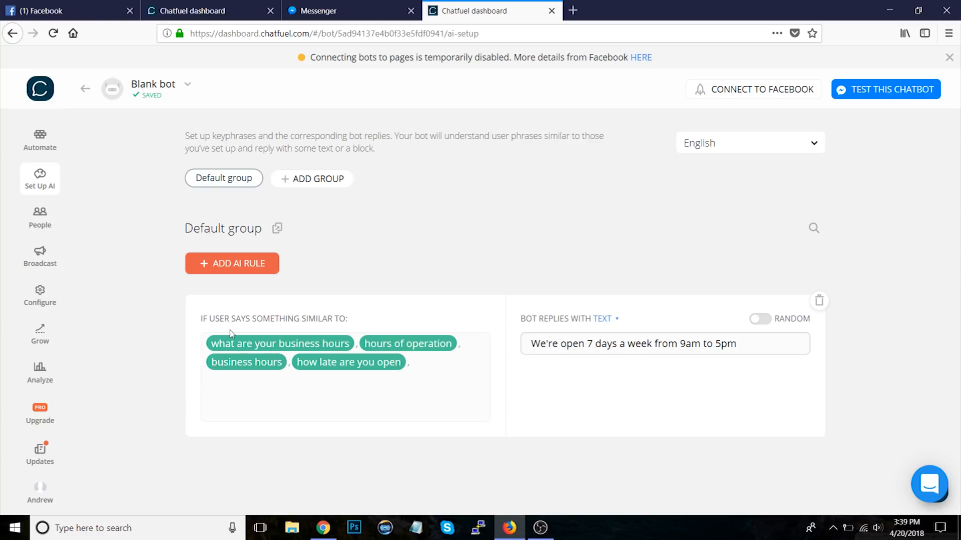
{"action": "left_click", "coordinate": [42, 140]}
{"action": "left_click", "coordinate": [182, 136]}
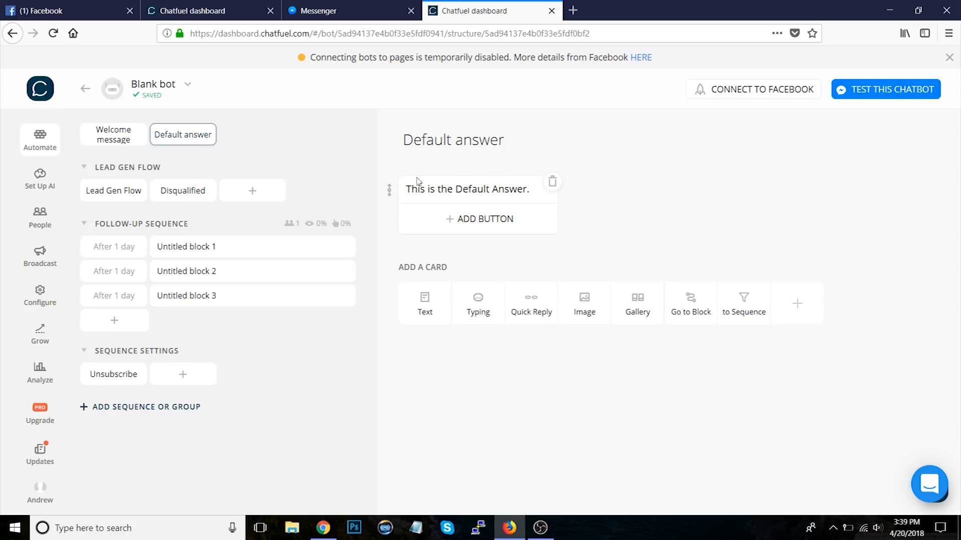
{"action": "left_click", "coordinate": [477, 188]}
{"action": "key", "text": "ctrl+a"}
{"action": "type", "text": "Sorry we couldn't a"}
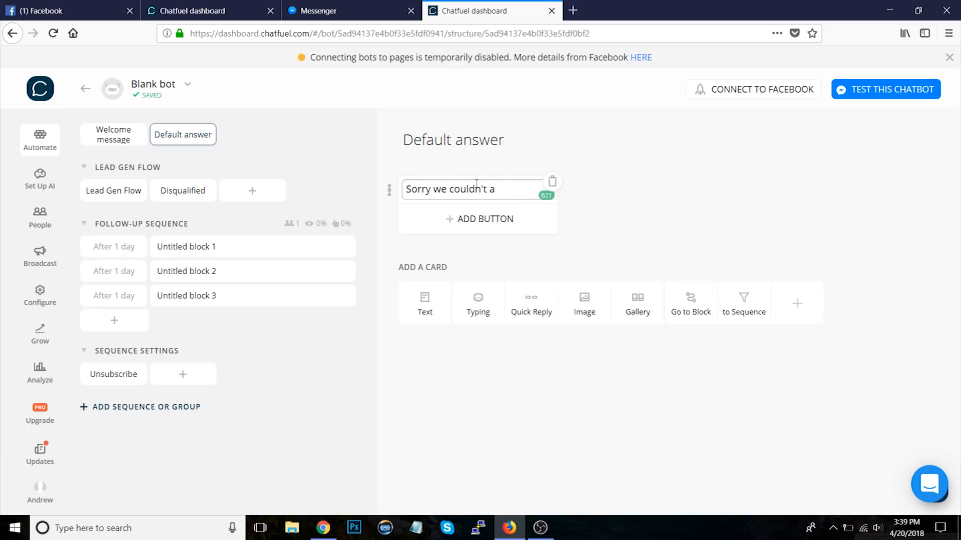
{"action": "type", "text": "nswer your question, "}
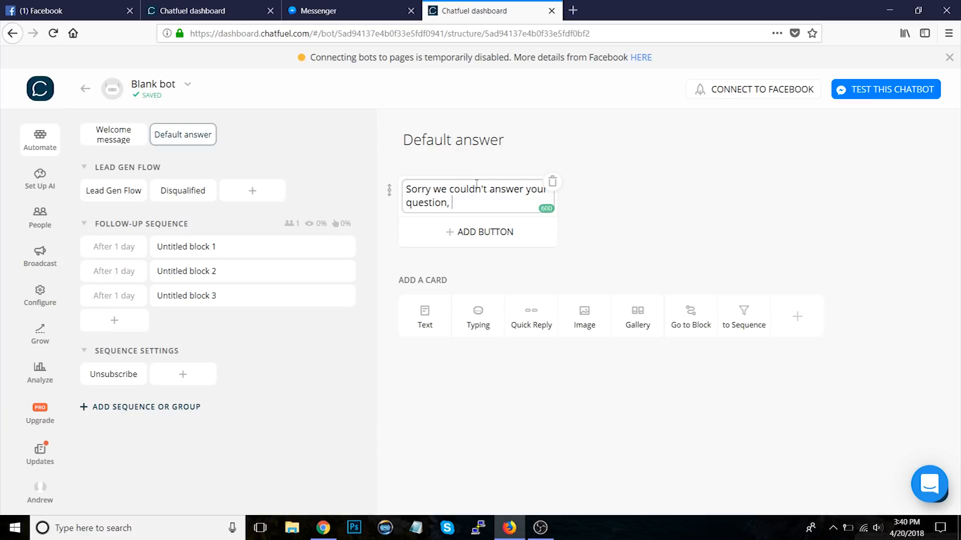
{"action": "type", "text": "click below to call us!"}
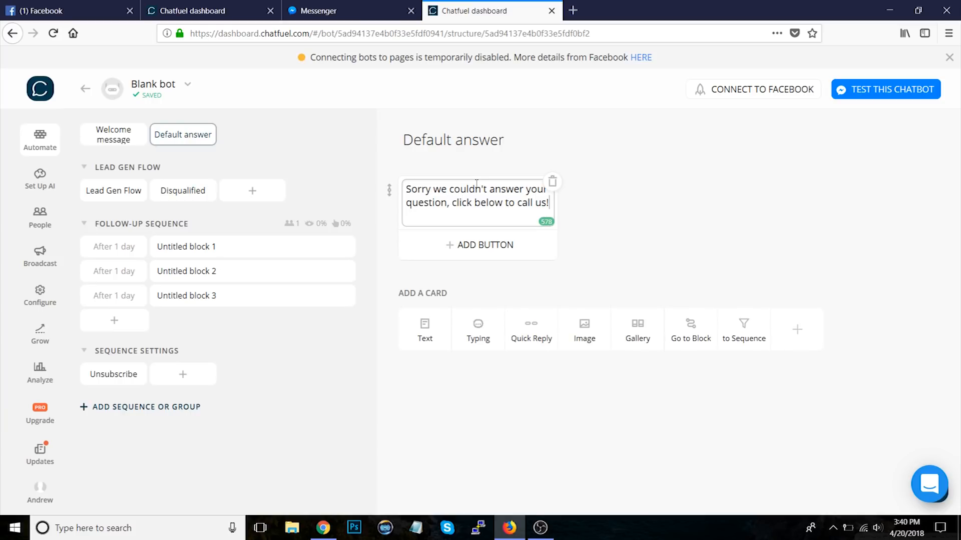
{"action": "left_click", "coordinate": [641, 228]}
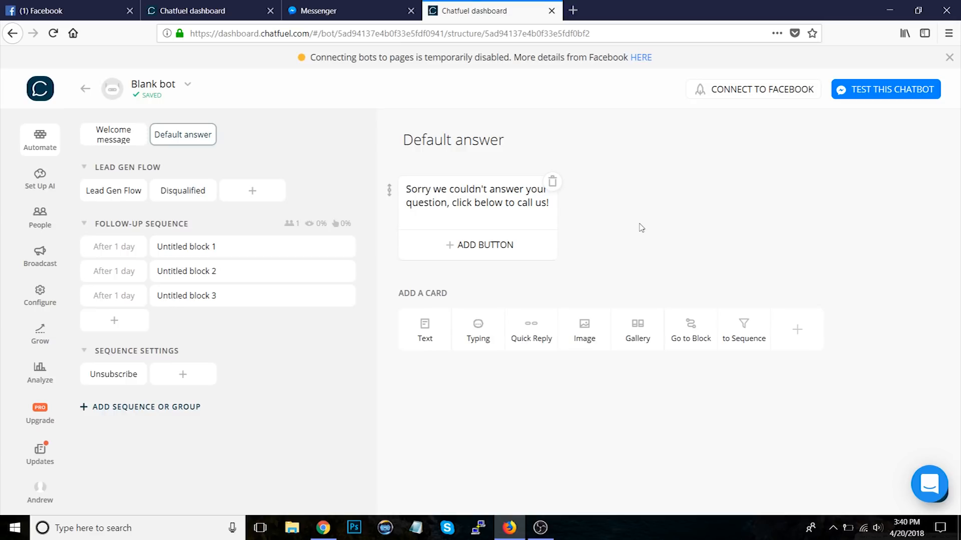
Step: Try adding a phone call button to the Default answer text, then delete the text card
{"action": "left_click", "coordinate": [518, 254]}
{"action": "left_click", "coordinate": [491, 282]}
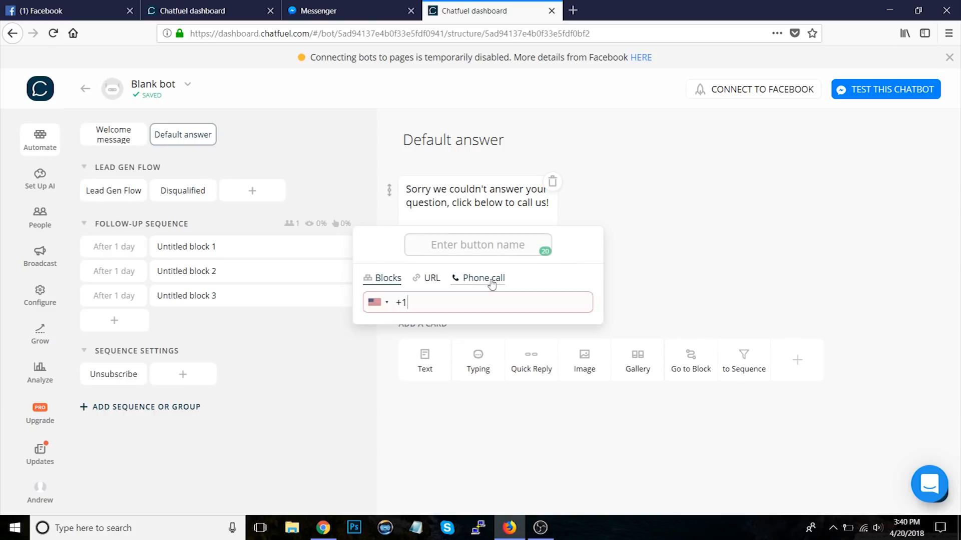
{"action": "left_click", "coordinate": [718, 229]}
{"action": "left_click", "coordinate": [552, 181]}
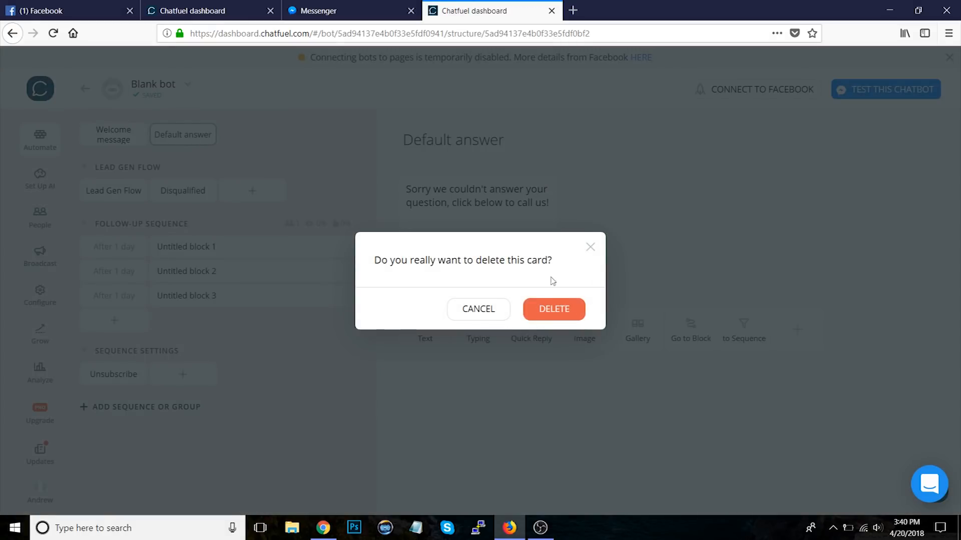
{"action": "left_click", "coordinate": [552, 309]}
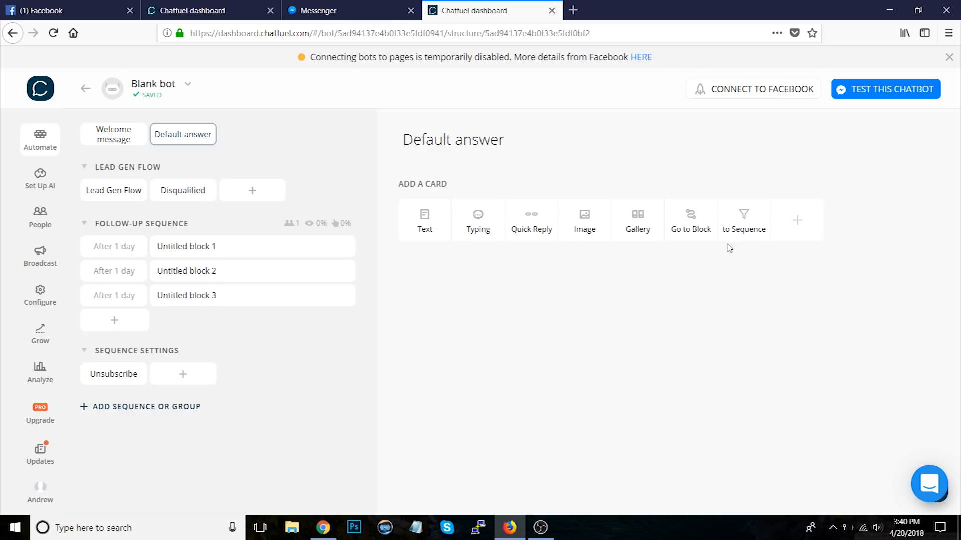
Step: Try adding a Live Chat plugin card to the Default answer
{"action": "left_click", "coordinate": [799, 221]}
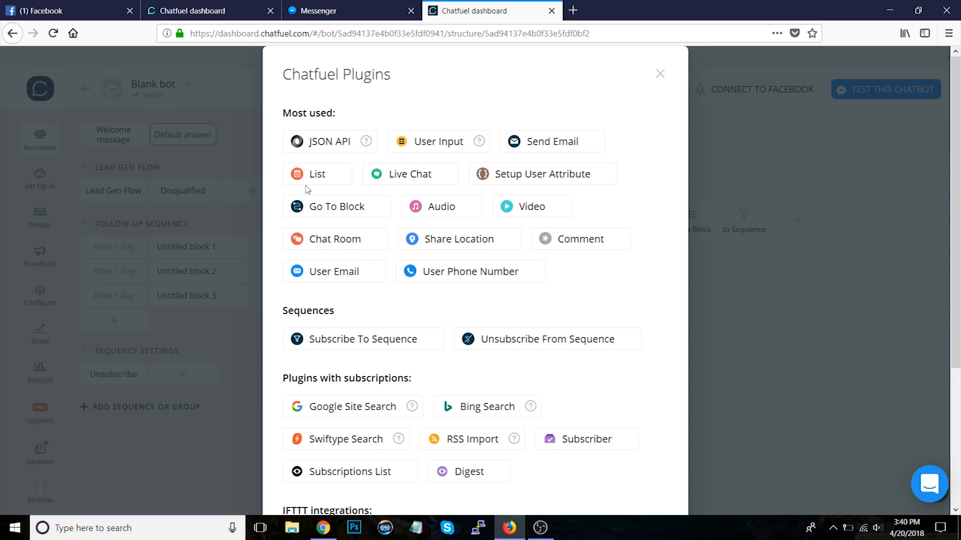
{"action": "left_click", "coordinate": [415, 173]}
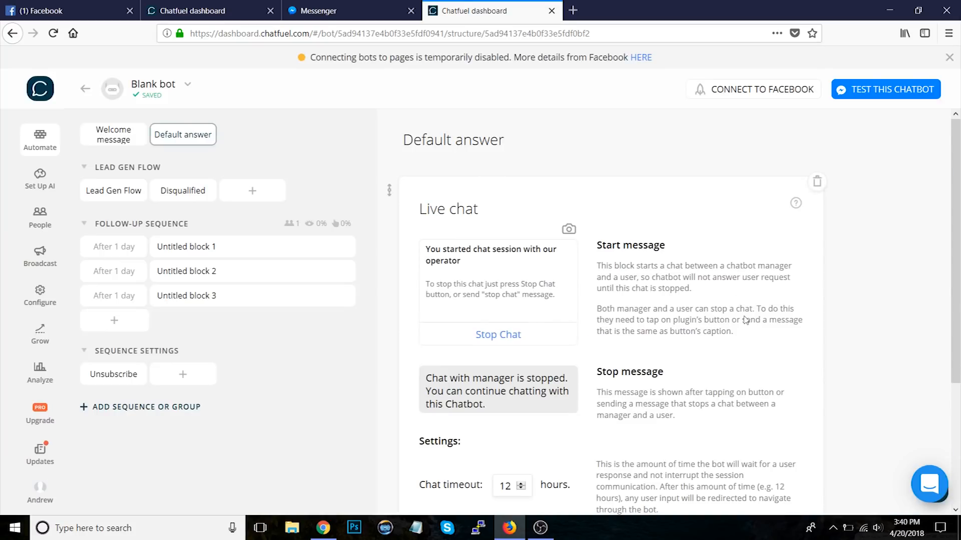
{"action": "scroll", "coordinate": [853, 297], "scroll_direction": "down", "scroll_amount": 2}
{"action": "scroll", "coordinate": [853, 297], "scroll_direction": "up", "scroll_amount": 2}
{"action": "left_click", "coordinate": [819, 183]}
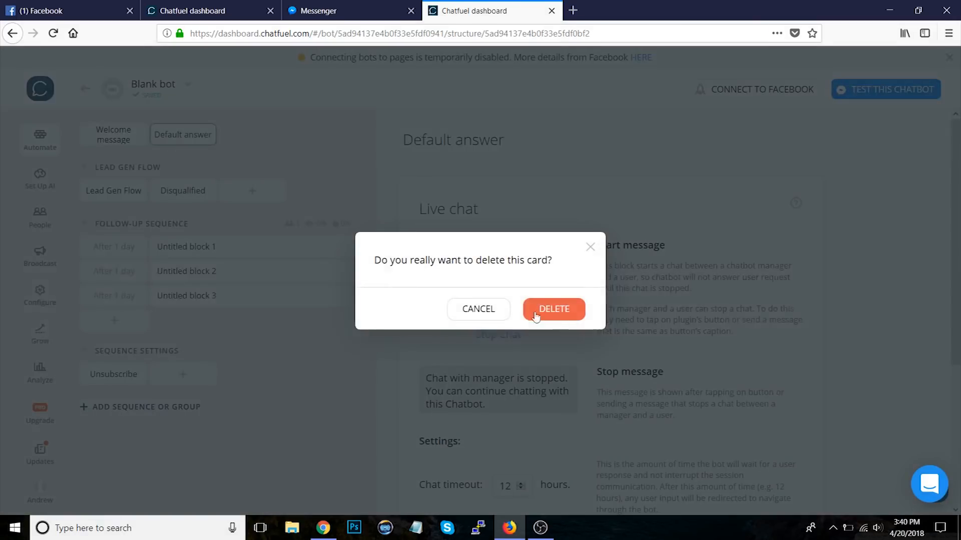
{"action": "left_click", "coordinate": [554, 309]}
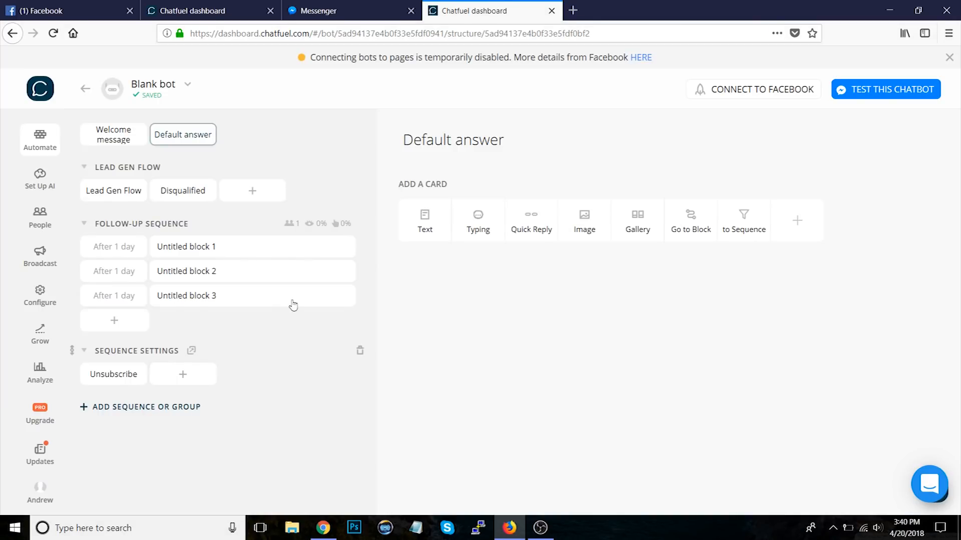
Step: Create a Lead Gen Flow block named "Live Chat Plugin" and add a Live Chat plugin card to it
{"action": "left_click", "coordinate": [250, 190]}
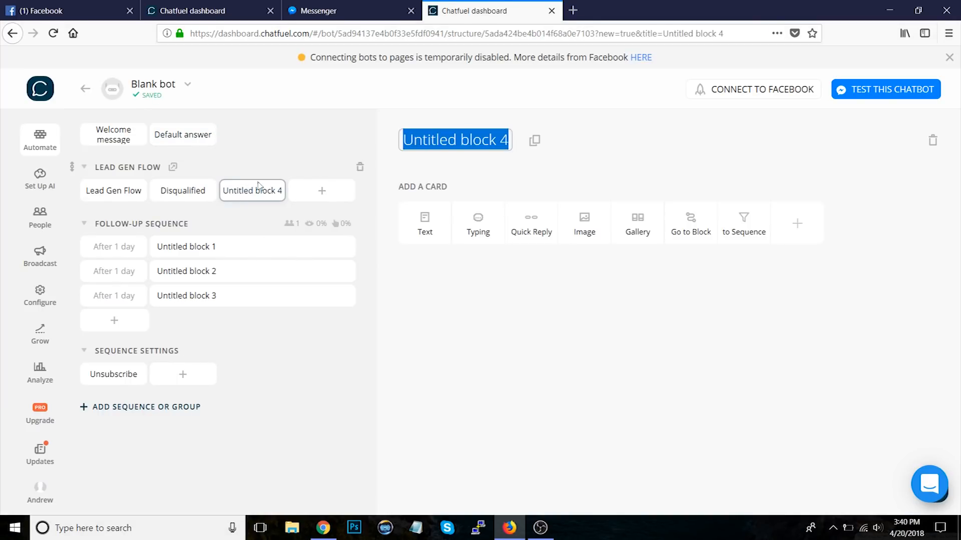
{"action": "type", "text": "Live Chat Plugin"}
{"action": "key", "text": "Return"}
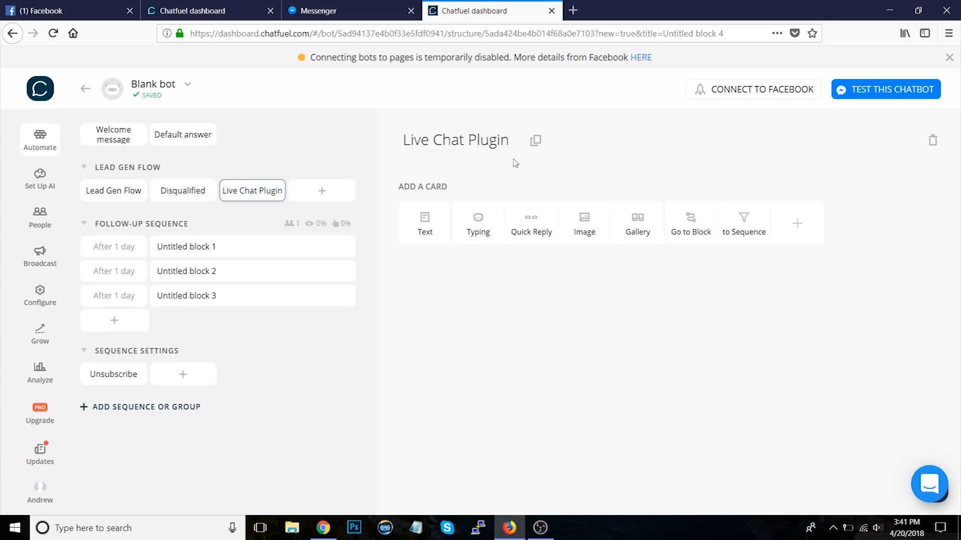
{"action": "left_click", "coordinate": [784, 228]}
{"action": "left_click", "coordinate": [410, 174]}
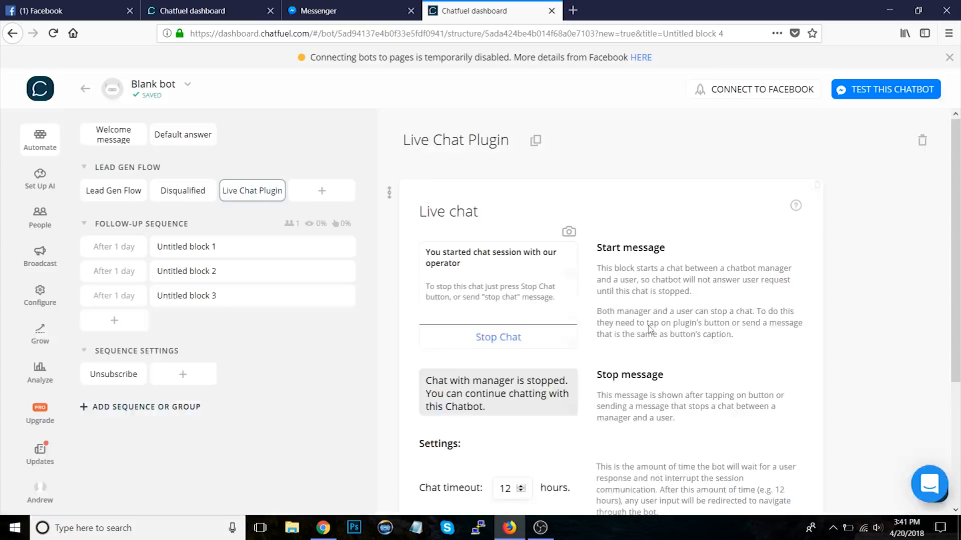
Step: Add a new AI rule with the user phrase "speak to a human"
{"action": "left_click", "coordinate": [41, 186]}
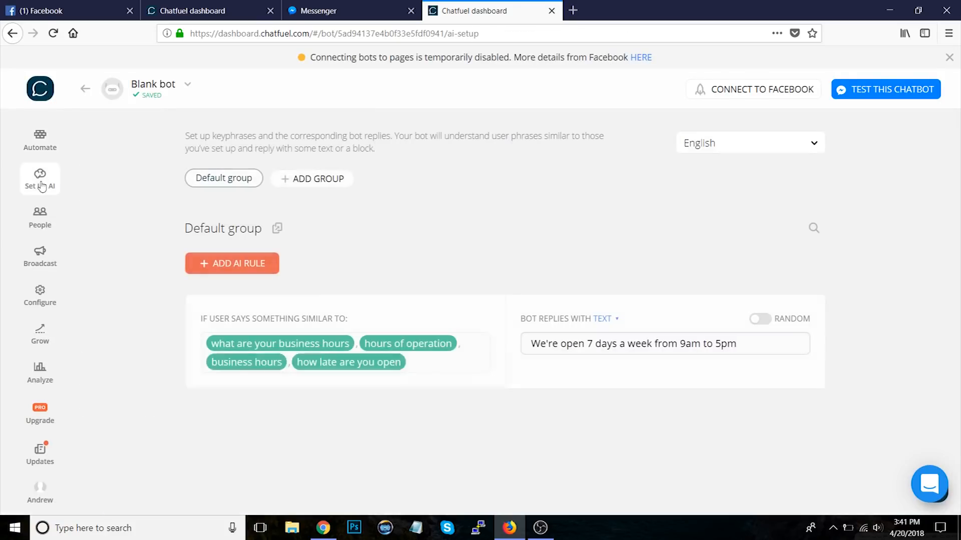
{"action": "left_click", "coordinate": [208, 264]}
{"action": "type", "text": "i want "}
{"action": "type", "text": "to"}
{"action": "key", "text": "BackSpace"}
{"action": "key", "text": "BackSpace"}
{"action": "key", "text": "BackSpace"}
{"action": "key", "text": "BackSpace"}
{"action": "key", "text": "BackSpace"}
{"action": "key", "text": "BackSpace"}
{"action": "key", "text": "BackSpace"}
{"action": "key", "text": "BackSpace"}
{"action": "key", "text": "BackSpace"}
{"action": "type", "text": "speak to a human"}
{"action": "key", "text": "Return"}
Step: Make the new AI rule reply with the Live Chat Plugin block
{"action": "left_click", "coordinate": [606, 319]}
{"action": "left_click", "coordinate": [605, 334]}
{"action": "left_click", "coordinate": [598, 342]}
{"action": "type", "text": "livechat"}
{"action": "key", "text": "BackSpace"}
{"action": "key", "text": "BackSpace"}
{"action": "key", "text": "BackSpace"}
{"action": "key", "text": "BackSpace"}
{"action": "type", "text": "c"}
{"action": "left_click", "coordinate": [595, 411]}
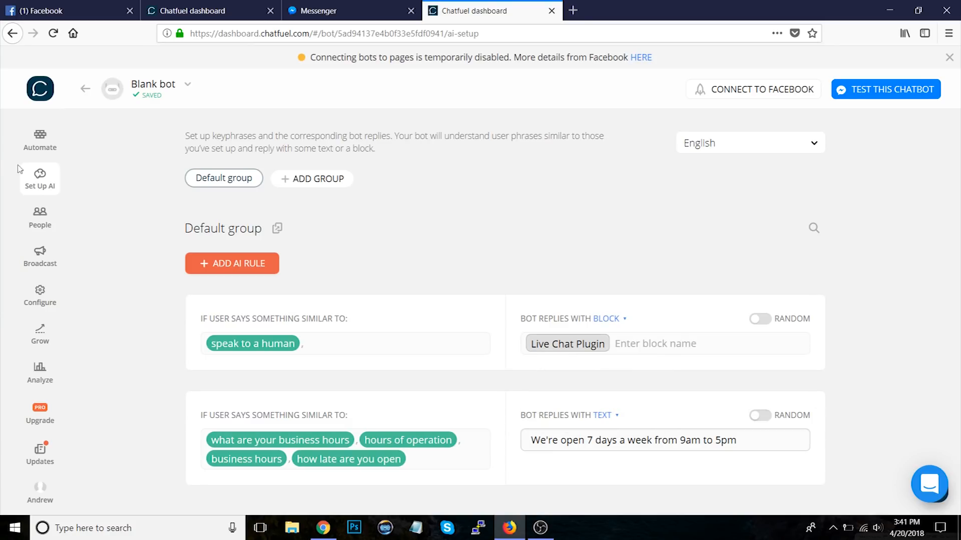
Step: Test in Messenger by sending "speak to a human", three "hi" messages, and stopping the chat
{"action": "left_click", "coordinate": [318, 10]}
{"action": "type", "text": "speak to a human"}
{"action": "key", "text": "Return"}
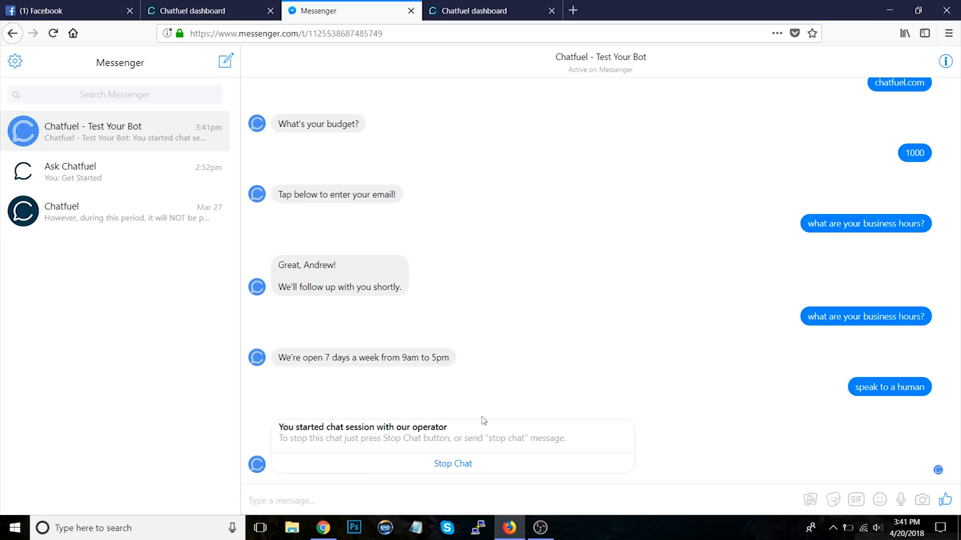
{"action": "type", "text": "hi"}
{"action": "key", "text": "Return"}
{"action": "type", "text": "hi"}
{"action": "key", "text": "Return"}
{"action": "type", "text": "hi"}
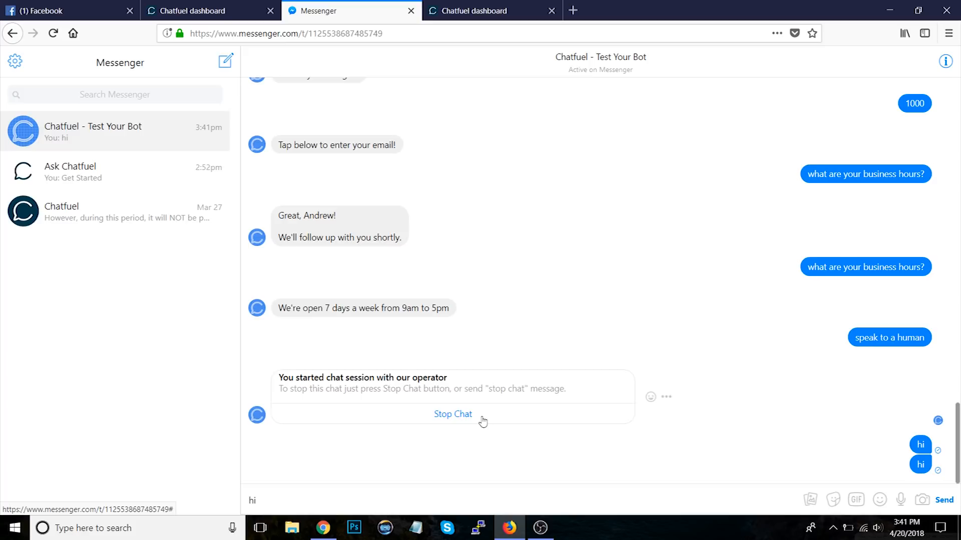
{"action": "key", "text": "Return"}
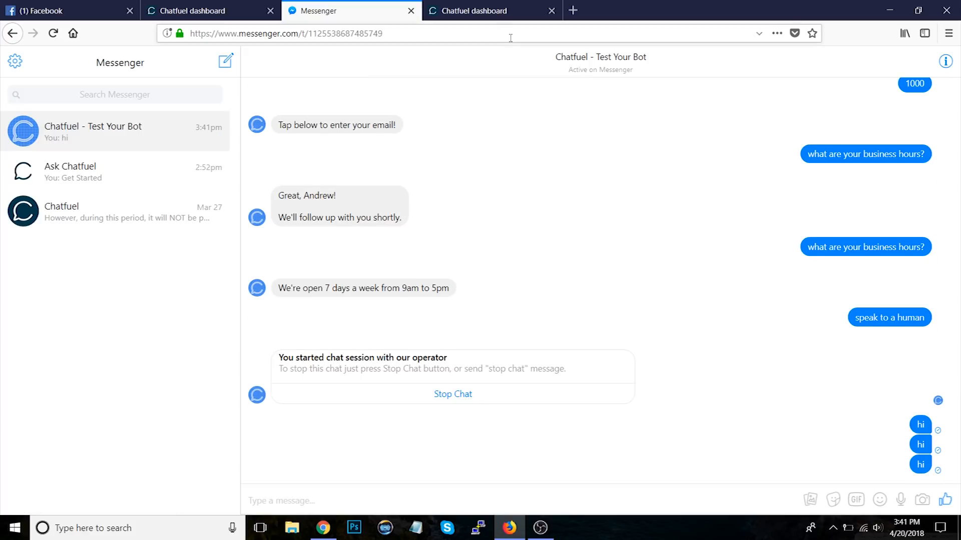
{"action": "left_click", "coordinate": [456, 395]}
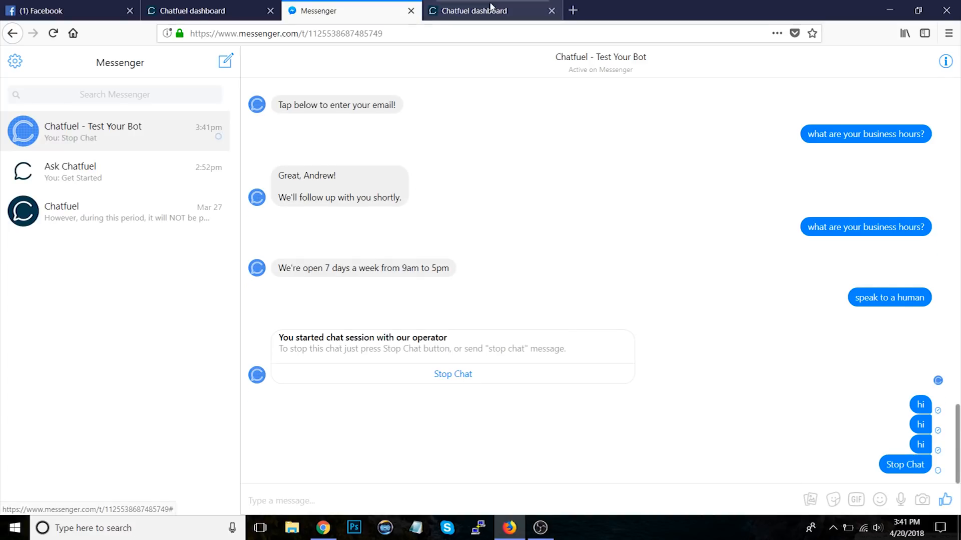
Step: Check the Chatfuel FAQ Bot's People list and the other Messenger conversations
{"action": "left_click", "coordinate": [490, 9]}
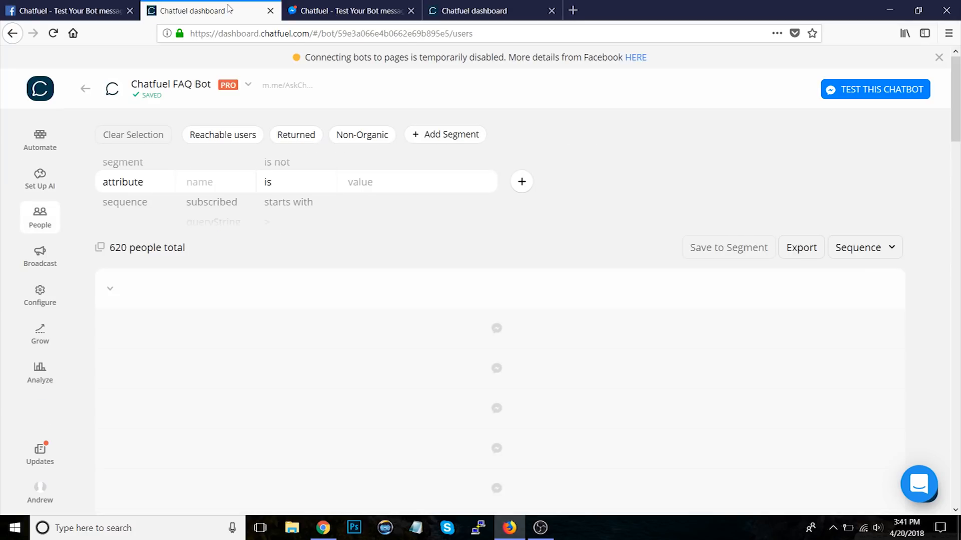
{"action": "left_click", "coordinate": [38, 207]}
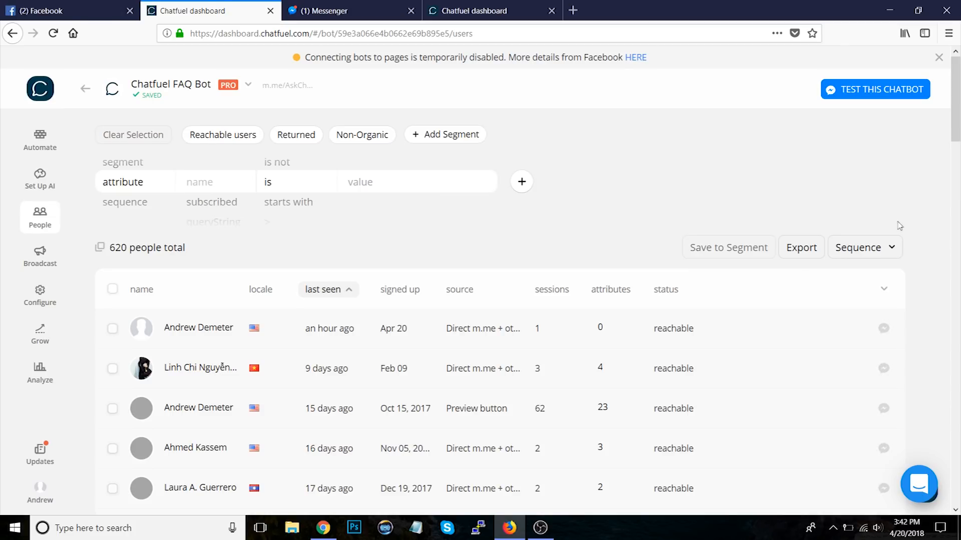
{"action": "left_click", "coordinate": [340, 11]}
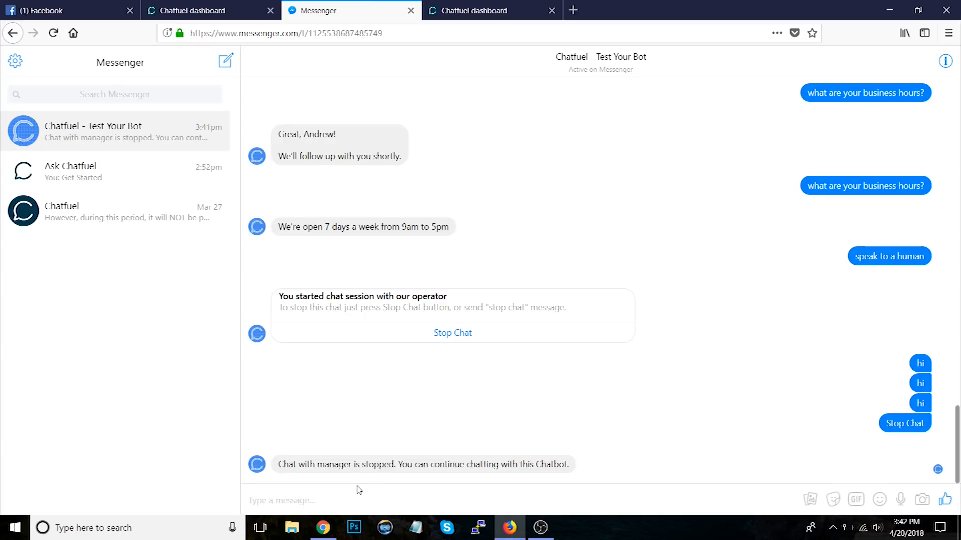
{"action": "left_click", "coordinate": [125, 173]}
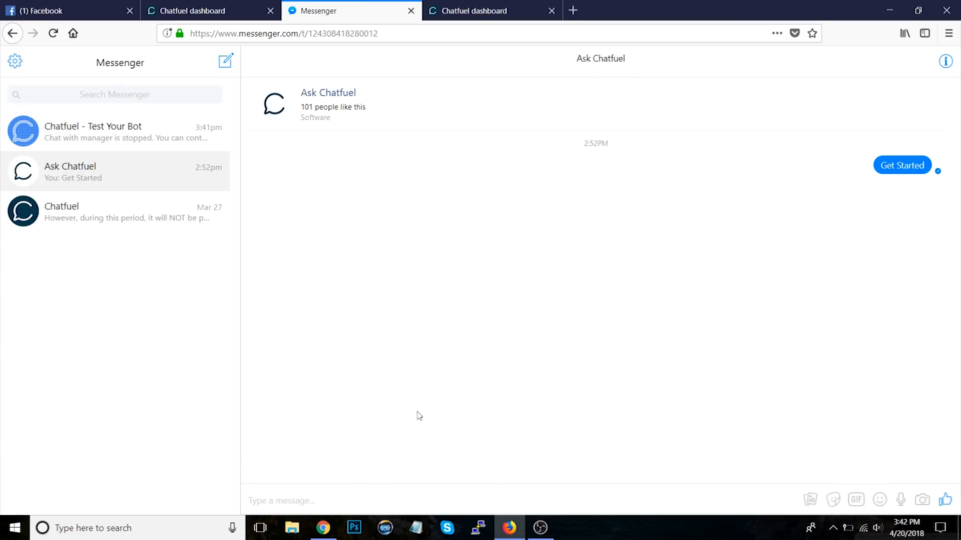
{"action": "left_click", "coordinate": [94, 214]}
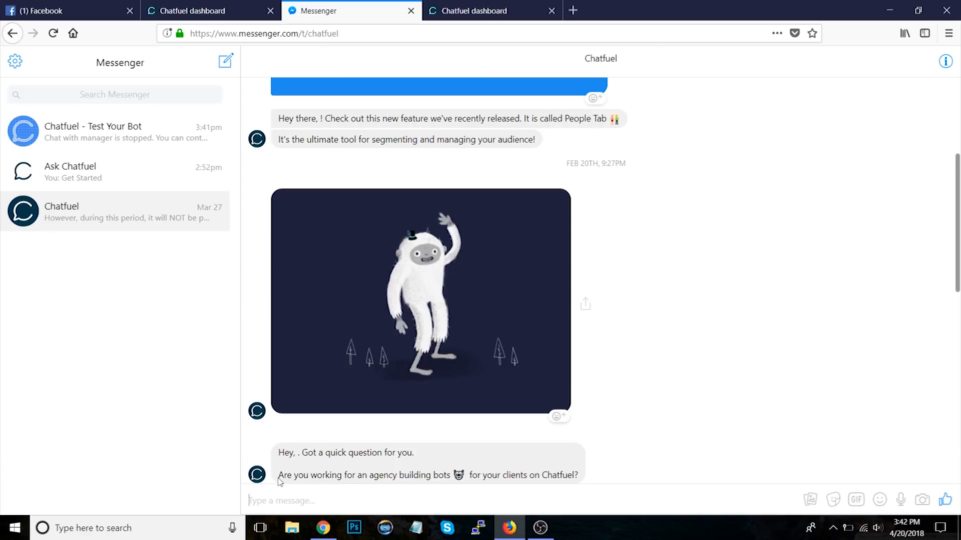
{"action": "left_click", "coordinate": [121, 132]}
{"action": "left_click", "coordinate": [220, 4]}
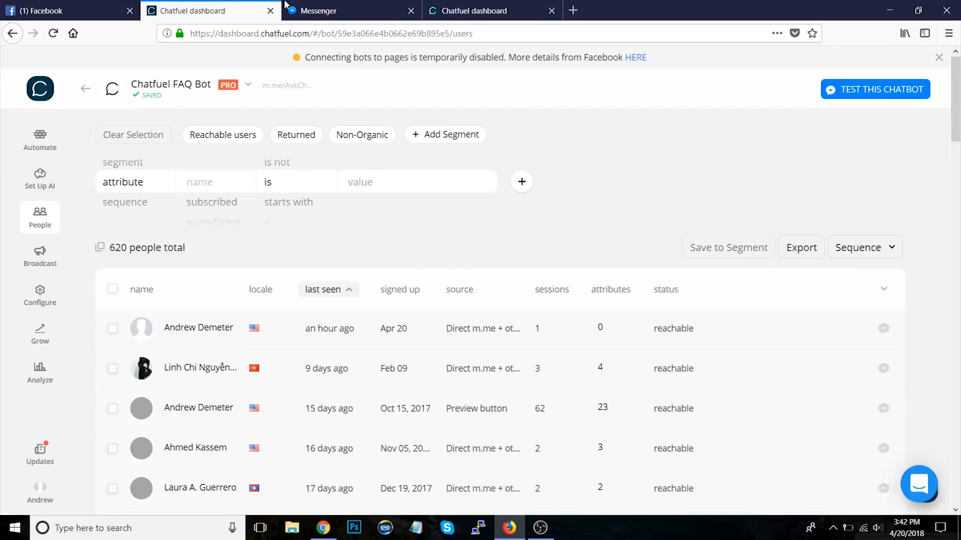
{"action": "left_click", "coordinate": [520, 4]}
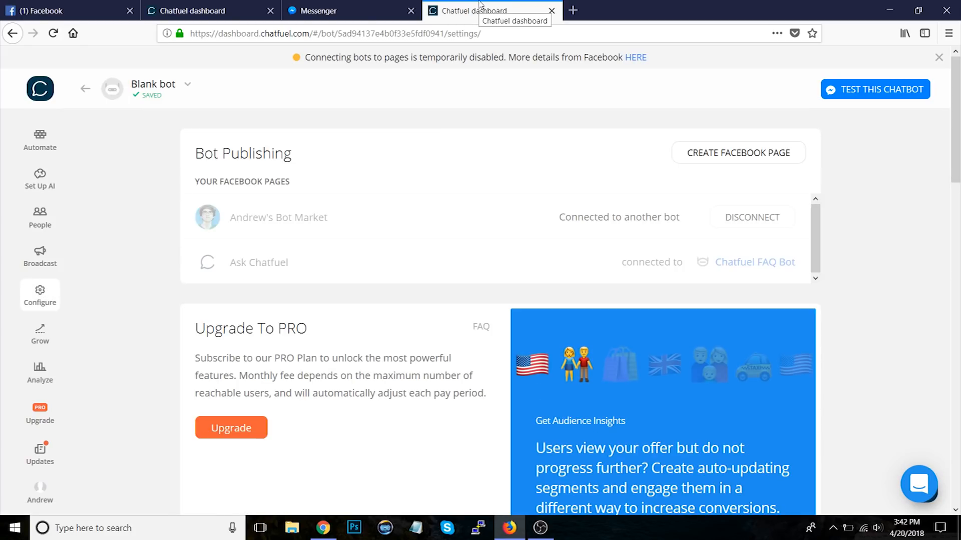
Step: Open the Upgrade to PRO offer from the Configure page and browse its feature slides
{"action": "scroll", "coordinate": [126, 350], "scroll_direction": "down", "scroll_amount": 4}
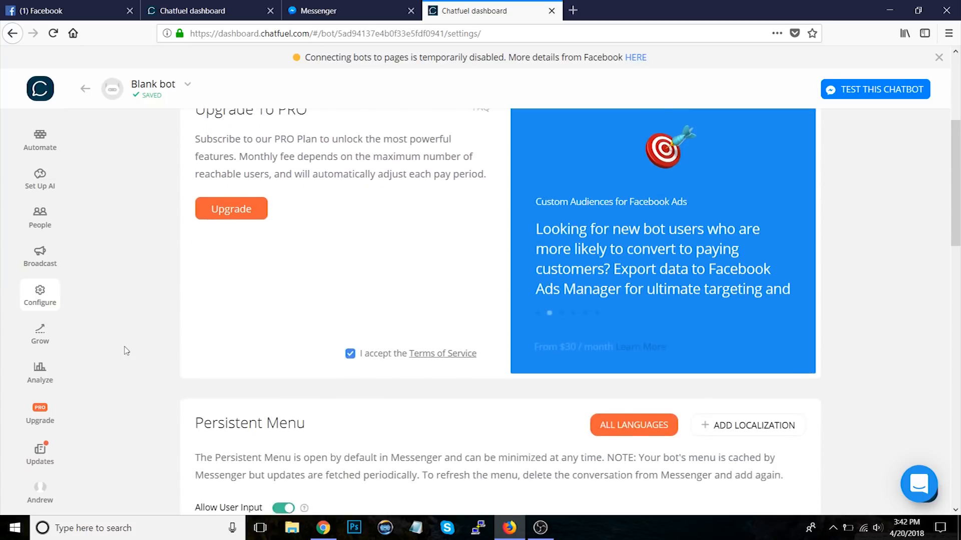
{"action": "scroll", "coordinate": [126, 351], "scroll_direction": "down", "scroll_amount": 4}
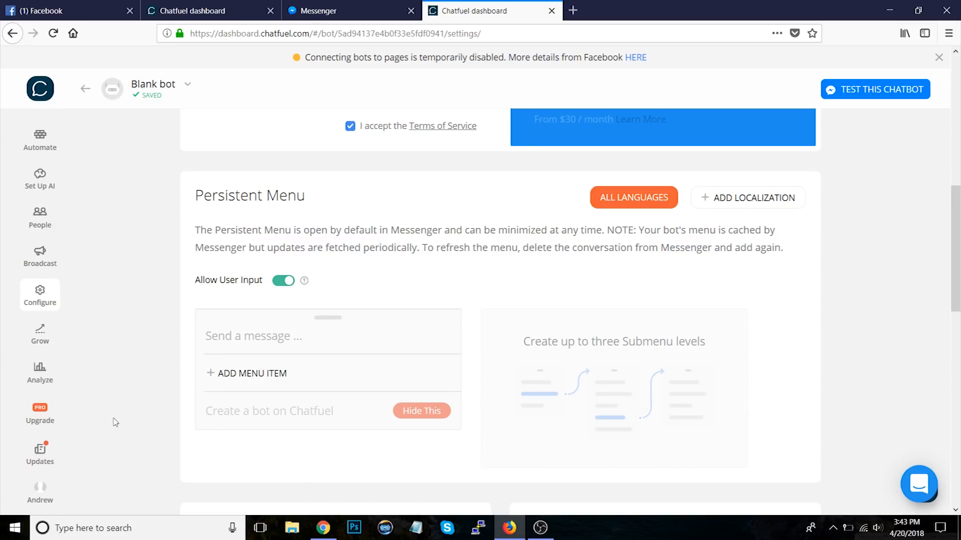
{"action": "left_click", "coordinate": [37, 420]}
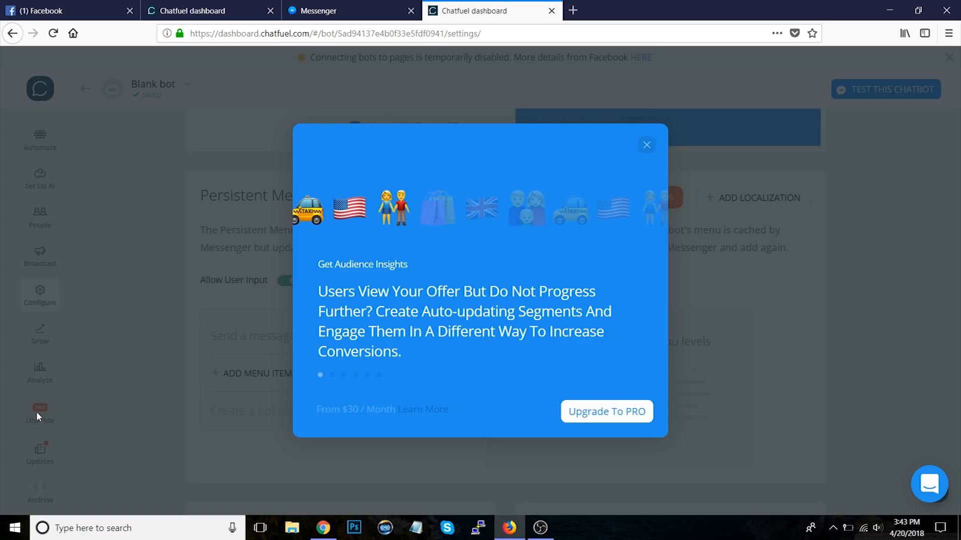
{"action": "left_click", "coordinate": [646, 290]}
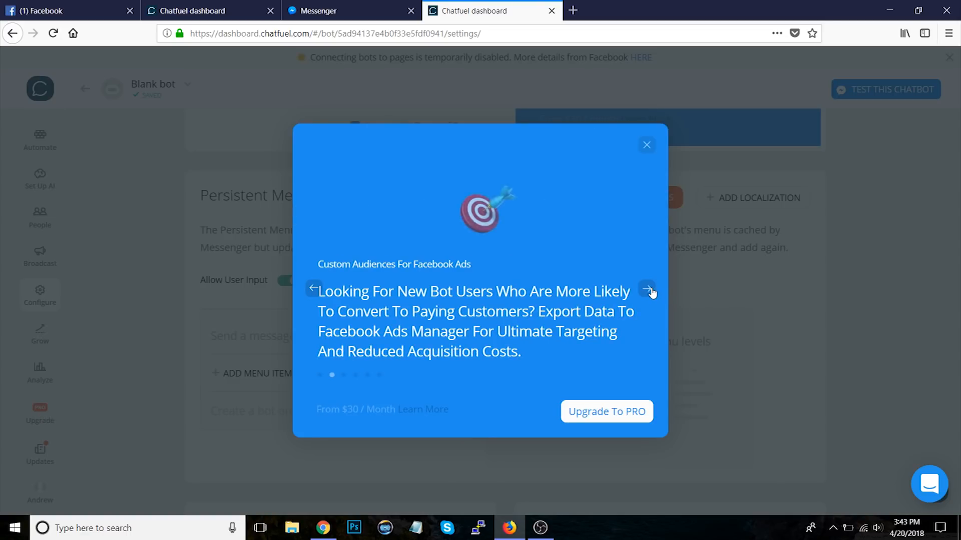
{"action": "left_click", "coordinate": [647, 289]}
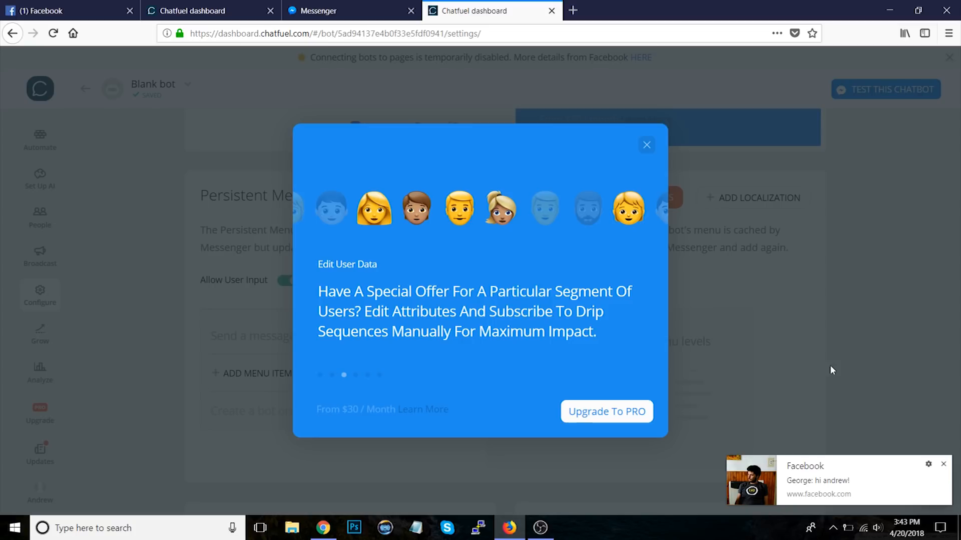
{"action": "left_click", "coordinate": [943, 464]}
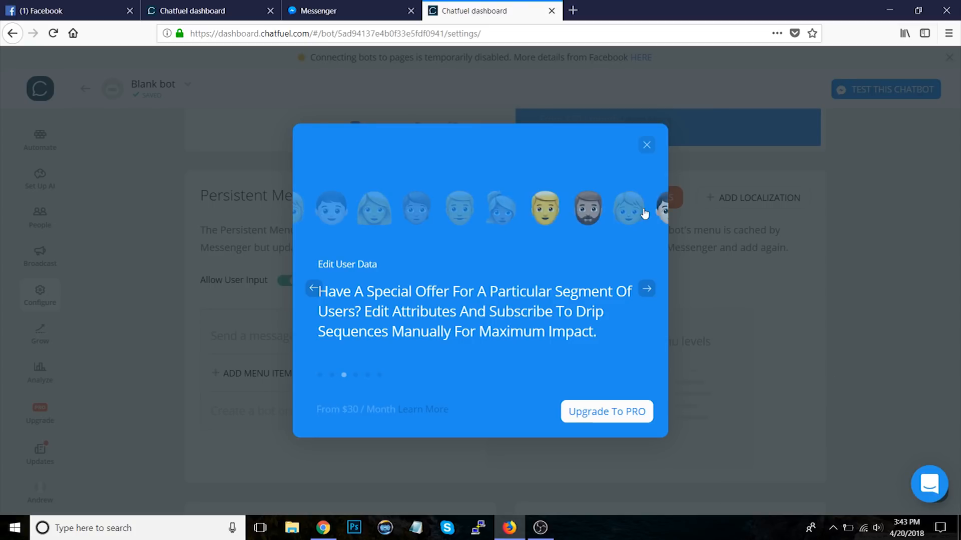
Step: Close the upgrade offer, switch to the Chatfuel FAQ Bot's People list, browse its users and inspect one user's custom attributes
{"action": "left_click", "coordinate": [646, 146]}
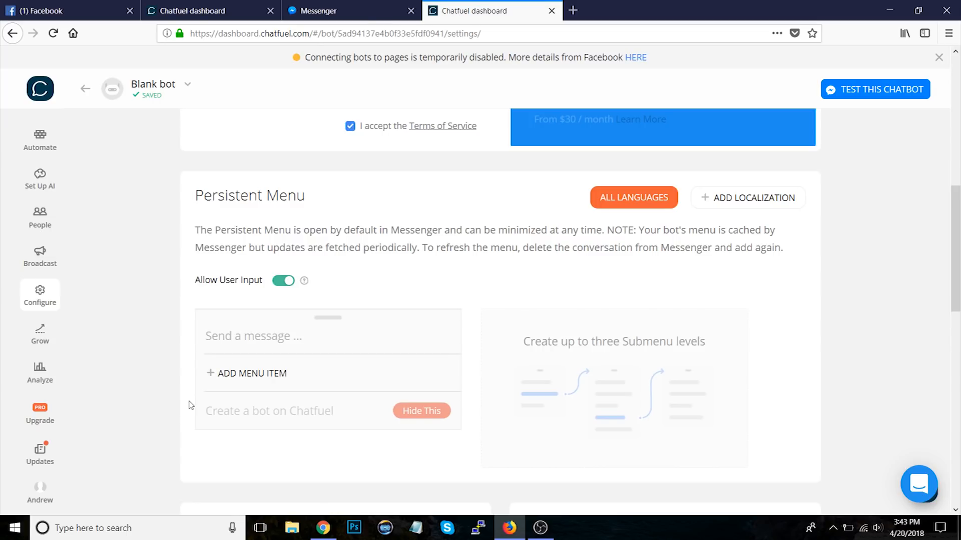
{"action": "left_click", "coordinate": [221, 9]}
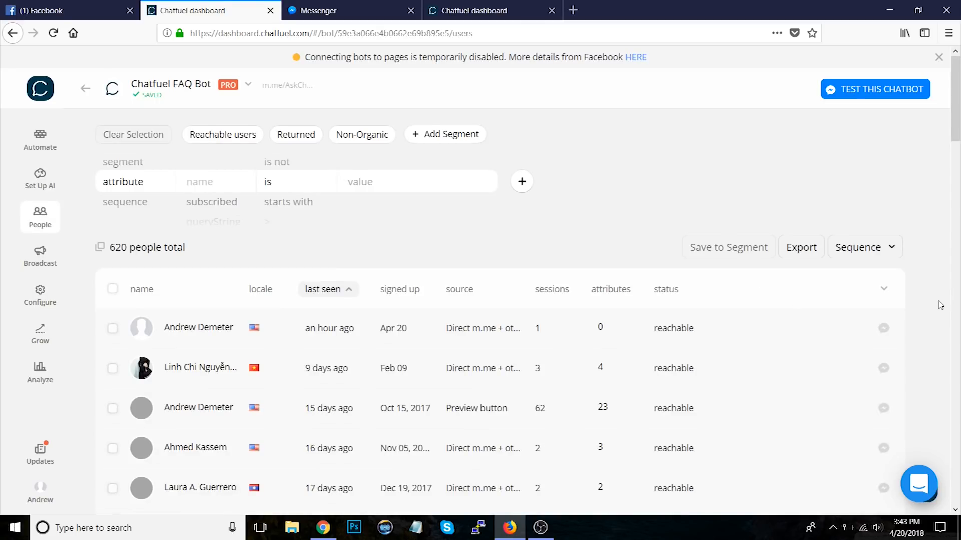
{"action": "scroll", "coordinate": [940, 304], "scroll_direction": "down", "scroll_amount": 10}
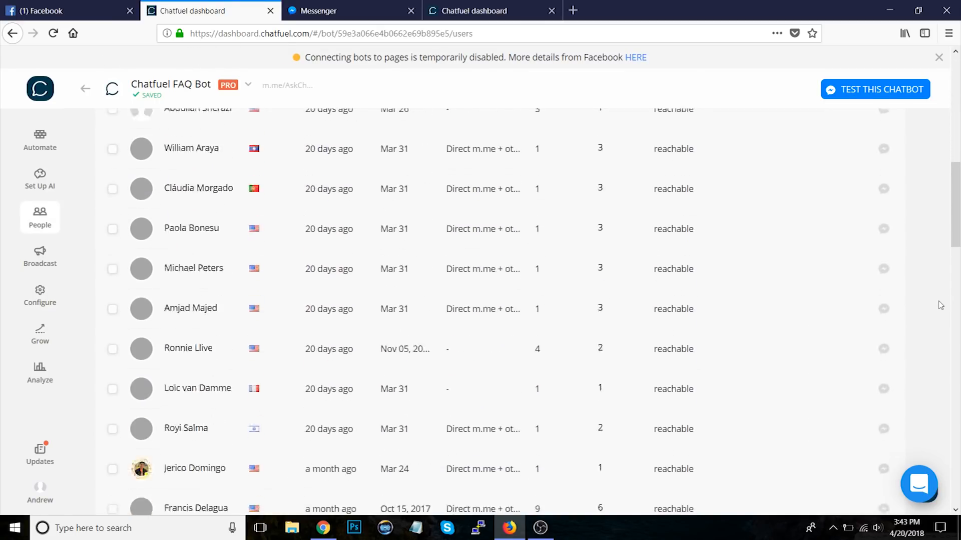
{"action": "scroll", "coordinate": [939, 304], "scroll_direction": "down", "scroll_amount": 15}
{"action": "scroll", "coordinate": [940, 305], "scroll_direction": "up", "scroll_amount": 10}
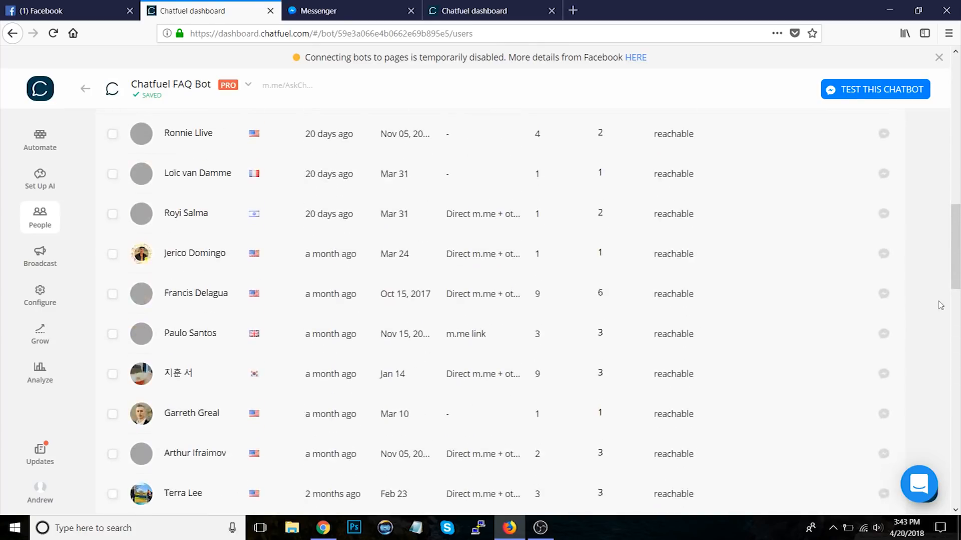
{"action": "mouse_move", "coordinate": [142, 256]}
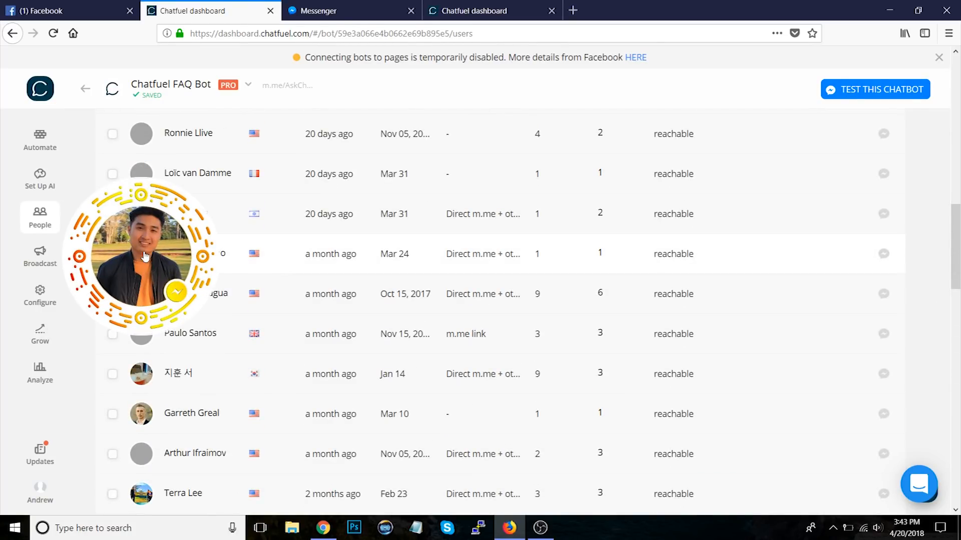
{"action": "scroll", "coordinate": [285, 190], "scroll_direction": "up", "scroll_amount": 5}
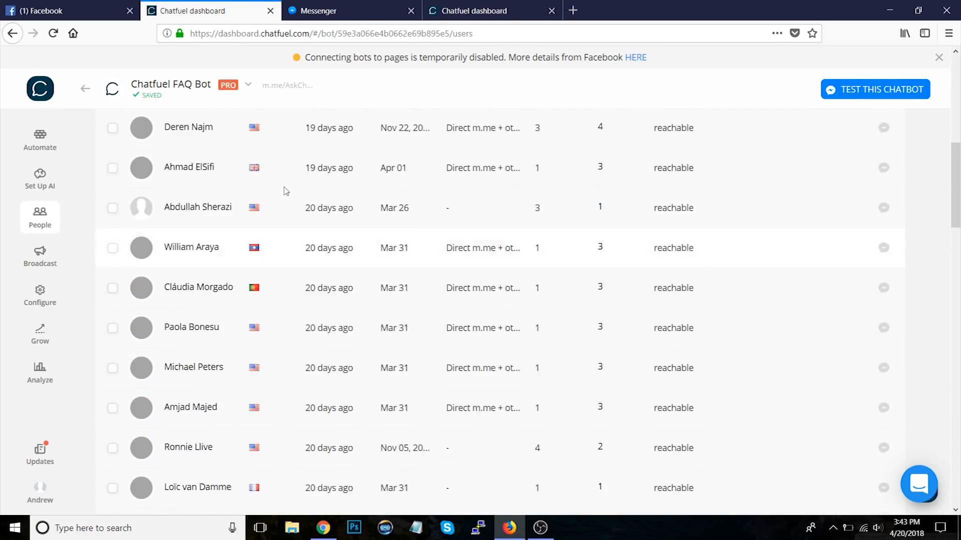
{"action": "scroll", "coordinate": [285, 191], "scroll_direction": "up", "scroll_amount": 10}
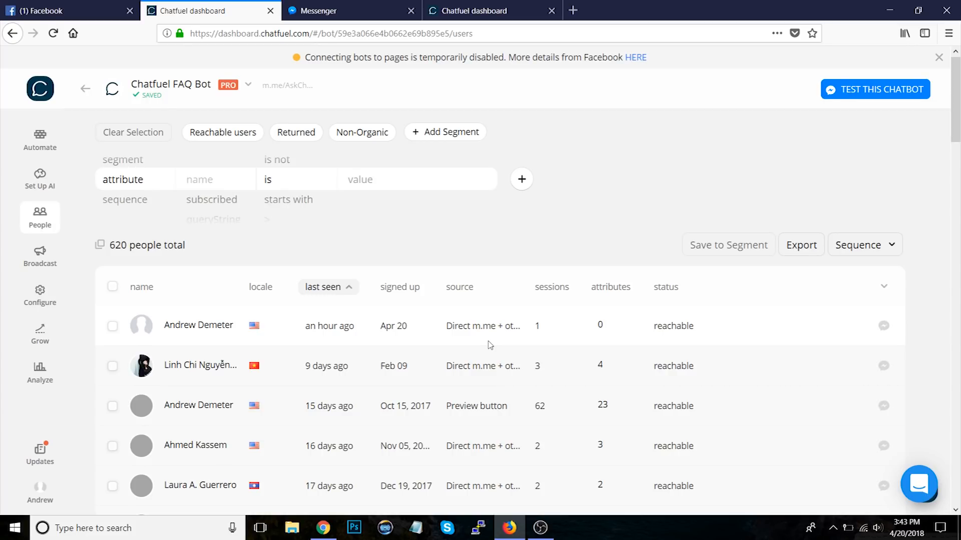
{"action": "left_click", "coordinate": [602, 406]}
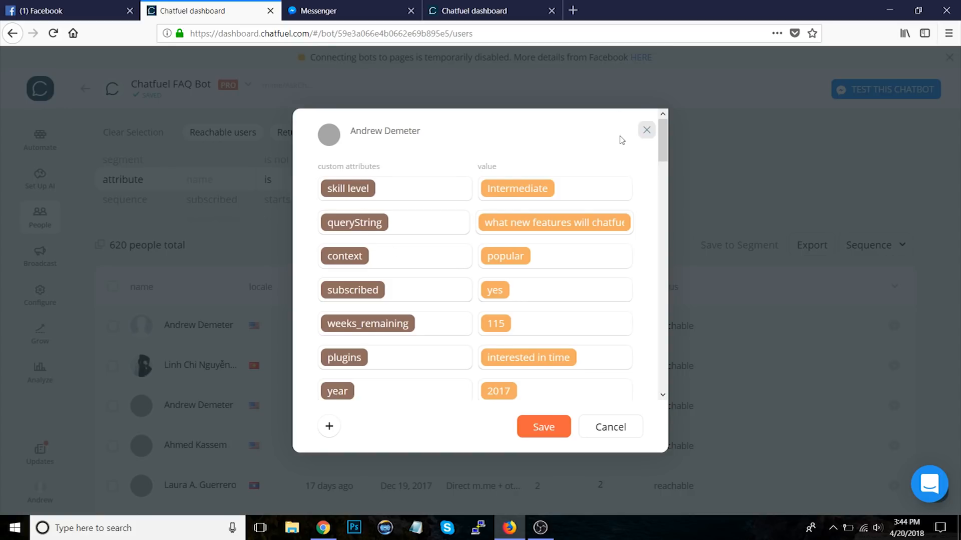
{"action": "left_click", "coordinate": [645, 131]}
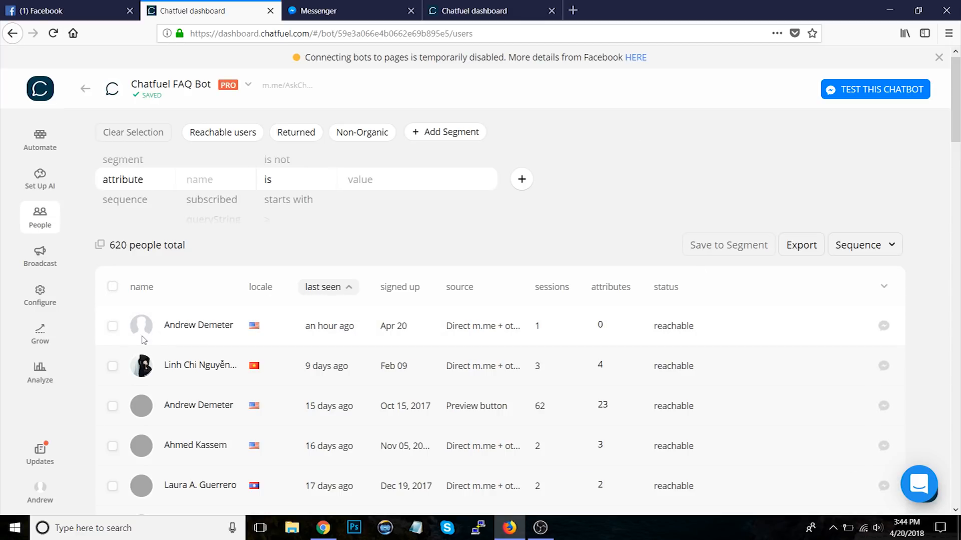
Step: Select one user to view the bulk Sequence subscribe options, then clear the selection
{"action": "left_click", "coordinate": [112, 326]}
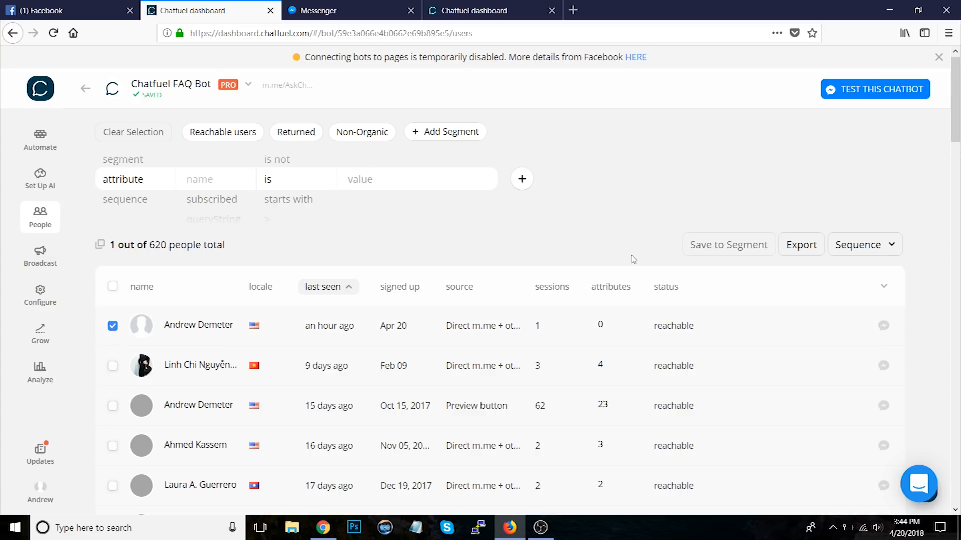
{"action": "left_click", "coordinate": [891, 248]}
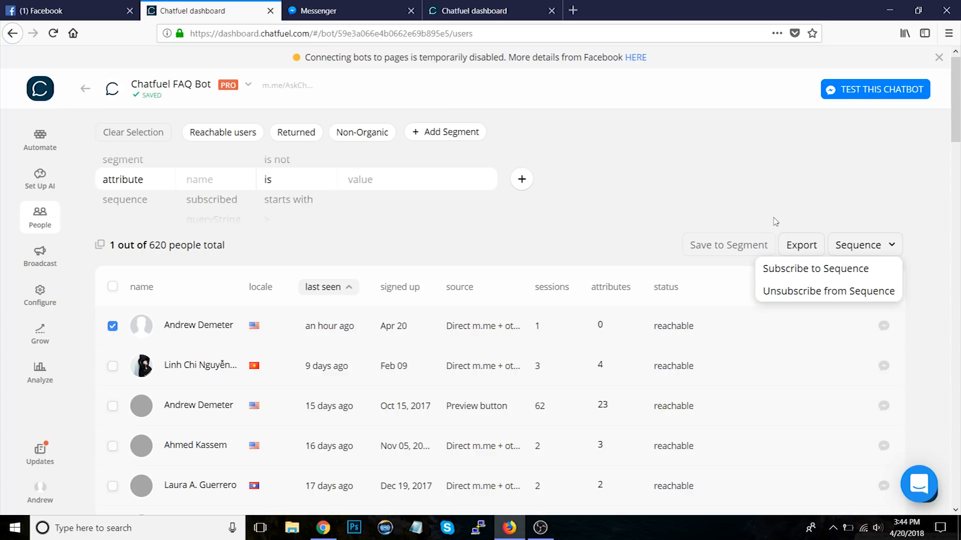
{"action": "left_click", "coordinate": [821, 220]}
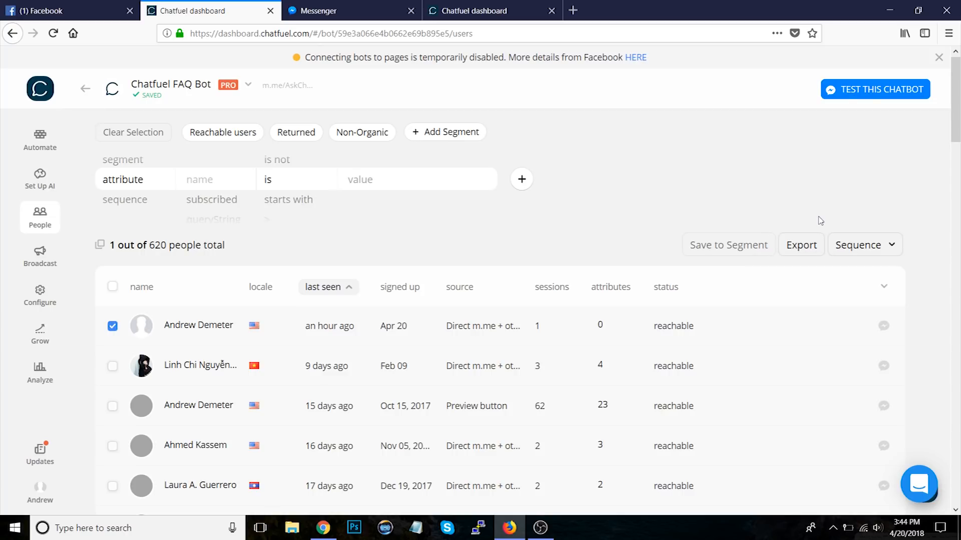
{"action": "left_click", "coordinate": [113, 326]}
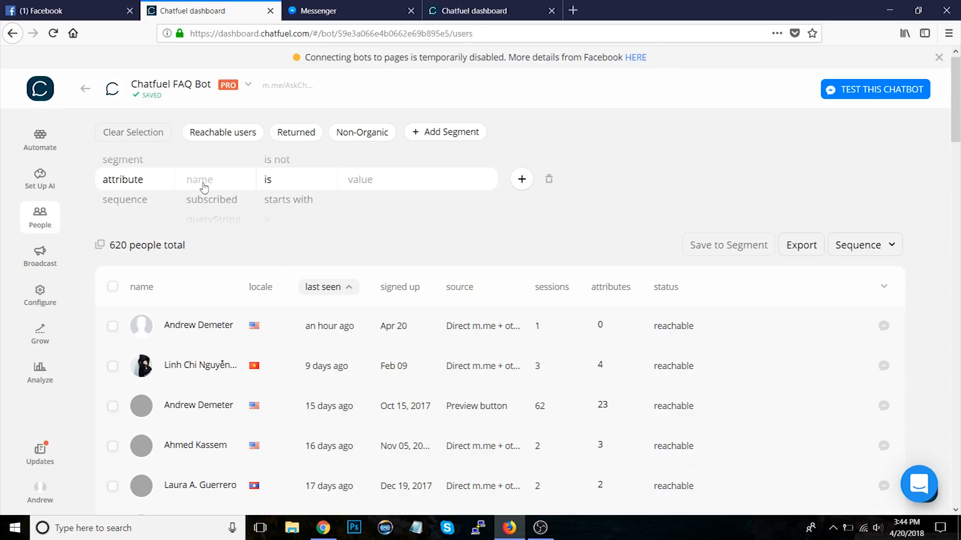
Step: Filter people by the attribute condition first name is not the presenter's own first name
{"action": "left_click", "coordinate": [219, 186]}
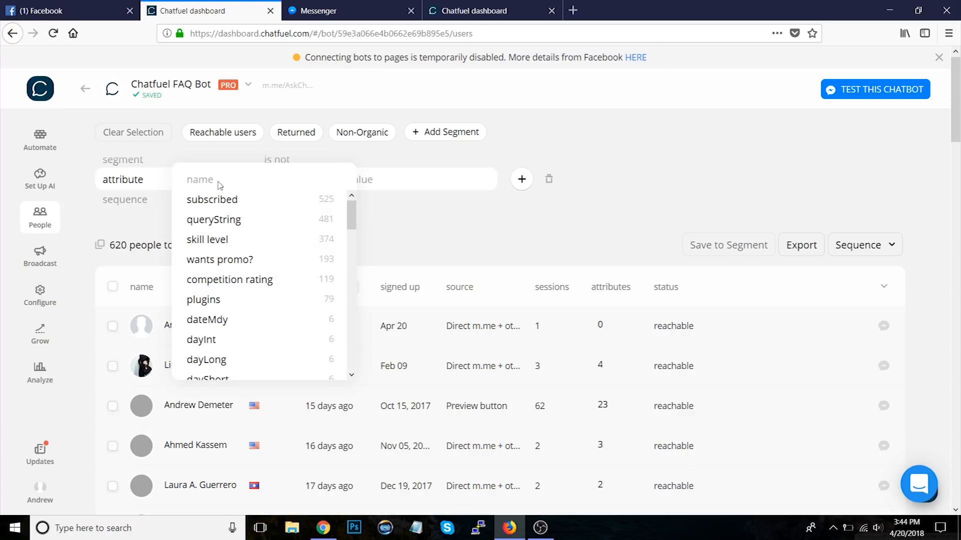
{"action": "type", "text": "name"}
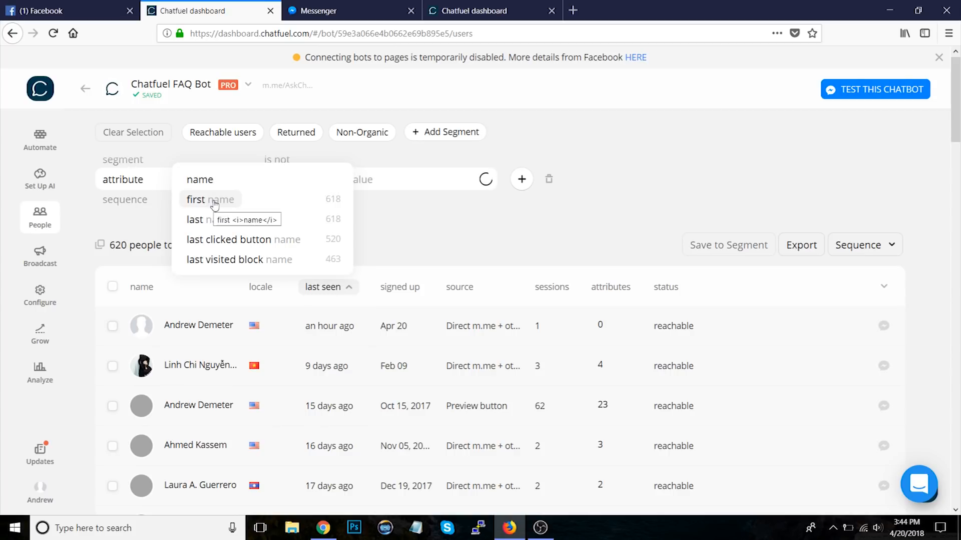
{"action": "left_click", "coordinate": [214, 201]}
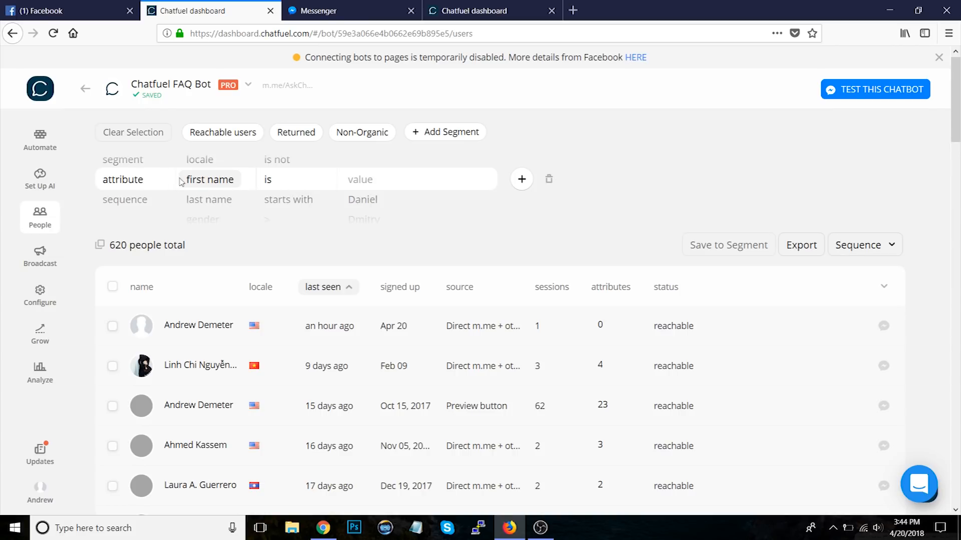
{"action": "left_click", "coordinate": [277, 161]}
{"action": "left_click", "coordinate": [364, 180]}
{"action": "type", "text": "Andrew"}
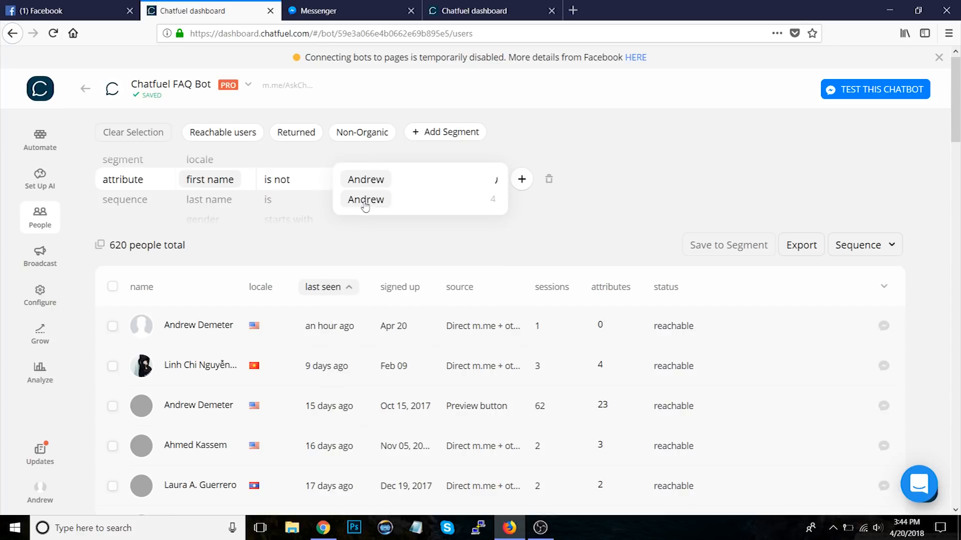
{"action": "left_click", "coordinate": [365, 200]}
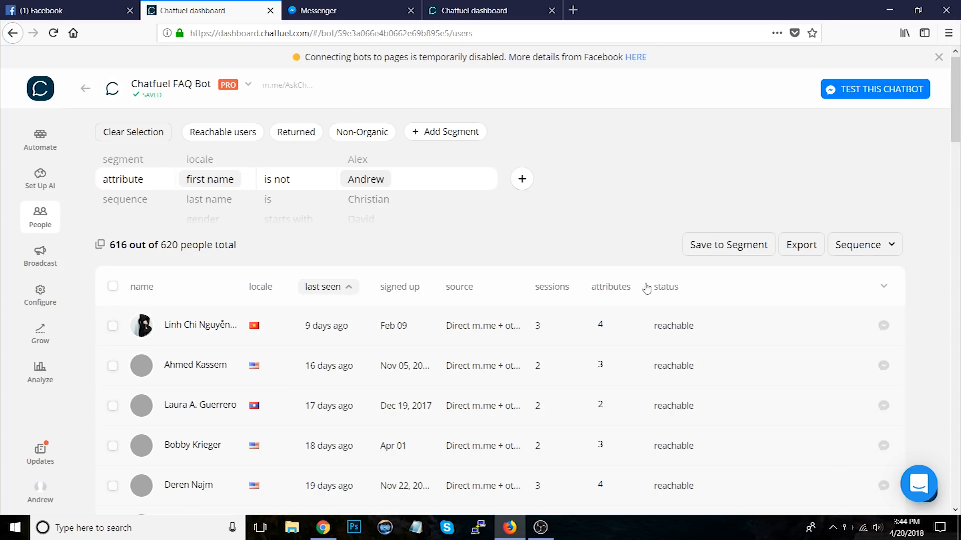
Step: Save the filter as a new segment and rename it to "Not" followed by the presenter's first name
{"action": "left_click", "coordinate": [728, 250]}
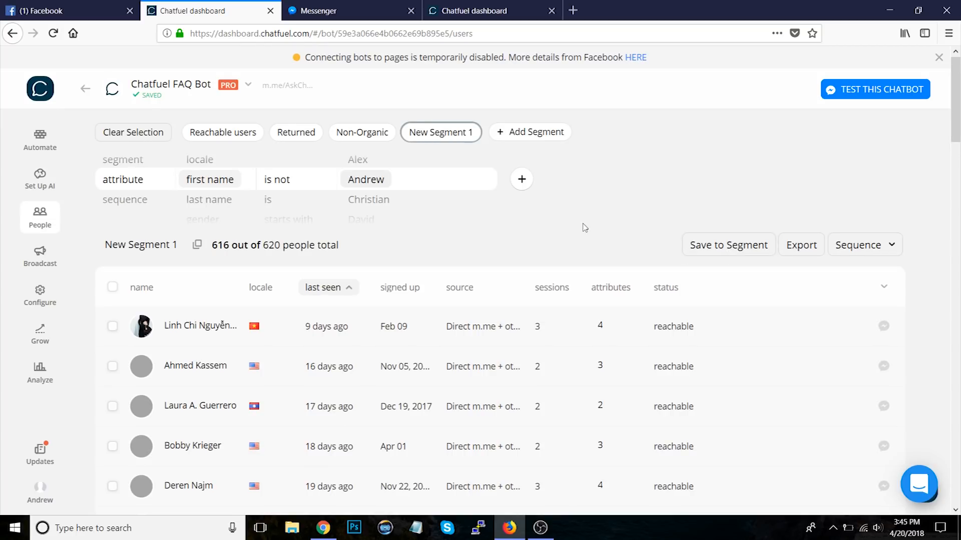
{"action": "left_click", "coordinate": [439, 136]}
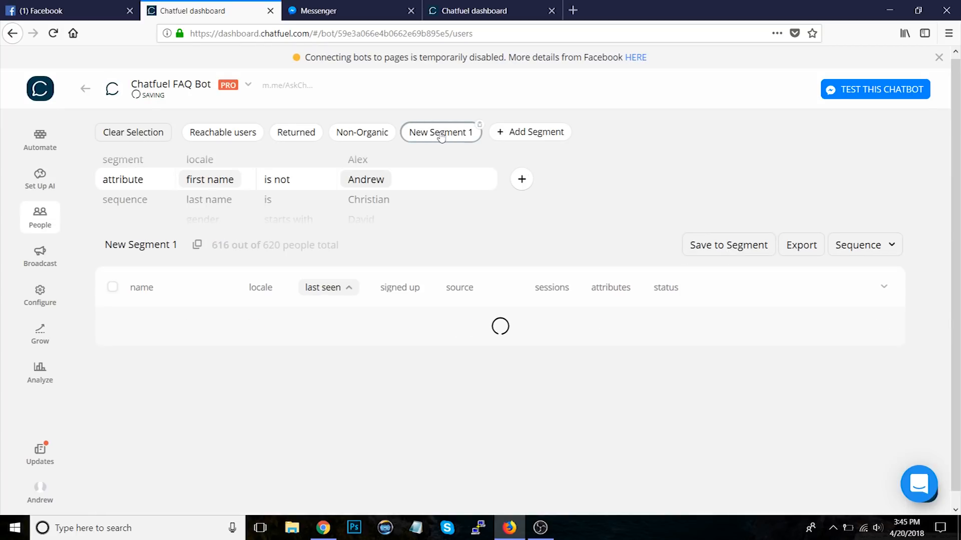
{"action": "left_click", "coordinate": [167, 247]}
{"action": "type", "text": "Users"}
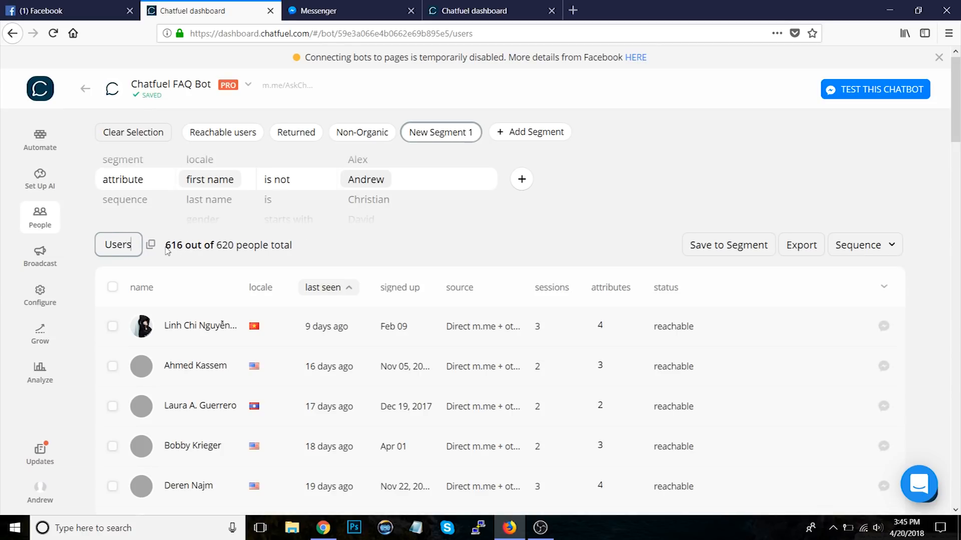
{"action": "key", "text": "ctrl+a"}
{"action": "type", "text": "Not Andrew"}
{"action": "left_click", "coordinate": [692, 199]}
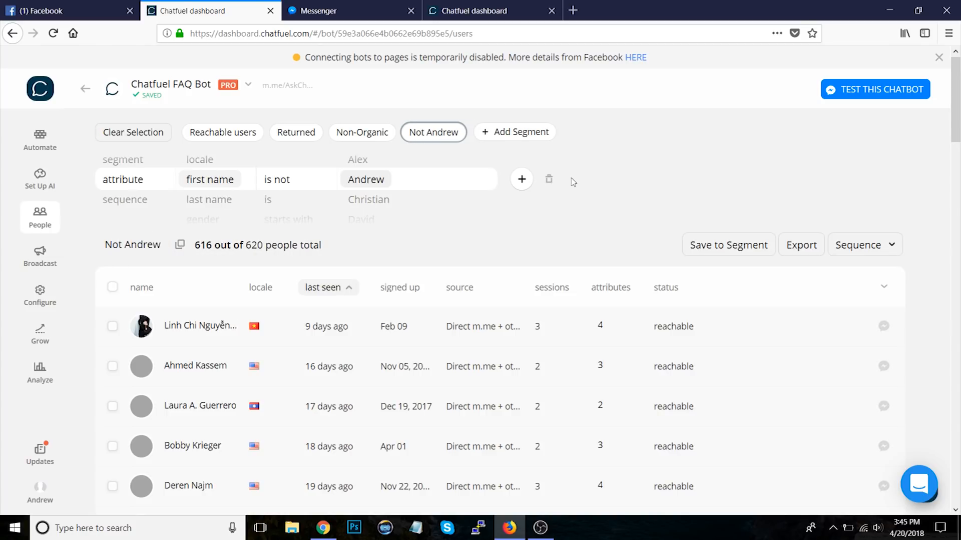
{"action": "left_click", "coordinate": [521, 181]}
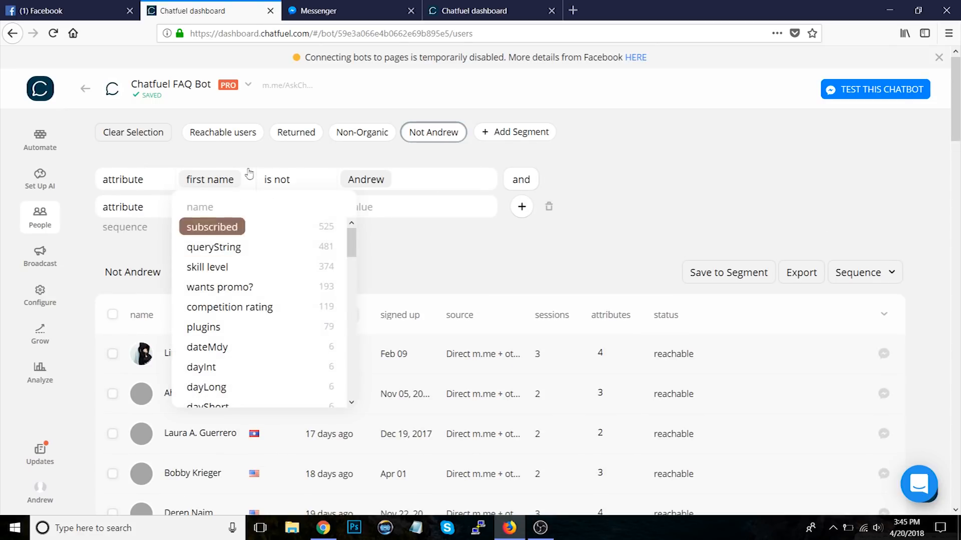
{"action": "type", "text": "last name"}
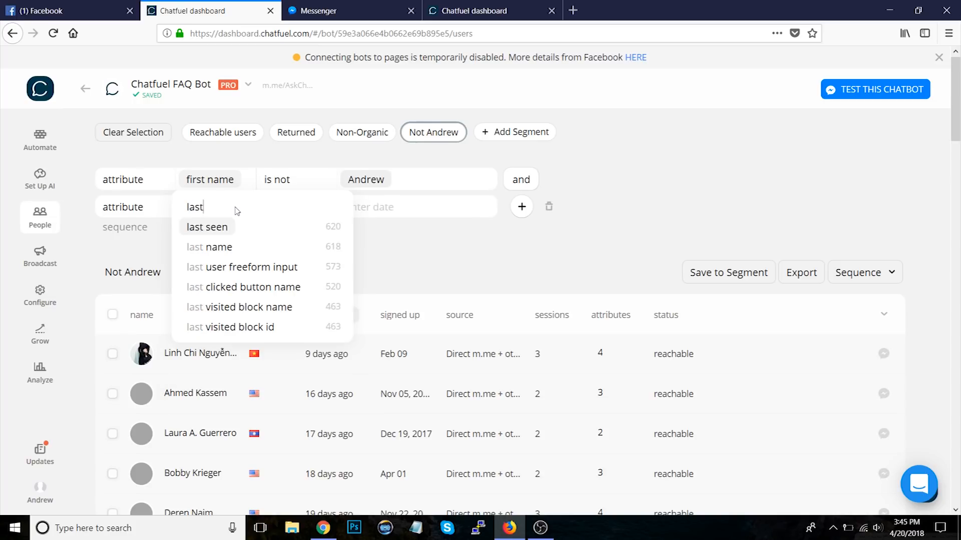
{"action": "left_click", "coordinate": [233, 227]}
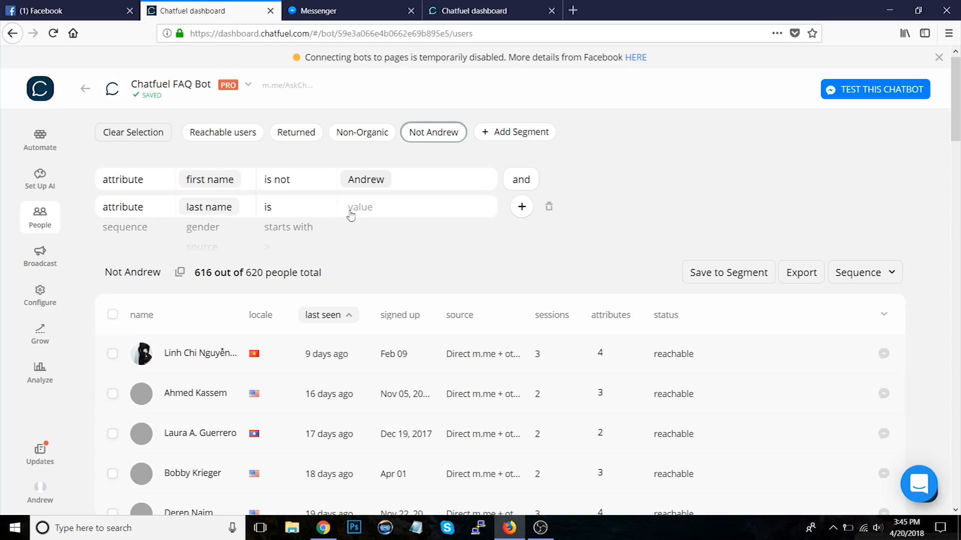
{"action": "left_click", "coordinate": [549, 207]}
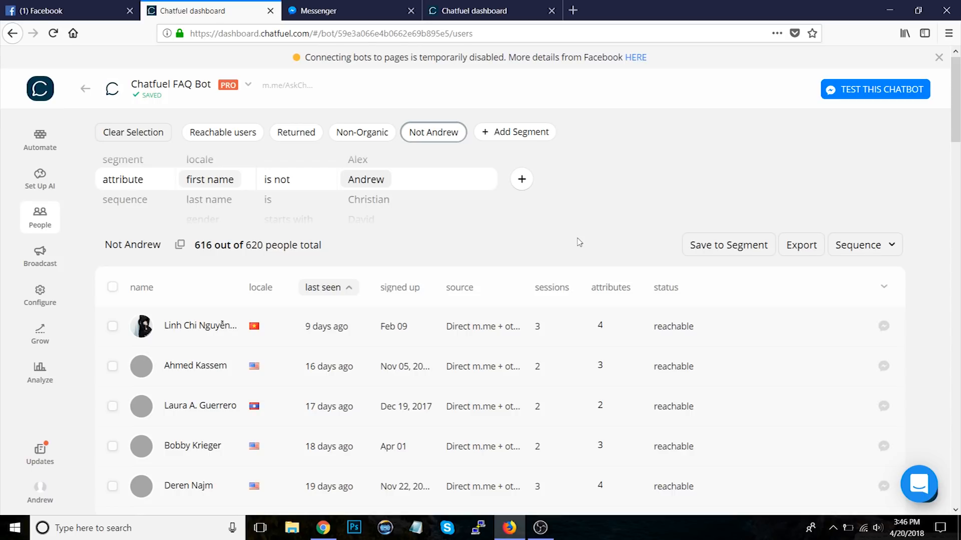
Step: Return to the Blank bot's tab and open its Automate section with the block list
{"action": "left_click", "coordinate": [503, 7]}
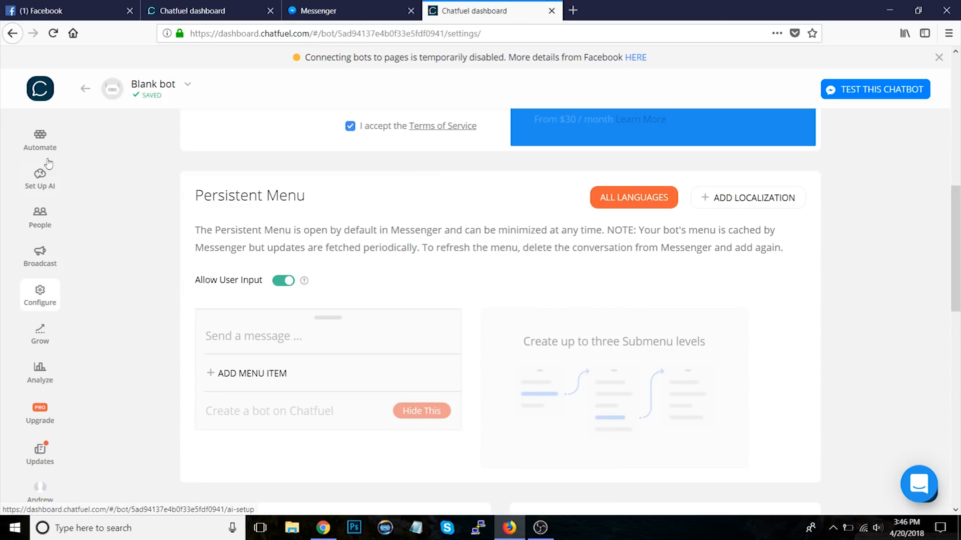
{"action": "left_click", "coordinate": [40, 142]}
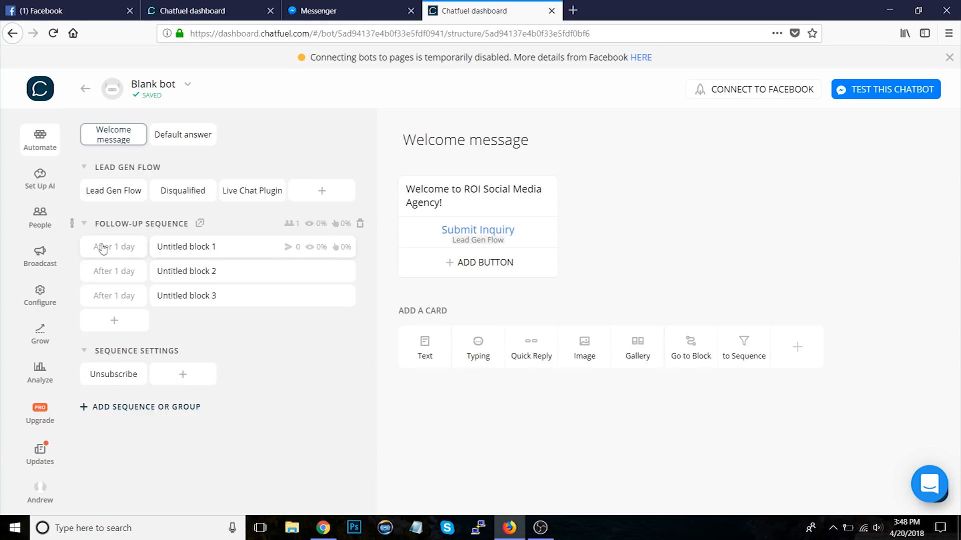
Step: Switch to the Chatfuel FAQ Bot's tab and start a new Deliver Your Message Now broadcast
{"action": "left_click", "coordinate": [210, 11]}
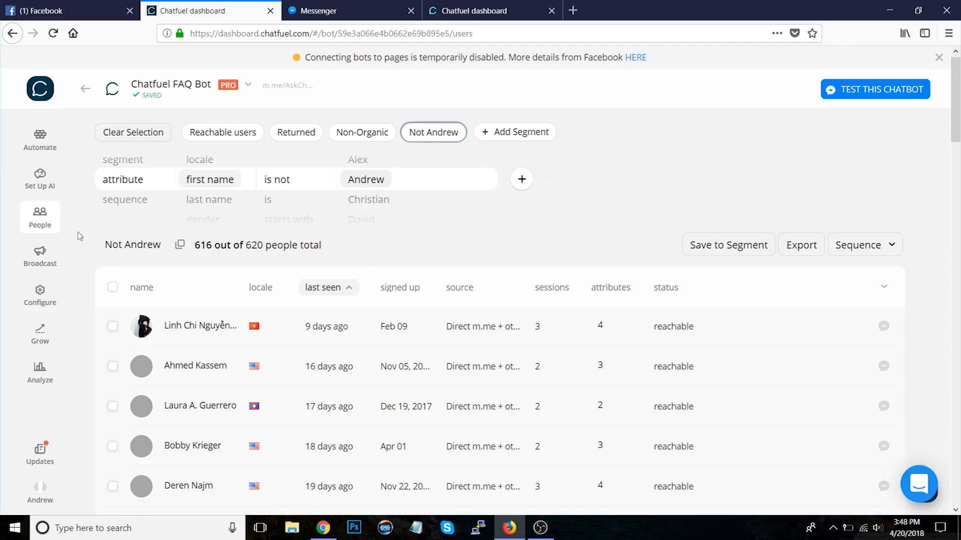
{"action": "left_click", "coordinate": [41, 261]}
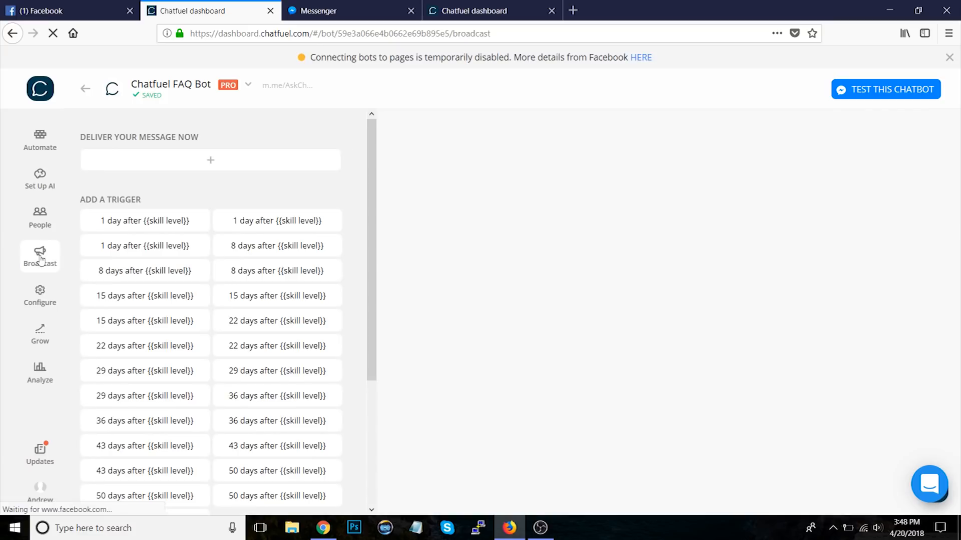
{"action": "left_click", "coordinate": [211, 161]}
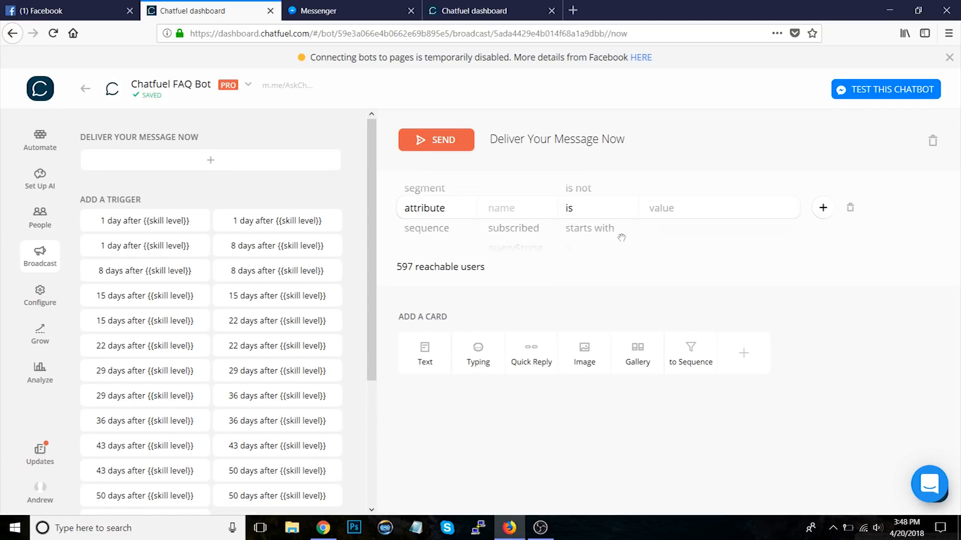
{"action": "left_click", "coordinate": [430, 194]}
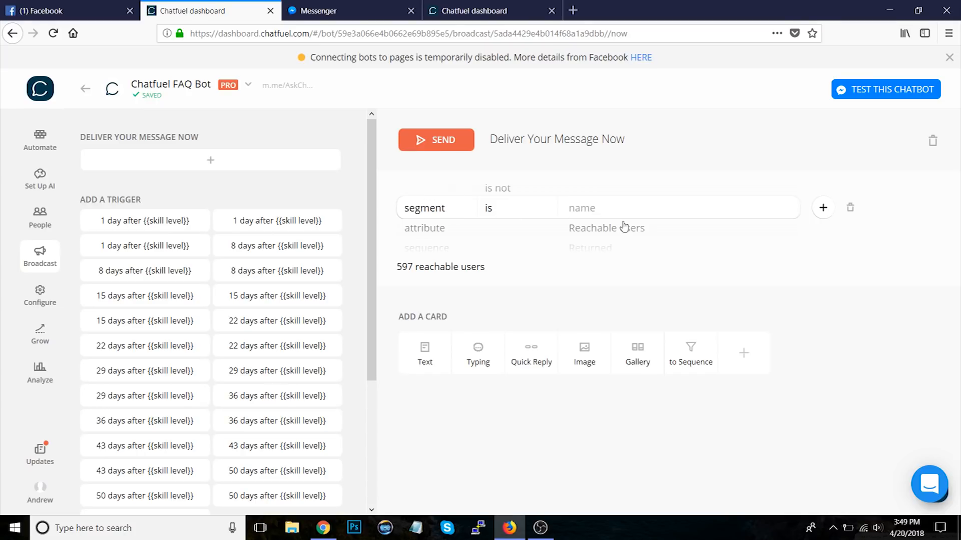
{"action": "left_click", "coordinate": [593, 286]}
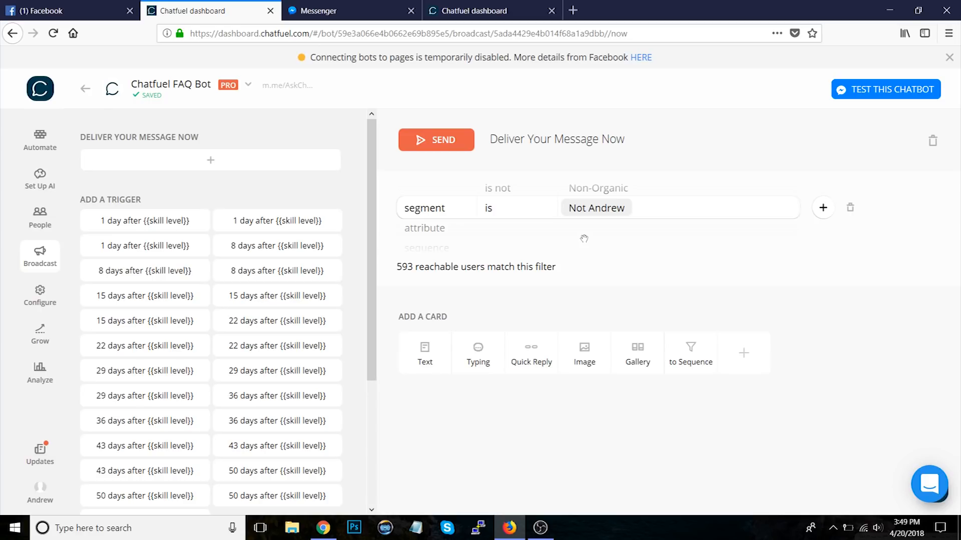
{"action": "left_click", "coordinate": [849, 207]}
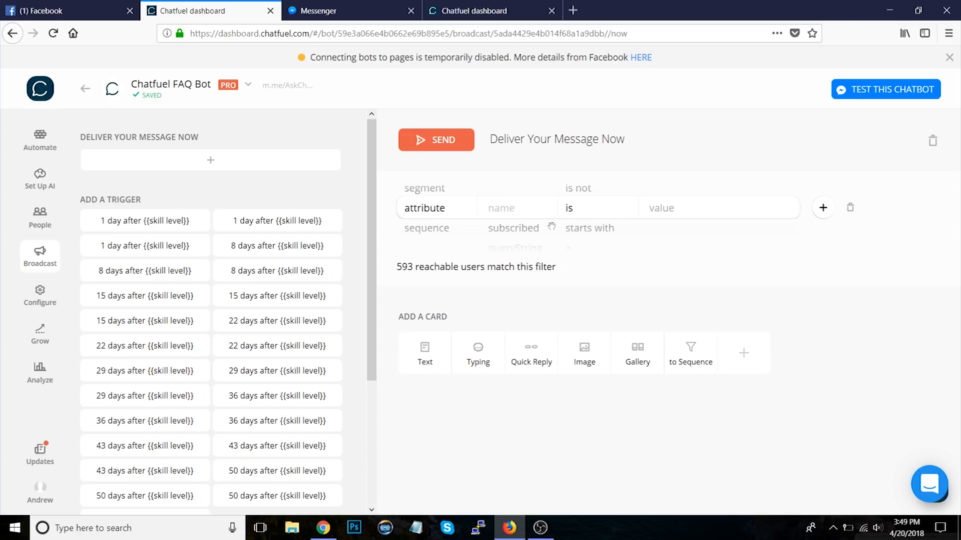
Step: Filter the broadcast audience by attribute first name is not the presenter's own first name
{"action": "left_click", "coordinate": [532, 212]}
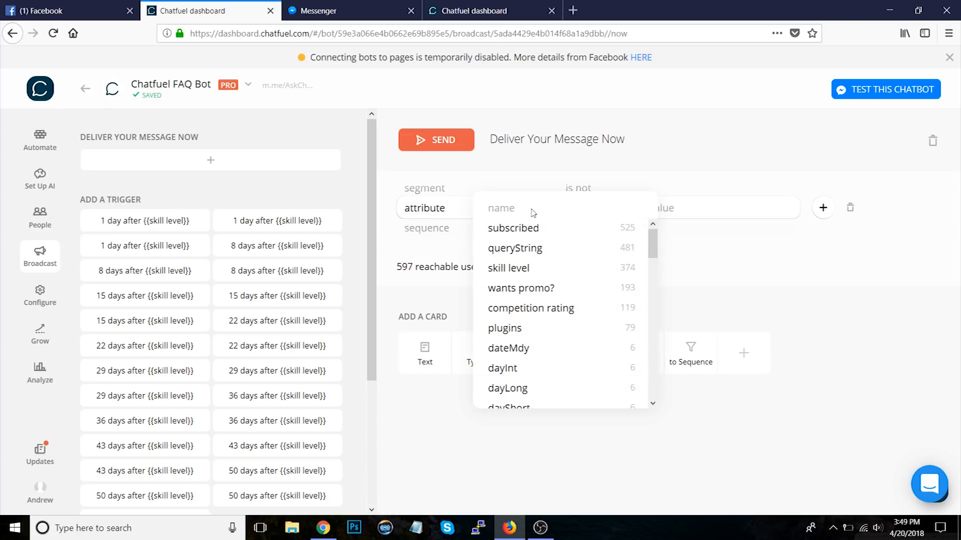
{"action": "type", "text": "firs"}
{"action": "key", "text": "Return"}
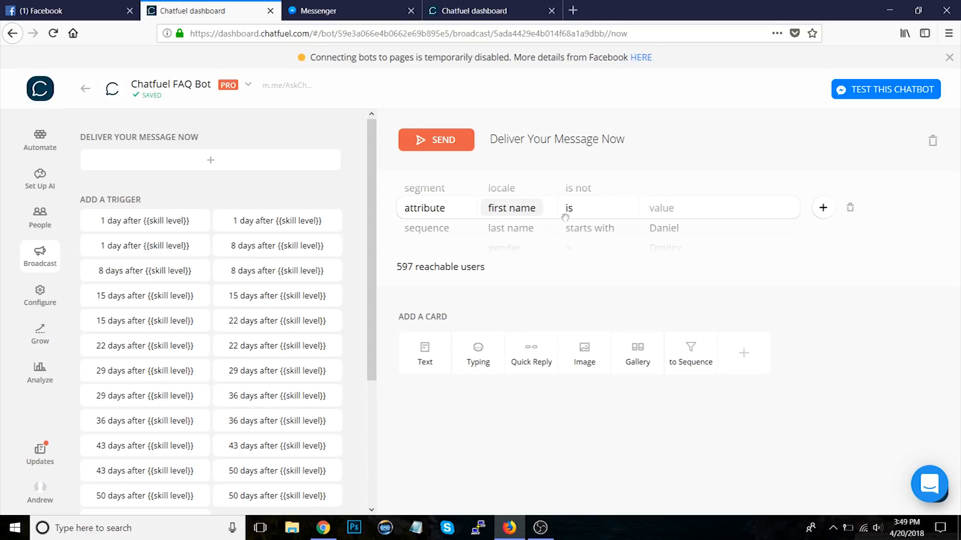
{"action": "left_click", "coordinate": [577, 192]}
{"action": "left_click", "coordinate": [667, 211]}
{"action": "type", "text": "And"}
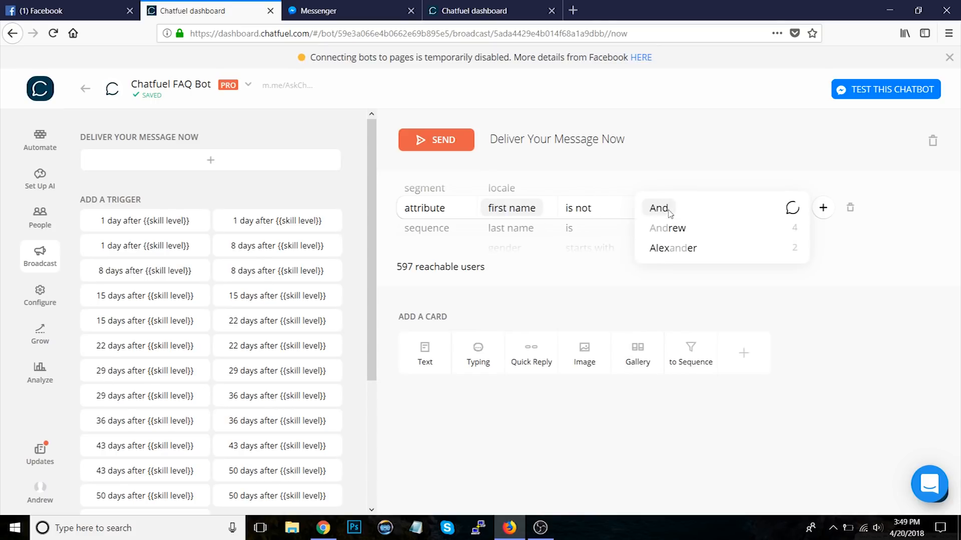
{"action": "left_click", "coordinate": [669, 232]}
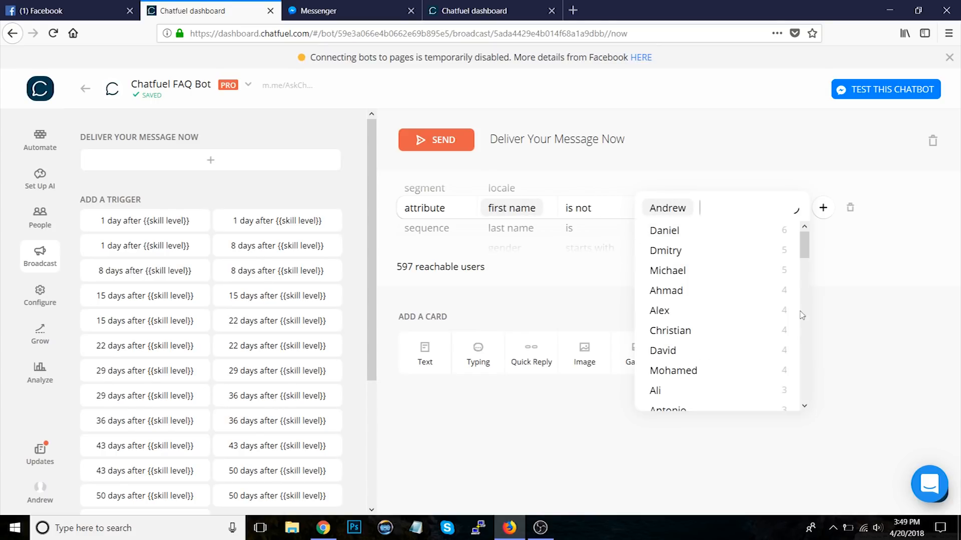
{"action": "left_click", "coordinate": [836, 348]}
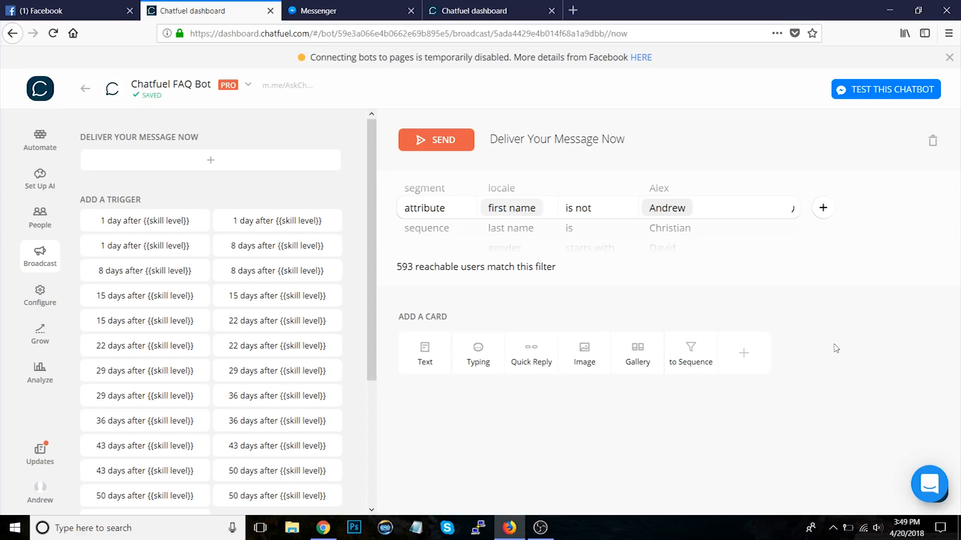
Step: Return to the Blank bot and add a JSON API plugin card to the welcome message
{"action": "left_click", "coordinate": [507, 7]}
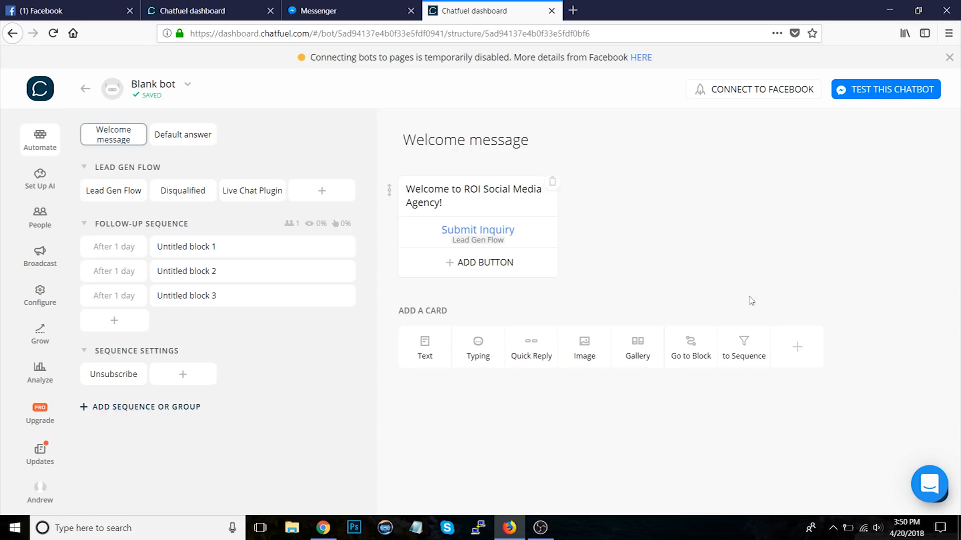
{"action": "left_click", "coordinate": [786, 346]}
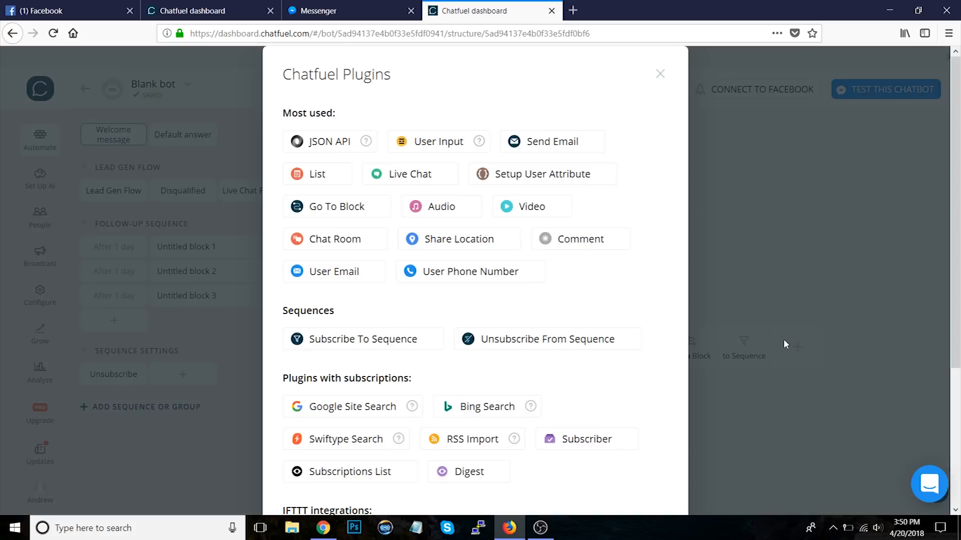
{"action": "left_click", "coordinate": [346, 148]}
{"action": "scroll", "coordinate": [905, 383], "scroll_direction": "down", "scroll_amount": 3}
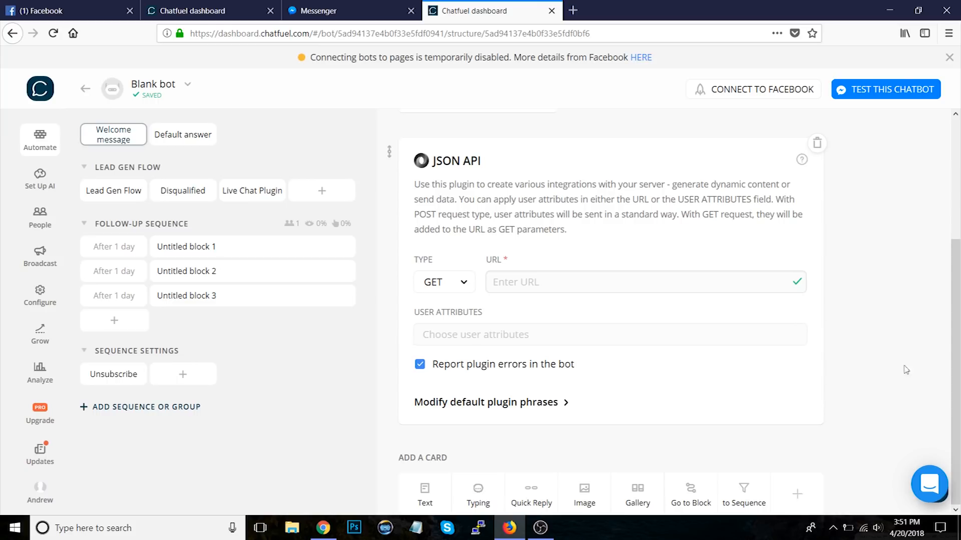
Step: Search the web for chatfuel api.ai and open the Chatbots Life article on integrating API.AI with Chatfuel
{"action": "left_click", "coordinate": [573, 12]}
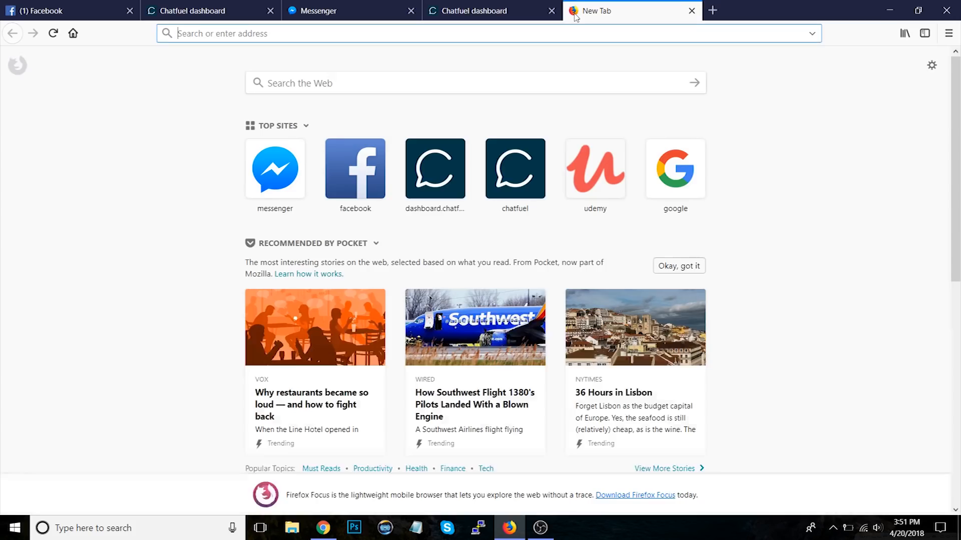
{"action": "type", "text": "chatfuel api.ai"}
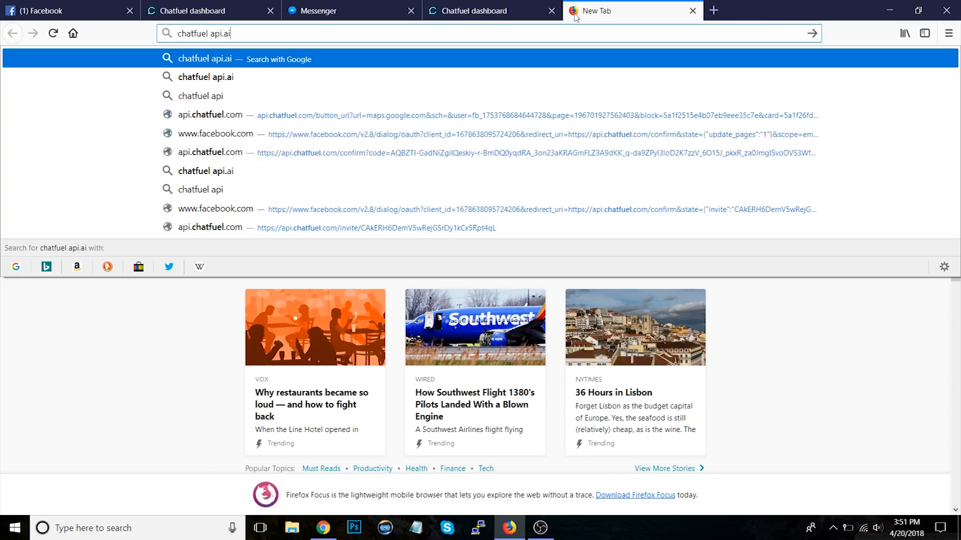
{"action": "key", "text": "Return"}
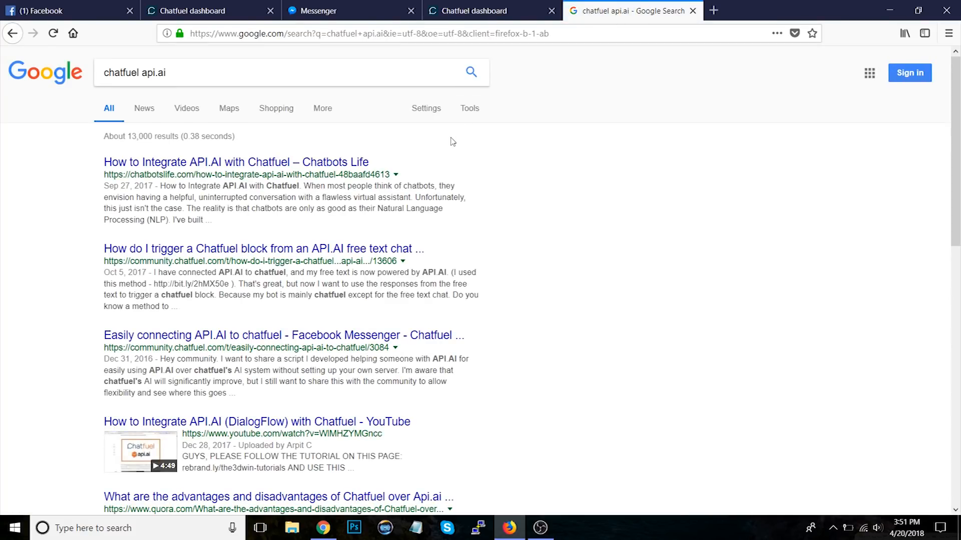
{"action": "left_click", "coordinate": [316, 166]}
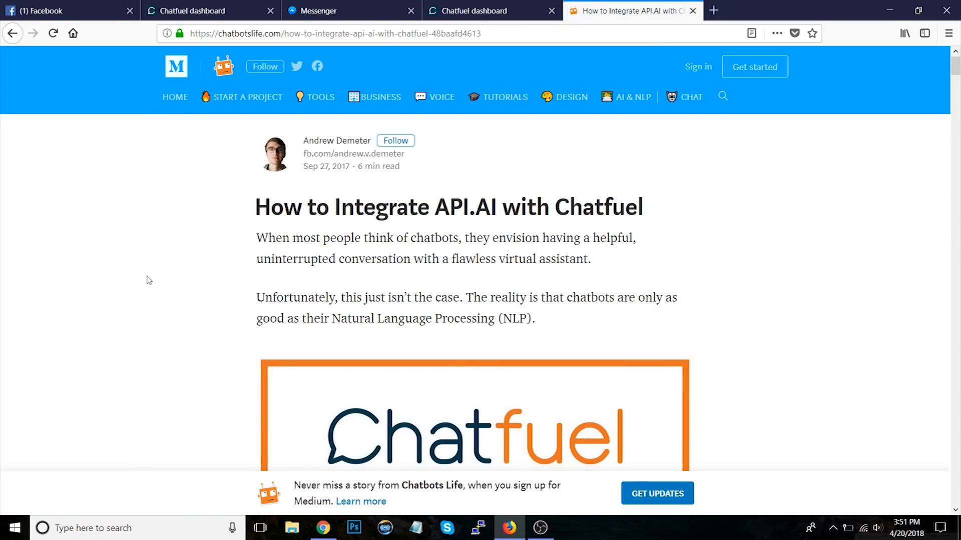
Step: Read through the article's API.AI integration steps, then close the search tab
{"action": "scroll", "coordinate": [148, 280], "scroll_direction": "down", "scroll_amount": 12}
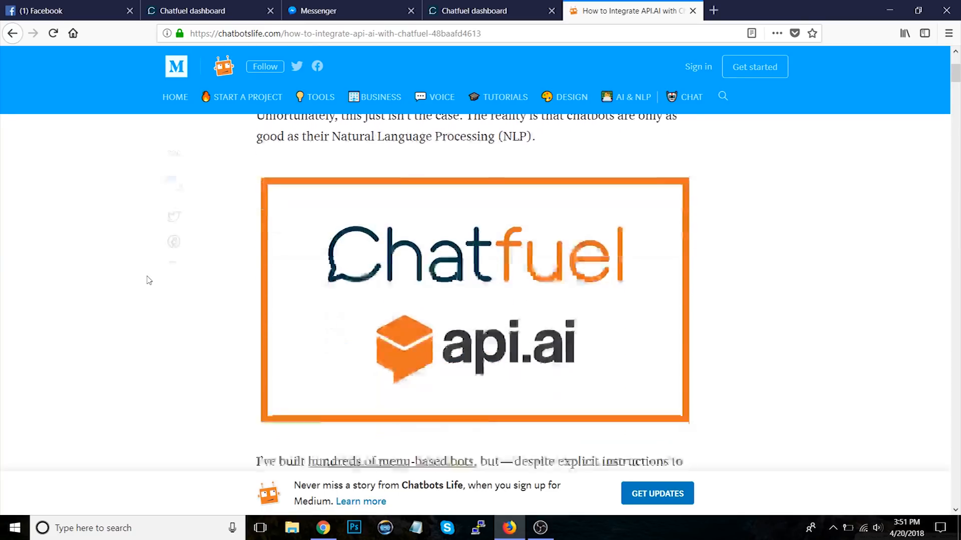
{"action": "scroll", "coordinate": [148, 280], "scroll_direction": "down", "scroll_amount": 15}
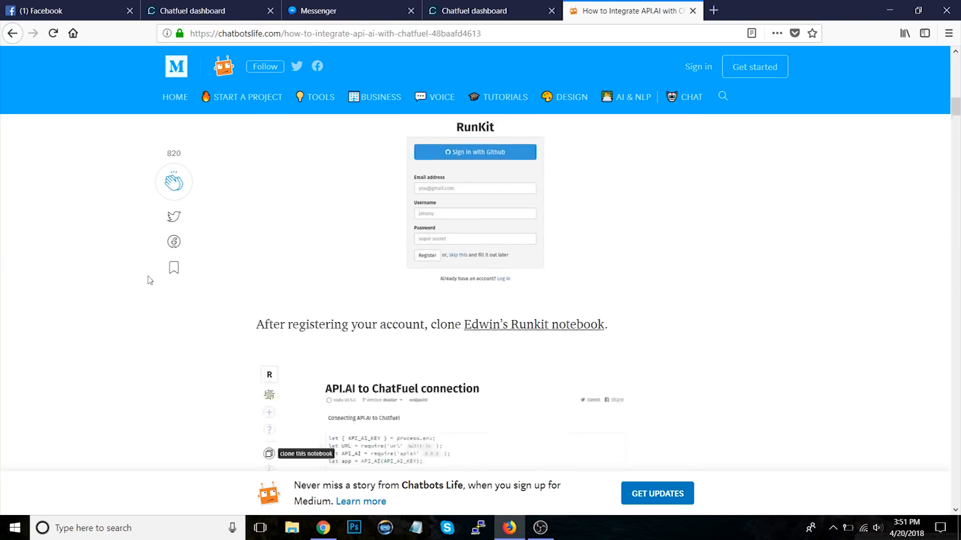
{"action": "scroll", "coordinate": [148, 280], "scroll_direction": "down", "scroll_amount": 15}
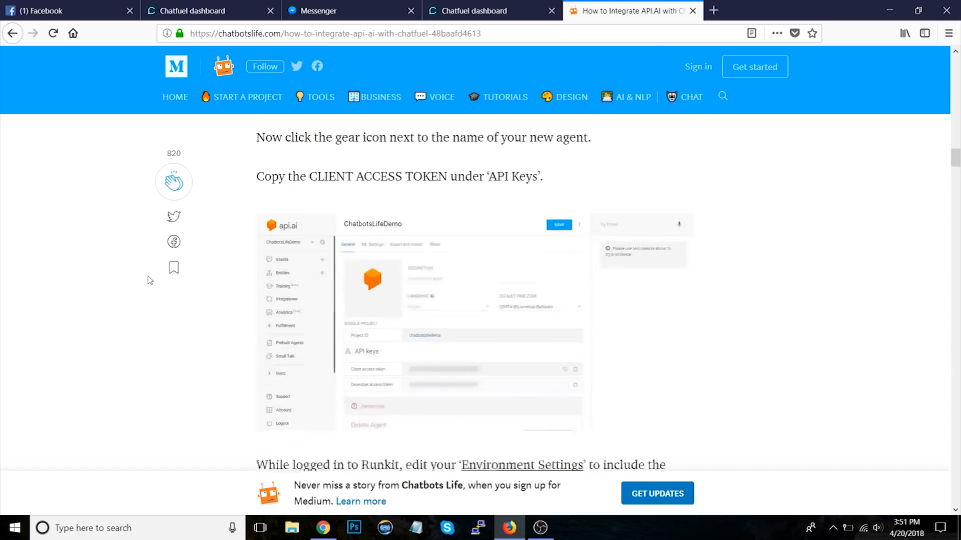
{"action": "scroll", "coordinate": [149, 280], "scroll_direction": "down", "scroll_amount": 4}
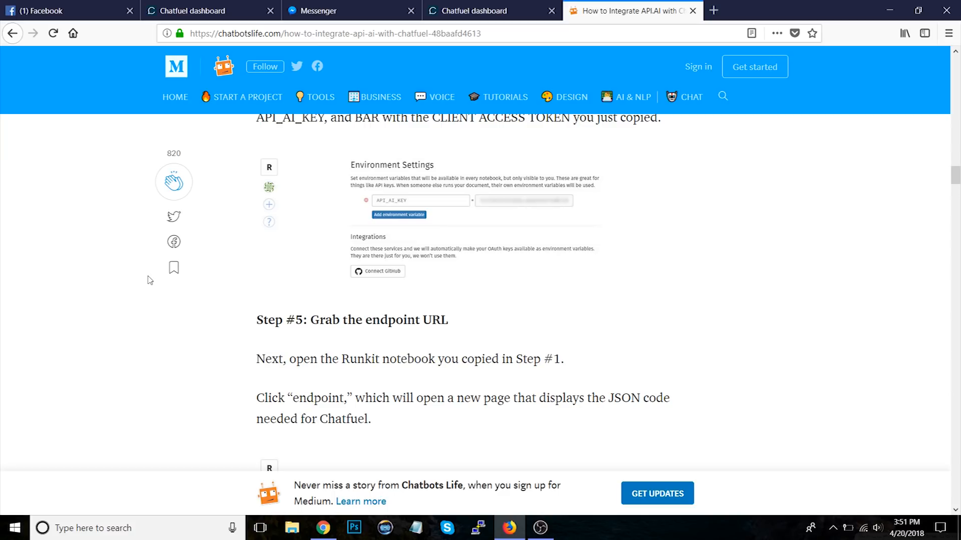
{"action": "scroll", "coordinate": [149, 280], "scroll_direction": "down", "scroll_amount": 15}
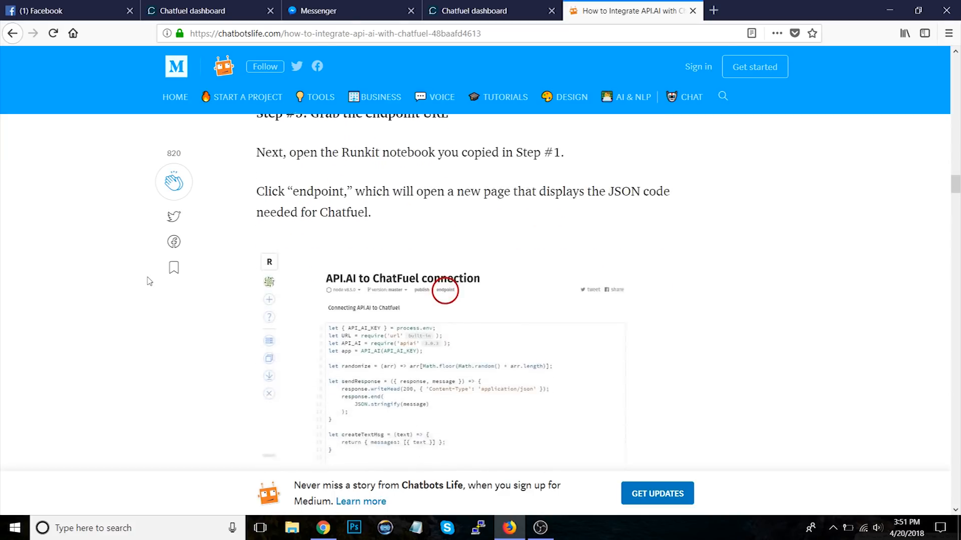
{"action": "scroll", "coordinate": [149, 280], "scroll_direction": "down", "scroll_amount": 15}
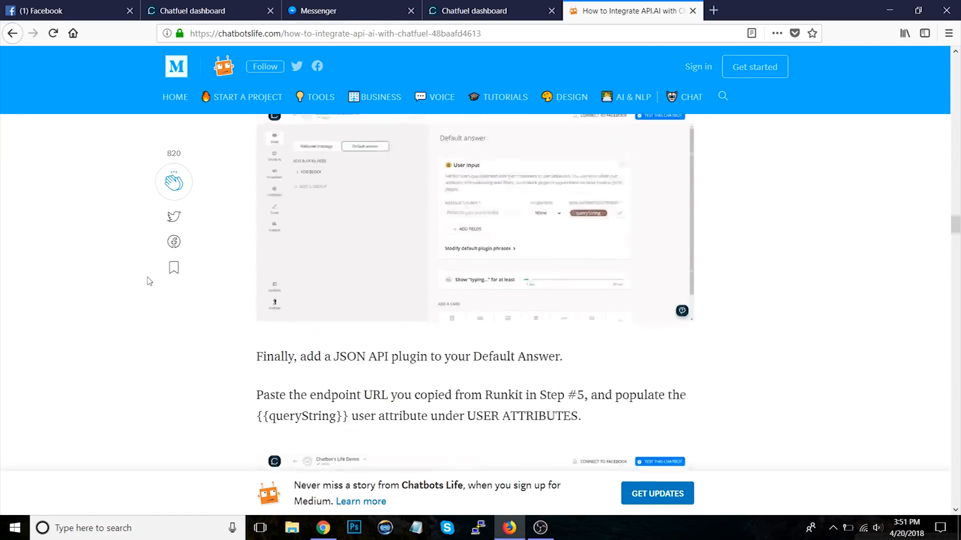
{"action": "scroll", "coordinate": [150, 279], "scroll_direction": "down", "scroll_amount": 2}
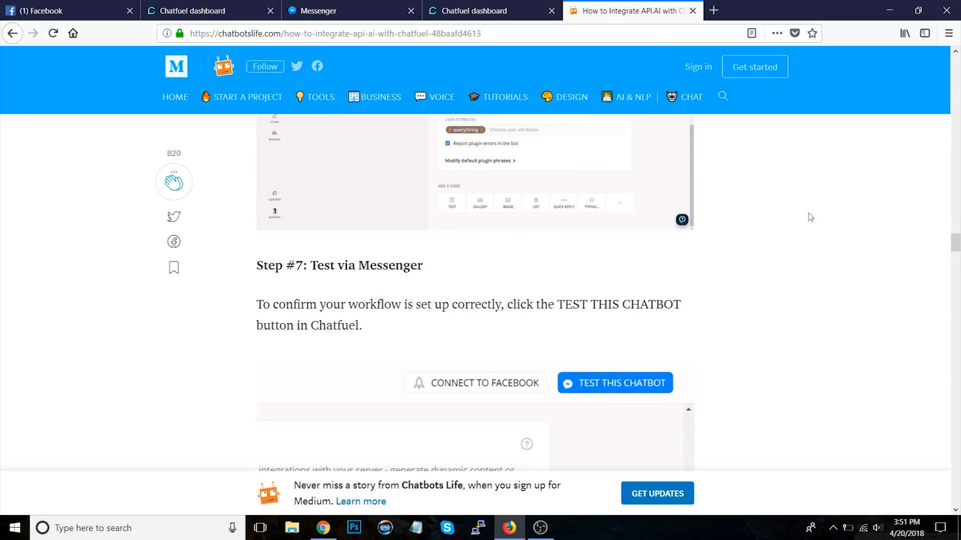
{"action": "scroll", "coordinate": [809, 215], "scroll_direction": "down", "scroll_amount": 7}
{"action": "scroll", "coordinate": [809, 215], "scroll_direction": "up", "scroll_amount": 20}
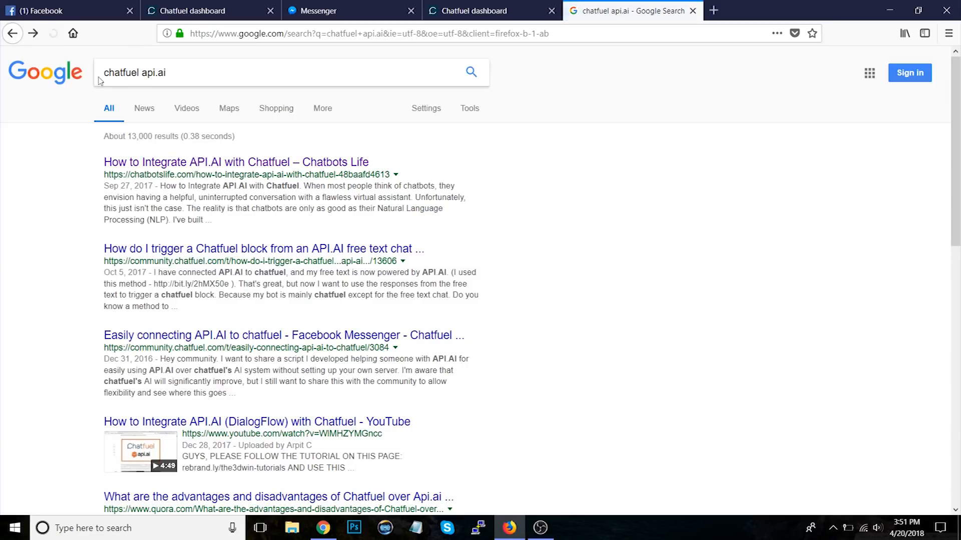
{"action": "left_click", "coordinate": [693, 10]}
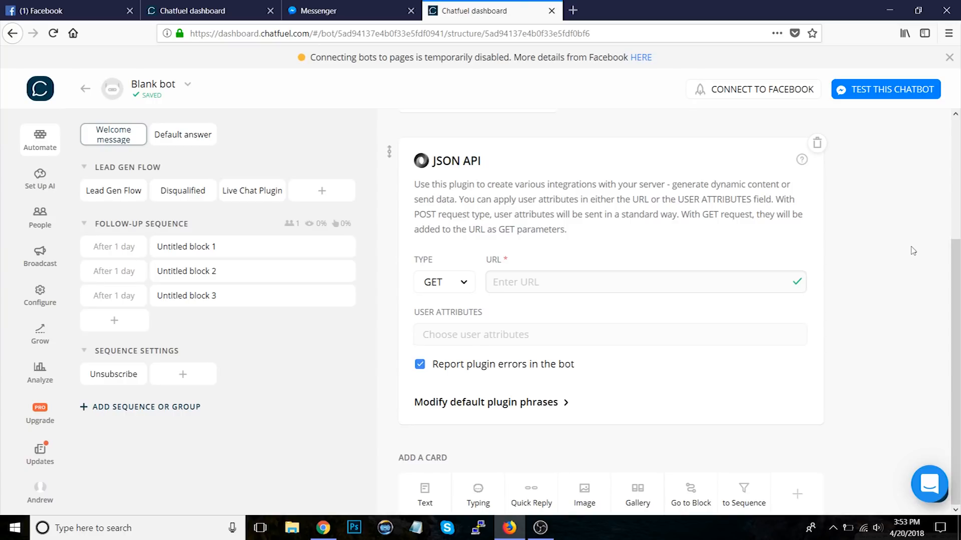
Step: Open the Chatfuel Community group on Facebook from the recent searches
{"action": "left_click", "coordinate": [573, 10]}
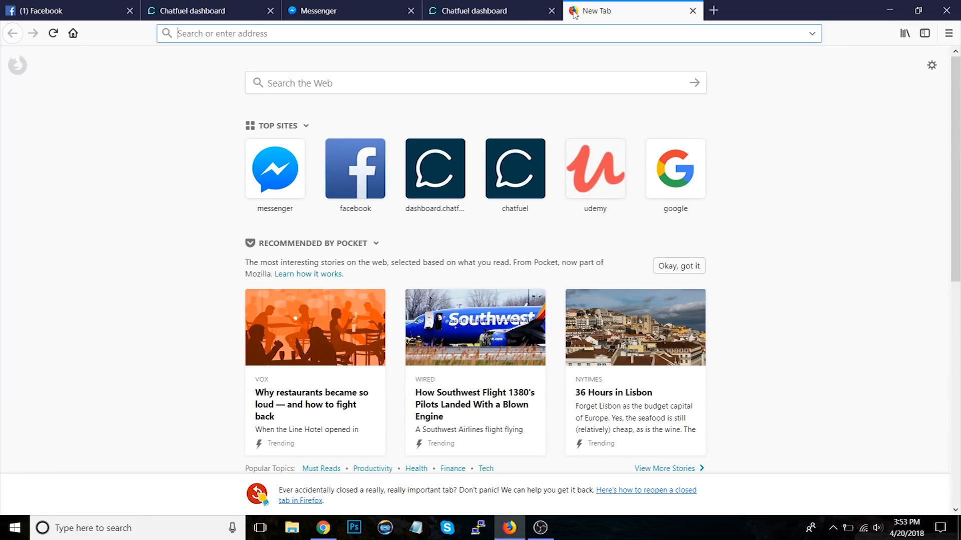
{"action": "type", "text": "fb.com/group"}
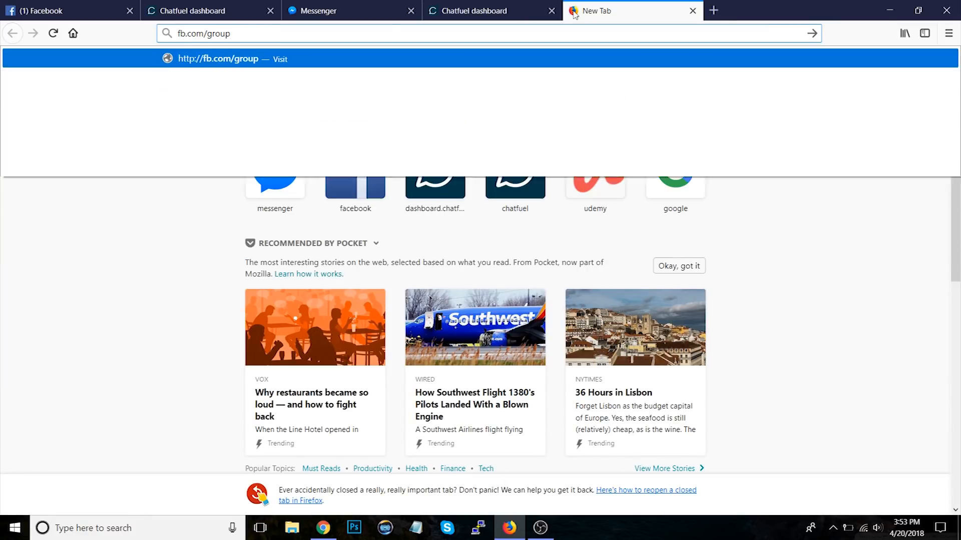
{"action": "left_click", "coordinate": [50, 11]}
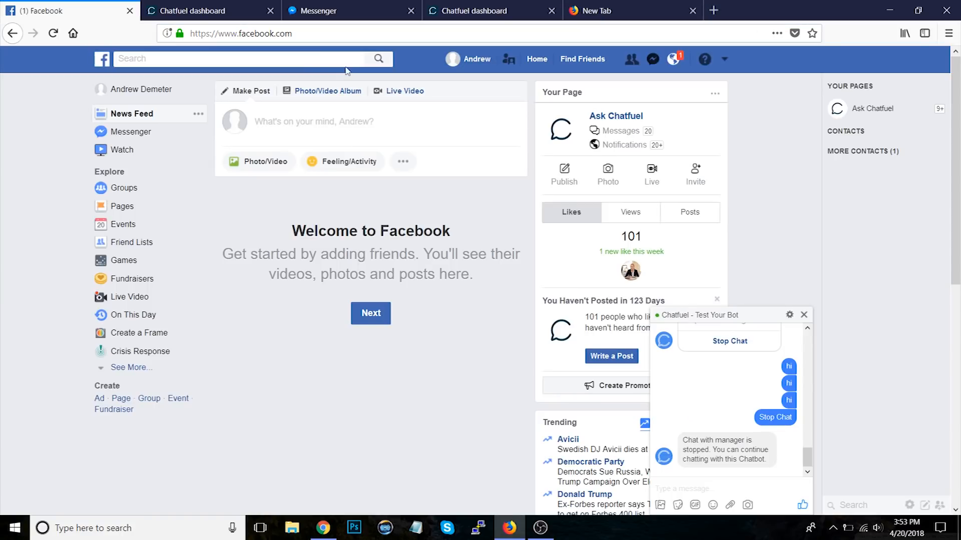
{"action": "left_click", "coordinate": [302, 60]}
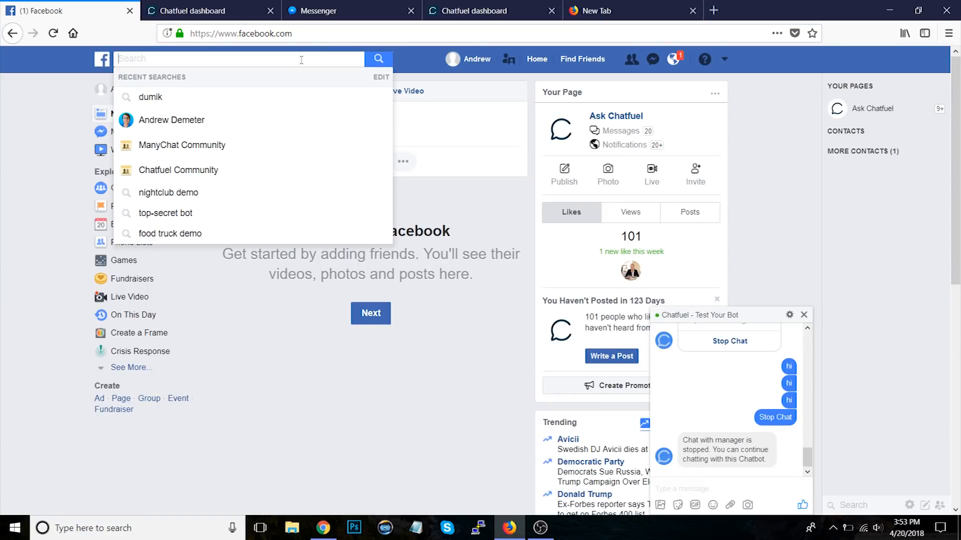
{"action": "left_click", "coordinate": [217, 170]}
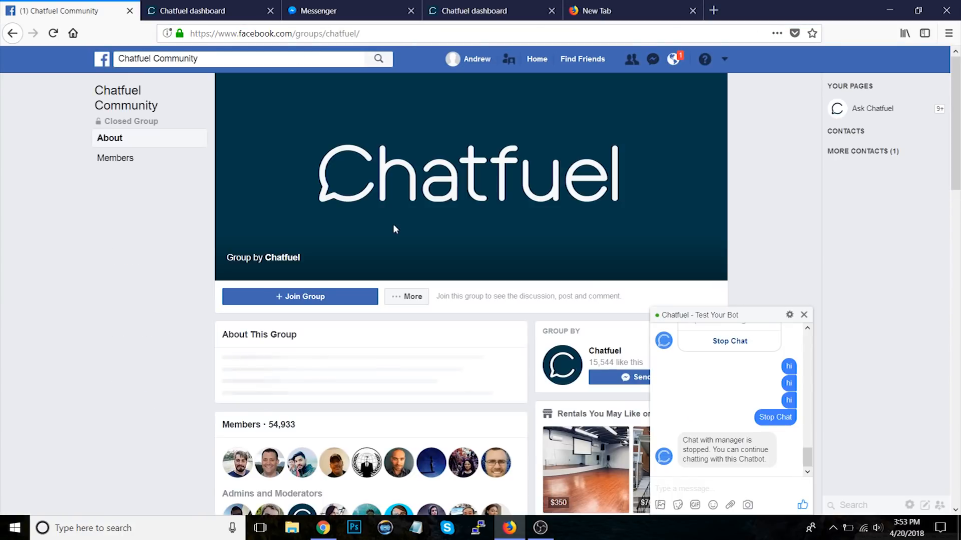
Step: Minimise the test chat window and browse the group's About page
{"action": "left_click", "coordinate": [770, 314]}
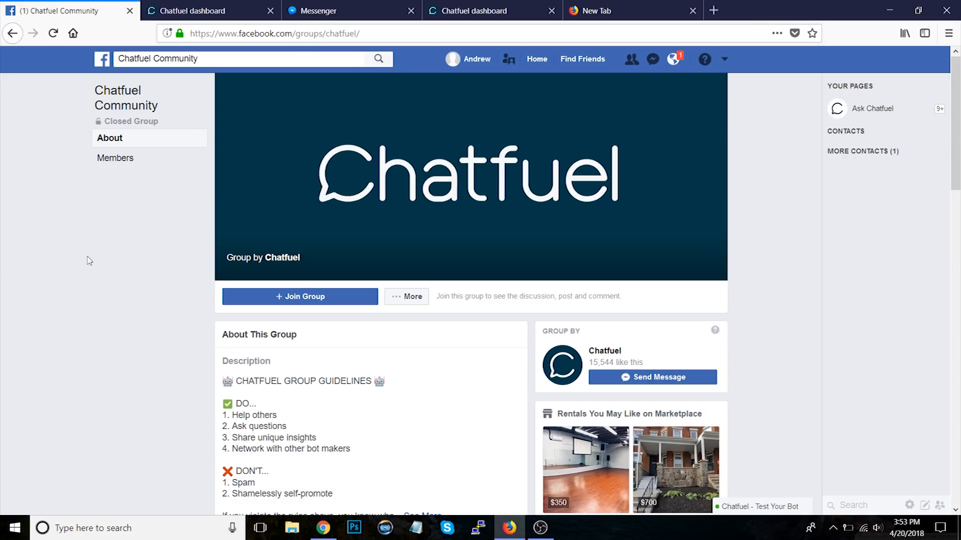
{"action": "scroll", "coordinate": [89, 260], "scroll_direction": "down", "scroll_amount": 8}
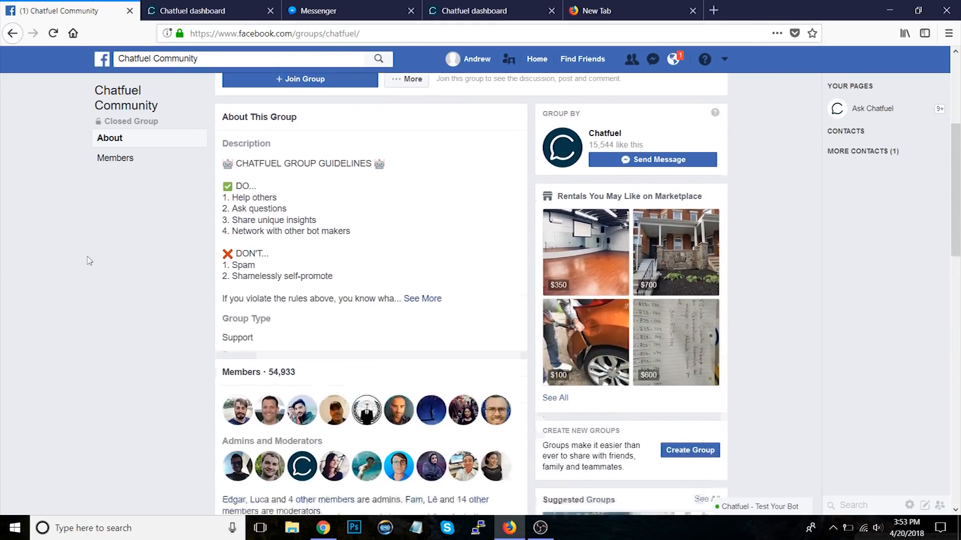
{"action": "scroll", "coordinate": [89, 261], "scroll_direction": "down", "scroll_amount": 1}
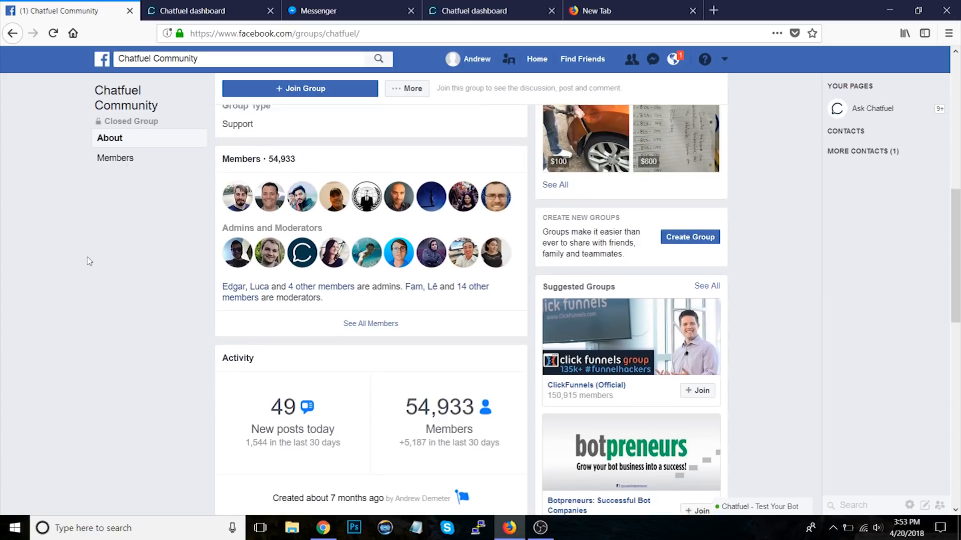
Step: Open the bit.ly/cf-bug-reporter link in a new tab to reach the Chatfuel bug reporter in Messenger
{"action": "left_click", "coordinate": [619, 11]}
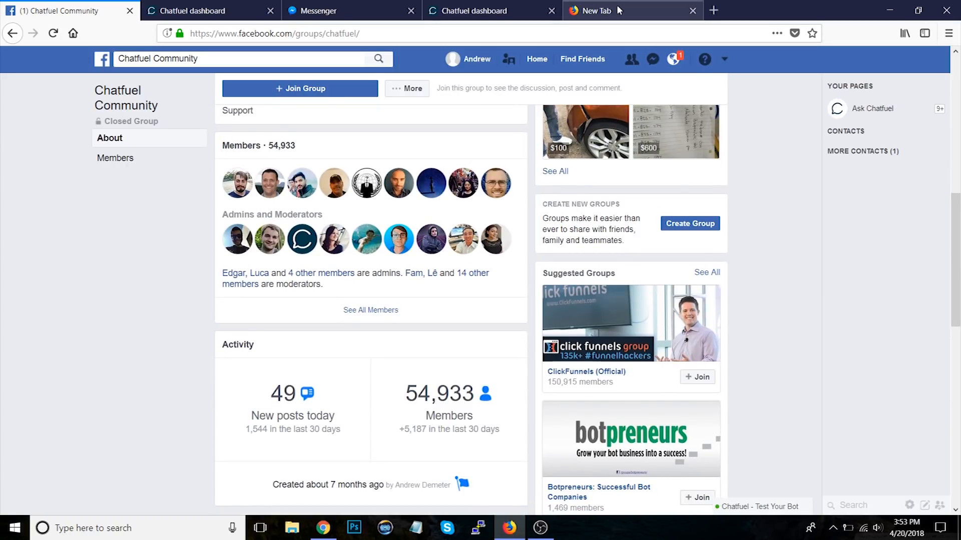
{"action": "key", "text": "BackSpace"}
{"action": "type", "text": "bi"}
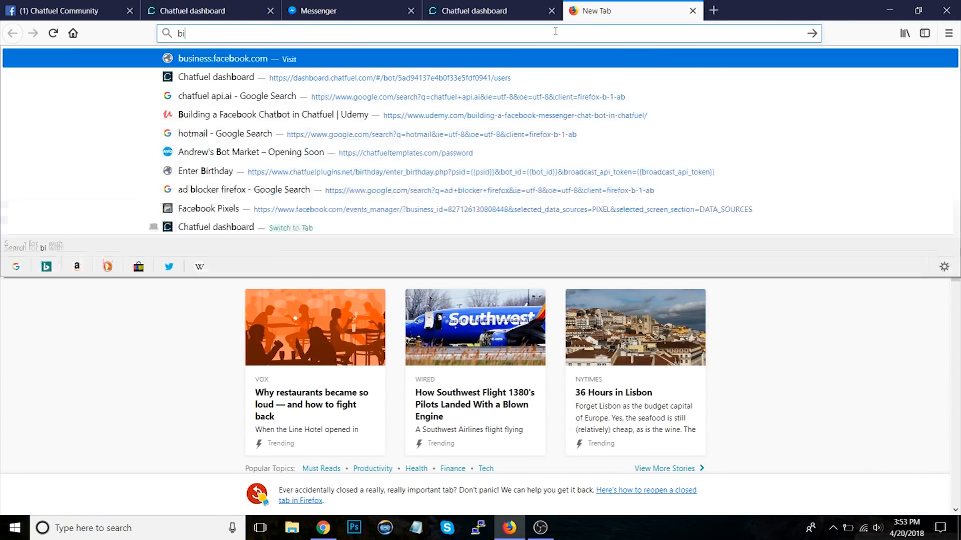
{"action": "type", "text": "t.ly/c"}
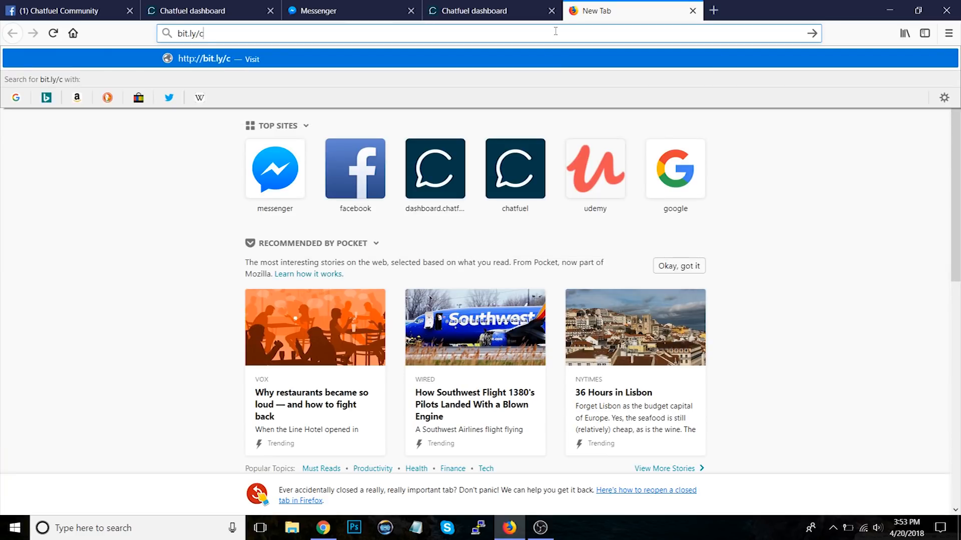
{"action": "type", "text": "f-bug-reporter"}
{"action": "key", "text": "Return"}
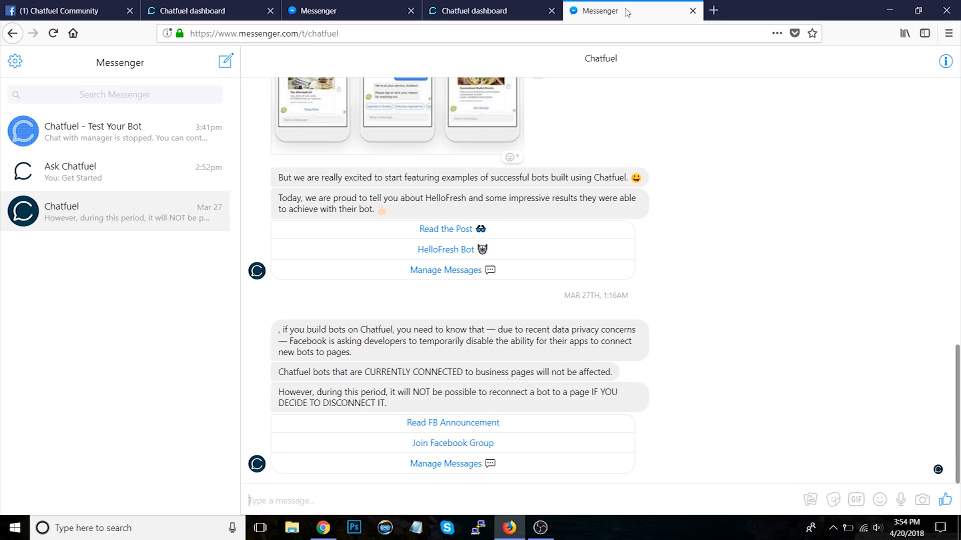
Step: Open the bit.ly/Chatfuel short link, correcting the misspelled address, to reach the Udemy course page
{"action": "left_click", "coordinate": [610, 40]}
{"action": "type", "text": "bit.ly"}
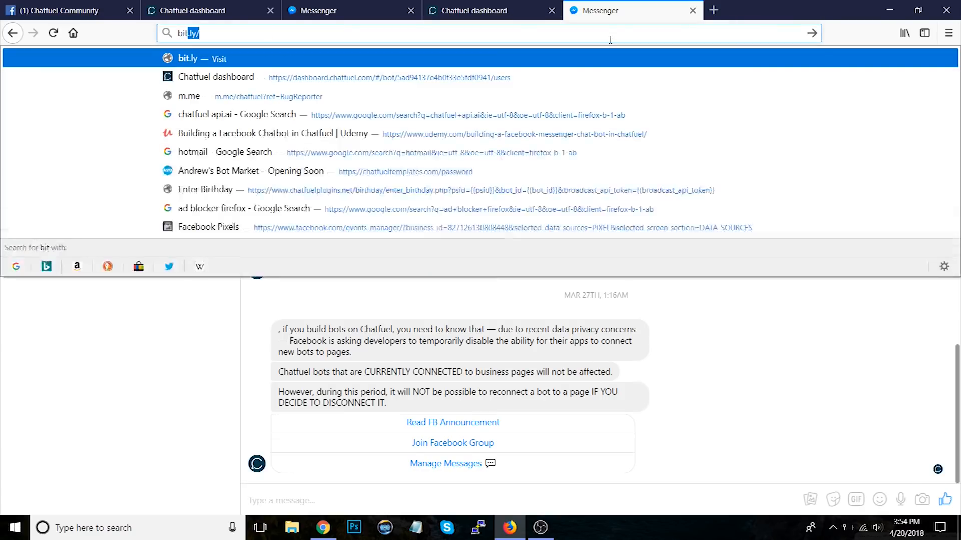
{"action": "type", "text": "/"}
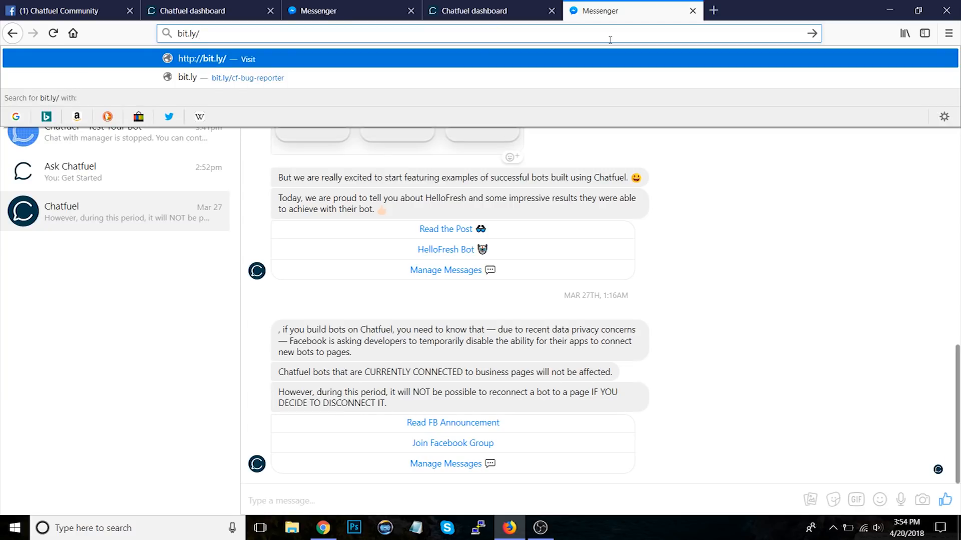
{"action": "type", "text": "Chatufle"}
{"action": "key", "text": "Return"}
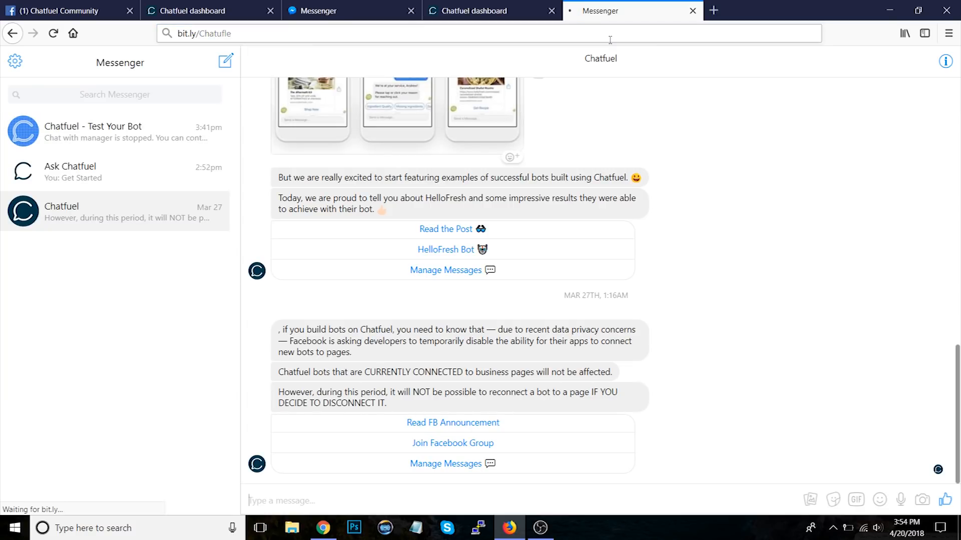
{"action": "key", "text": "BackSpace"}
{"action": "key", "text": "BackSpace"}
{"action": "type", "text": "el"}
{"action": "key", "text": "Return"}
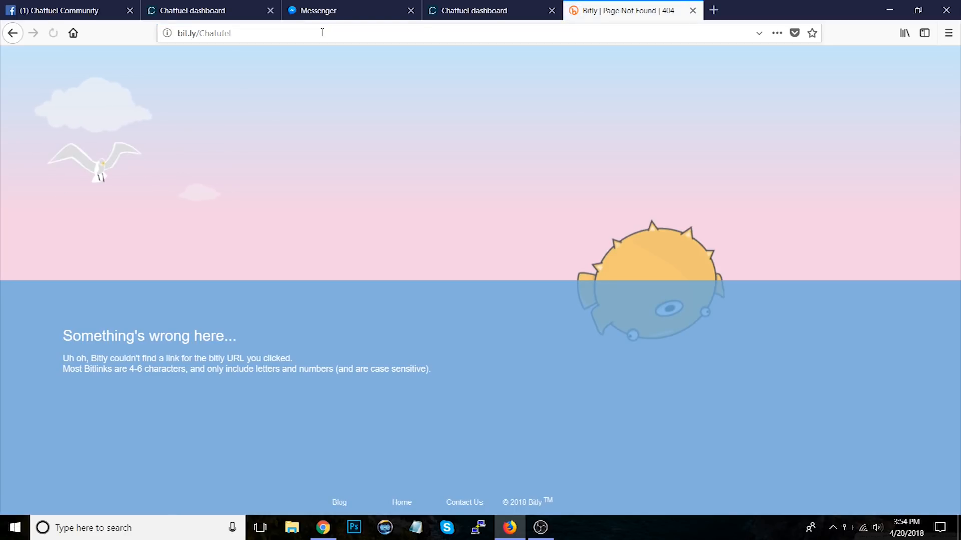
{"action": "left_click_drag", "start_coordinate": [199, 32], "coordinate": [326, 51]}
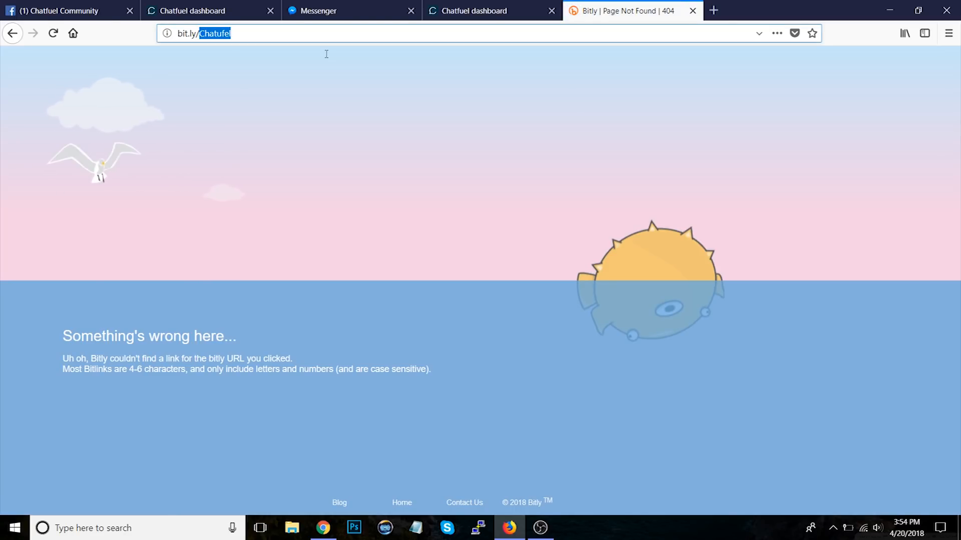
{"action": "type", "text": "Chatfuel"}
{"action": "left_click", "coordinate": [344, 60]}
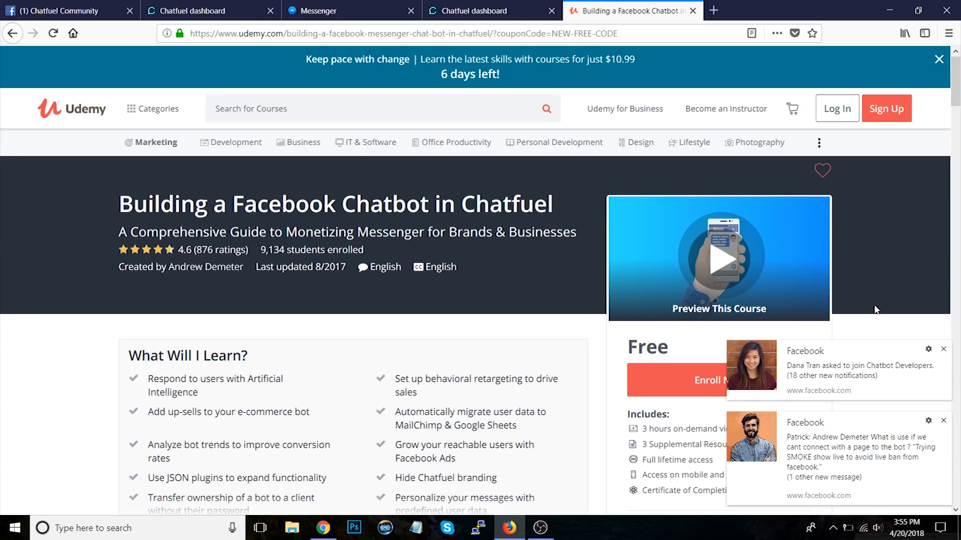
{"action": "left_click", "coordinate": [943, 421]}
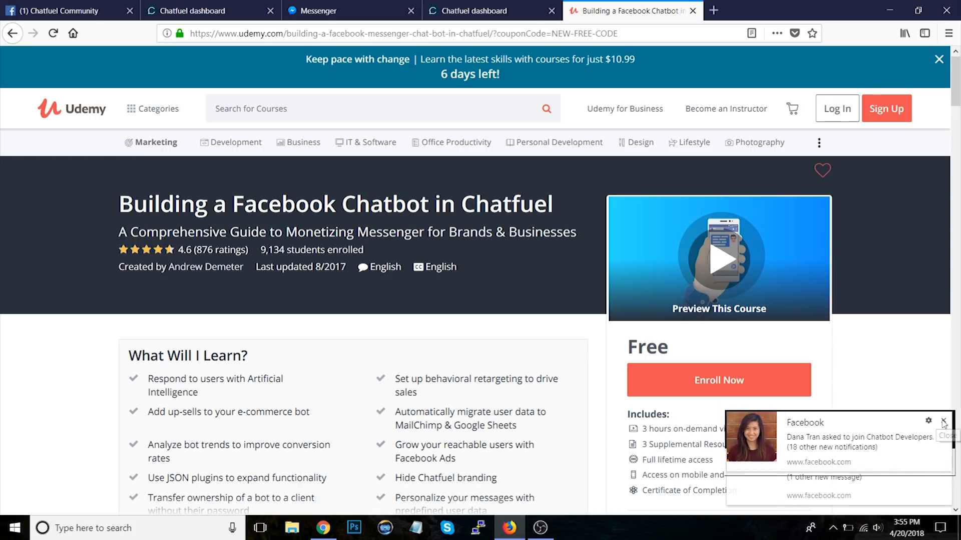
{"action": "left_click", "coordinate": [943, 455]}
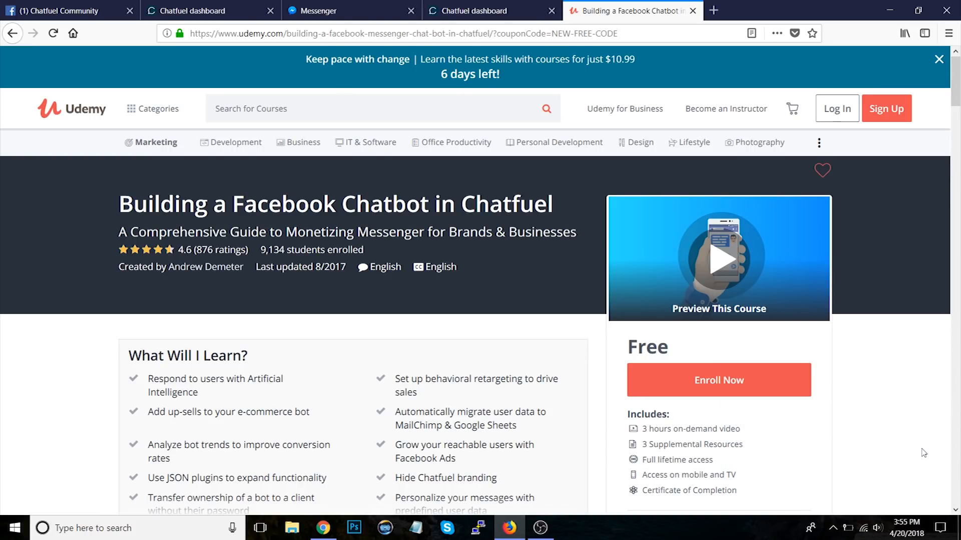
{"action": "key", "text": "XF86AudioMute"}
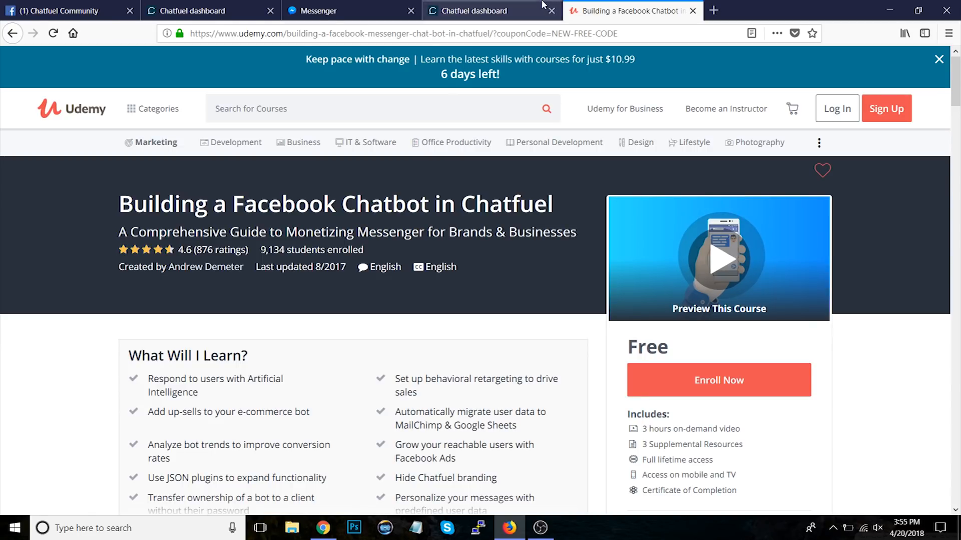
Step: Delete the JSON API card from the Blank bot's Welcome message block
{"action": "left_click", "coordinate": [508, 9]}
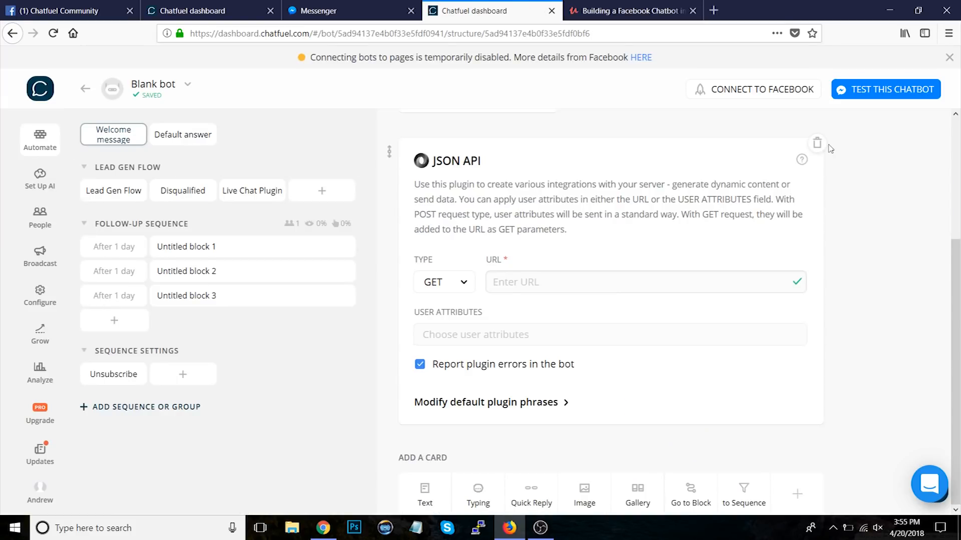
{"action": "left_click", "coordinate": [817, 144]}
{"action": "left_click", "coordinate": [551, 313]}
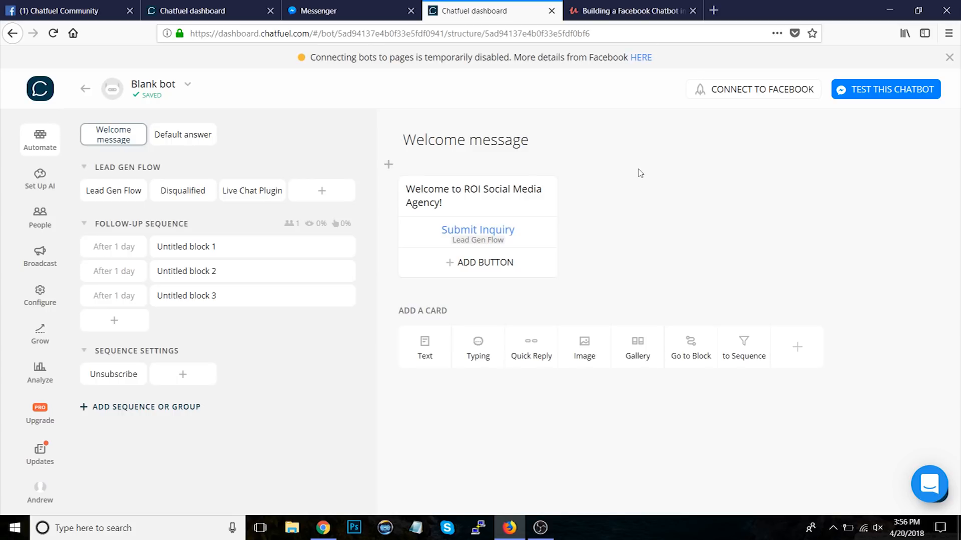
Step: Scroll through the Udemy course page's reviews, requirements and description
{"action": "left_click", "coordinate": [626, 10]}
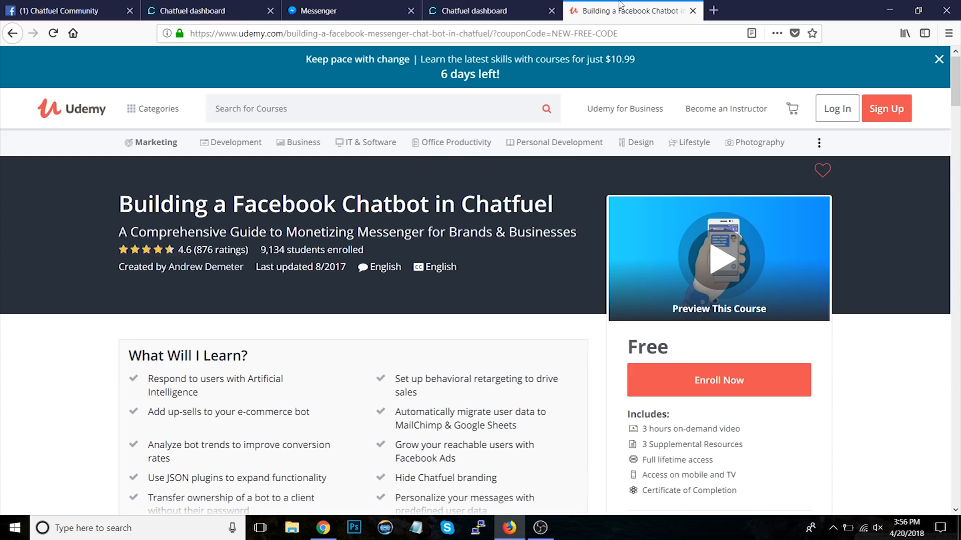
{"action": "scroll", "coordinate": [72, 320], "scroll_direction": "down", "scroll_amount": 20}
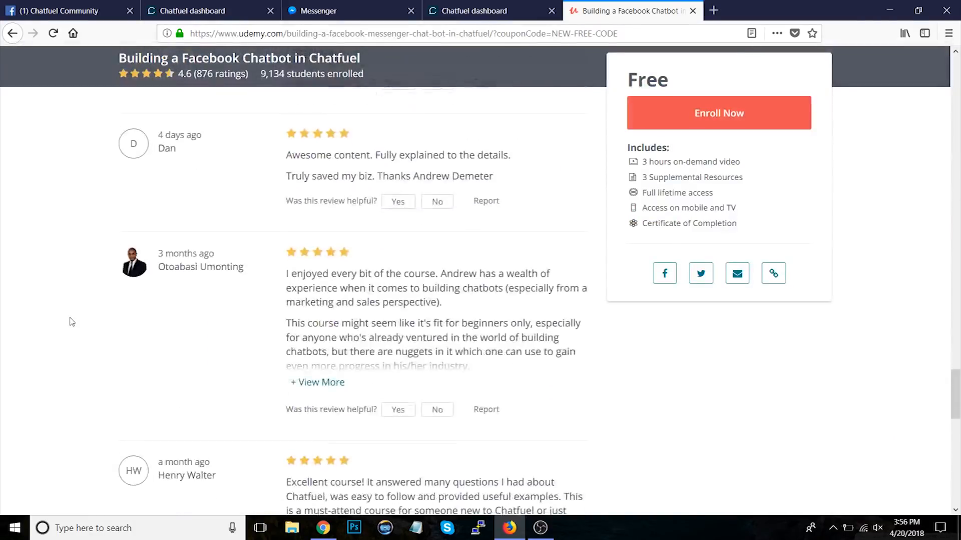
{"action": "scroll", "coordinate": [73, 322], "scroll_direction": "up", "scroll_amount": 20}
{"action": "scroll", "coordinate": [72, 322], "scroll_direction": "down", "scroll_amount": 15}
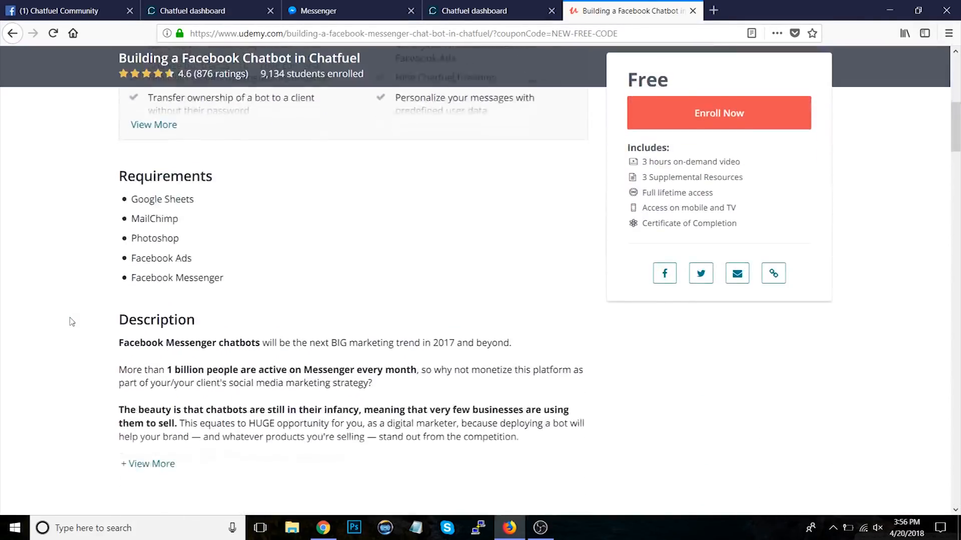
{"action": "scroll", "coordinate": [72, 322], "scroll_direction": "down", "scroll_amount": 1}
{"action": "scroll", "coordinate": [145, 165], "scroll_direction": "up", "scroll_amount": 15}
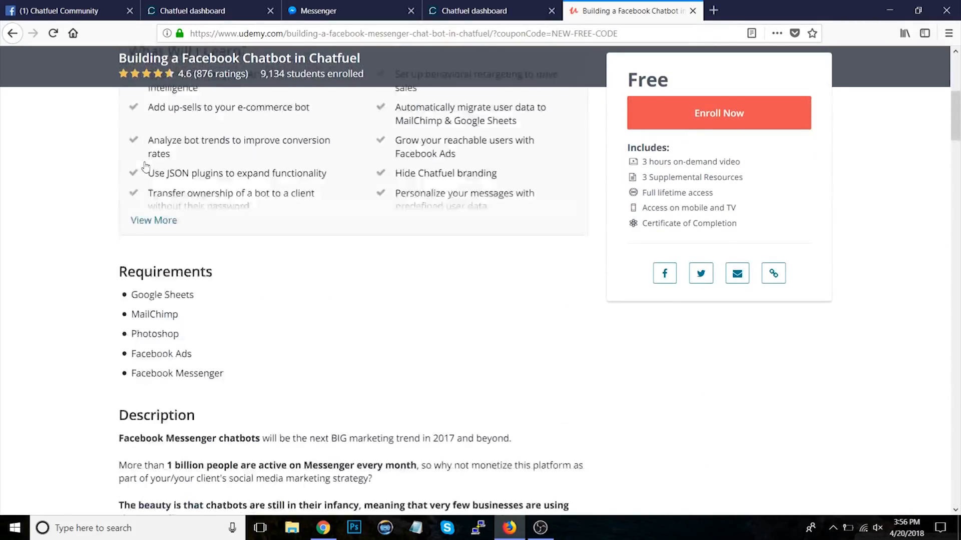
{"action": "scroll", "coordinate": [145, 165], "scroll_direction": "down", "scroll_amount": 10}
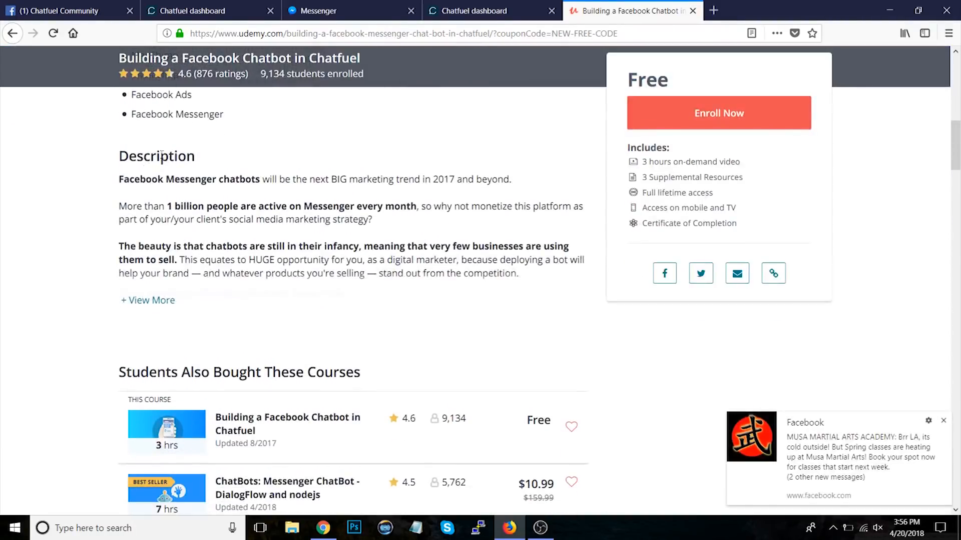
{"action": "left_click", "coordinate": [943, 420]}
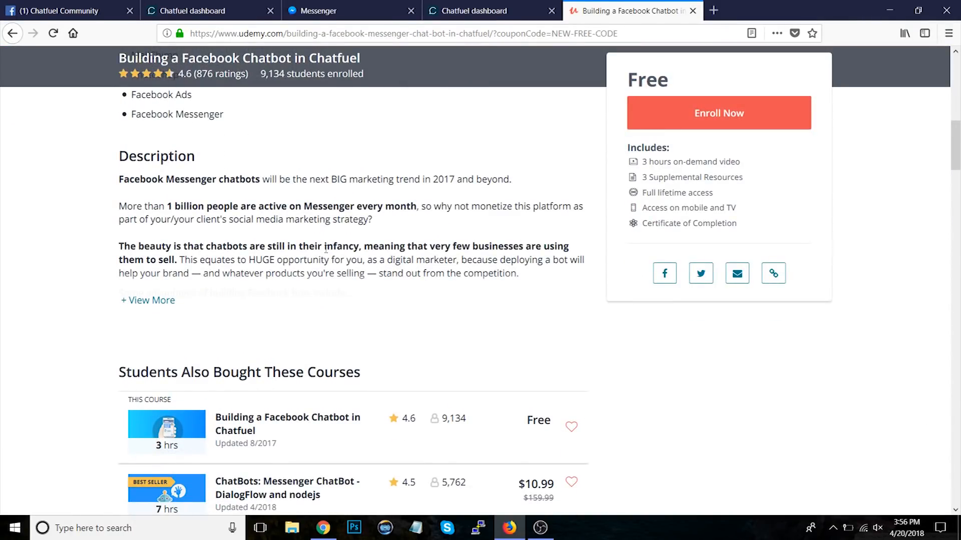
{"action": "scroll", "coordinate": [171, 247], "scroll_direction": "up", "scroll_amount": 7}
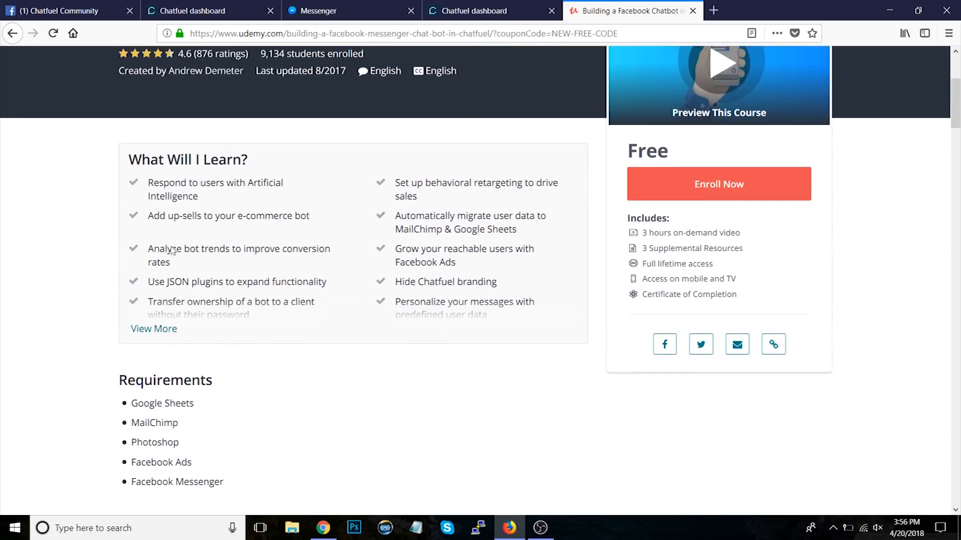
{"action": "scroll", "coordinate": [173, 249], "scroll_direction": "up", "scroll_amount": 2}
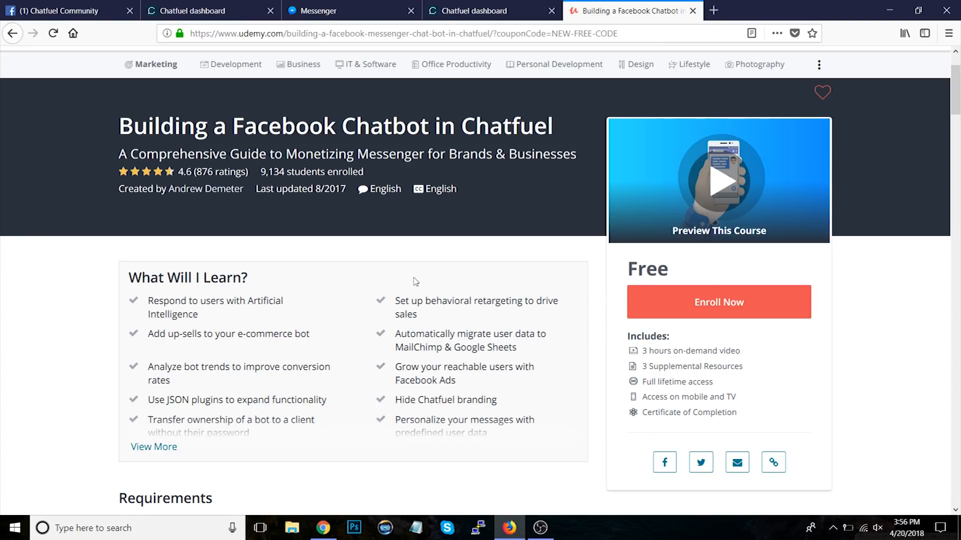
Step: Try to enable the Customer Chat Plugin in the Blank bot's Growth tools
{"action": "left_click", "coordinate": [492, 12]}
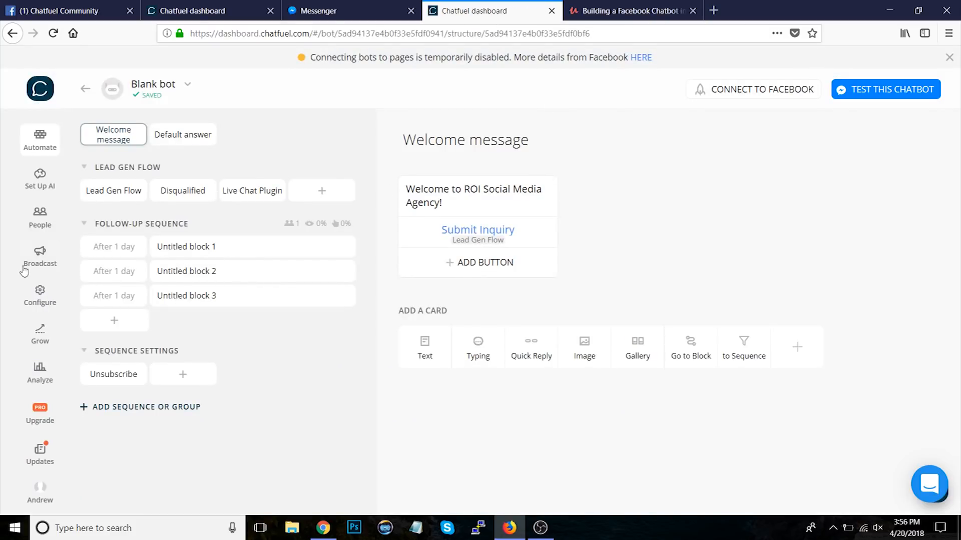
{"action": "left_click", "coordinate": [39, 333]}
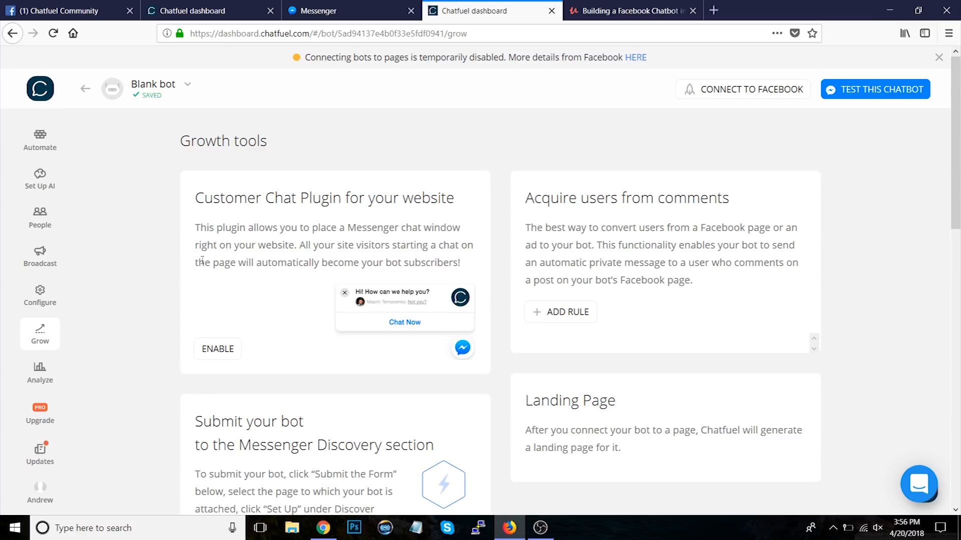
{"action": "left_click", "coordinate": [209, 351]}
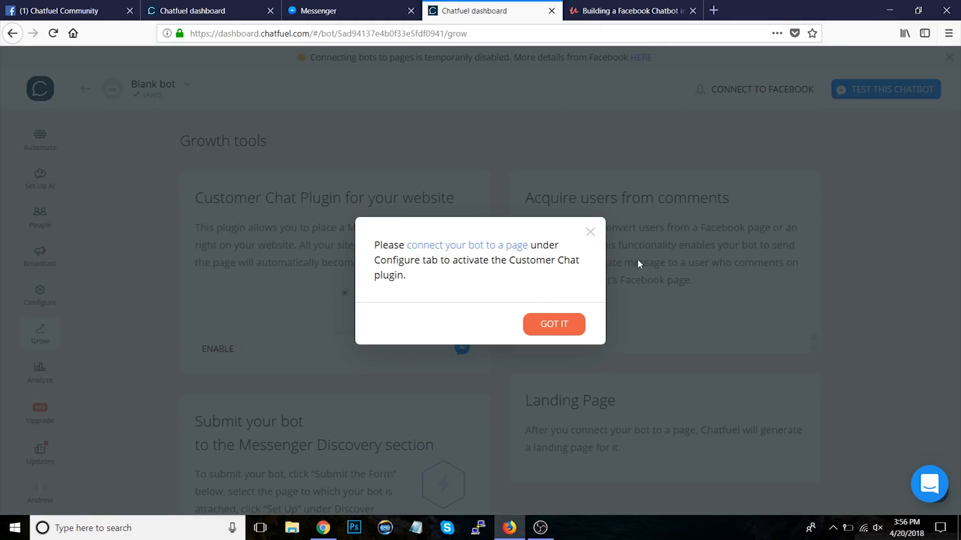
{"action": "left_click", "coordinate": [591, 232]}
Step: Open the Customer Chat Plugin settings in the Chatfuel FAQ Bot's Growth tools, then close them
{"action": "left_click", "coordinate": [205, 11]}
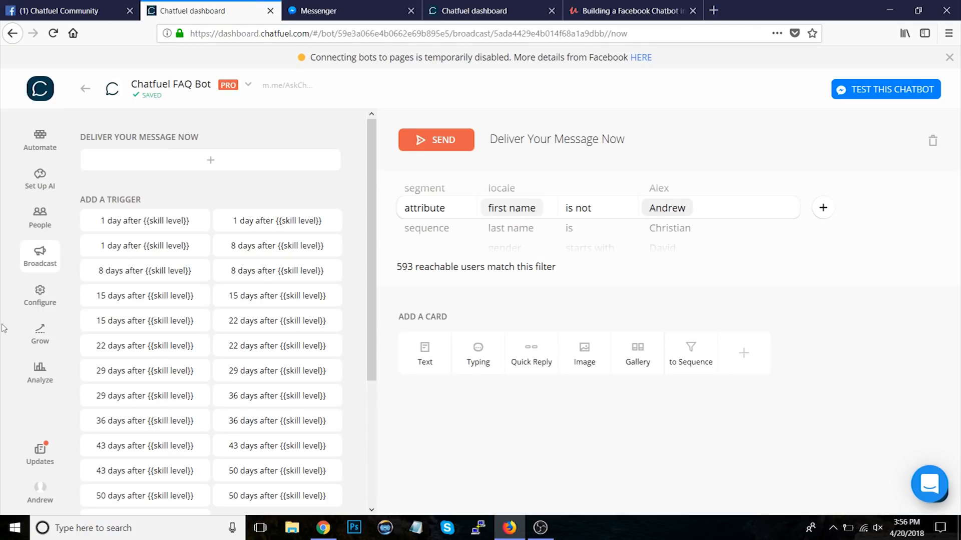
{"action": "left_click", "coordinate": [33, 338]}
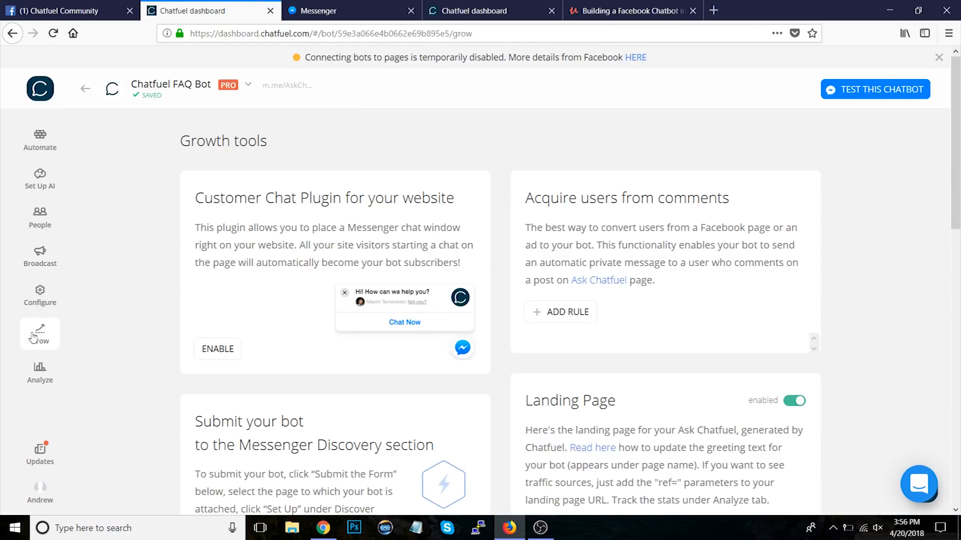
{"action": "left_click", "coordinate": [230, 349]}
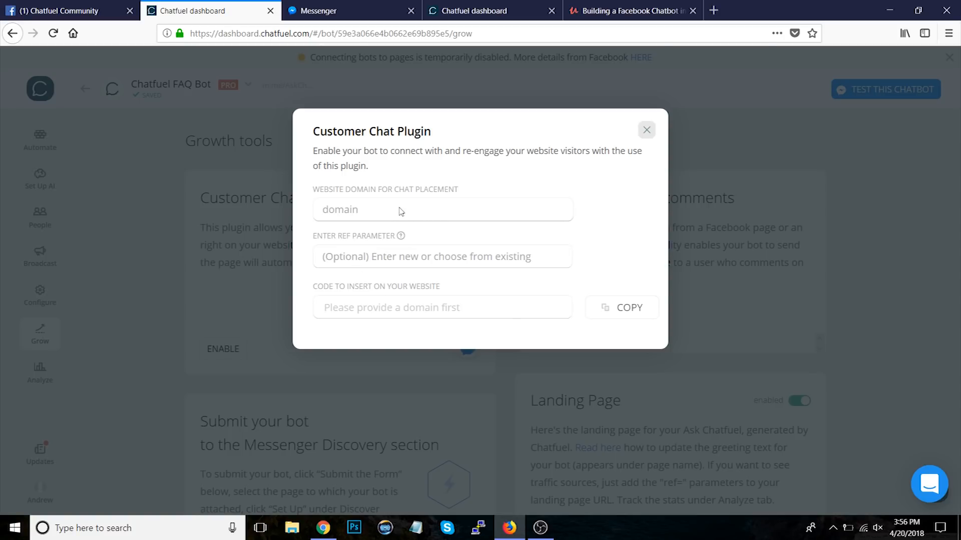
{"action": "left_click", "coordinate": [647, 130]}
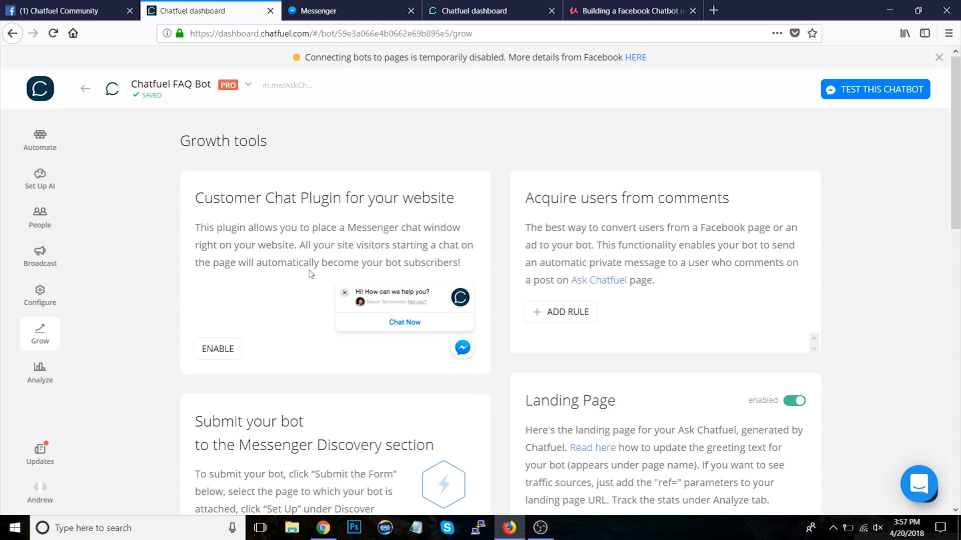
Step: Open docs.chatfuel.com in a new tab
{"action": "left_click", "coordinate": [488, 10]}
{"action": "left_click", "coordinate": [608, 6]}
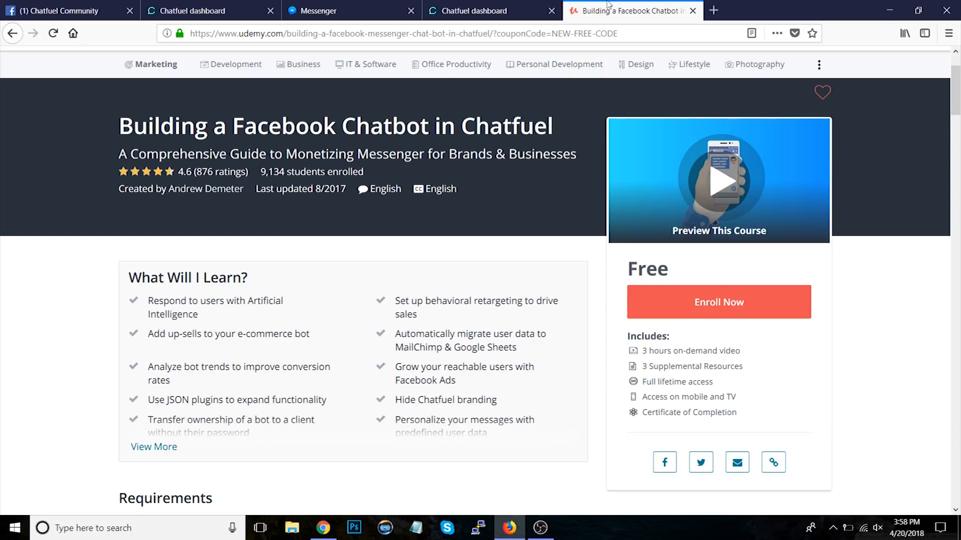
{"action": "left_click", "coordinate": [714, 10]}
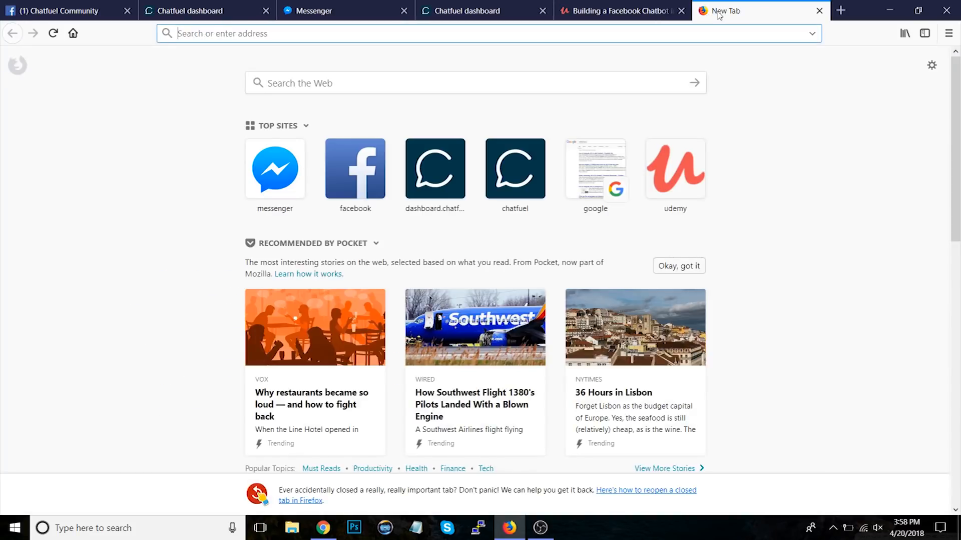
{"action": "type", "text": "docs.chatfuel.com"}
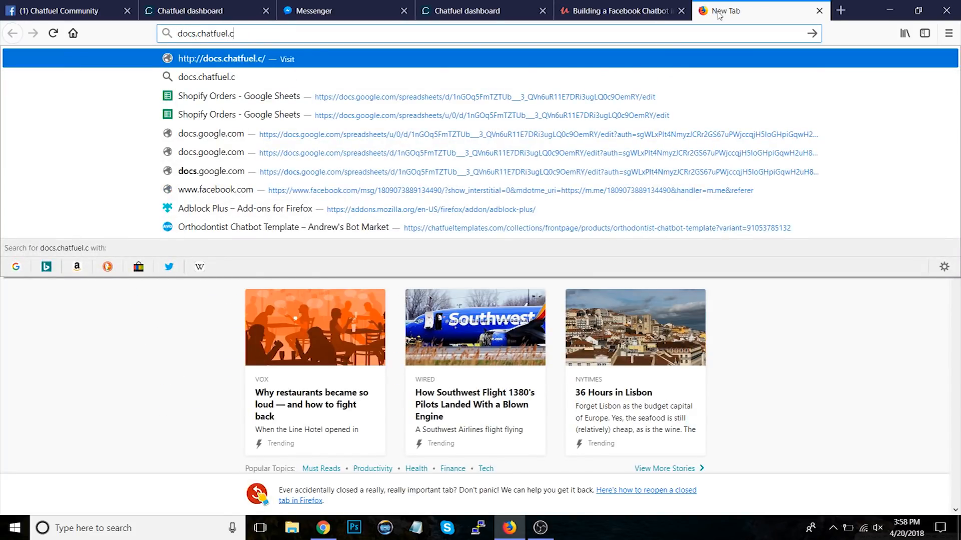
{"action": "key", "text": "Return"}
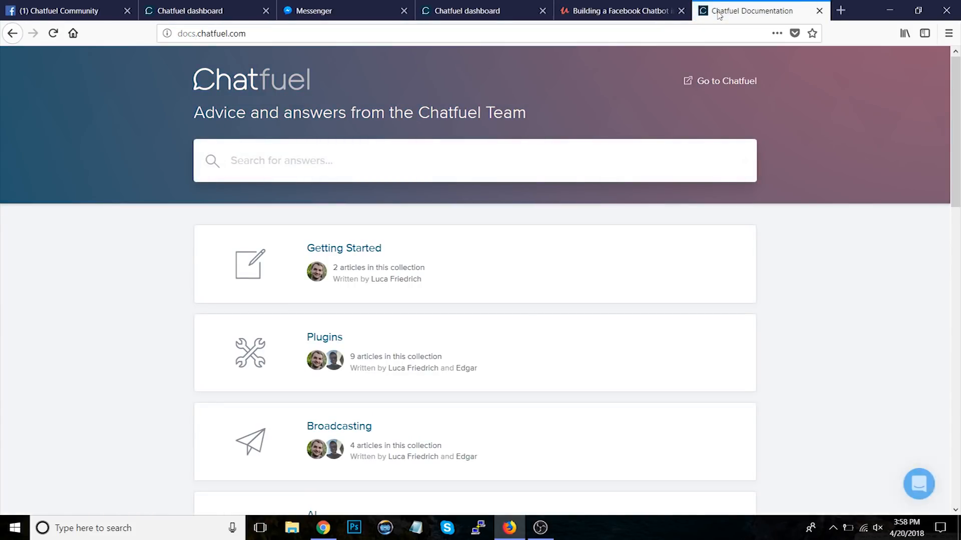
Step: Search the Chatfuel documentation for site search
{"action": "type", "text": "goog"}
{"action": "key", "text": "ctrl+a"}
{"action": "type", "text": "site search"}
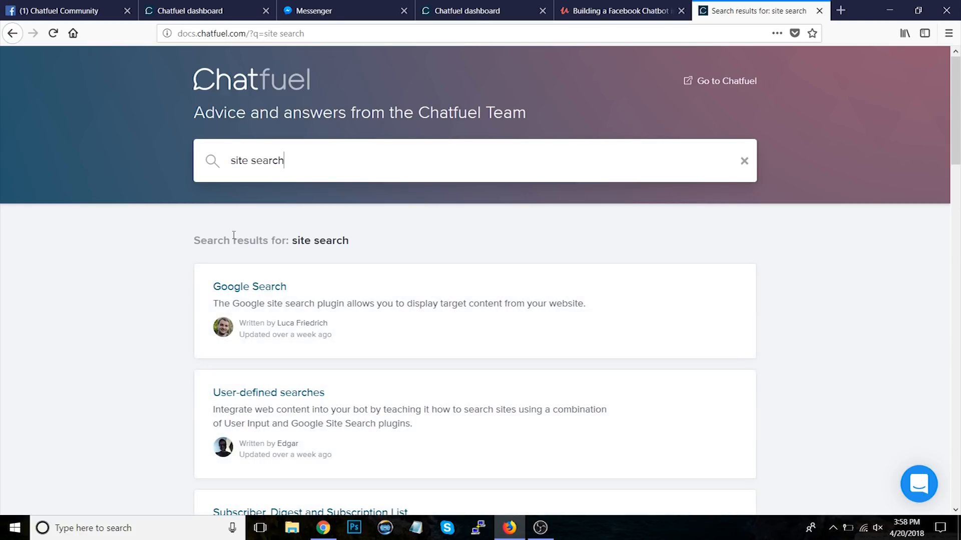
Step: Open the Google Search article from the site search results and read through it
{"action": "scroll", "coordinate": [131, 333], "scroll_direction": "down", "scroll_amount": 3}
{"action": "left_click", "coordinate": [285, 182]}
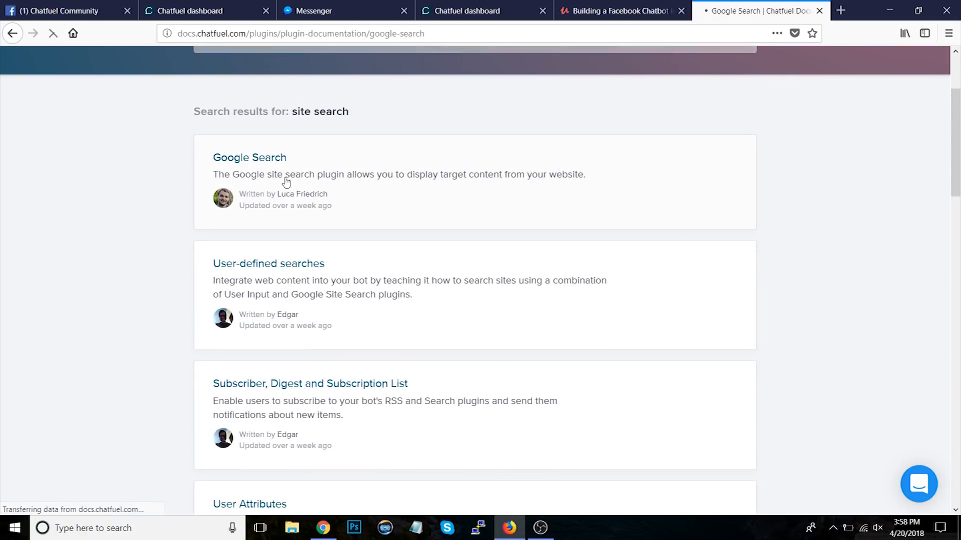
{"action": "scroll", "coordinate": [120, 313], "scroll_direction": "down", "scroll_amount": 2}
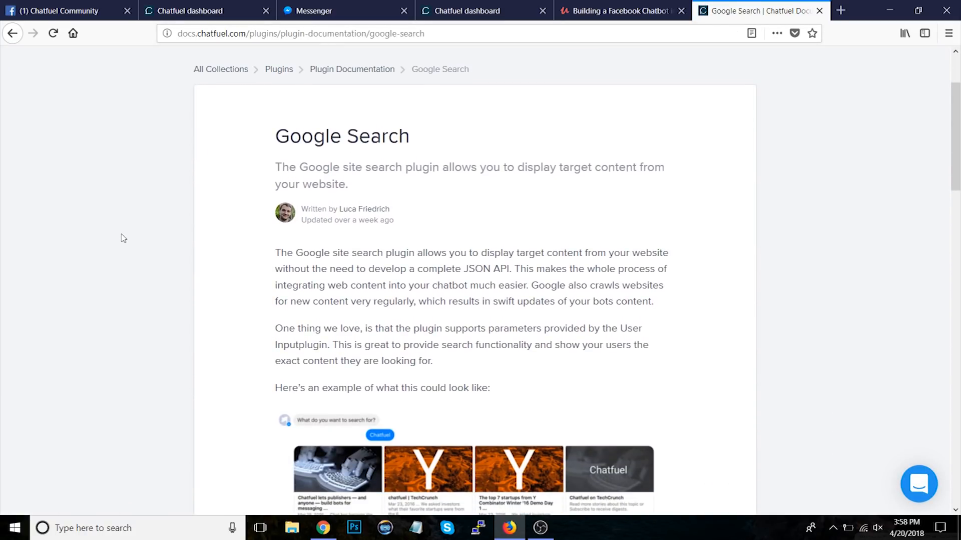
{"action": "scroll", "coordinate": [123, 239], "scroll_direction": "up", "scroll_amount": 3}
{"action": "scroll", "coordinate": [123, 239], "scroll_direction": "down", "scroll_amount": 15}
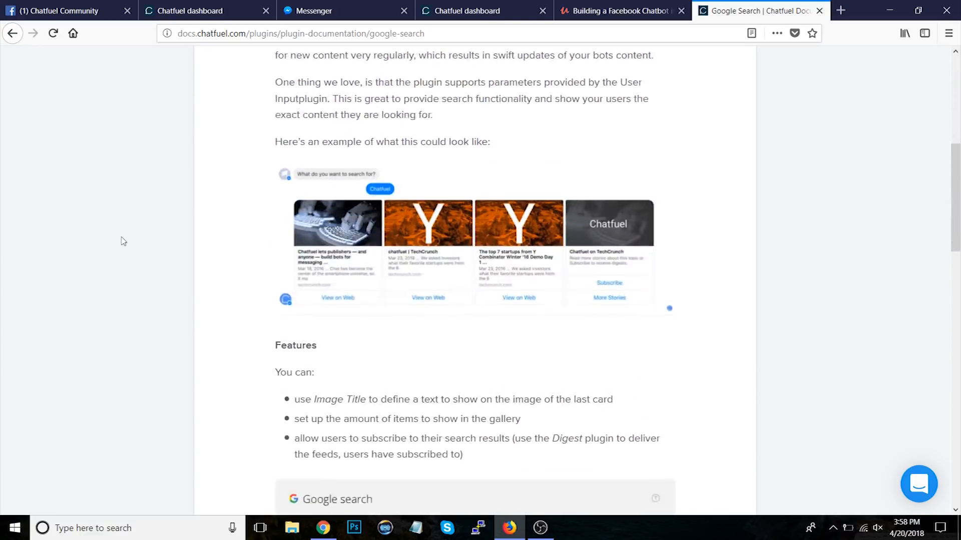
{"action": "scroll", "coordinate": [123, 242], "scroll_direction": "down", "scroll_amount": 12}
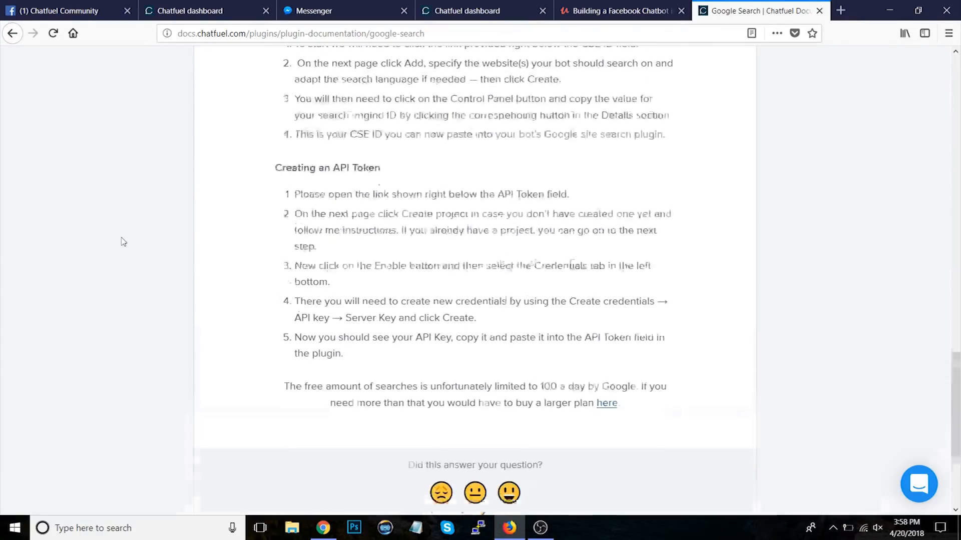
{"action": "scroll", "coordinate": [122, 242], "scroll_direction": "up", "scroll_amount": 17}
Step: Return to the results and search the Chatfuel documentation for digest
{"action": "left_click", "coordinate": [10, 33]}
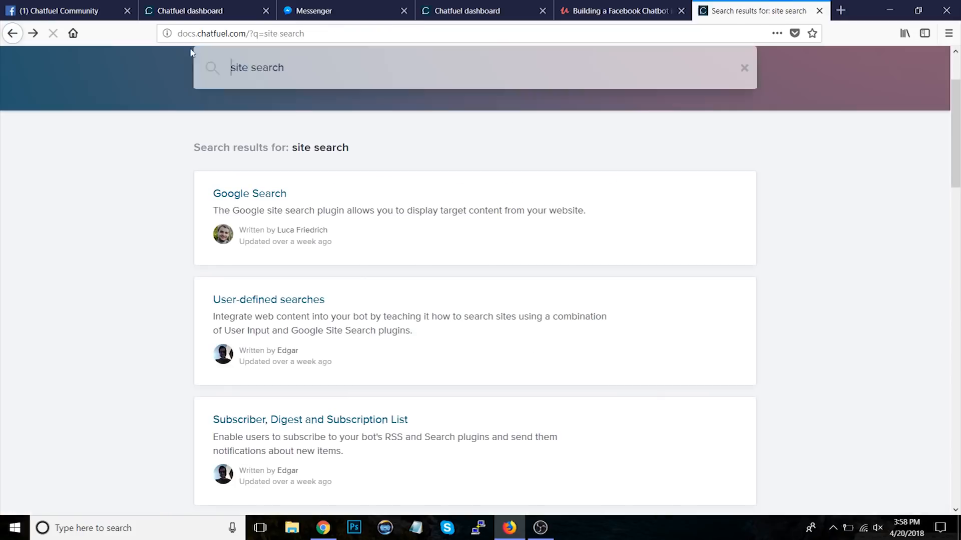
{"action": "triple_click", "coordinate": [318, 75]}
{"action": "type", "text": "digest"}
{"action": "key", "text": "Return"}
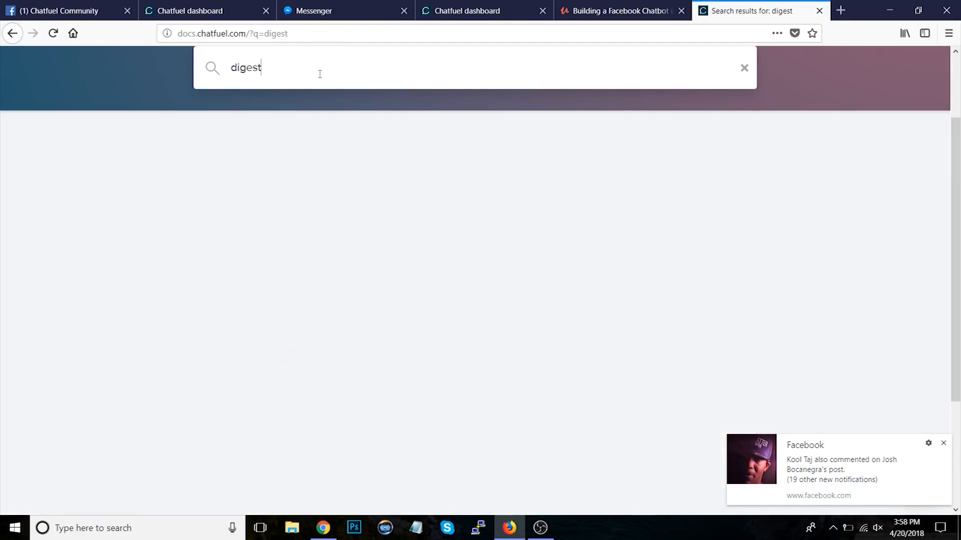
Step: Open the Subscriber, Digest and Subscription List article and read through it
{"action": "left_click", "coordinate": [316, 226]}
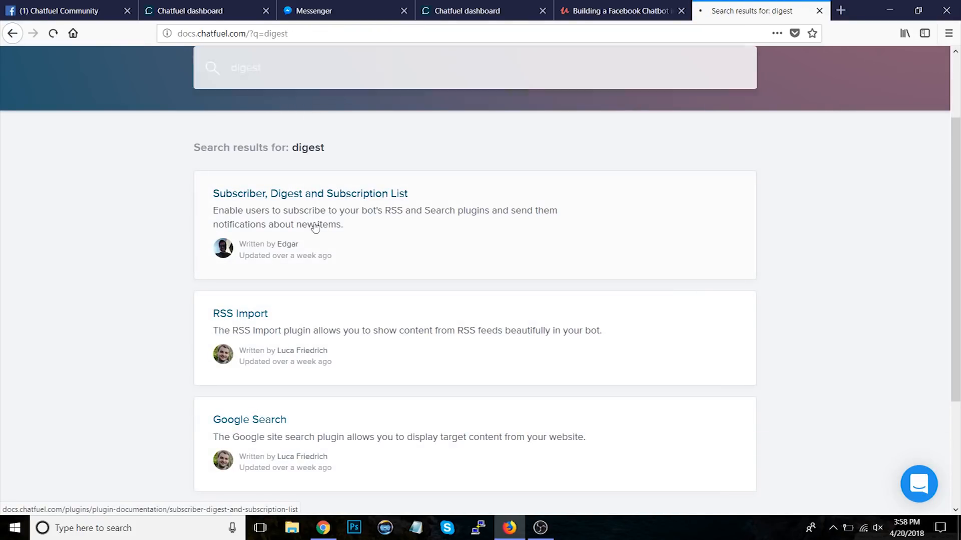
{"action": "scroll", "coordinate": [71, 316], "scroll_direction": "down", "scroll_amount": 5}
{"action": "scroll", "coordinate": [73, 315], "scroll_direction": "down", "scroll_amount": 15}
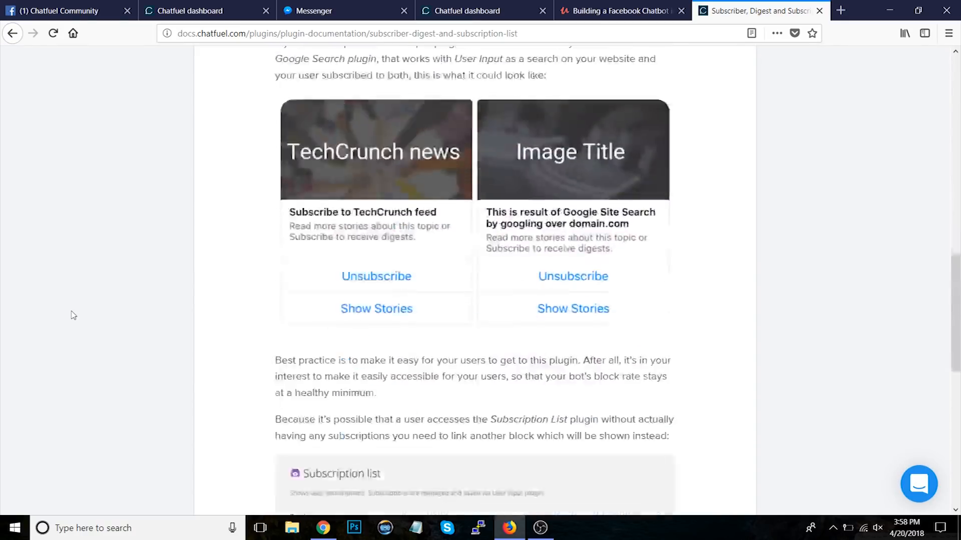
{"action": "key", "text": "Home"}
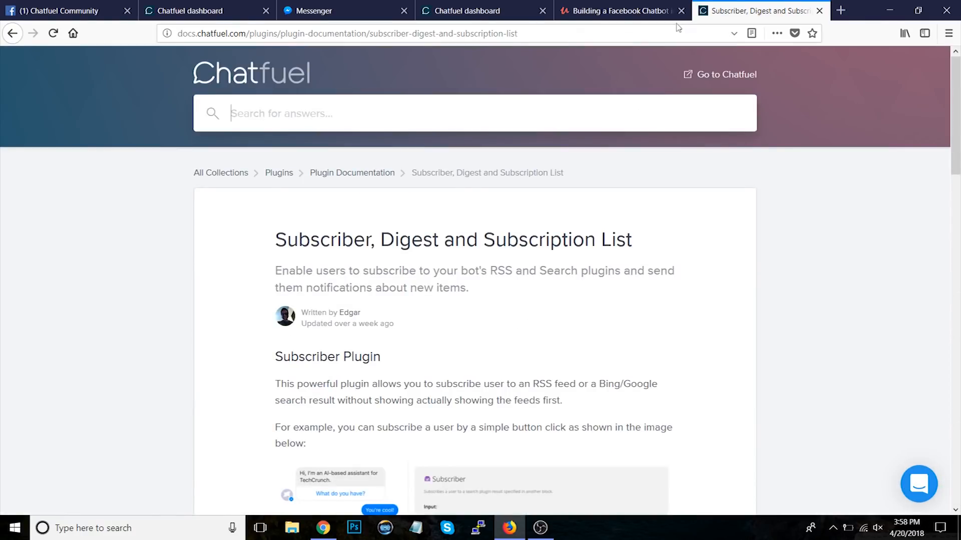
Step: Add an Instagram plugin card to the Blank bot's Welcome message
{"action": "left_click", "coordinate": [469, 5]}
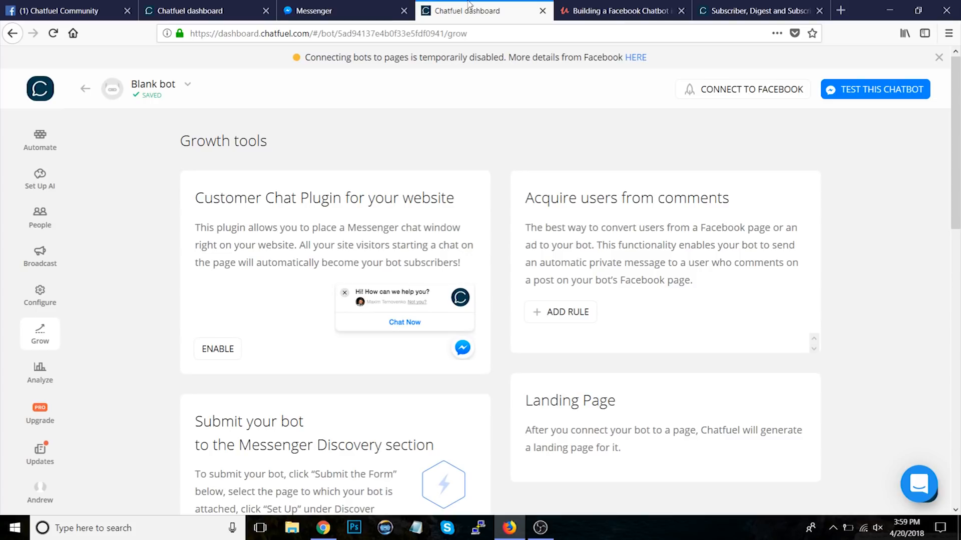
{"action": "left_click", "coordinate": [600, 6]}
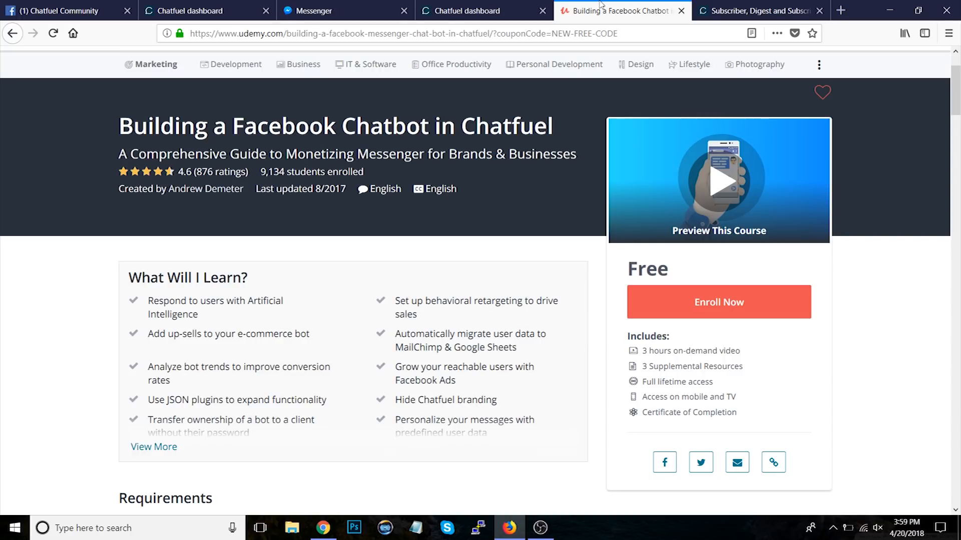
{"action": "left_click", "coordinate": [466, 11]}
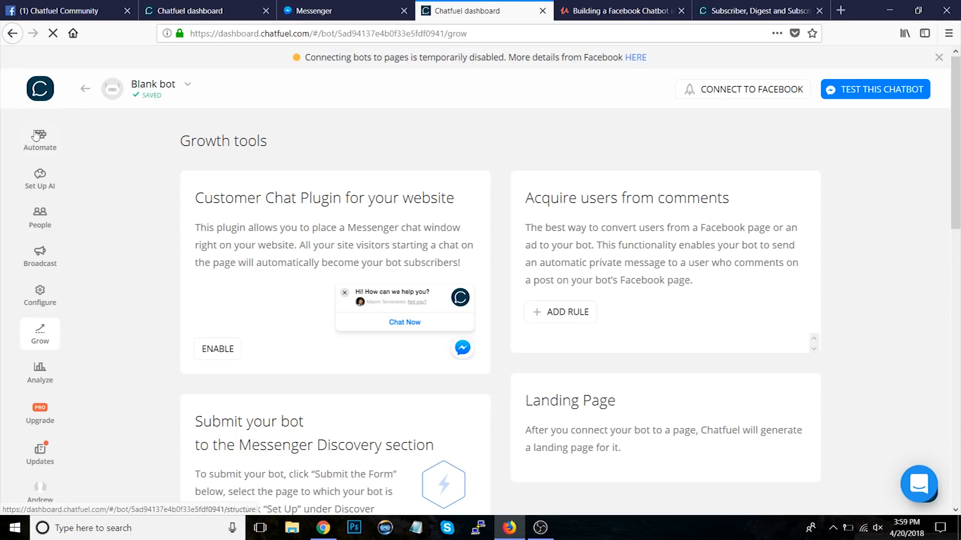
{"action": "left_click", "coordinate": [36, 135]}
{"action": "left_click", "coordinate": [819, 344]}
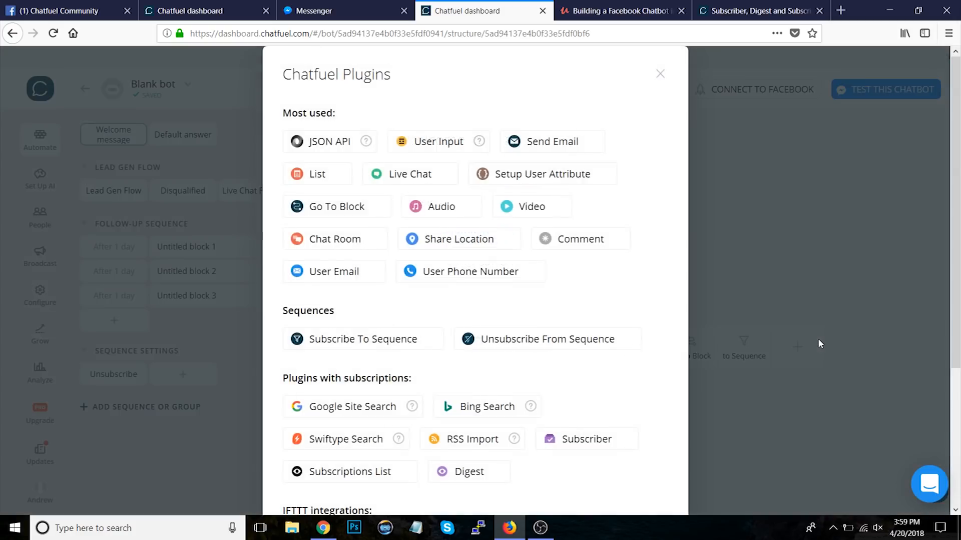
{"action": "scroll", "coordinate": [817, 338], "scroll_direction": "down", "scroll_amount": 3}
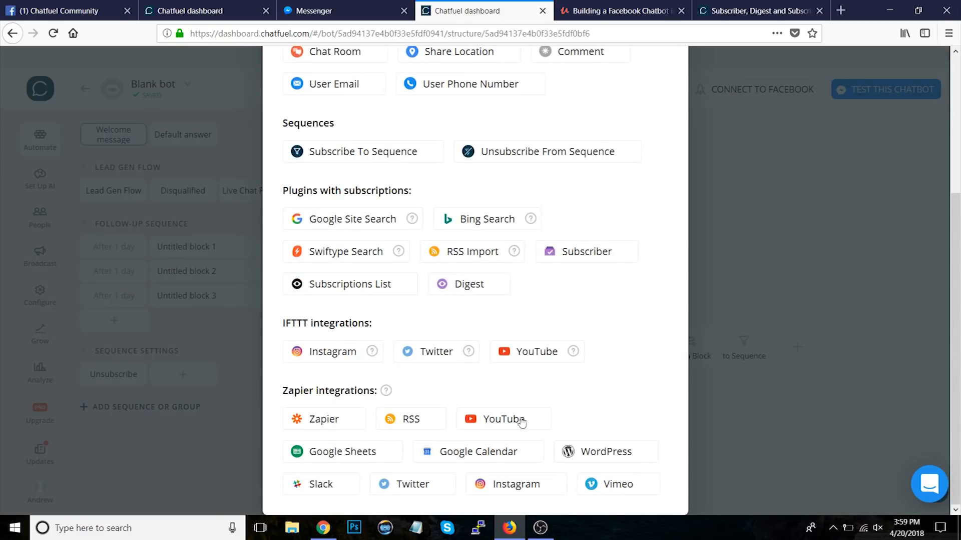
{"action": "left_click", "coordinate": [326, 351]}
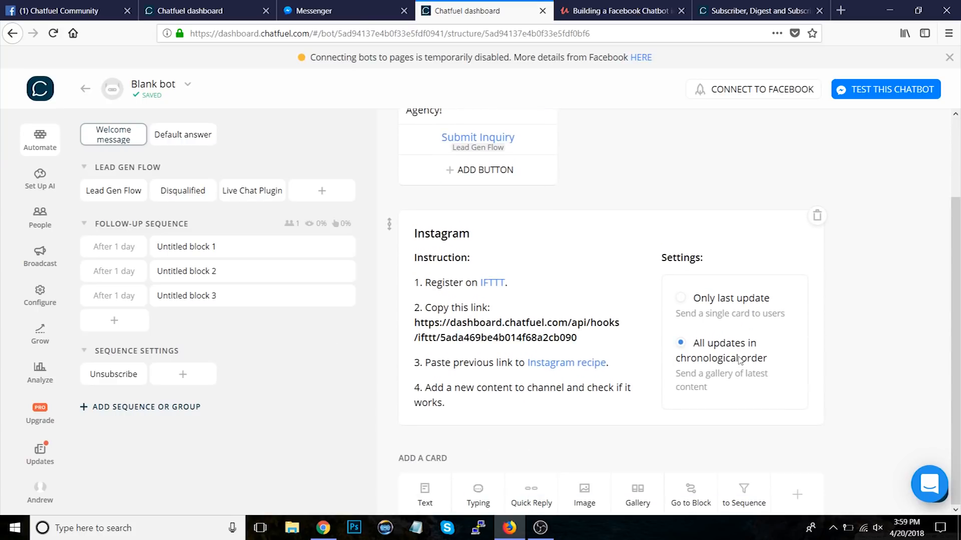
Step: Search the Chatfuel documentation for instagram
{"action": "left_click", "coordinate": [755, 10]}
{"action": "type", "text": "instagram"}
{"action": "key", "text": "Return"}
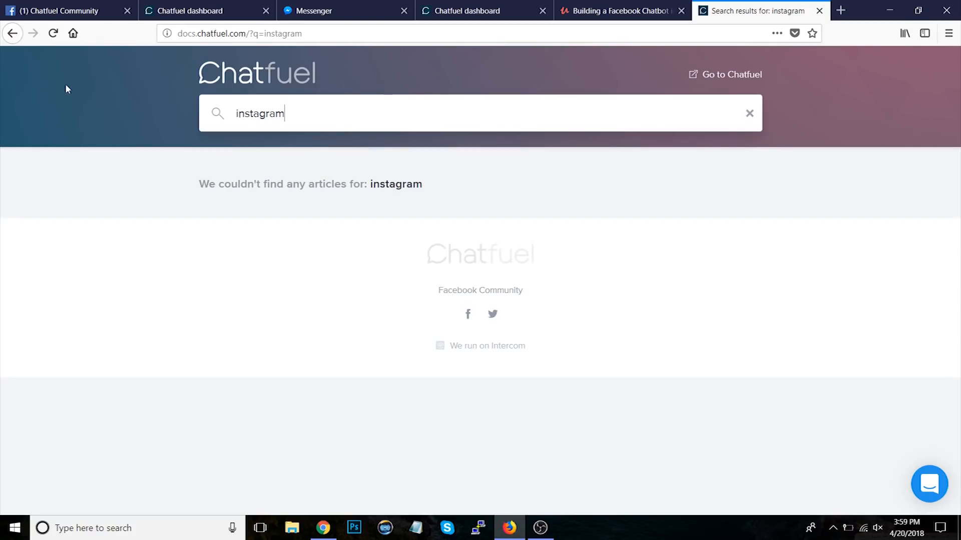
{"action": "left_click", "coordinate": [13, 36]}
{"action": "left_click", "coordinate": [628, 16]}
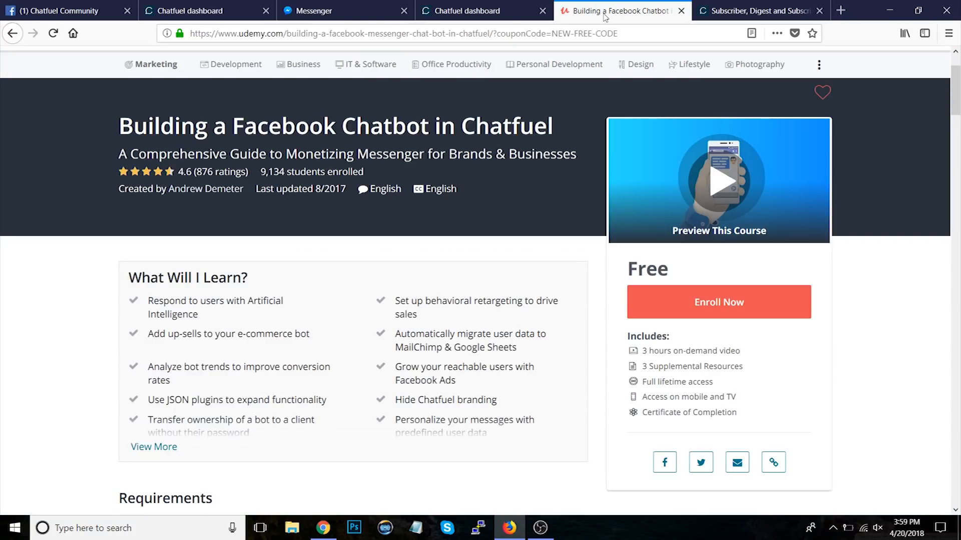
{"action": "left_click", "coordinate": [480, 5]}
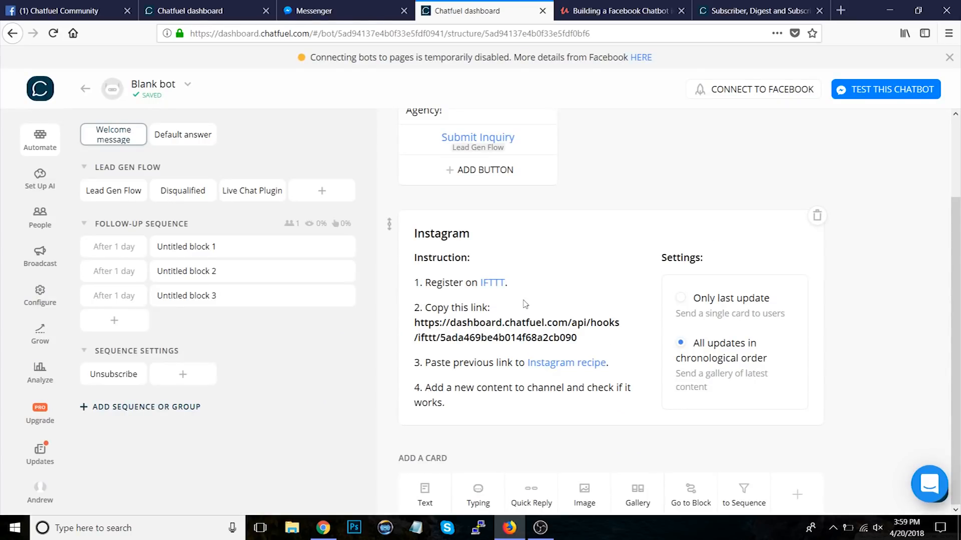
Step: Delete the Instagram card from the Welcome message
{"action": "left_click", "coordinate": [816, 218]}
{"action": "left_click", "coordinate": [556, 310]}
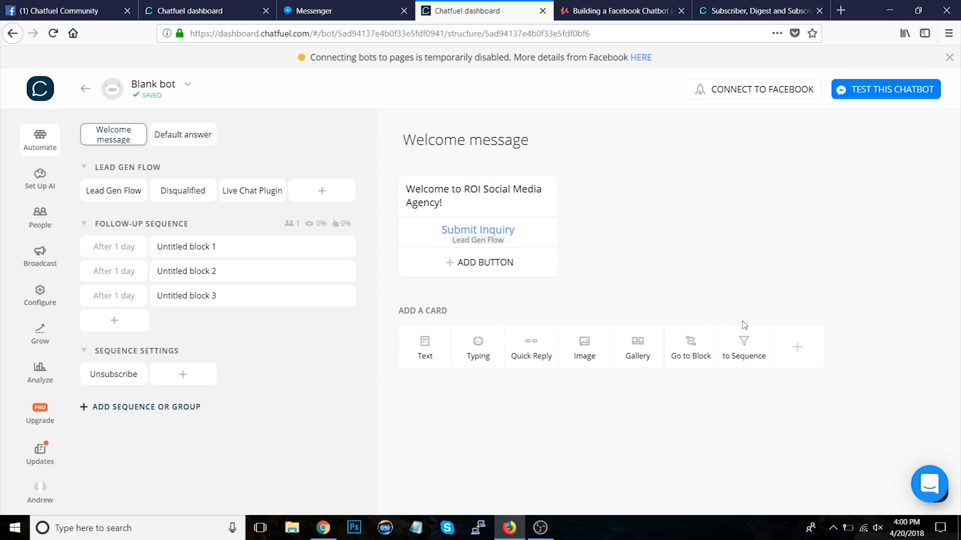
Step: Go to the Chatfuel documentation home page and browse its article collections
{"action": "left_click", "coordinate": [621, 4]}
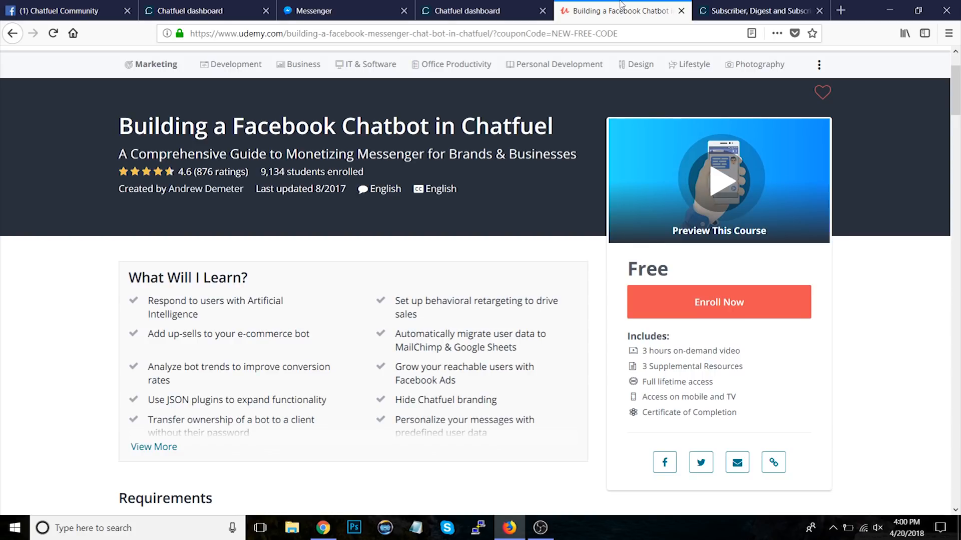
{"action": "left_click", "coordinate": [760, 7]}
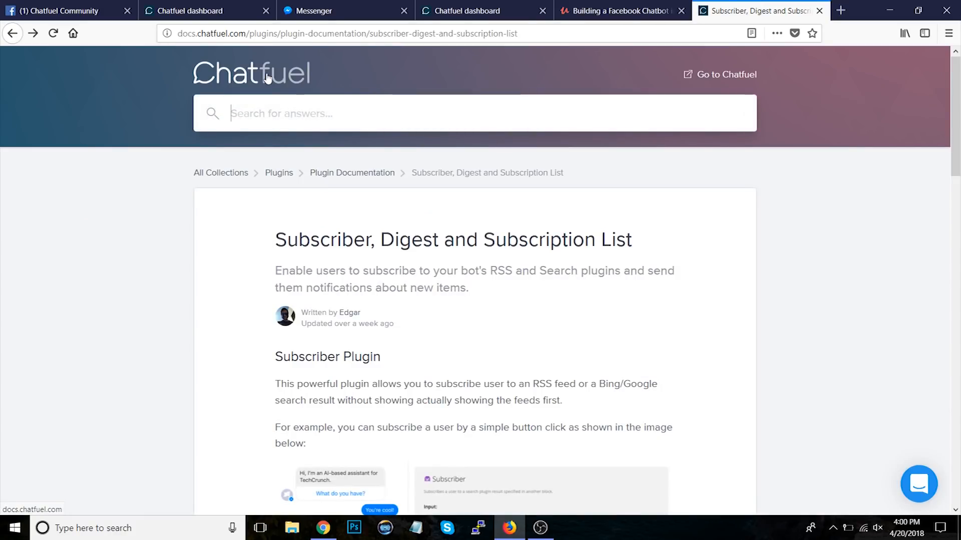
{"action": "left_click", "coordinate": [267, 78]}
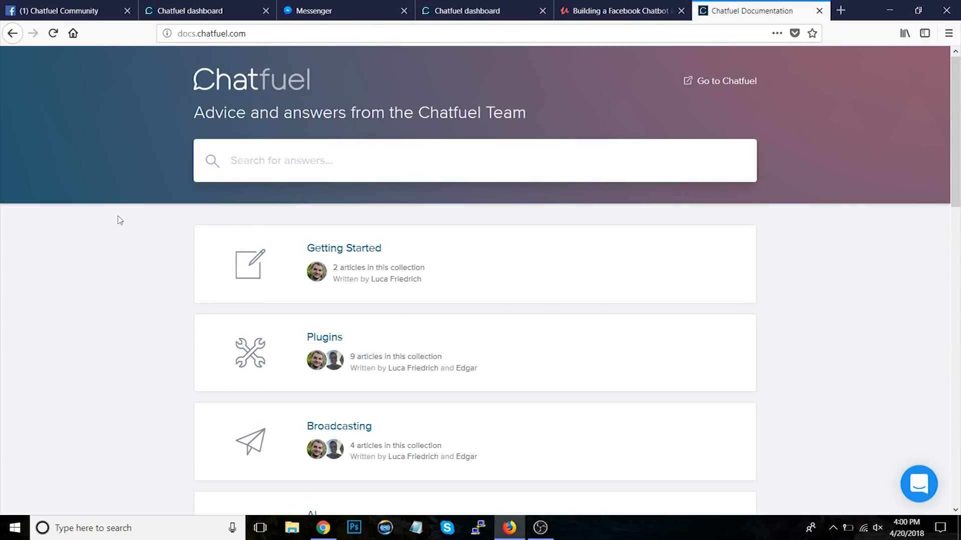
{"action": "scroll", "coordinate": [120, 220], "scroll_direction": "down", "scroll_amount": 10}
{"action": "scroll", "coordinate": [119, 220], "scroll_direction": "up", "scroll_amount": 10}
{"action": "left_click", "coordinate": [633, 7]}
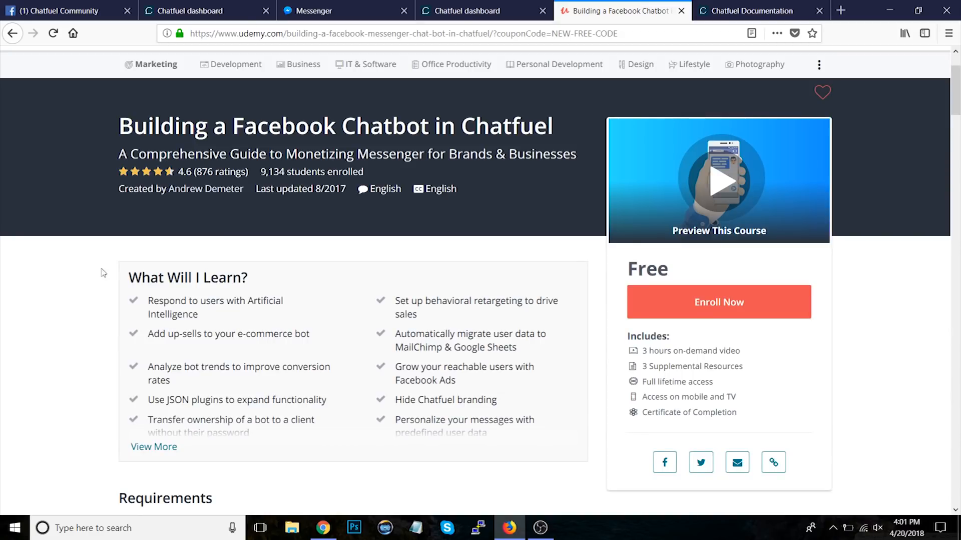
{"action": "scroll", "coordinate": [120, 177], "scroll_direction": "up", "scroll_amount": 2}
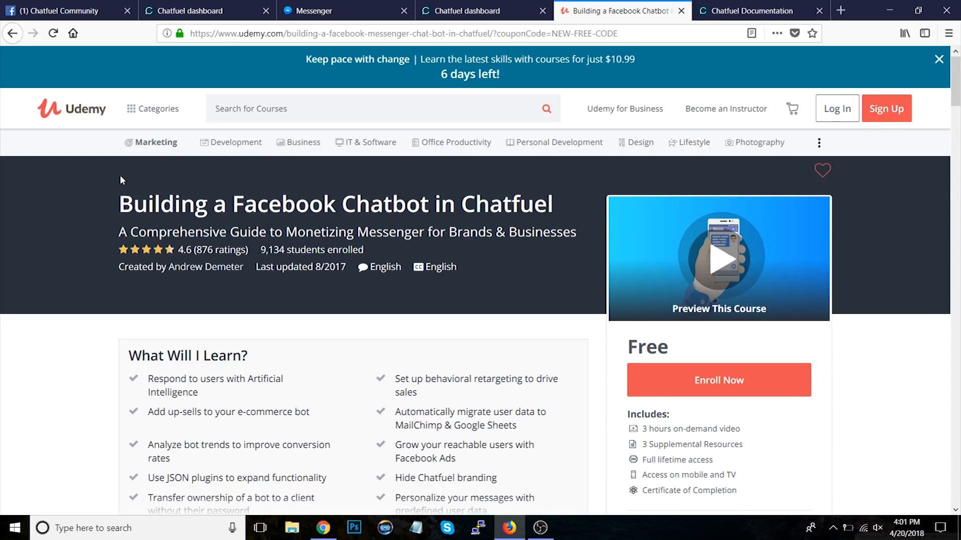
{"action": "left_click", "coordinate": [469, 8]}
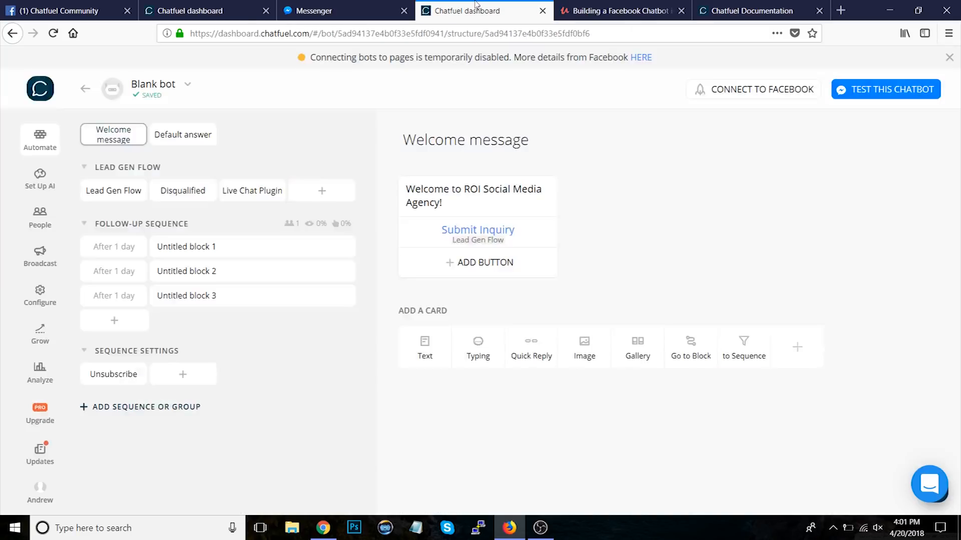